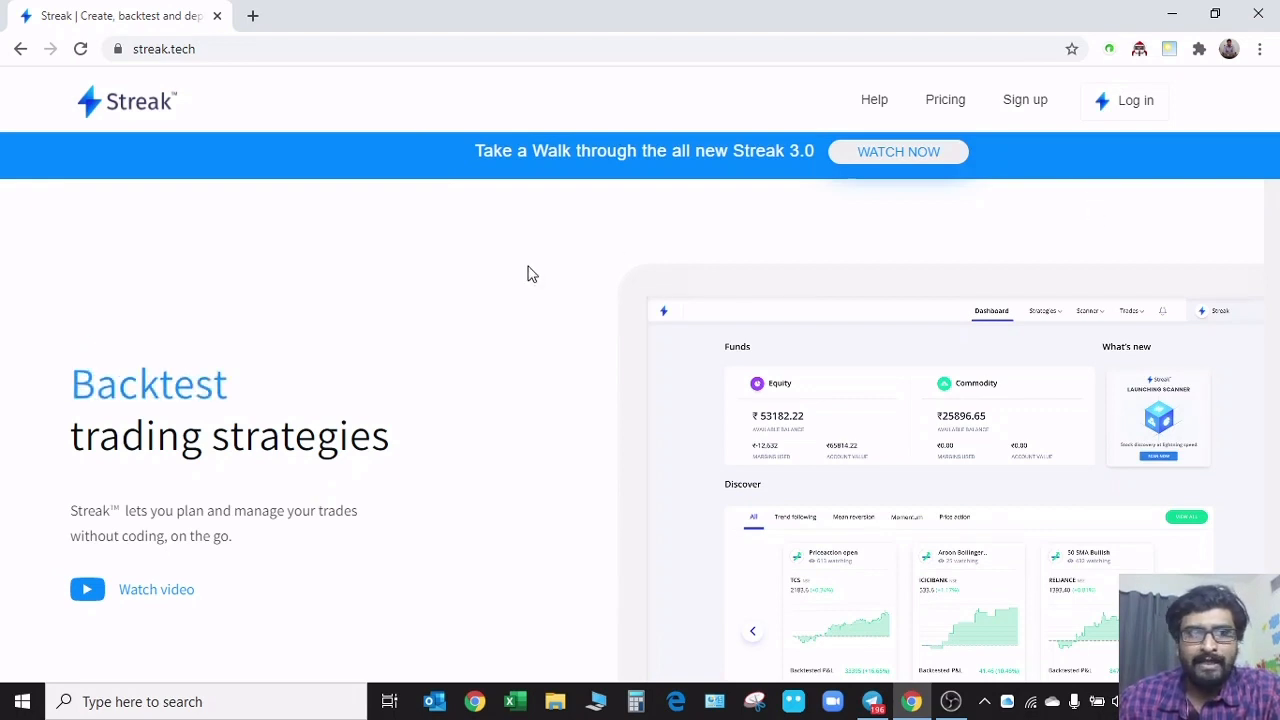
Examine the streak.tech homepage's introduction and its On the go section with the mobile app download options
click(209, 48)
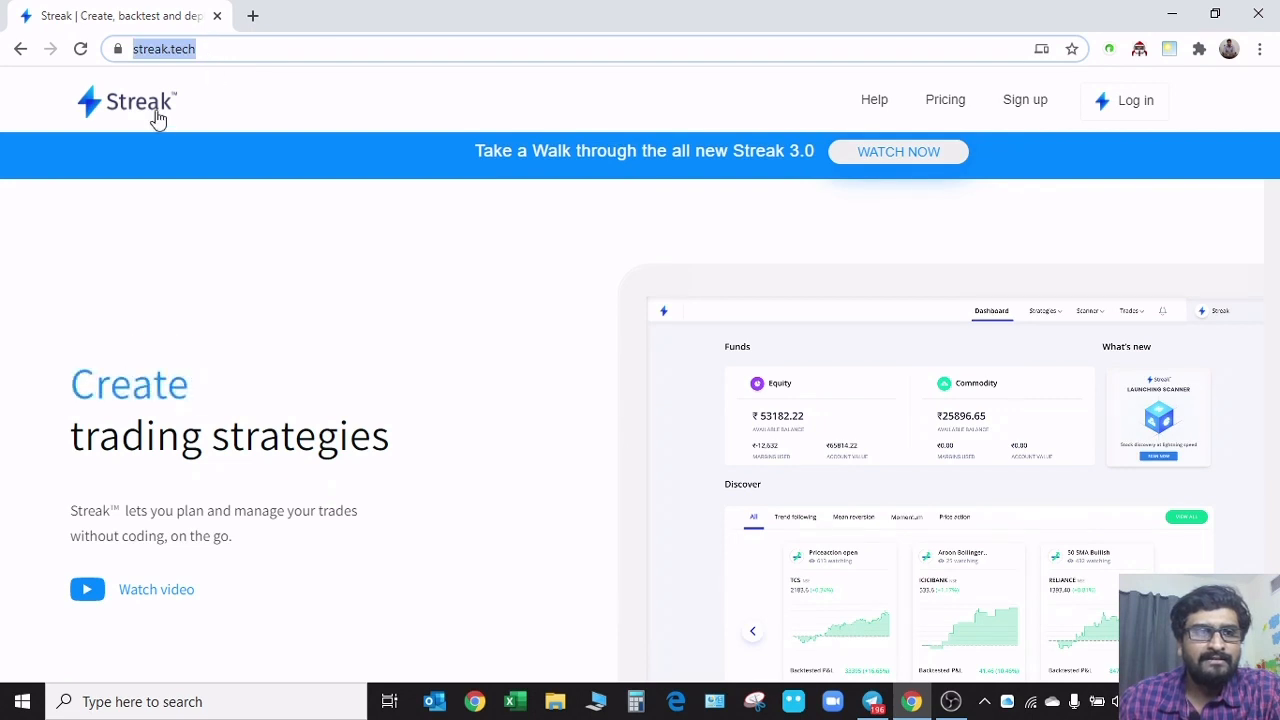
click(394, 135)
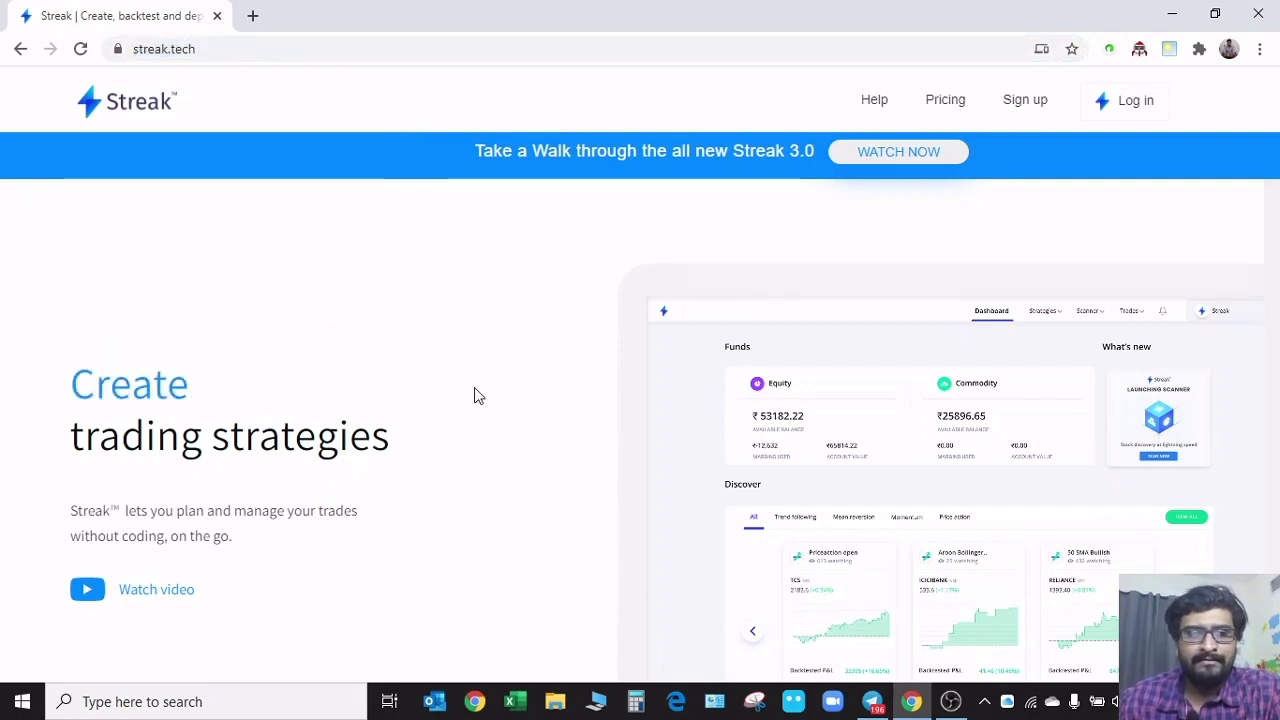
scroll(509, 410, down, 8)
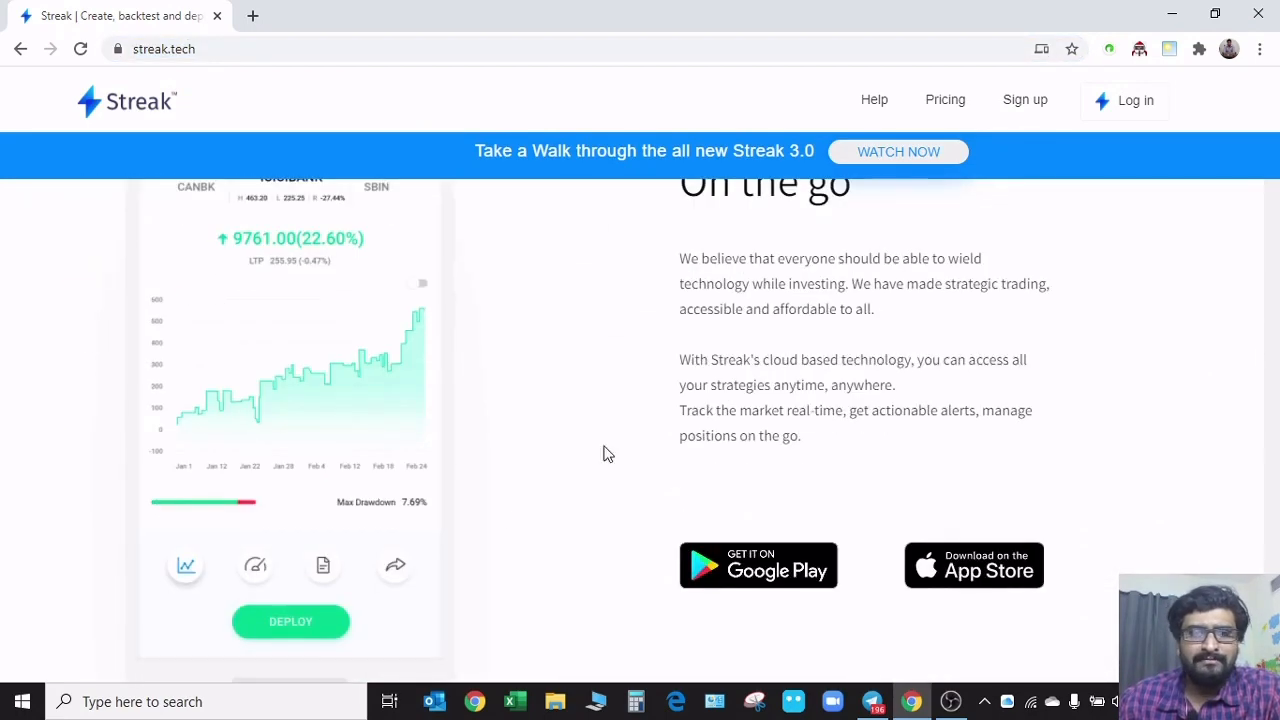
scroll(603, 454, up, 10)
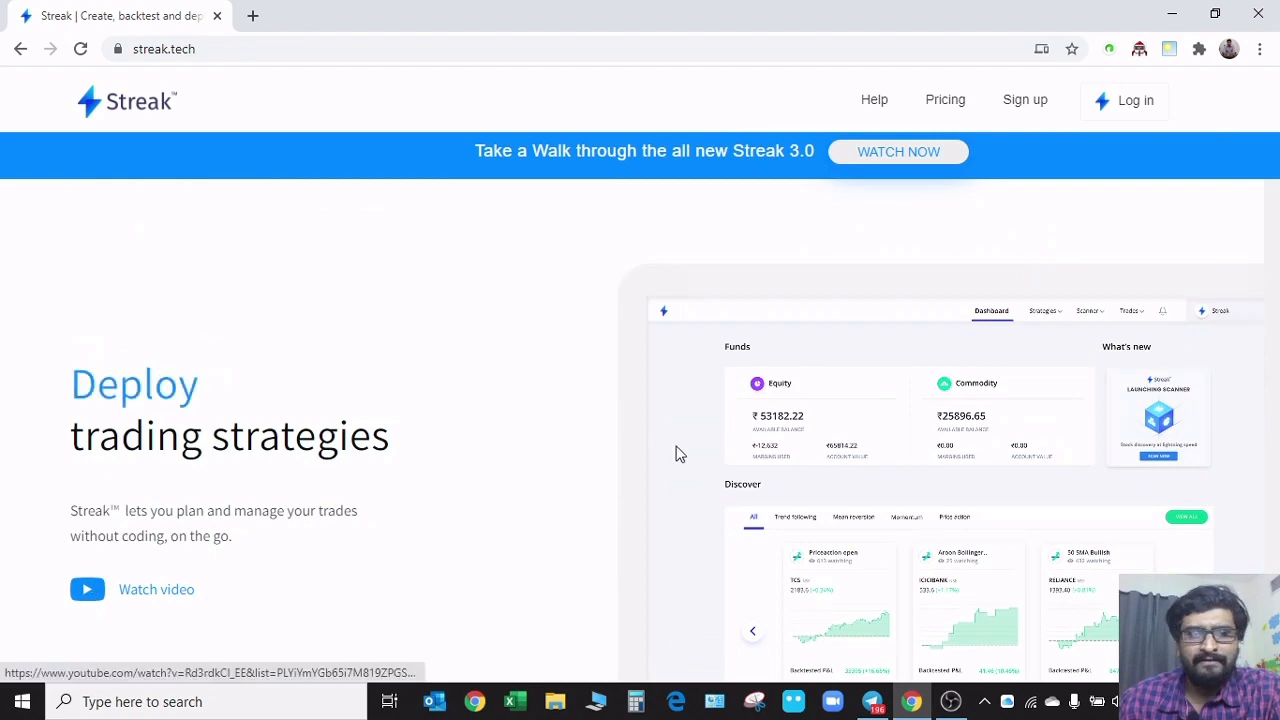
scroll(549, 443, down, 4)
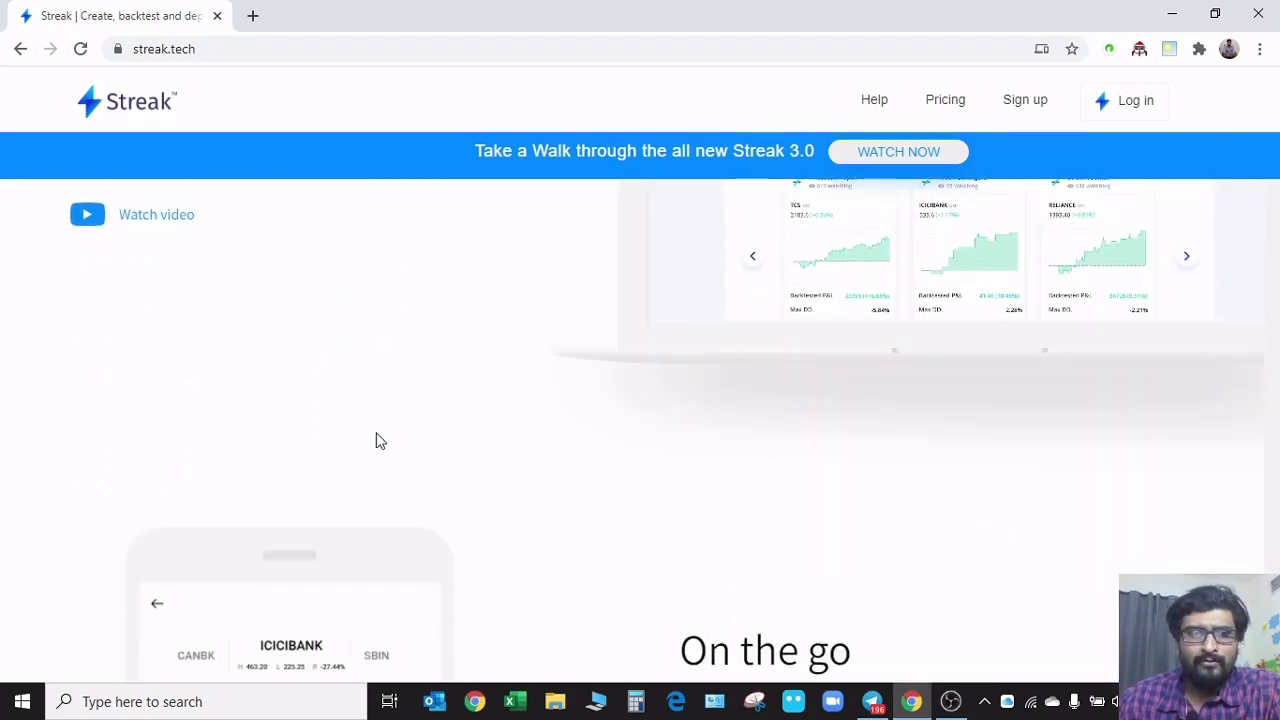
scroll(420, 445, down, 5)
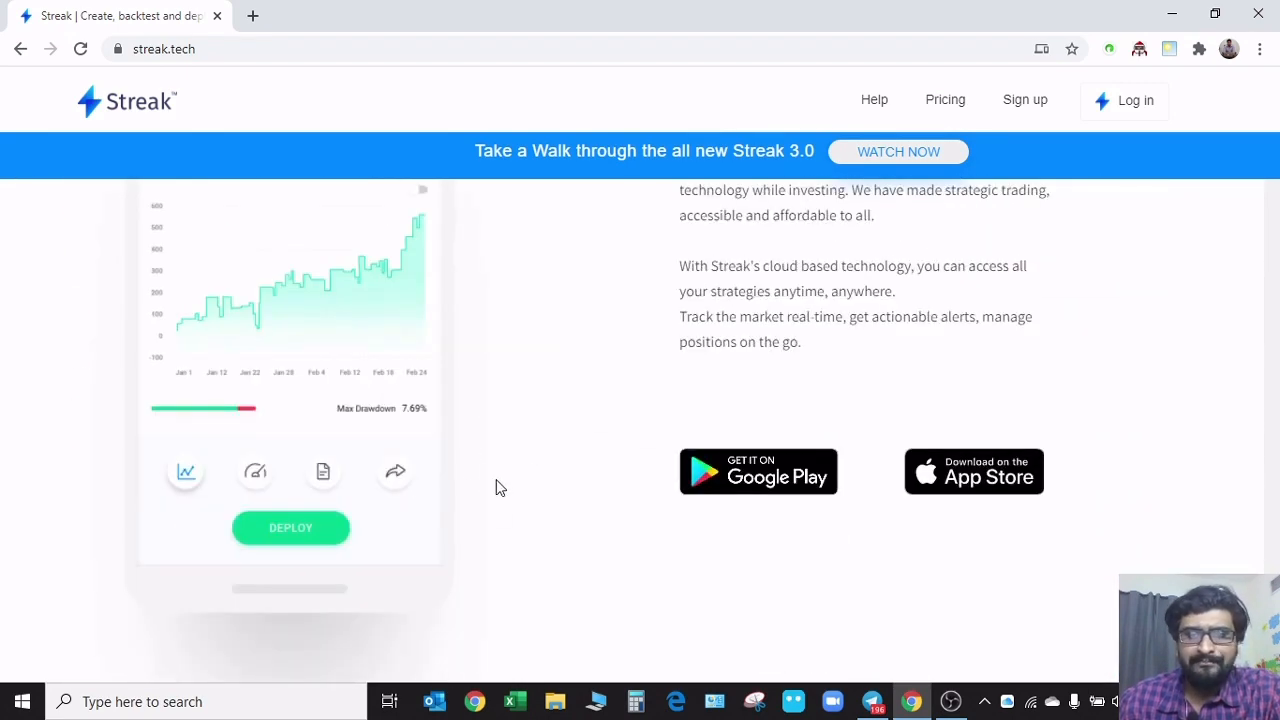
scroll(483, 491, down, 3)
scroll(500, 486, up, 3)
scroll(538, 489, up, 2)
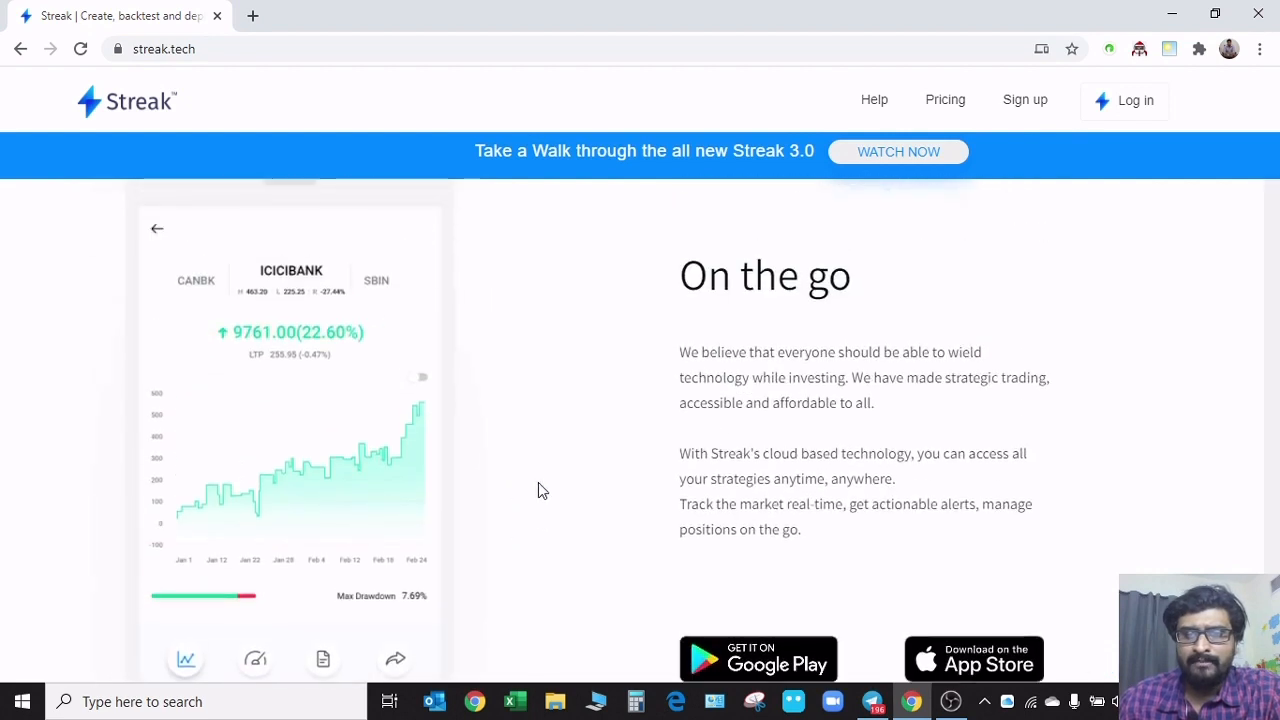
scroll(560, 480, down, 1)
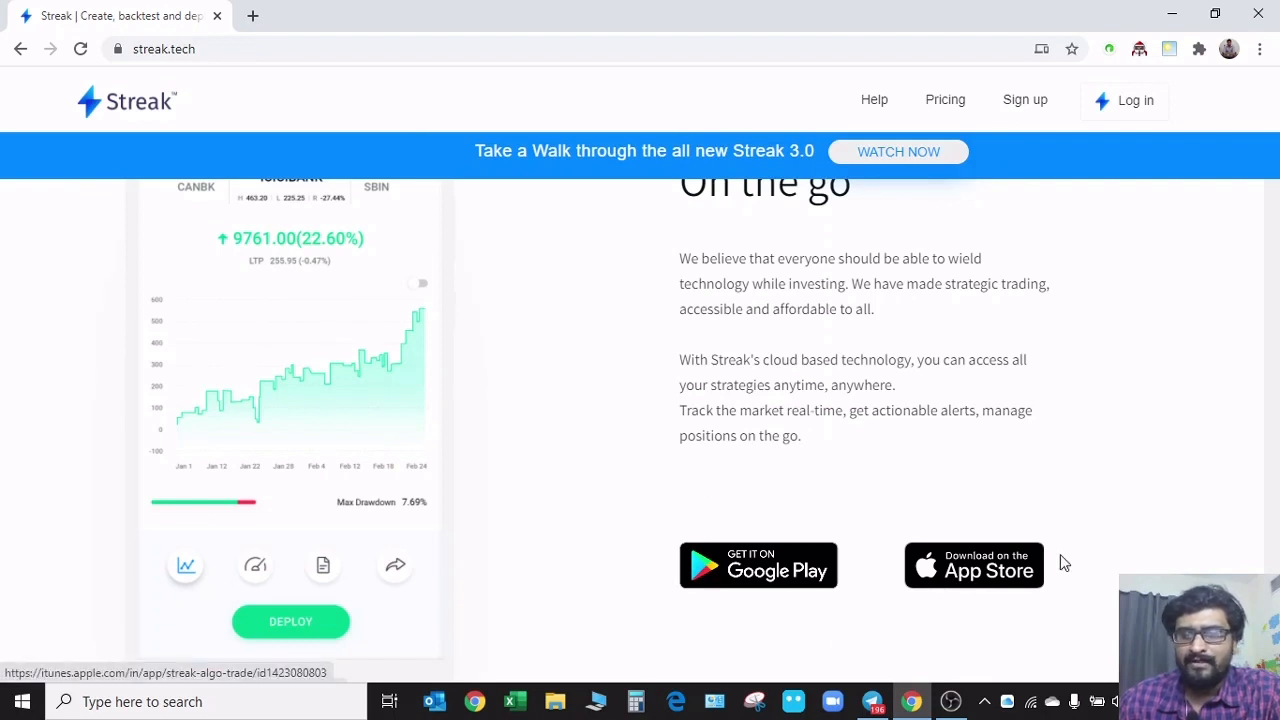
scroll(598, 484, up, 5)
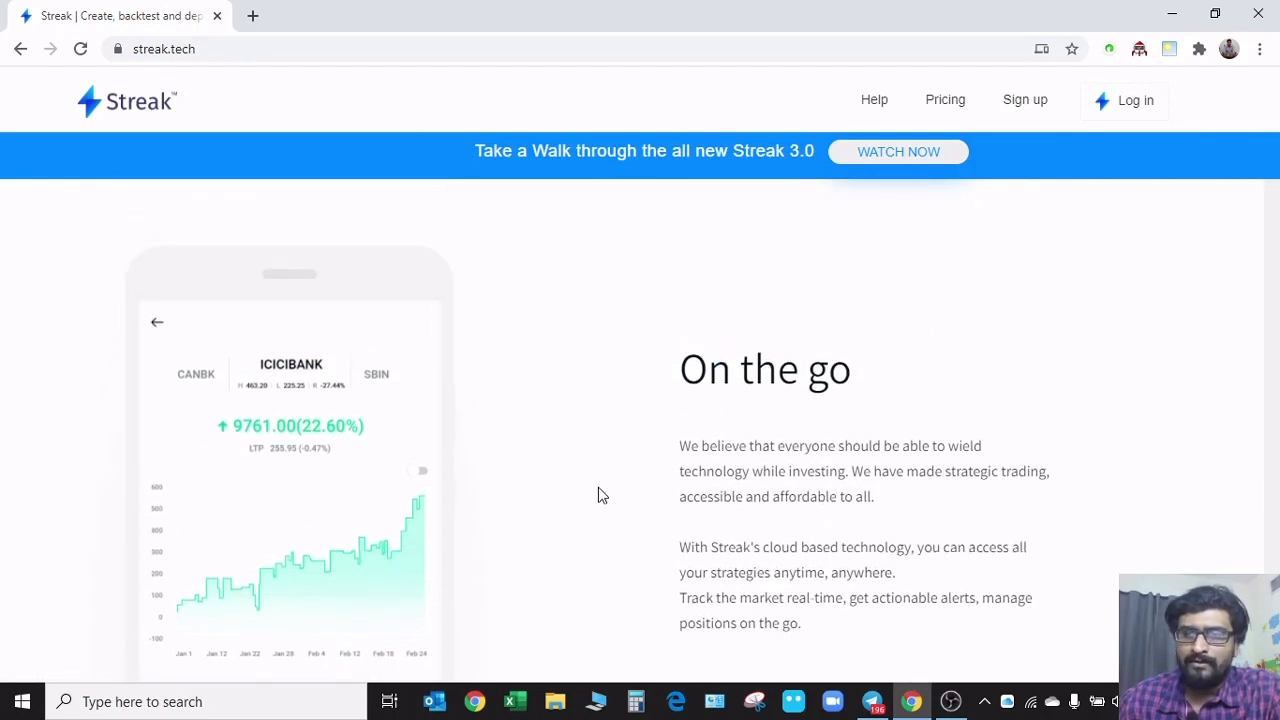
scroll(600, 496, down, 3)
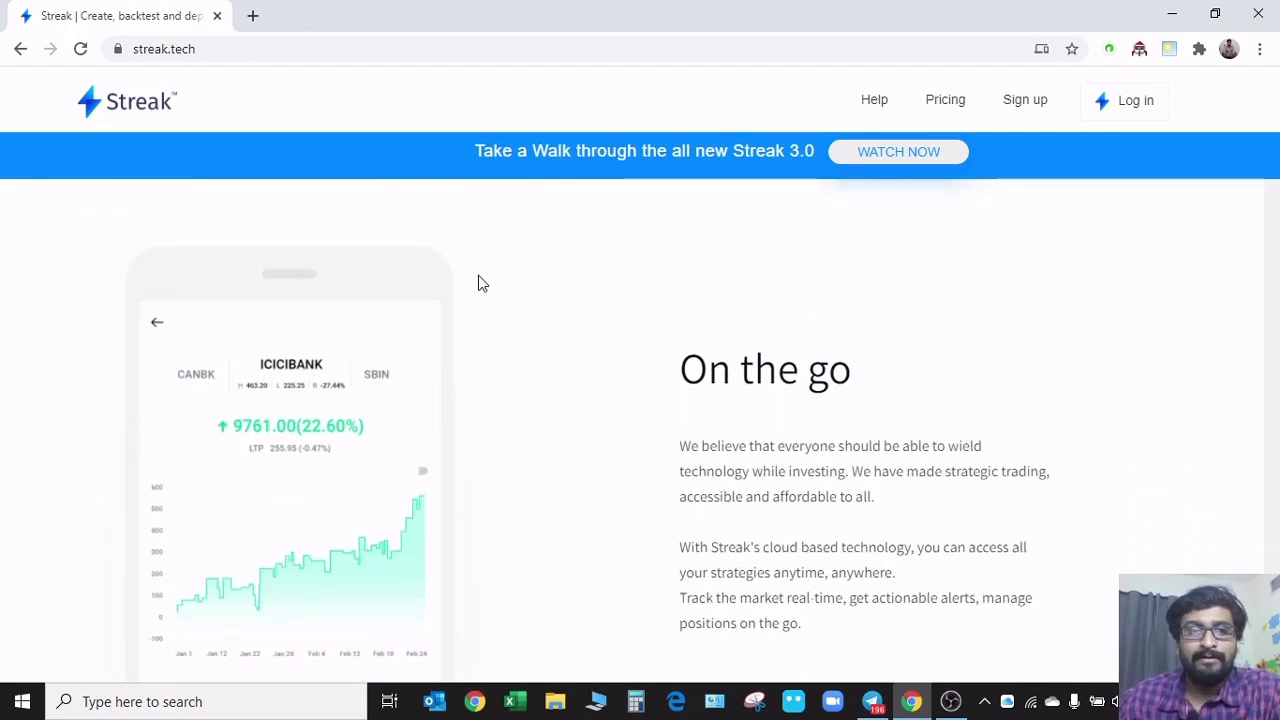
scroll(560, 410, down, 5)
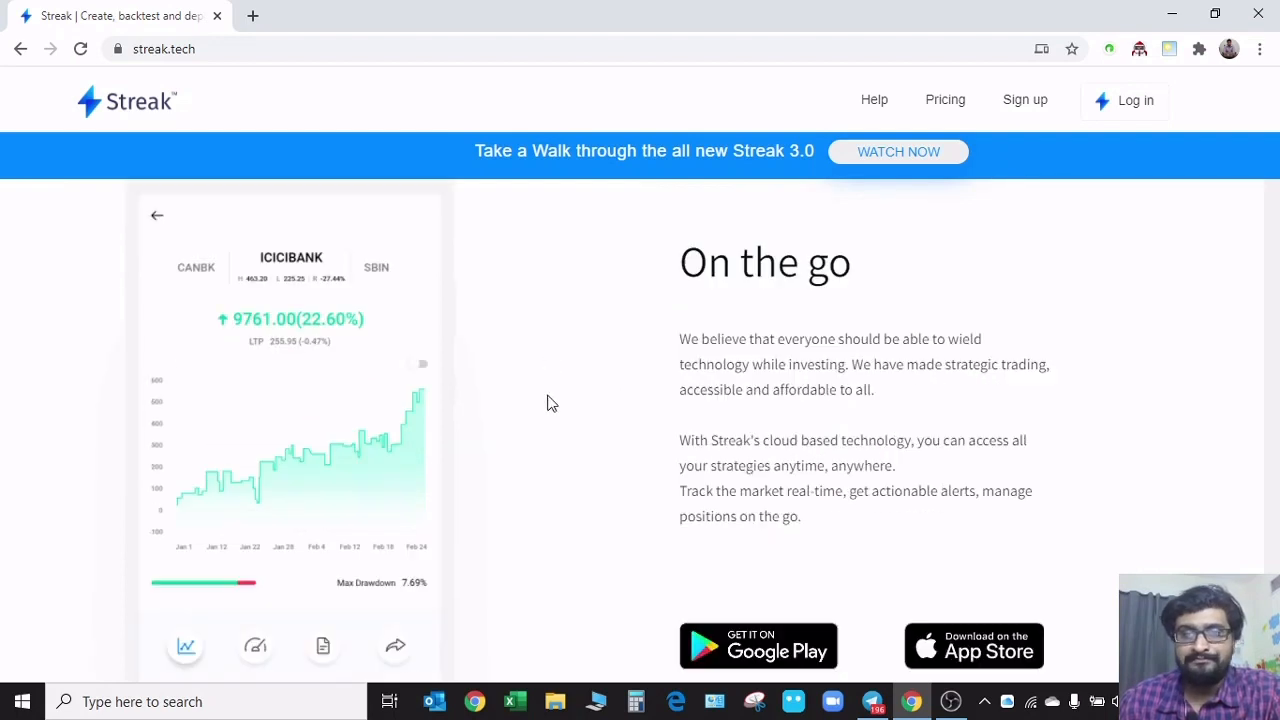
Examine the homepage's backtest counter and the How Streak Works section, including Create and backtesting, and return to the page start
scroll(546, 412, down, 8)
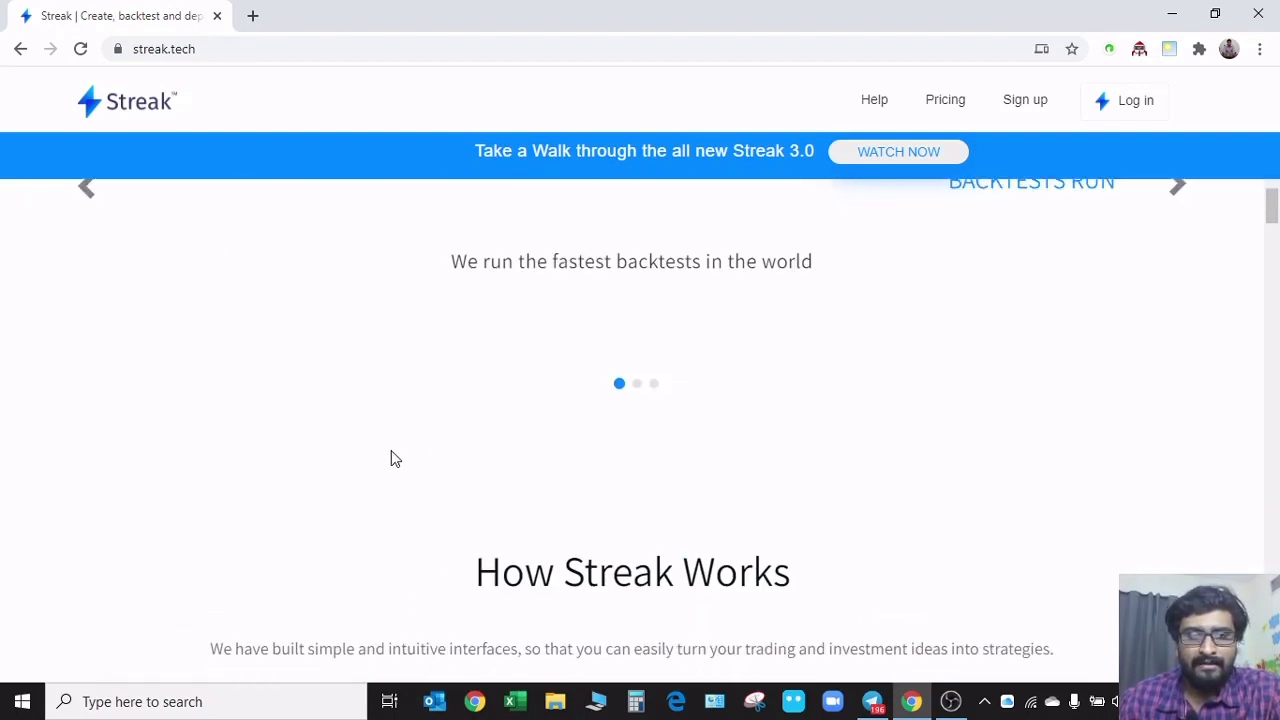
scroll(391, 450, up, 3)
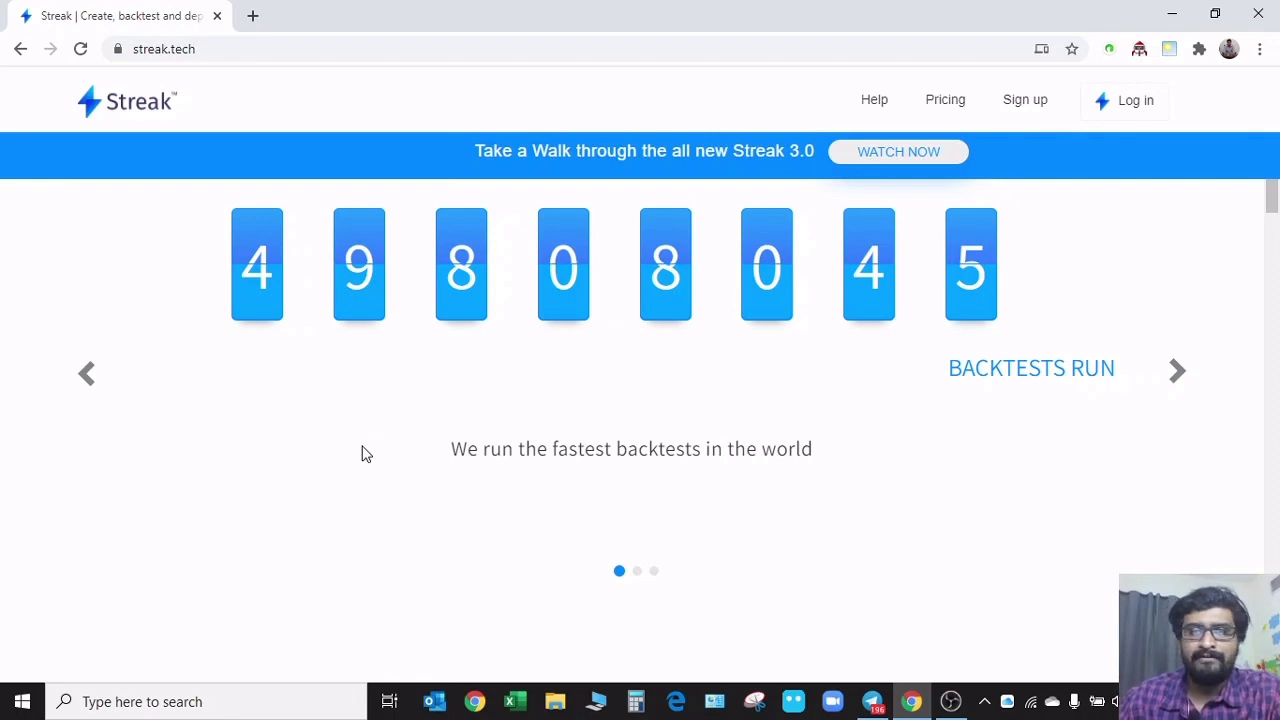
scroll(341, 437, down, 3)
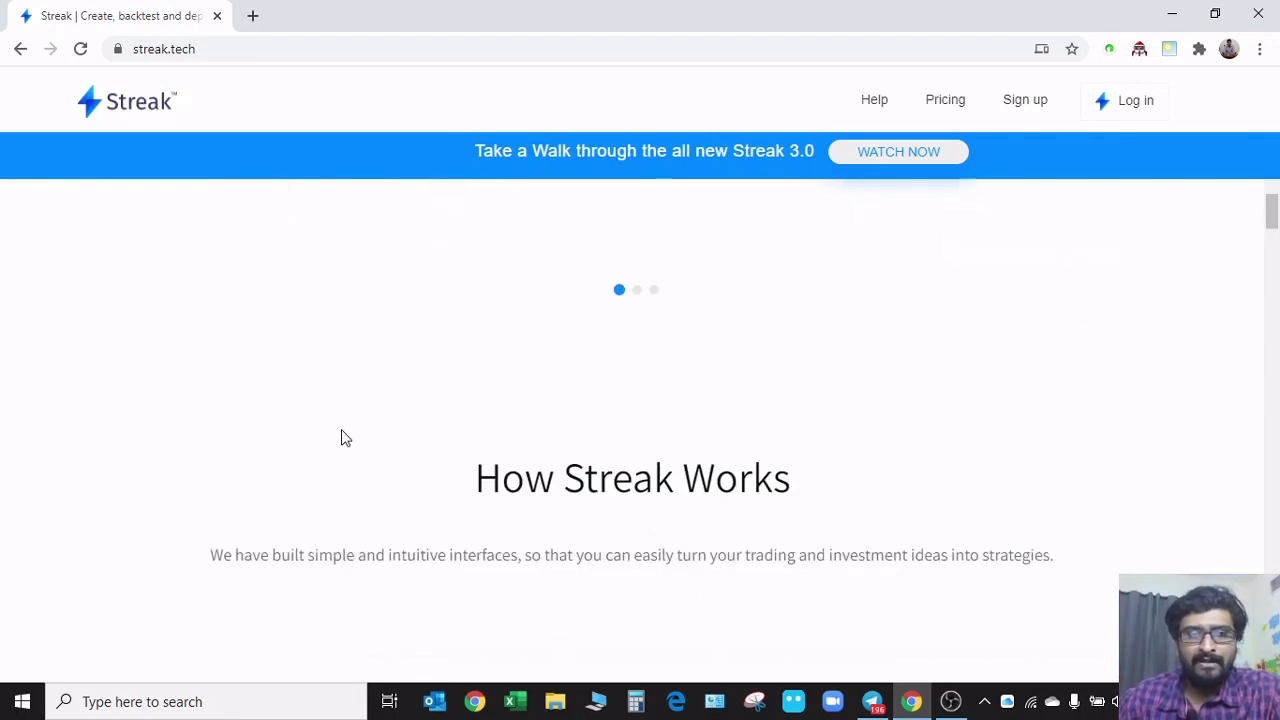
scroll(341, 437, down, 4)
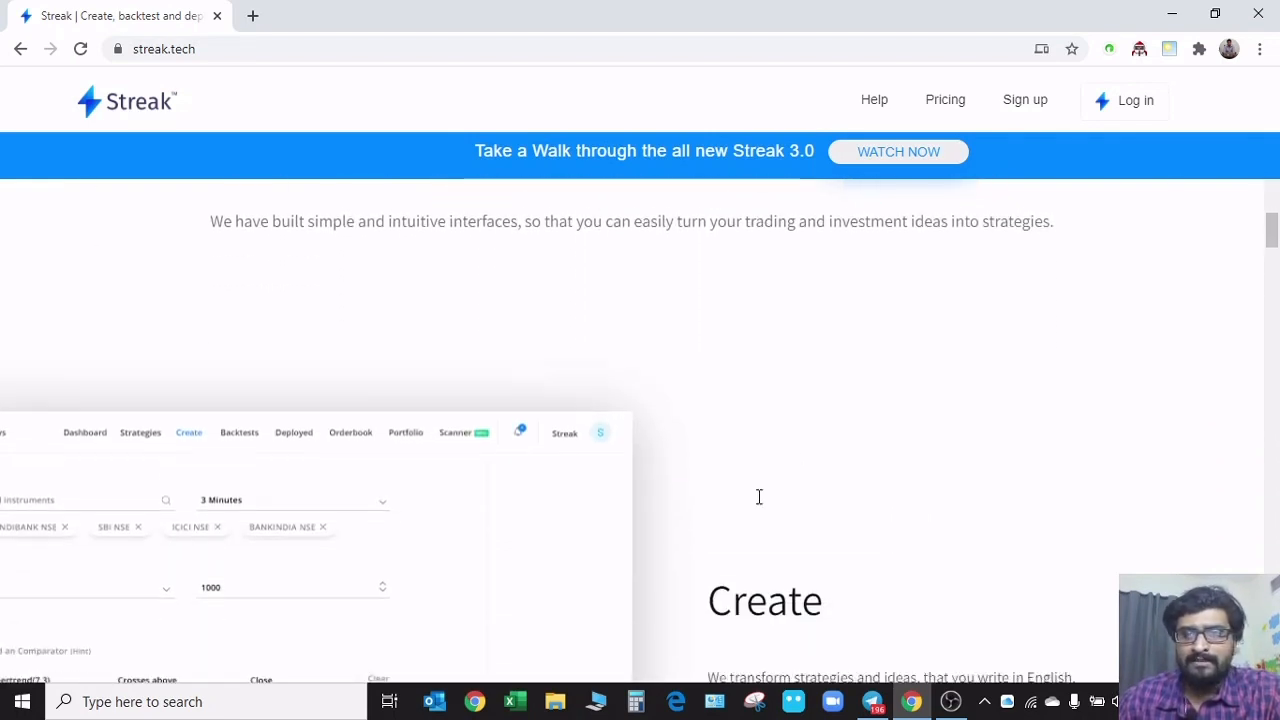
scroll(759, 497, down, 3)
scroll(590, 492, down, 8)
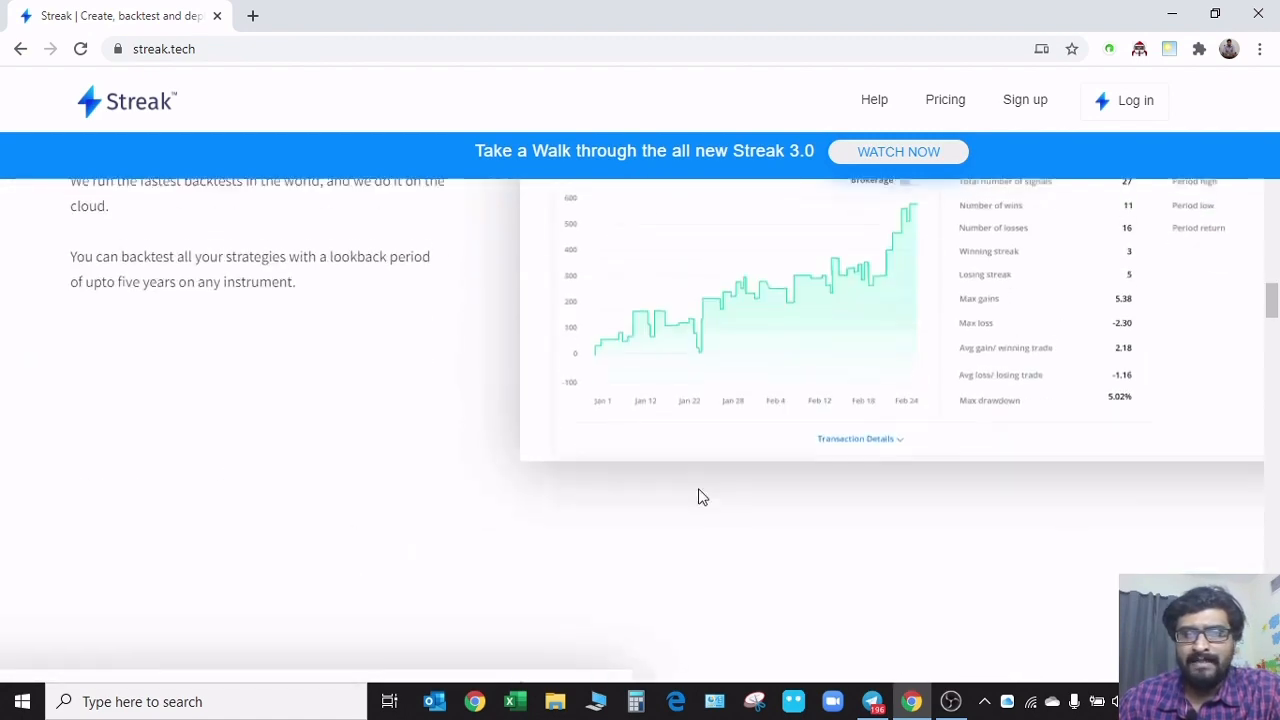
scroll(697, 494, up, 15)
scroll(691, 503, up, 15)
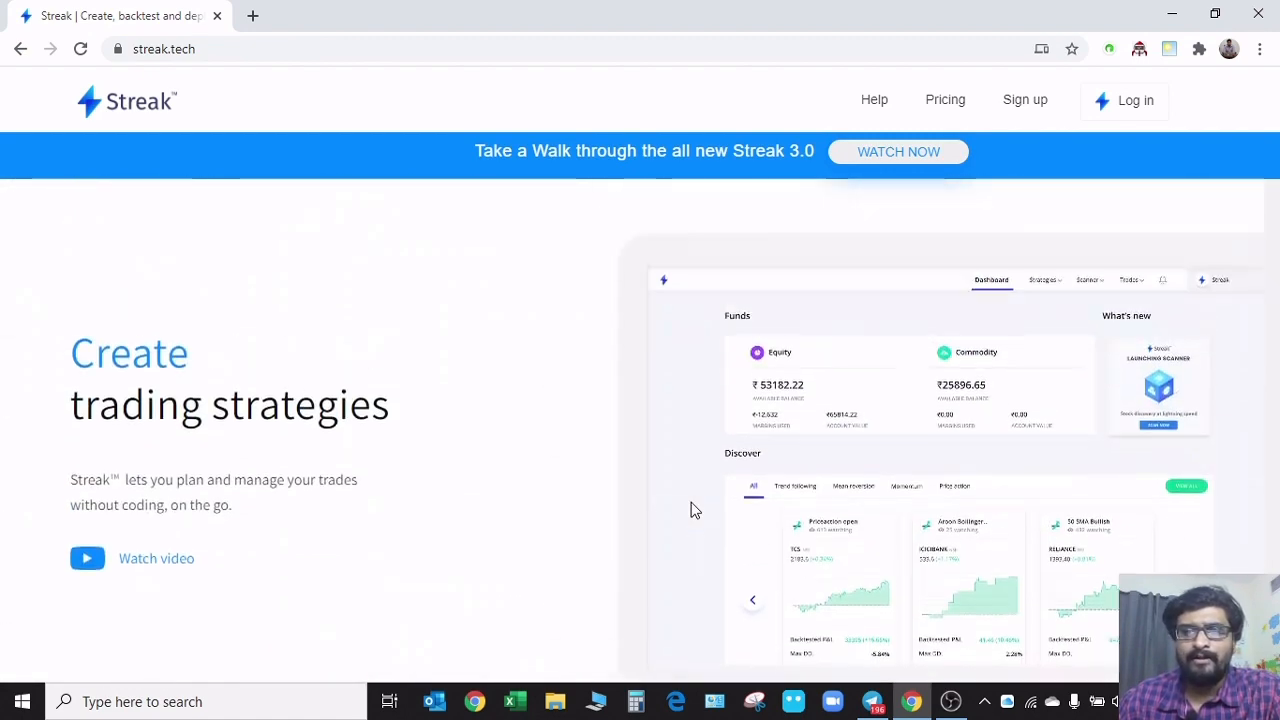
Log in to Streak with the Kite broker account
click(1136, 104)
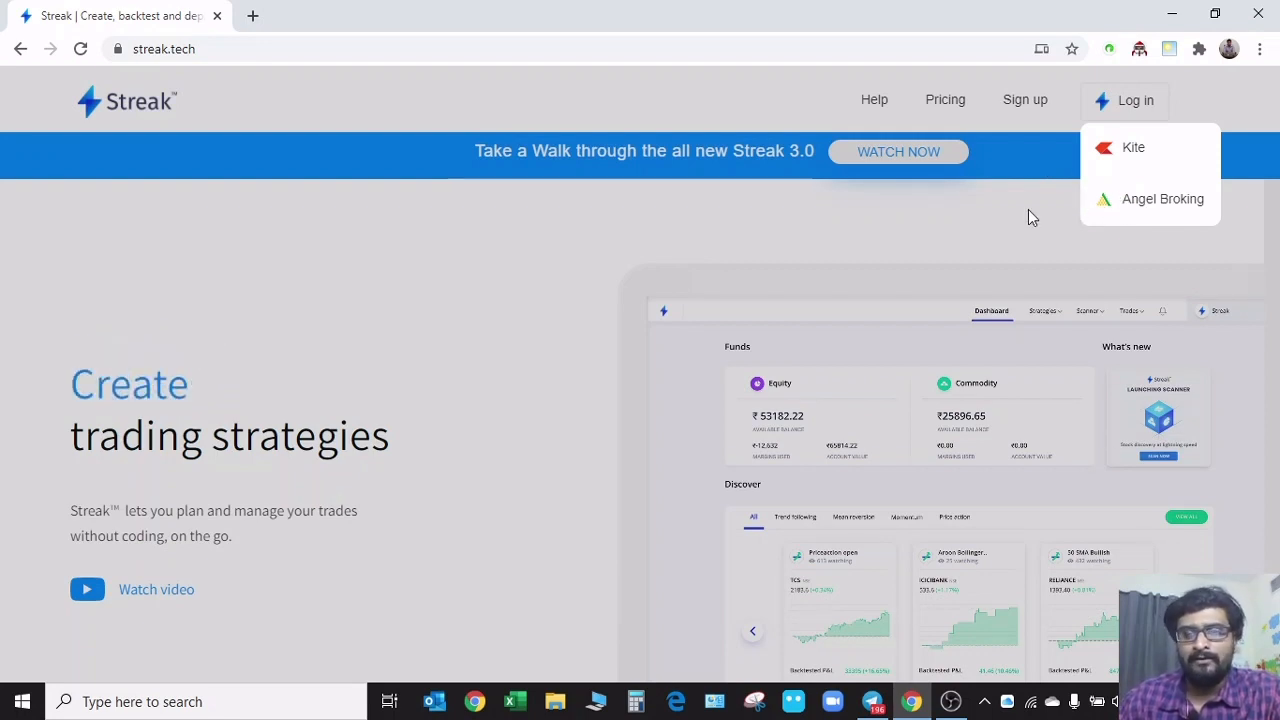
click(1128, 150)
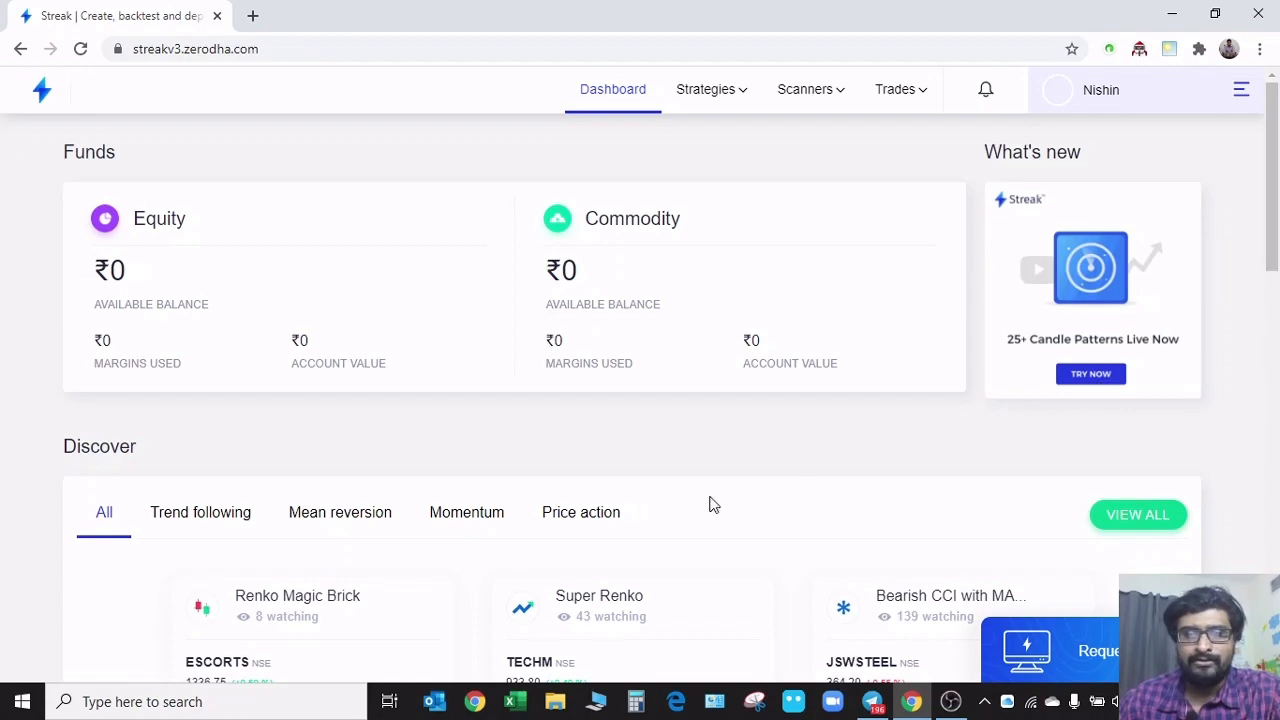
Look over the dashboard and view the Request Free Demo form, closing it without submitting a phone number
scroll(740, 481, down, 3)
scroll(730, 482, up, 3)
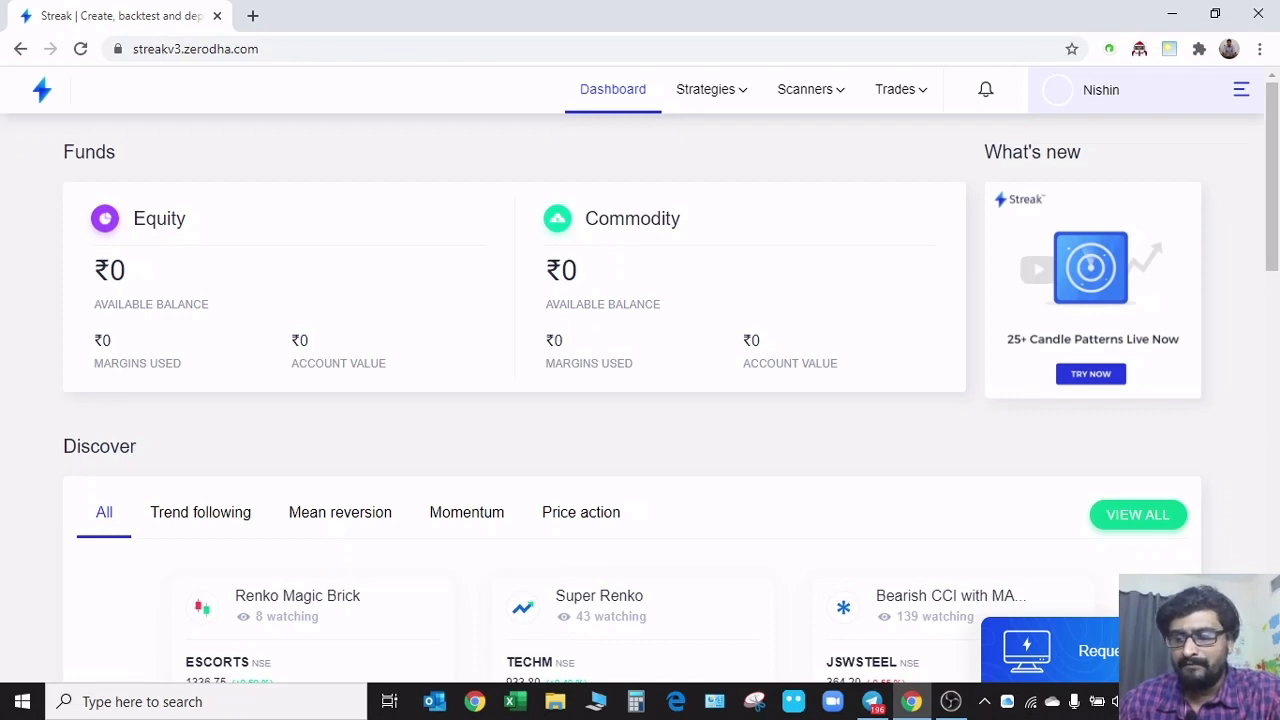
click(1112, 655)
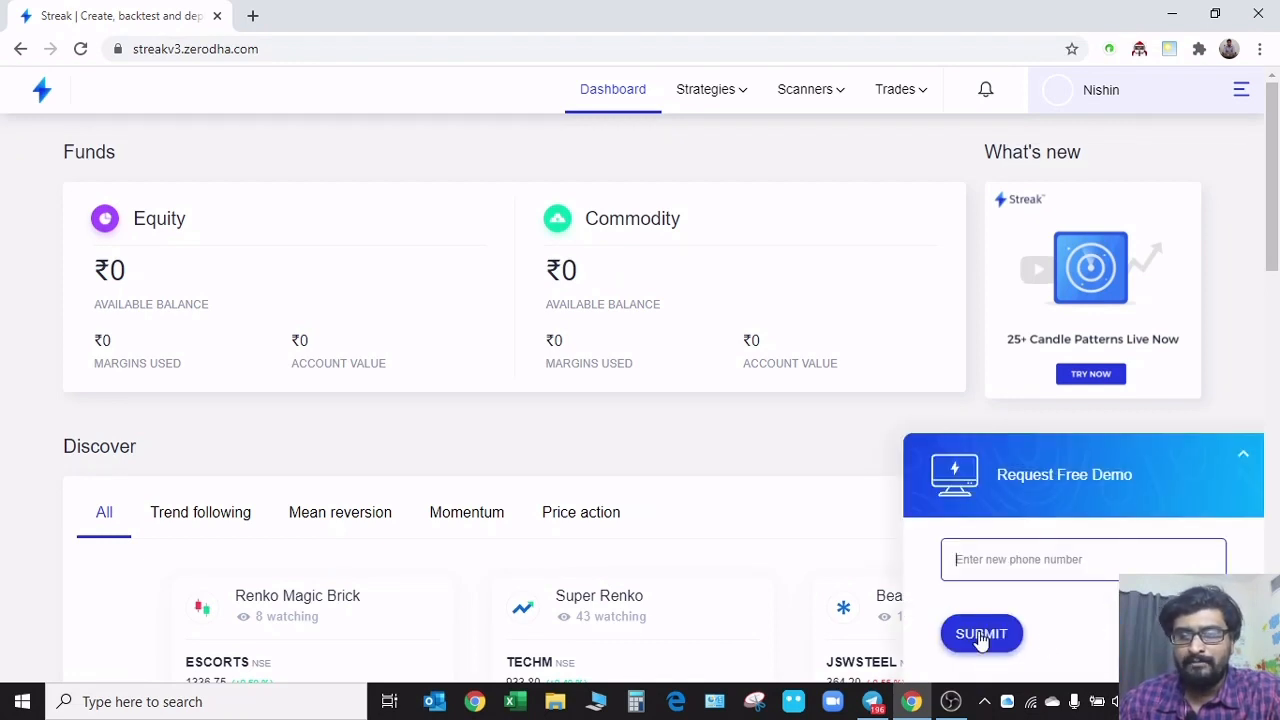
click(1243, 455)
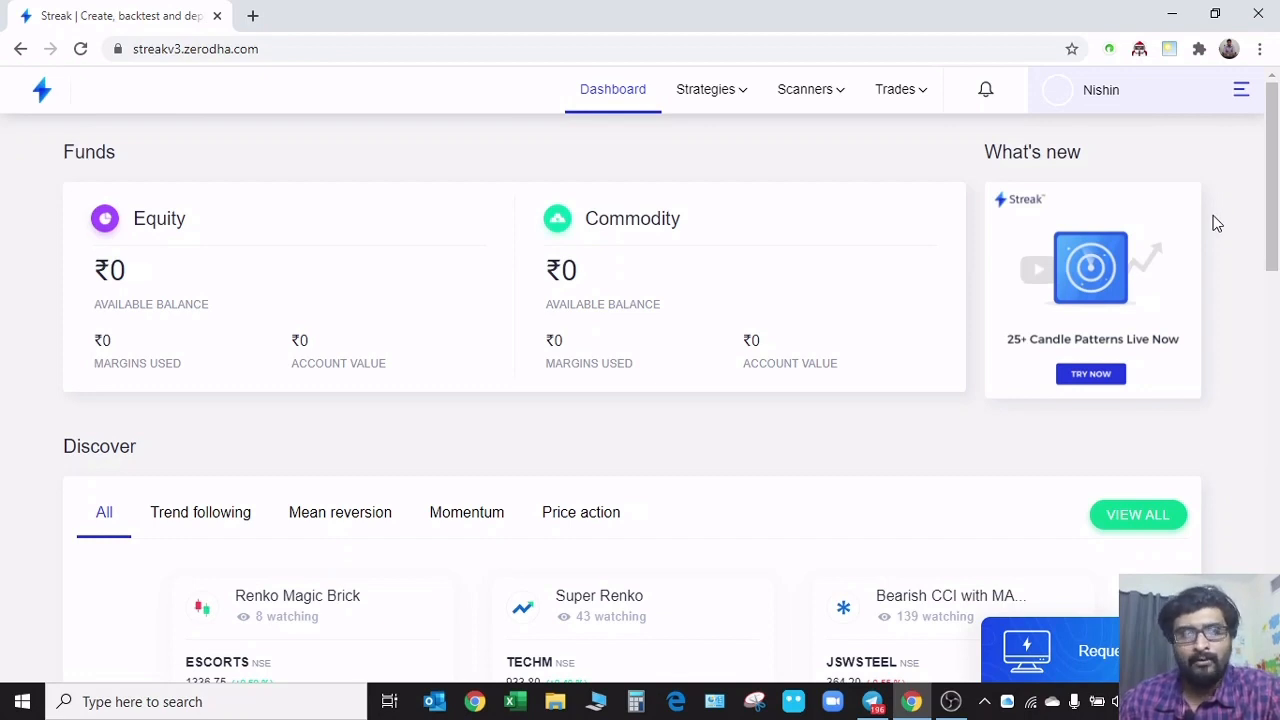
Expand the account profile details and open the account's Pricing page
click(1238, 91)
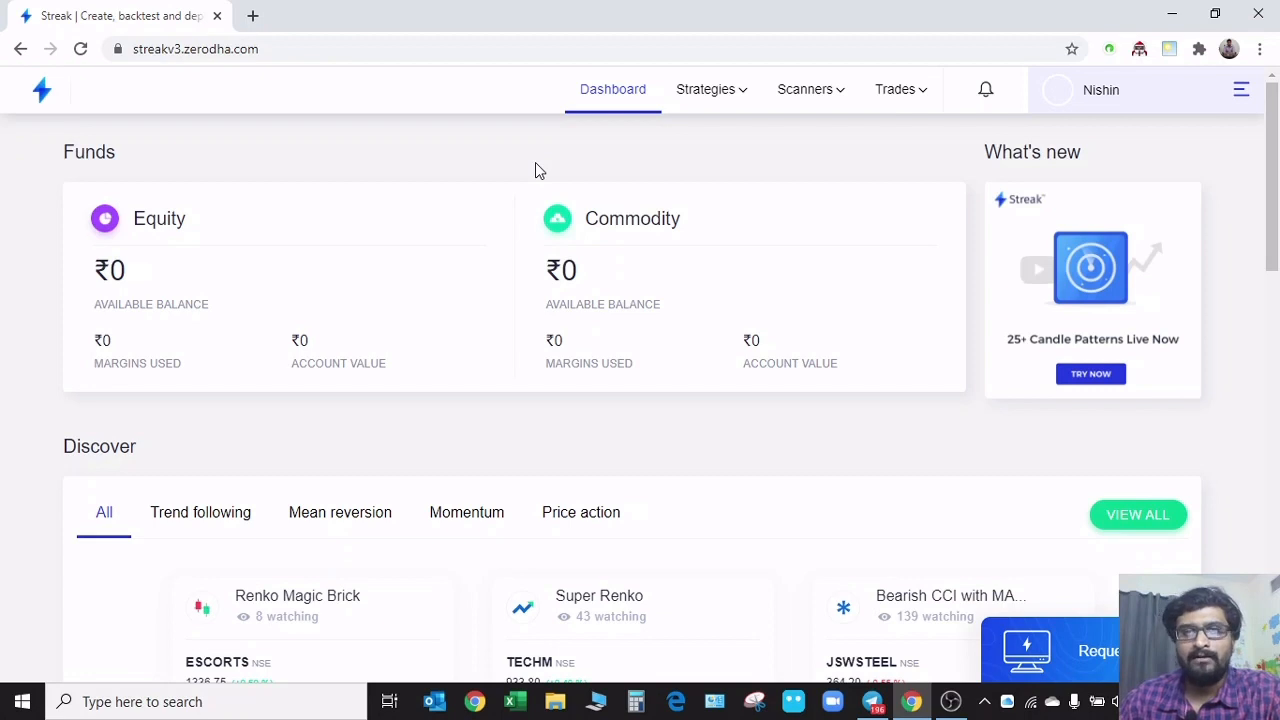
click(1240, 91)
scroll(1142, 478, down, 3)
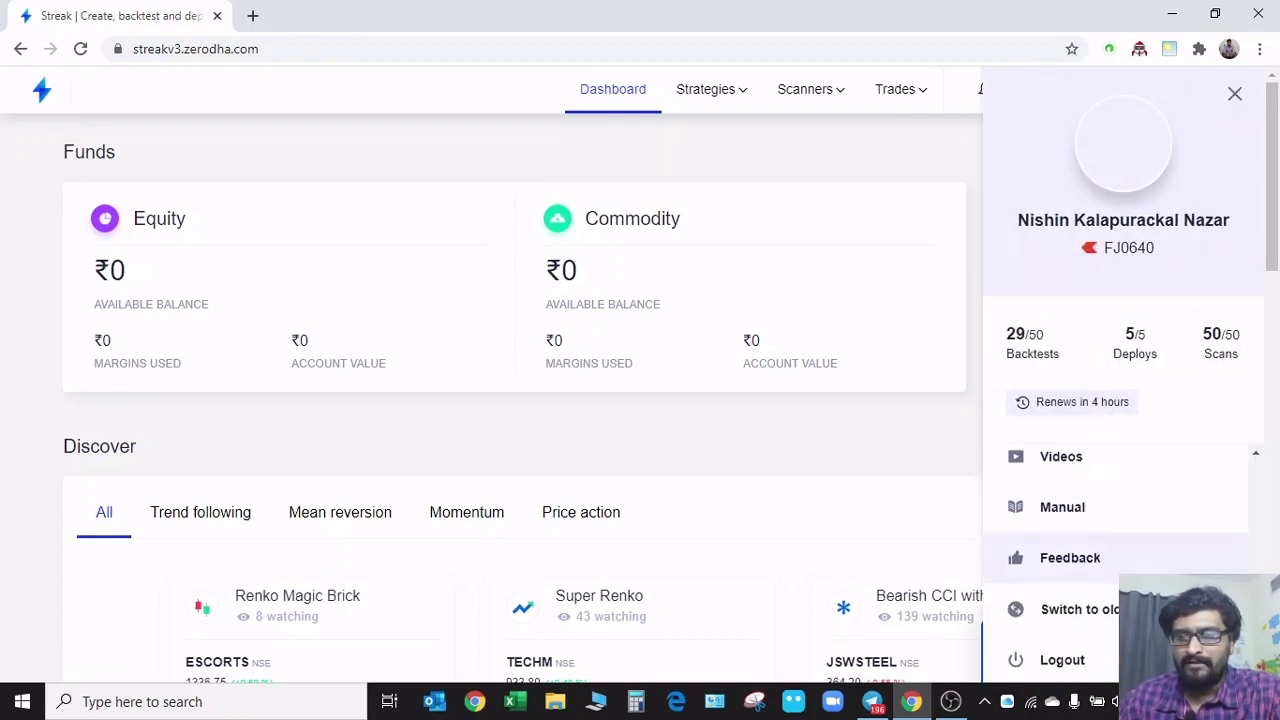
scroll(1110, 500, up, 2)
click(1062, 517)
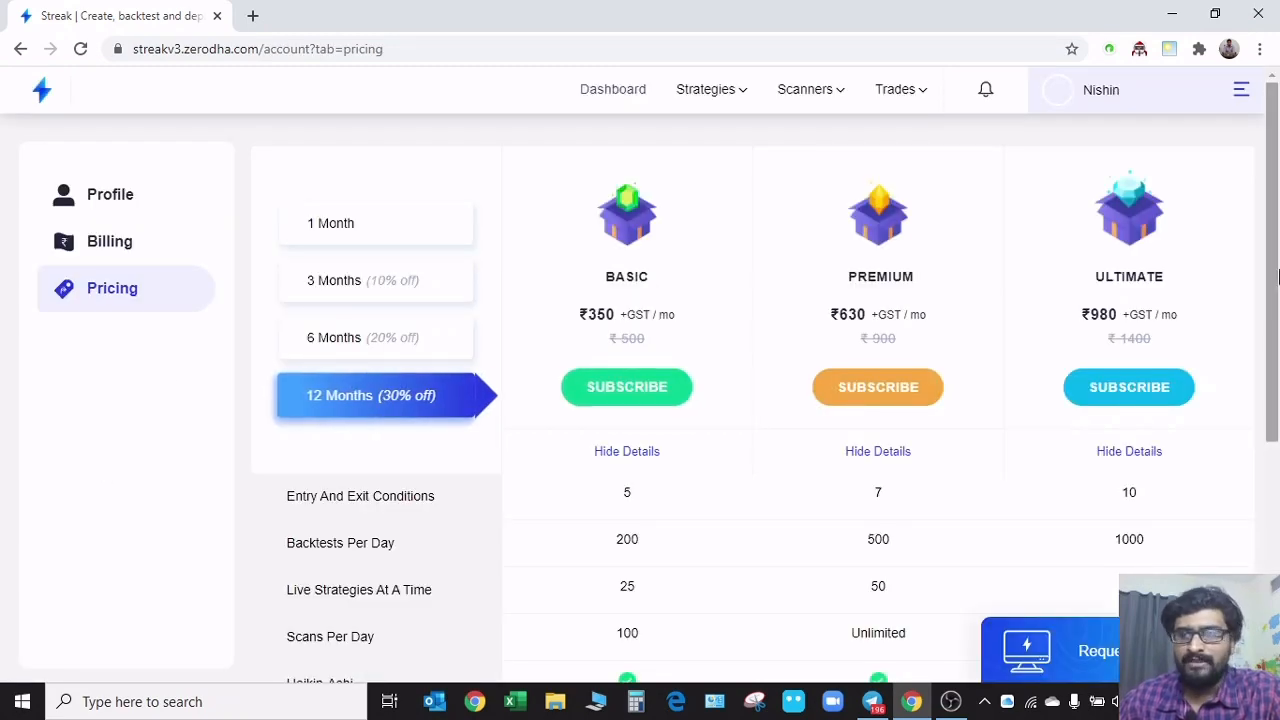
Compare the Basic, Premium and Ultimate plans on the 12-month term, examining prices, daily limits and included features
mouse_move(1278, 274)
mouse_down()
mouse_move(1278, 502)
mouse_move(1279, 272)
mouse_up()
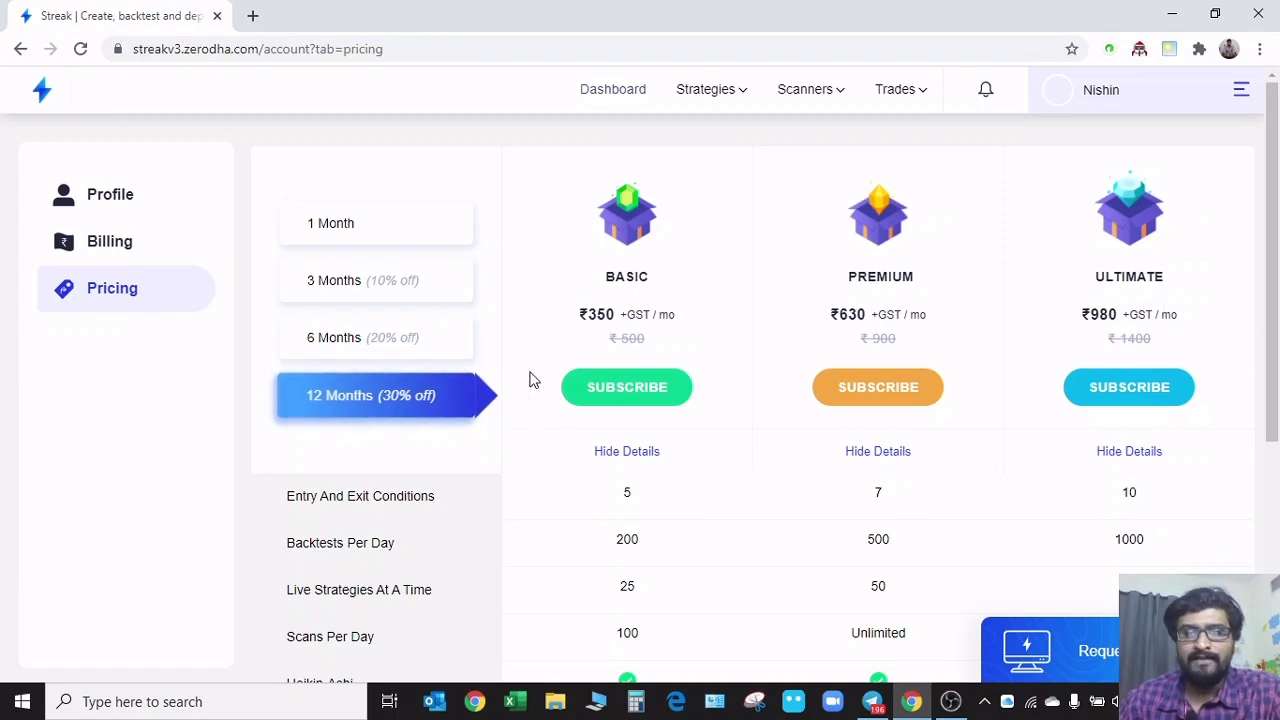
scroll(527, 390, down, 1)
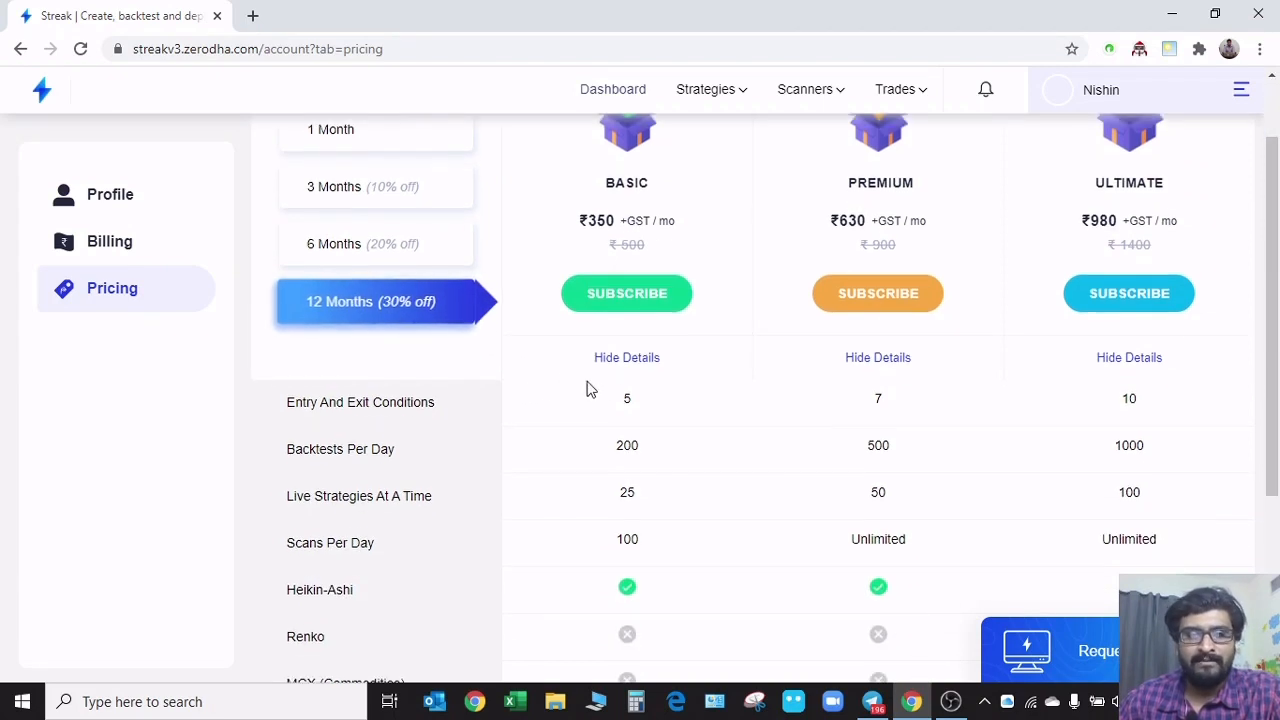
scroll(545, 435, up, 1)
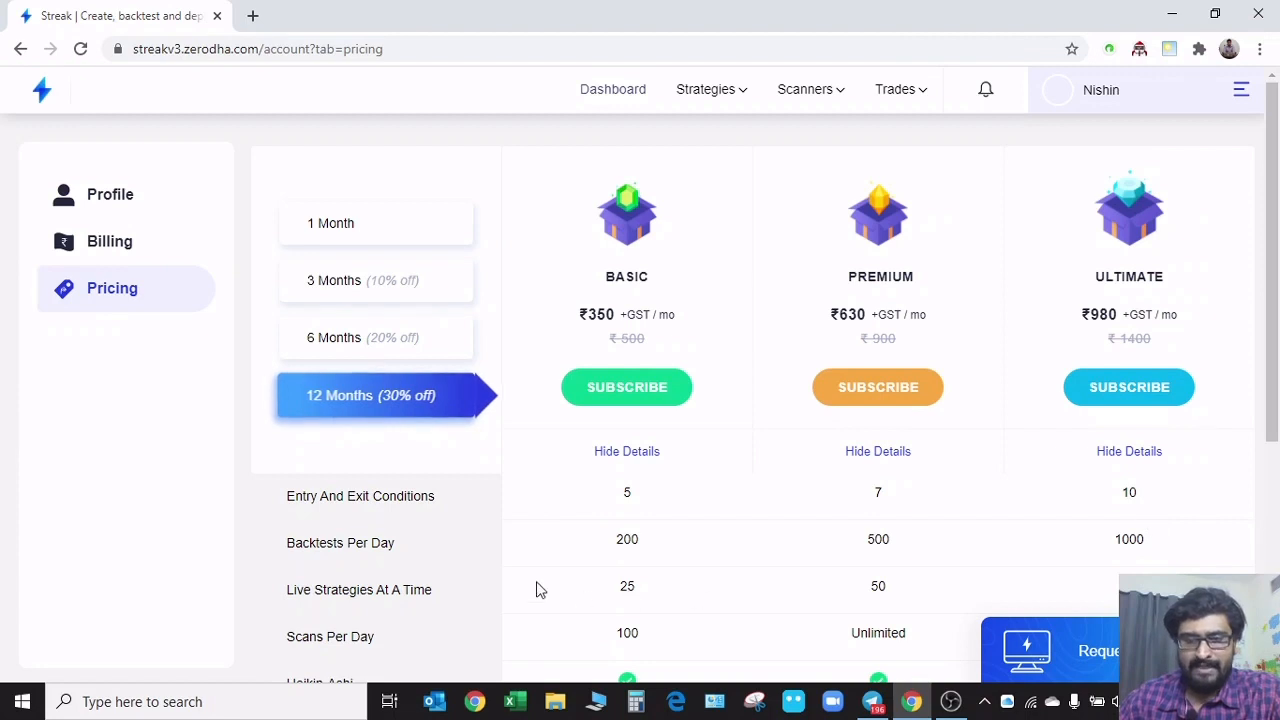
scroll(634, 537, down, 2)
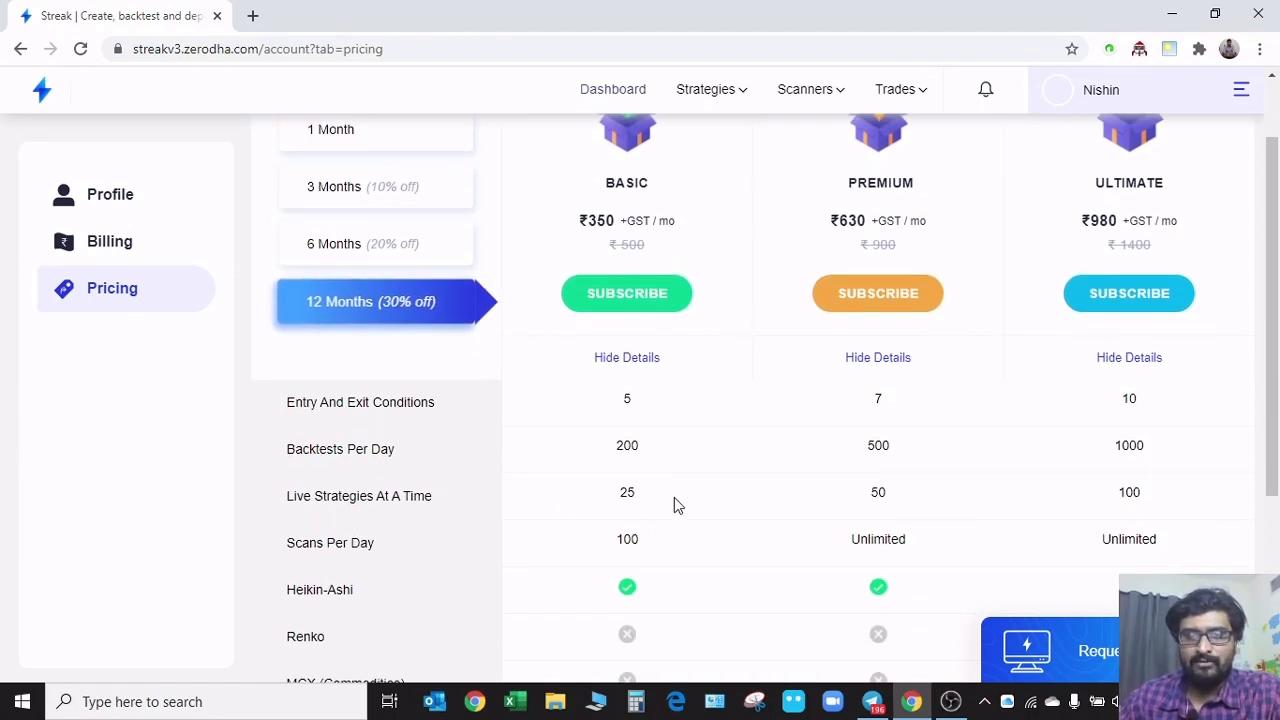
scroll(660, 597, down, 3)
scroll(661, 597, up, 3)
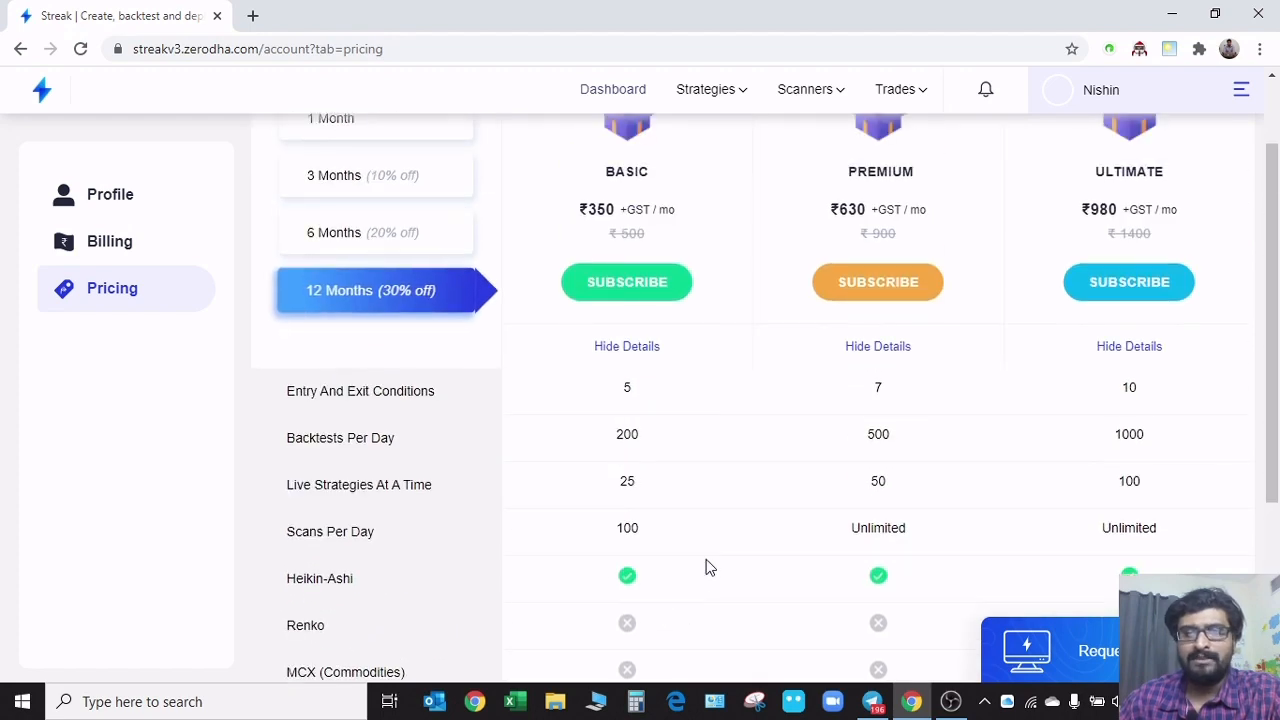
scroll(707, 567, up, 1)
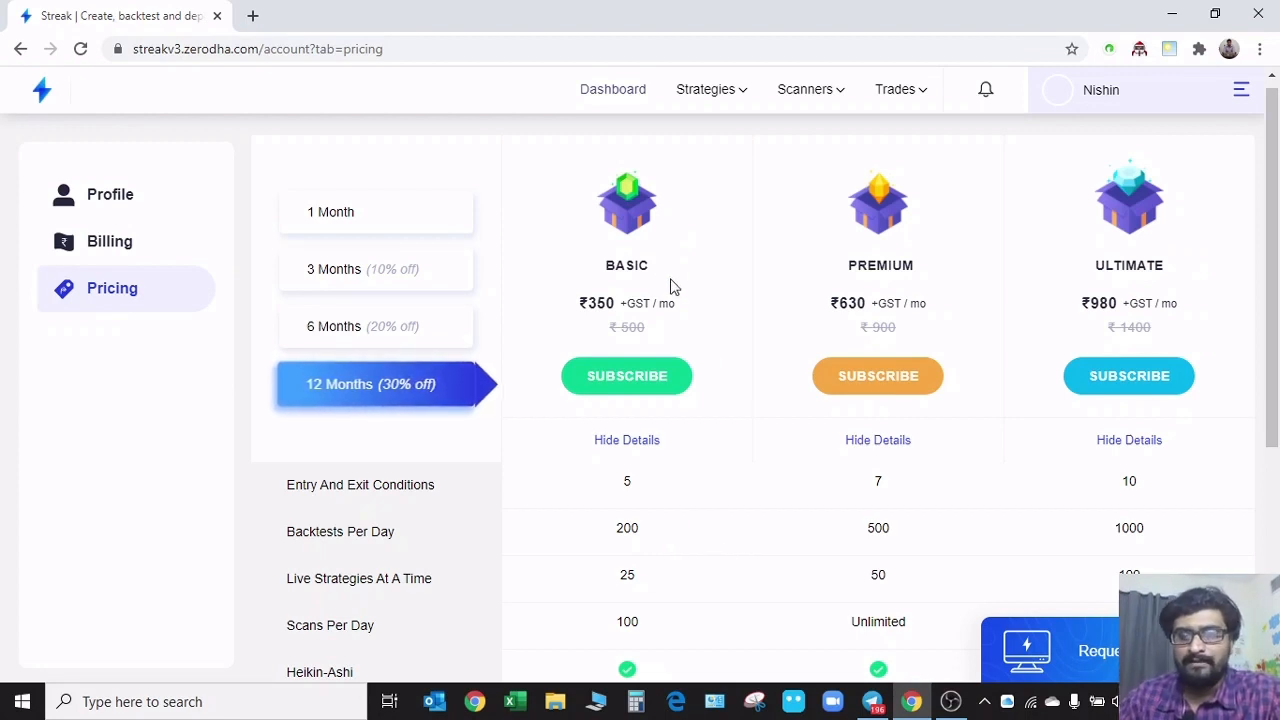
scroll(680, 289, down, 1)
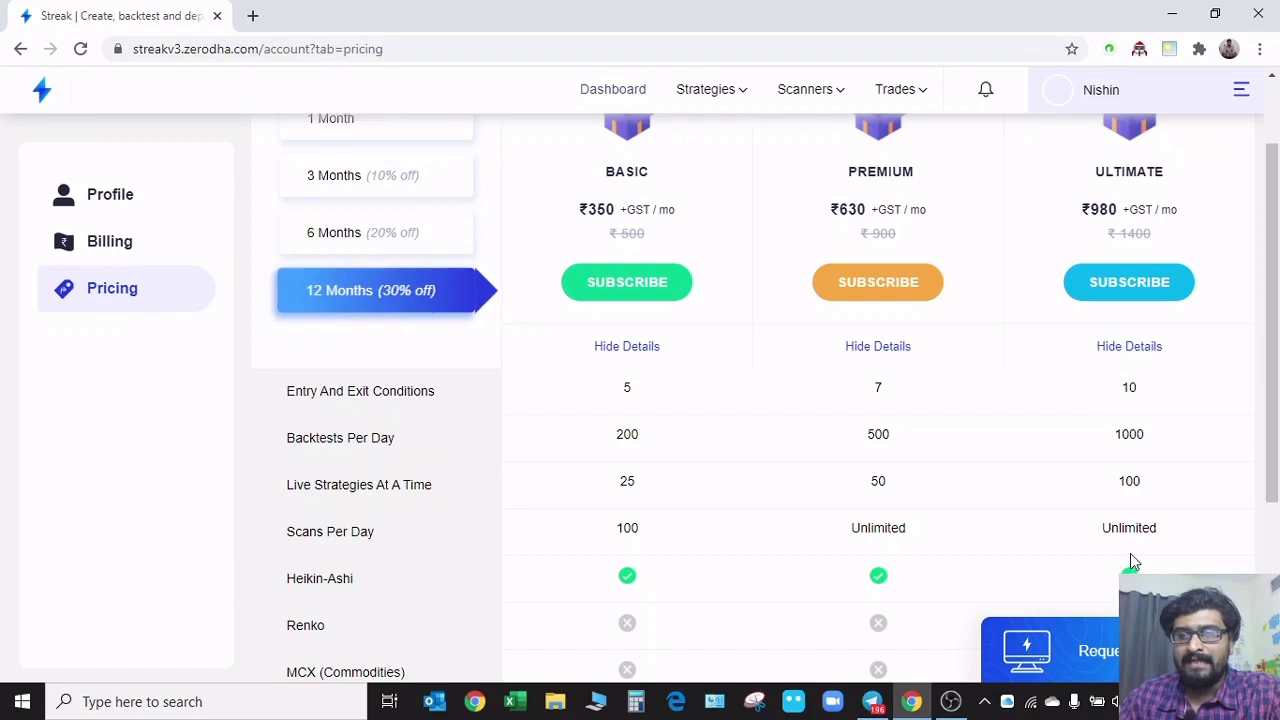
scroll(715, 550, up, 1)
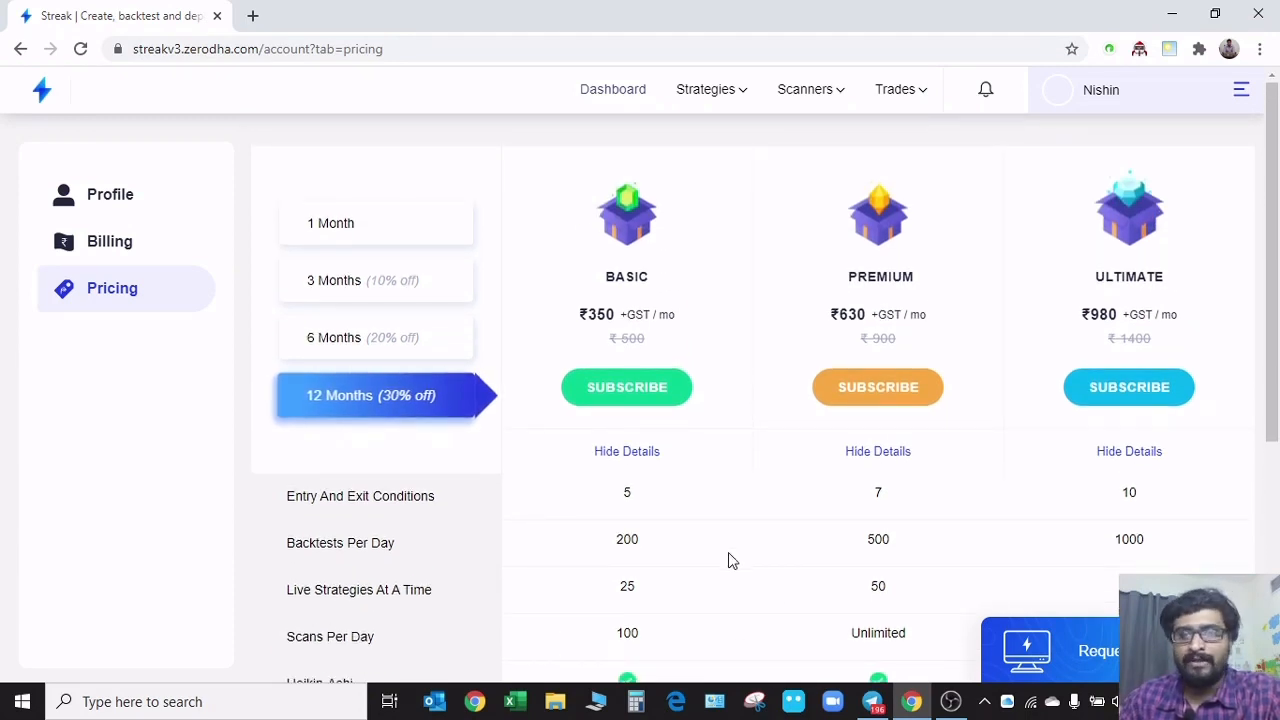
scroll(728, 552, down, 2)
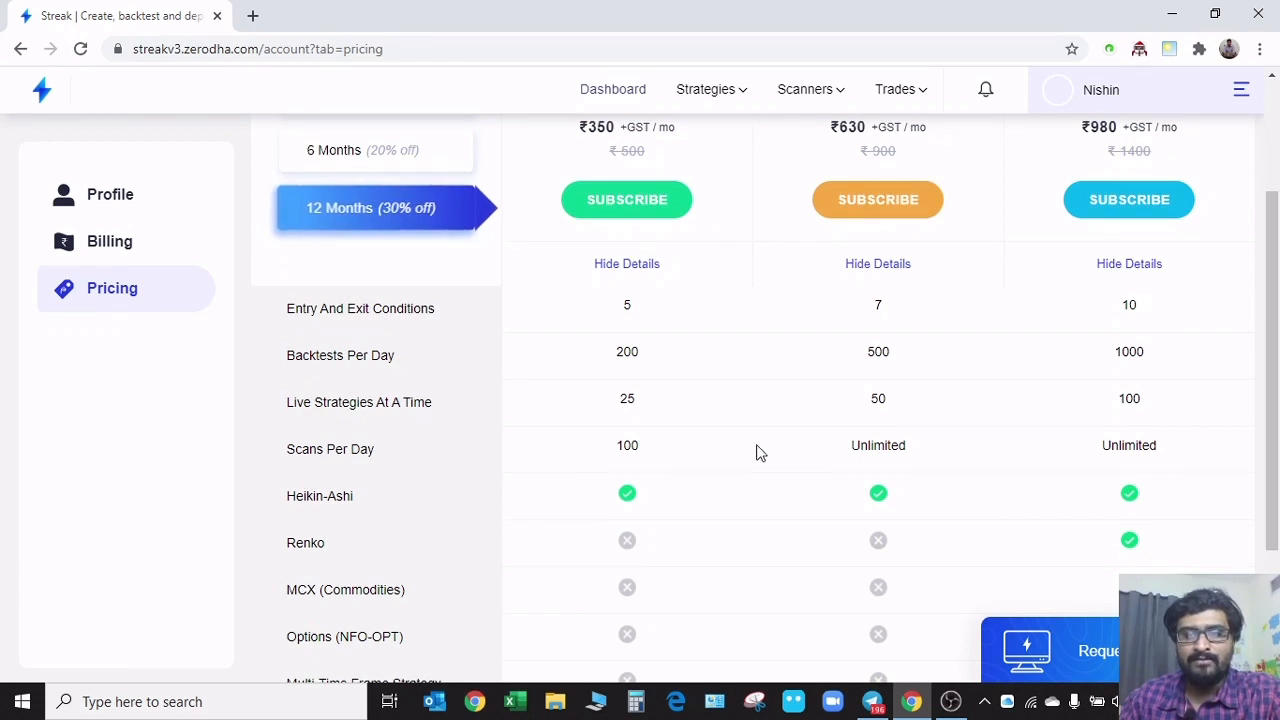
scroll(790, 470, up, 1)
scroll(782, 480, up, 1)
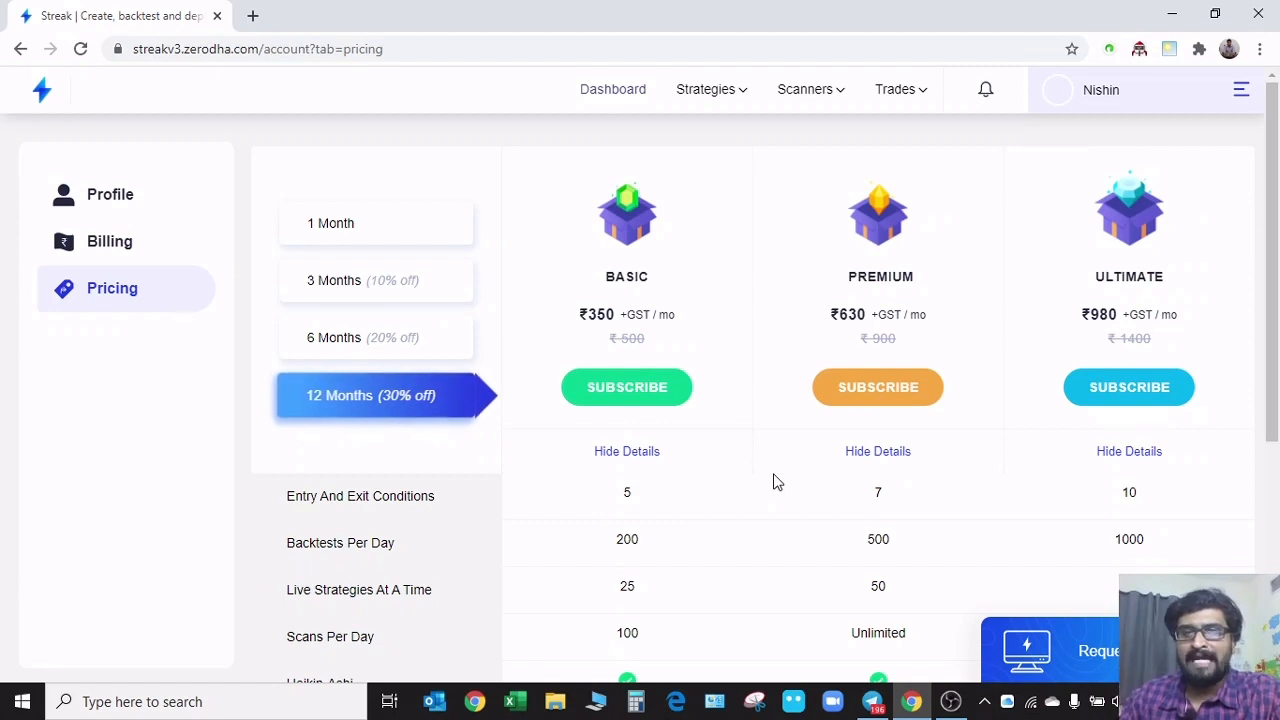
Compare the entry and exit conditions, backtests, live strategies and scans allowed under the Basic, Premium and Ultimate plans
scroll(760, 500, down, 1)
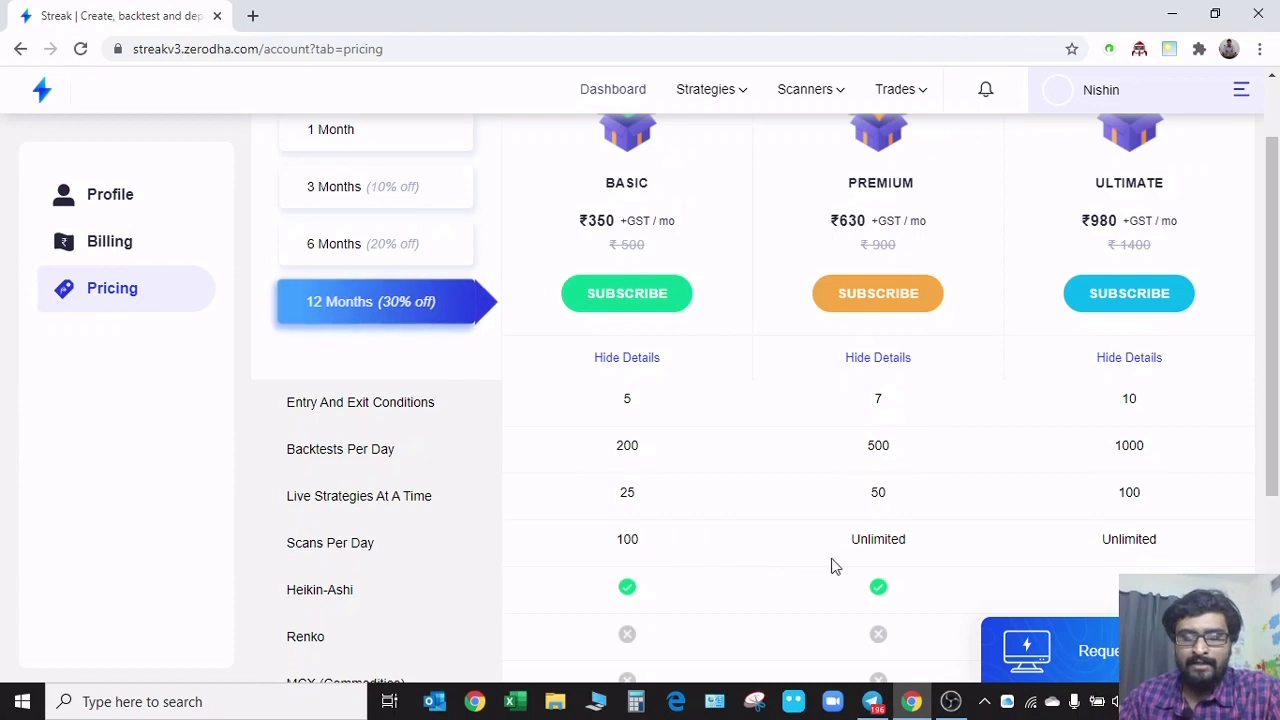
scroll(800, 525, up, 1)
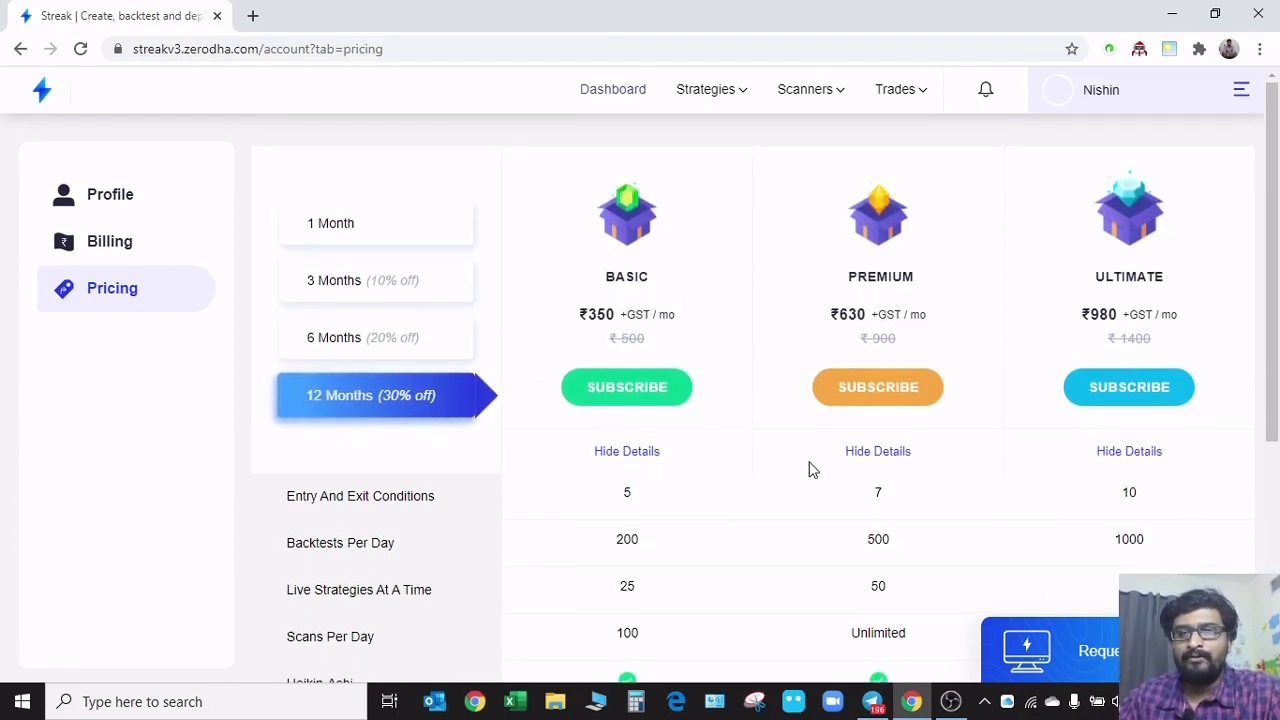
scroll(840, 510, down, 1)
scroll(763, 535, up, 1)
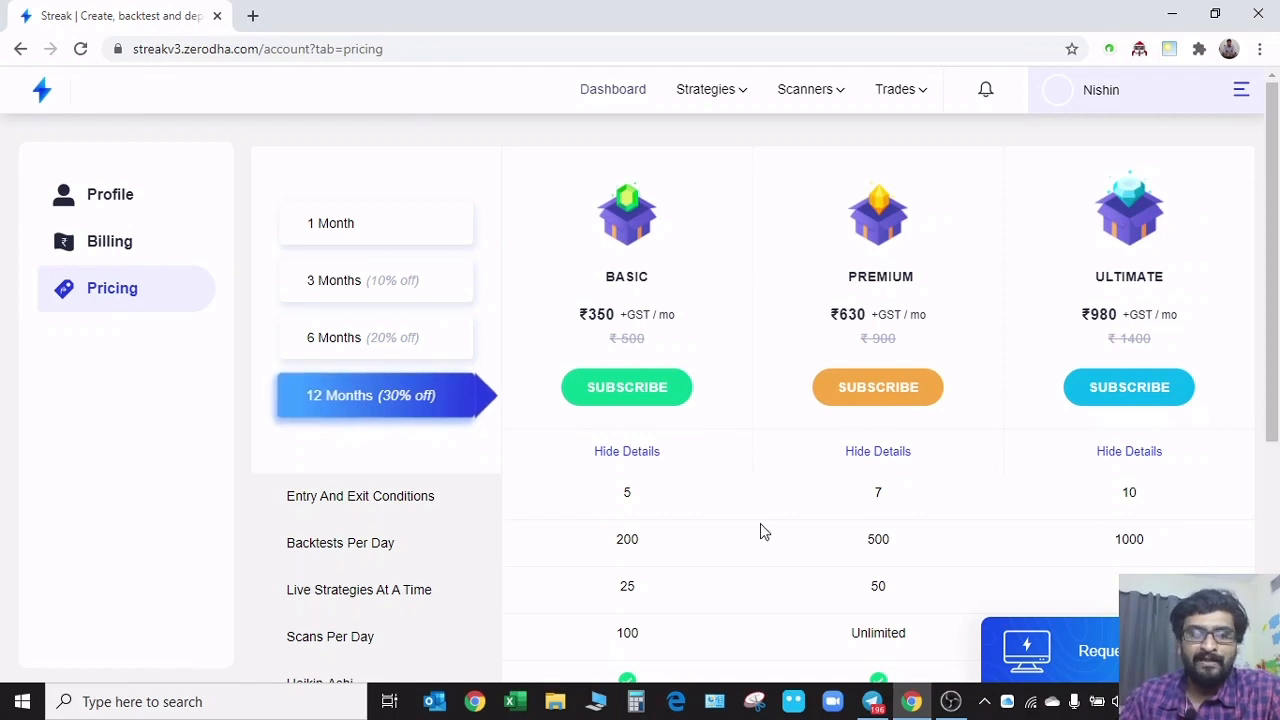
scroll(760, 529, down, 2)
scroll(746, 525, up, 2)
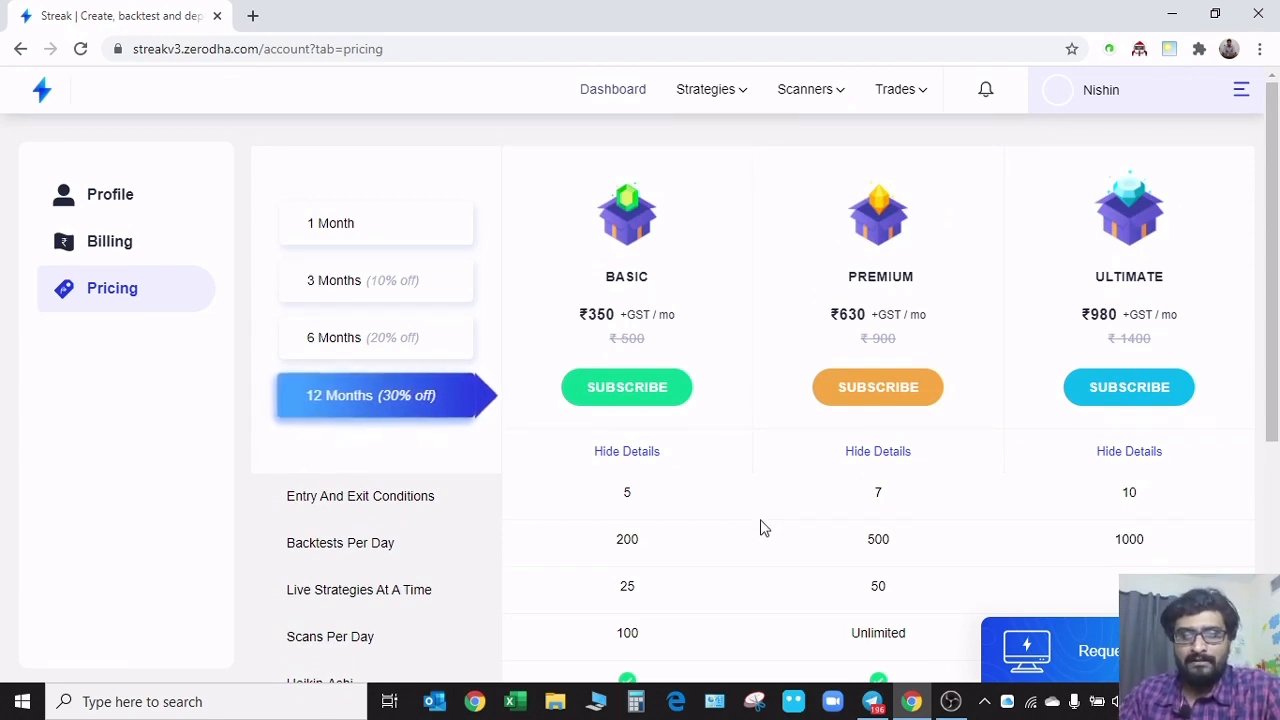
scroll(760, 527, down, 1)
scroll(748, 514, down, 1)
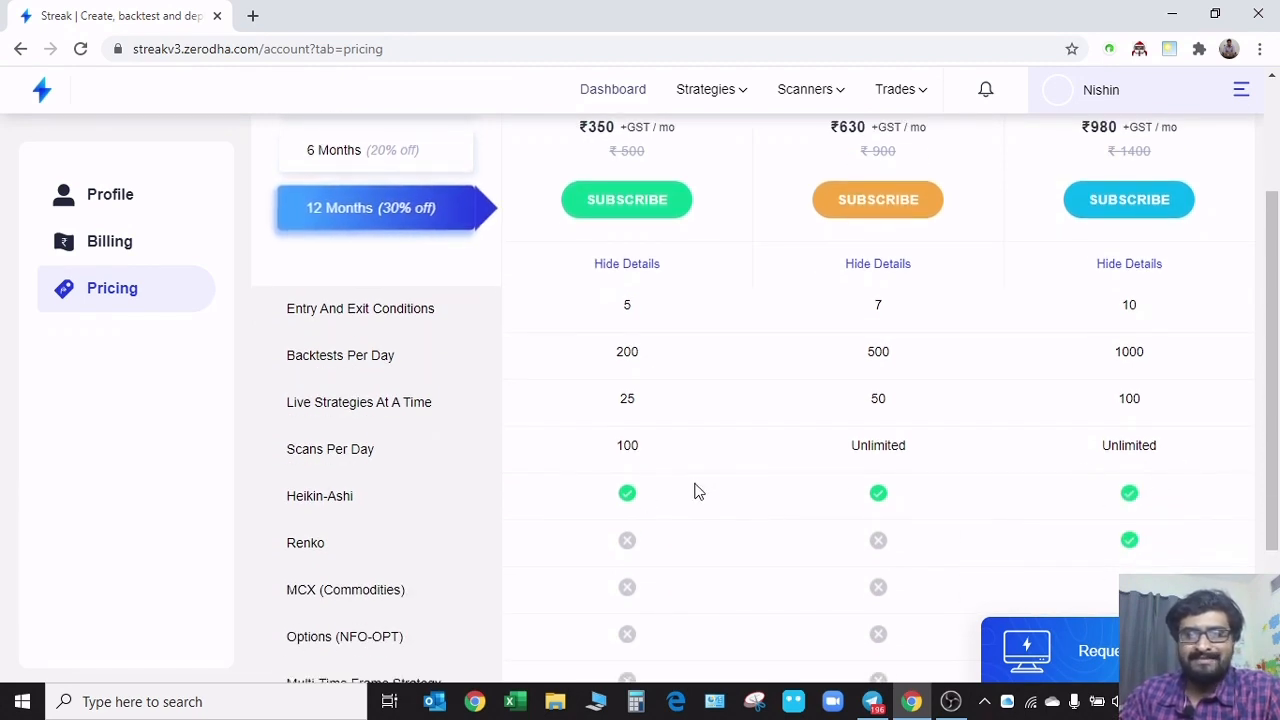
scroll(697, 491, up, 2)
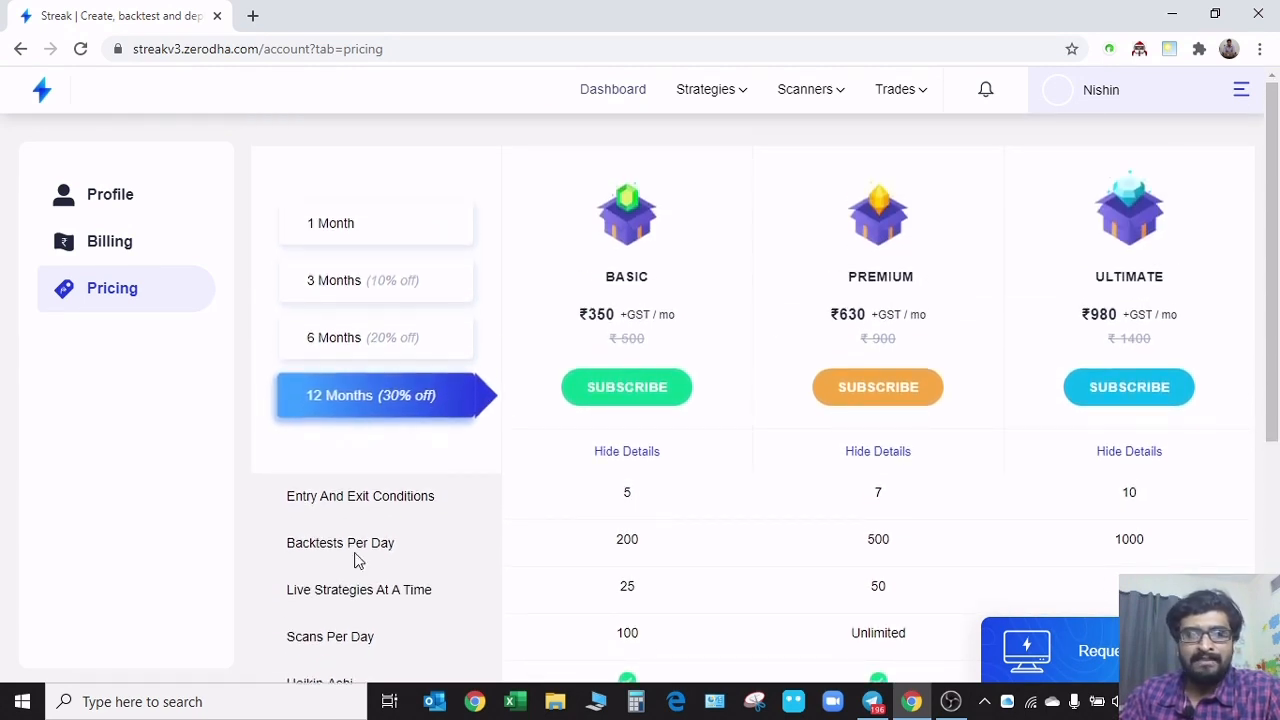
Check each plan's support for Renko, MCX commodities, options, multi-time frame strategies, handholding sessions and expert calls
scroll(697, 556, down, 4)
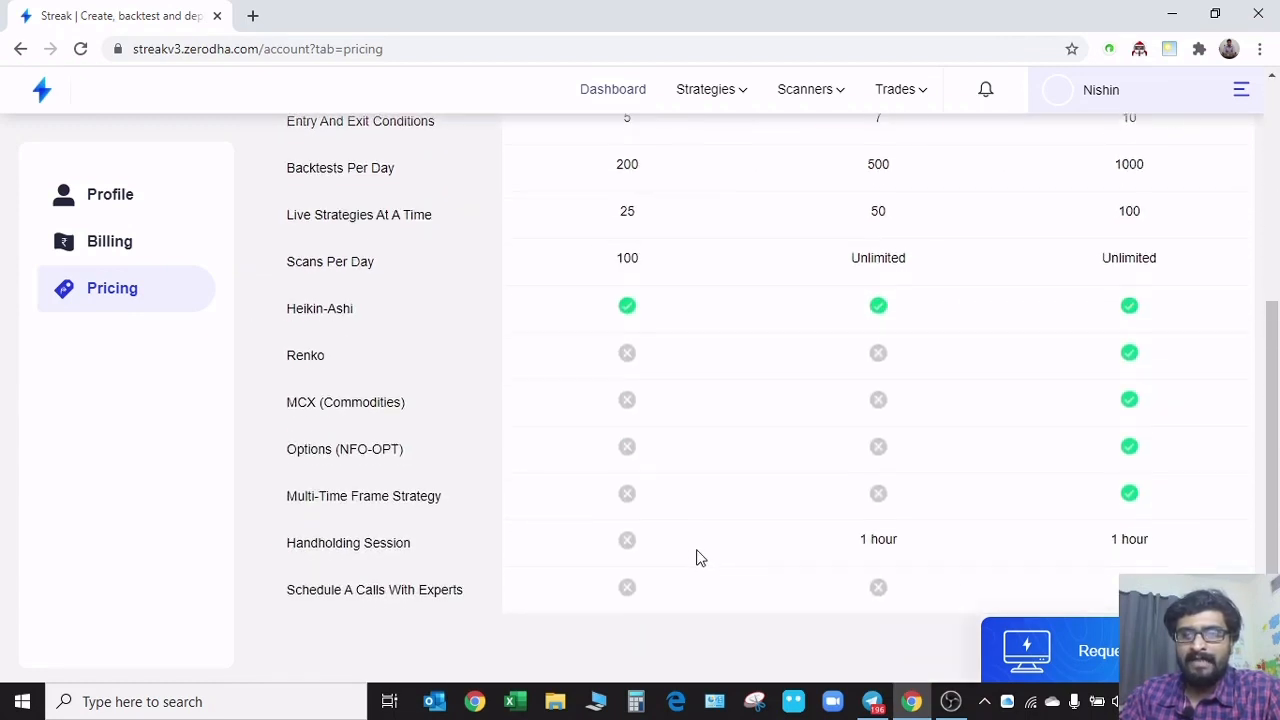
scroll(706, 525, down, 1)
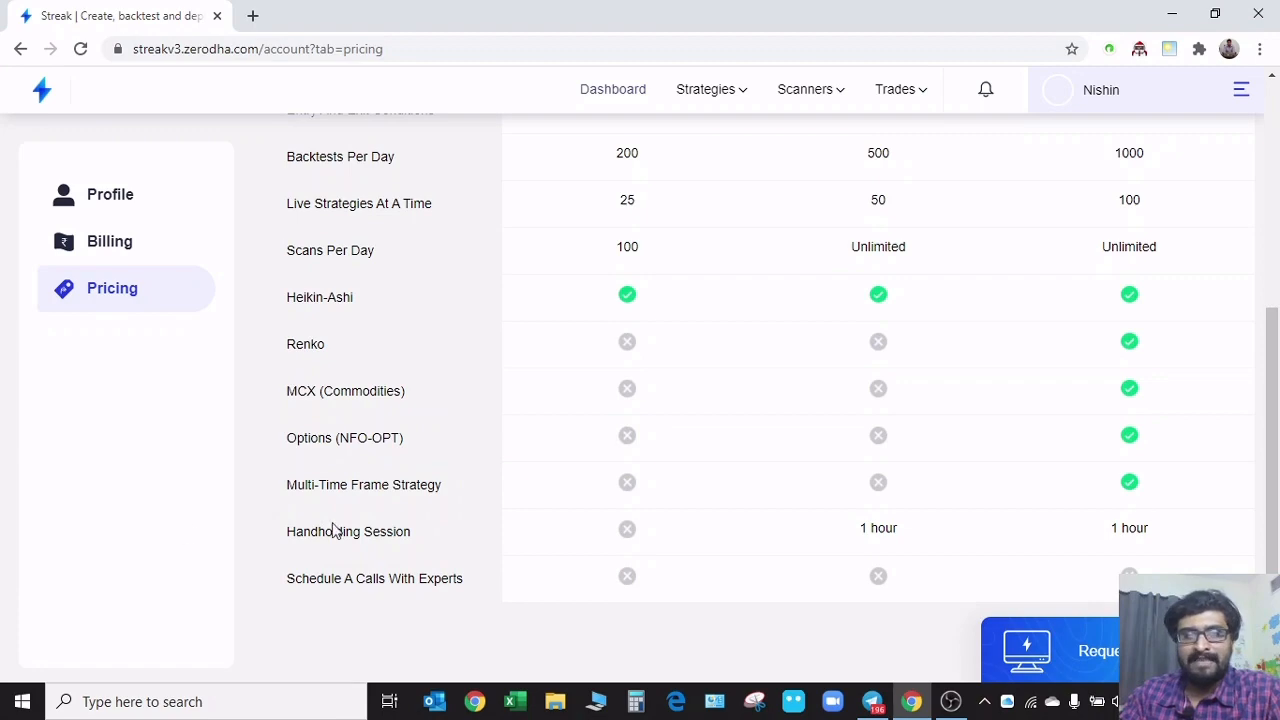
scroll(780, 340, up, 4)
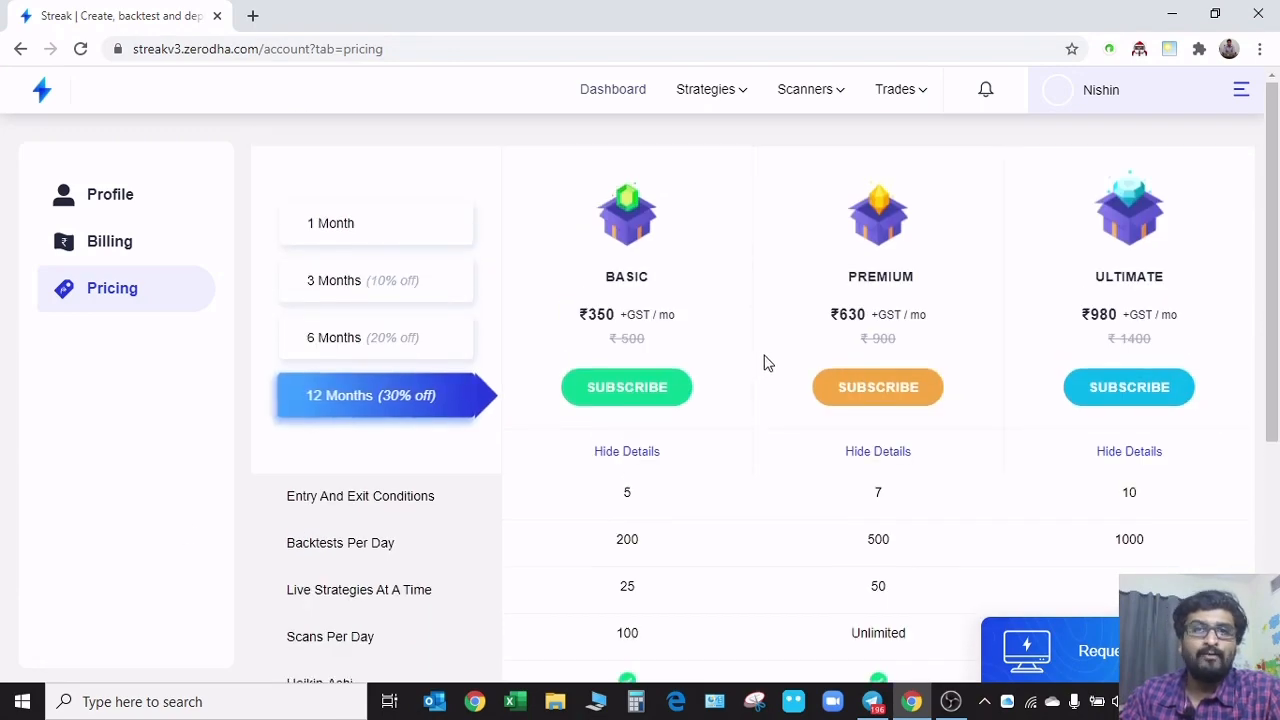
scroll(763, 363, down, 4)
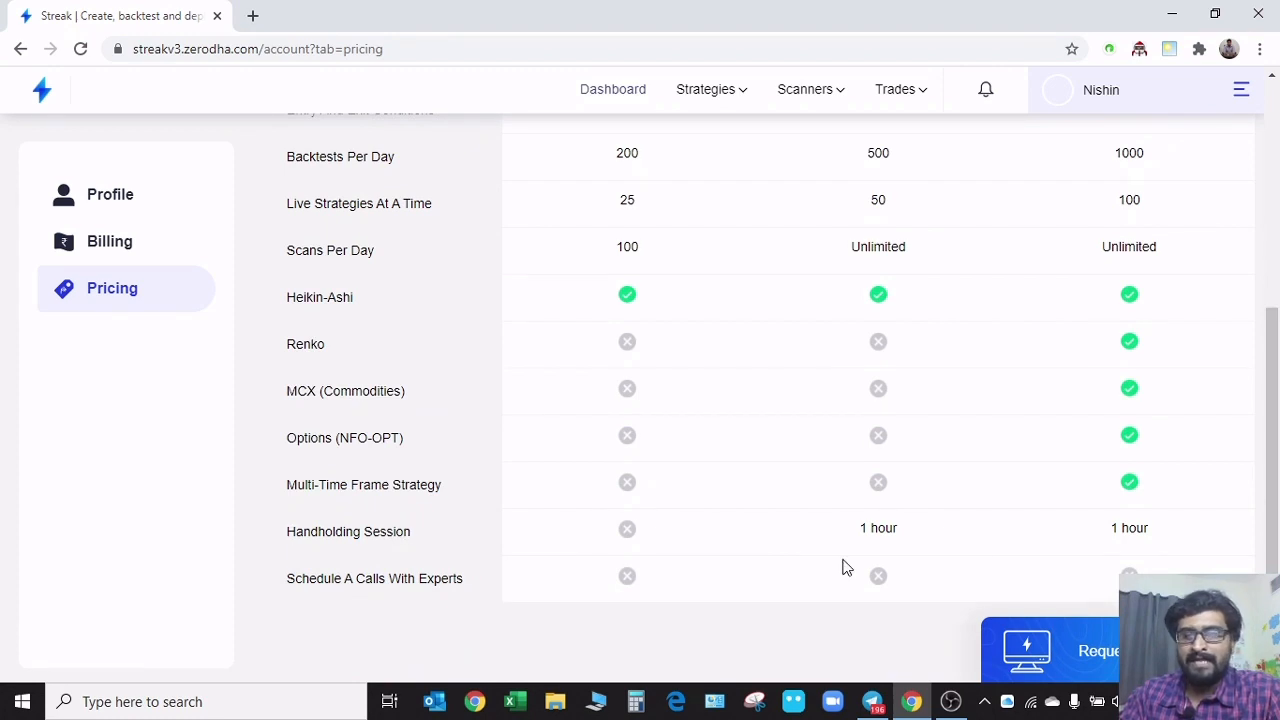
scroll(806, 540, up, 2)
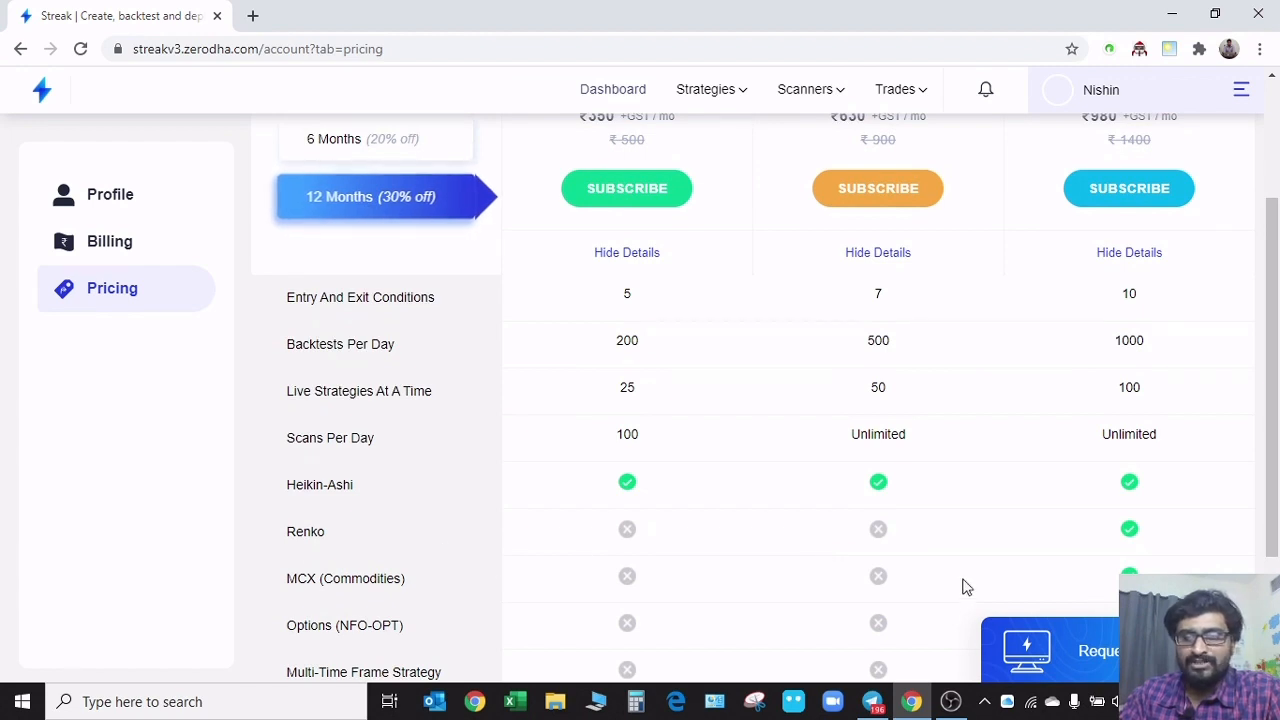
scroll(440, 550, down, 1)
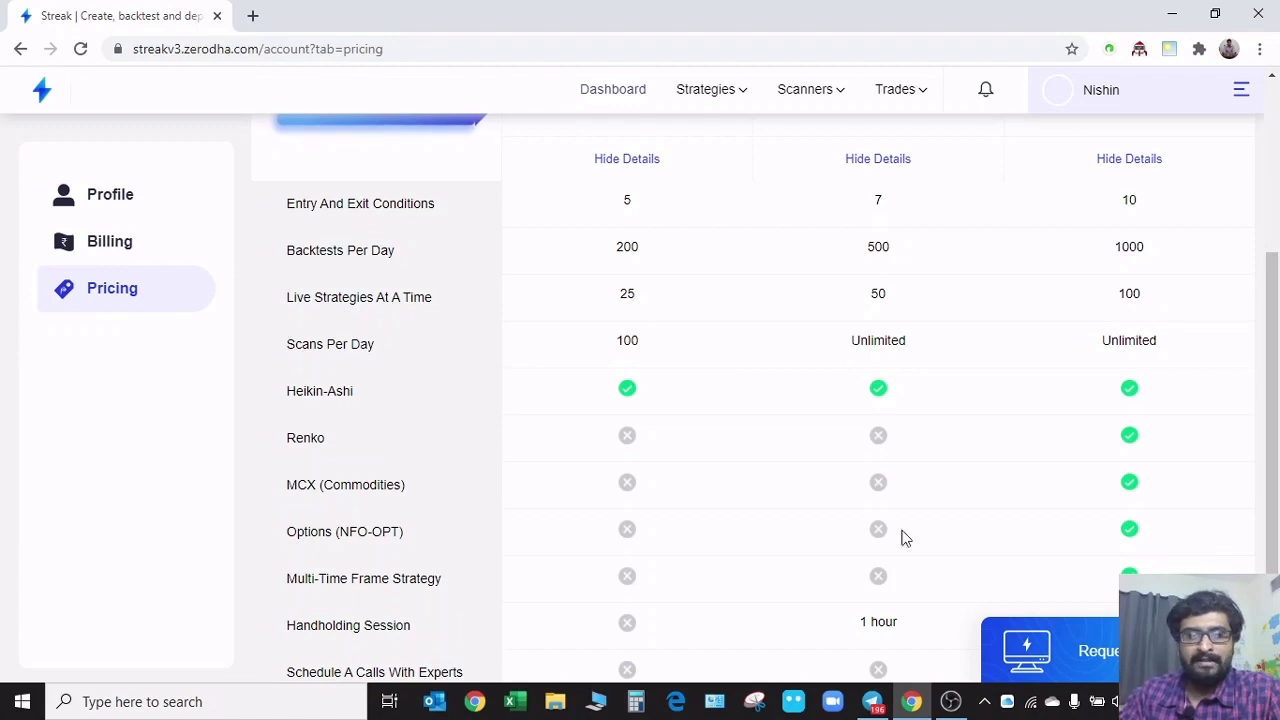
scroll(997, 470, up, 3)
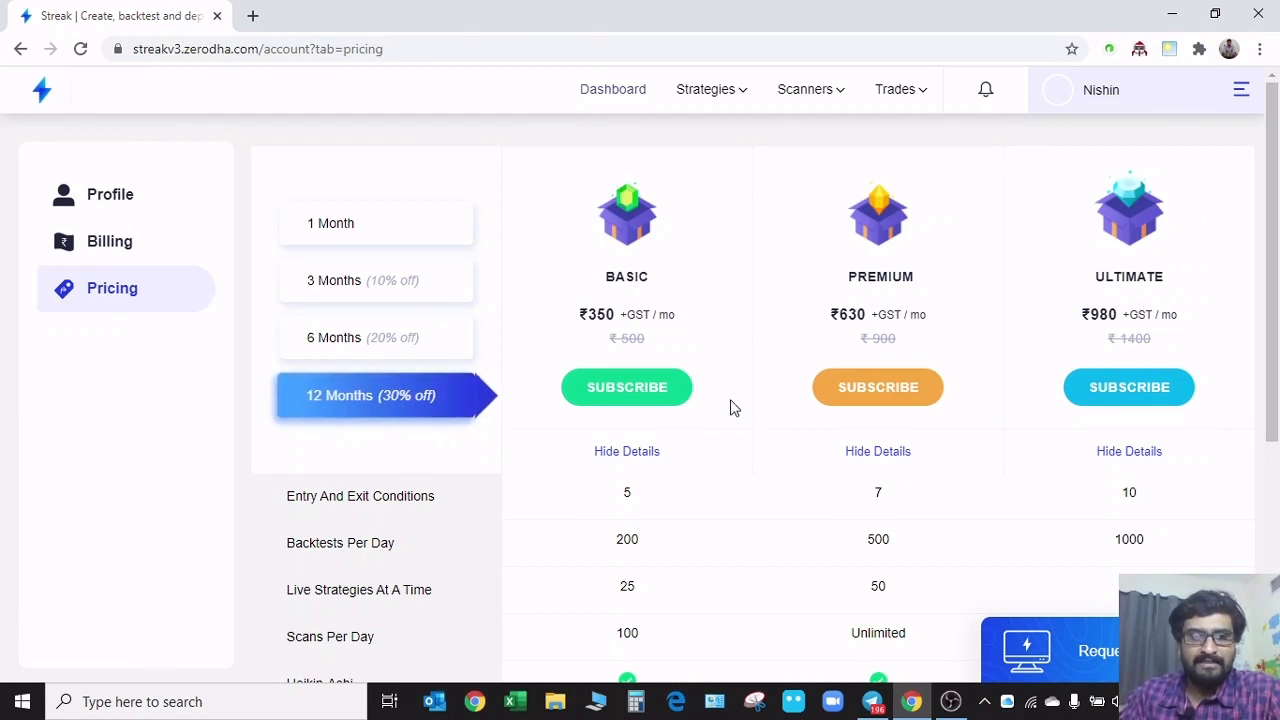
Return to the dashboard and look over the Funds section and the Discover strategy cards
click(630, 92)
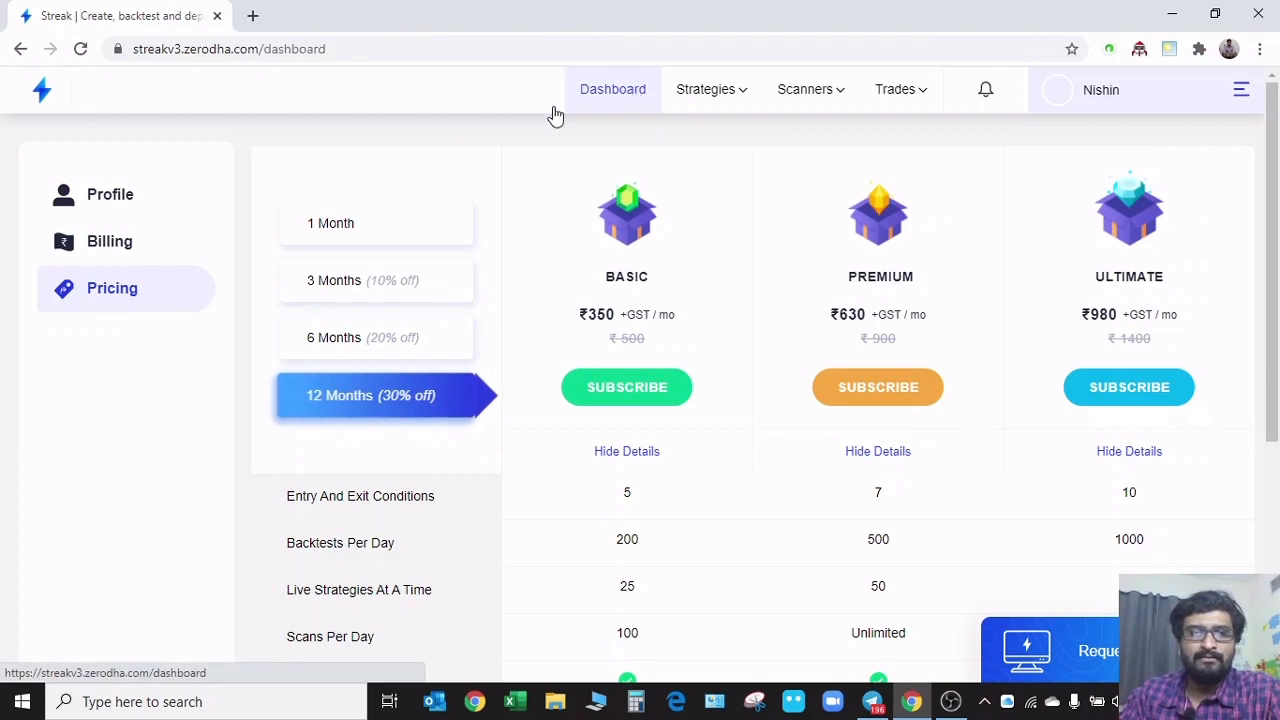
scroll(330, 395, down, 1)
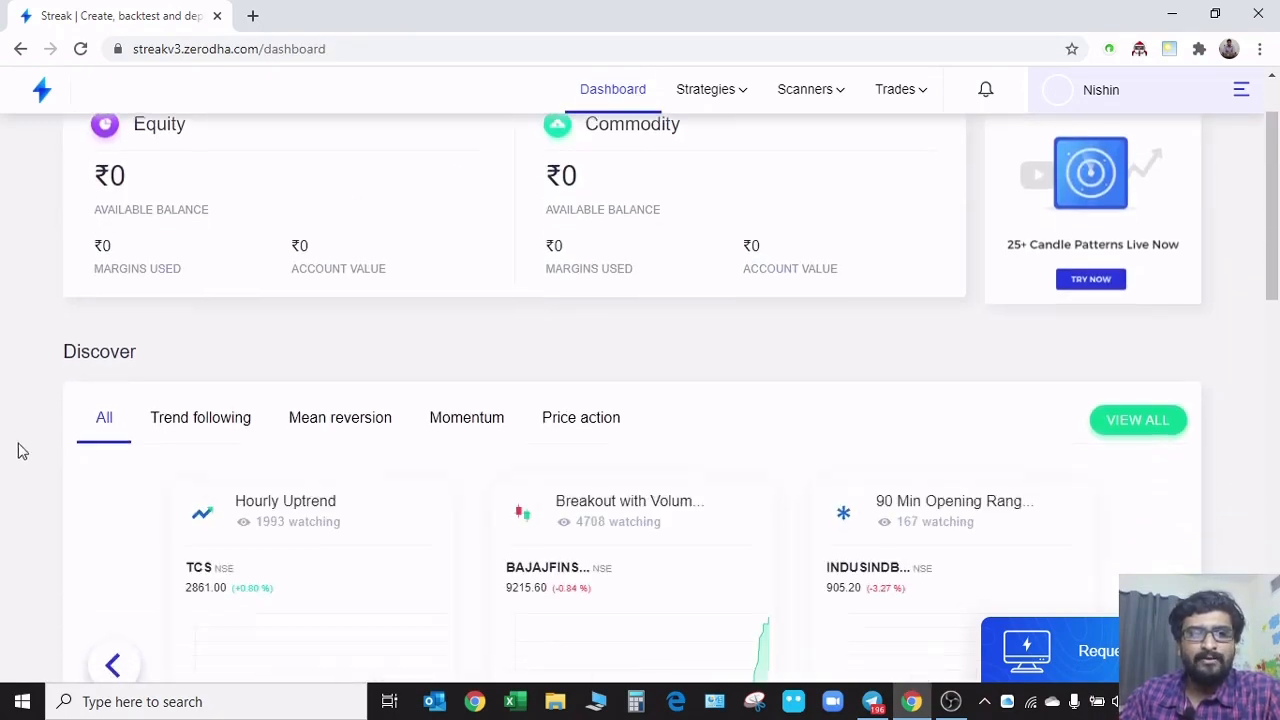
scroll(30, 440, down, 2)
scroll(183, 534, down, 2)
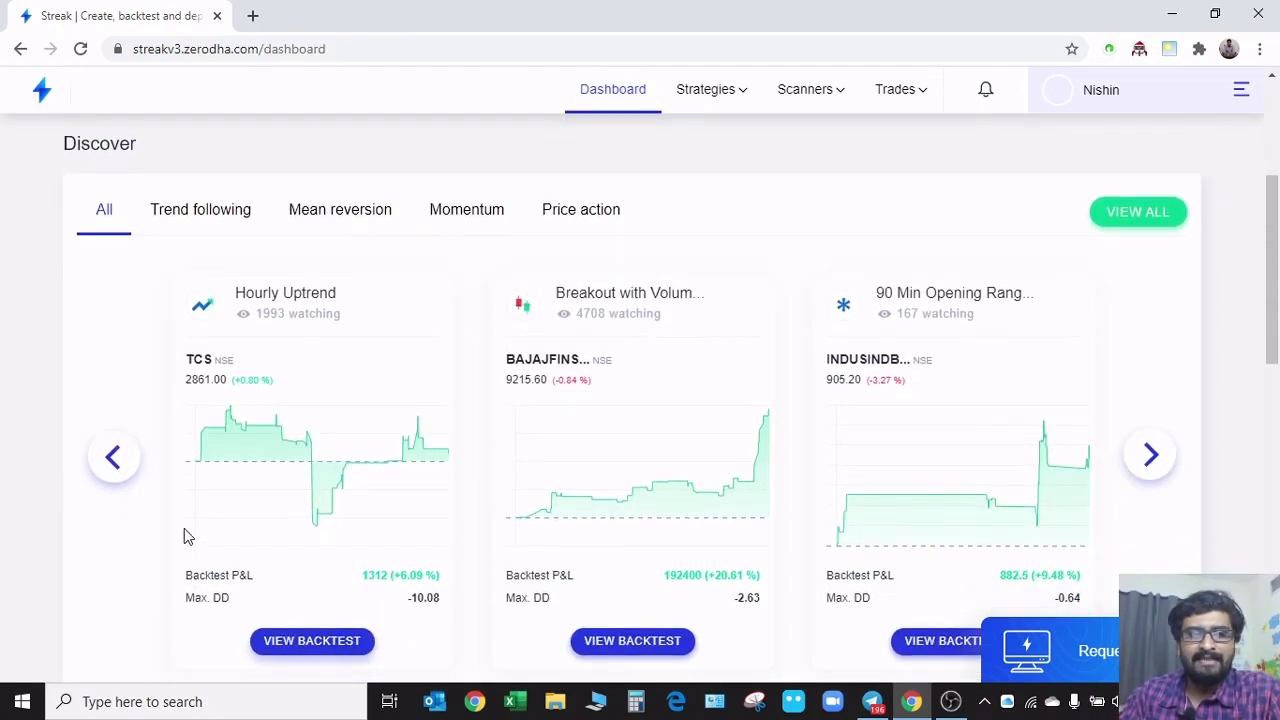
scroll(165, 540, up, 1)
scroll(160, 540, up, 4)
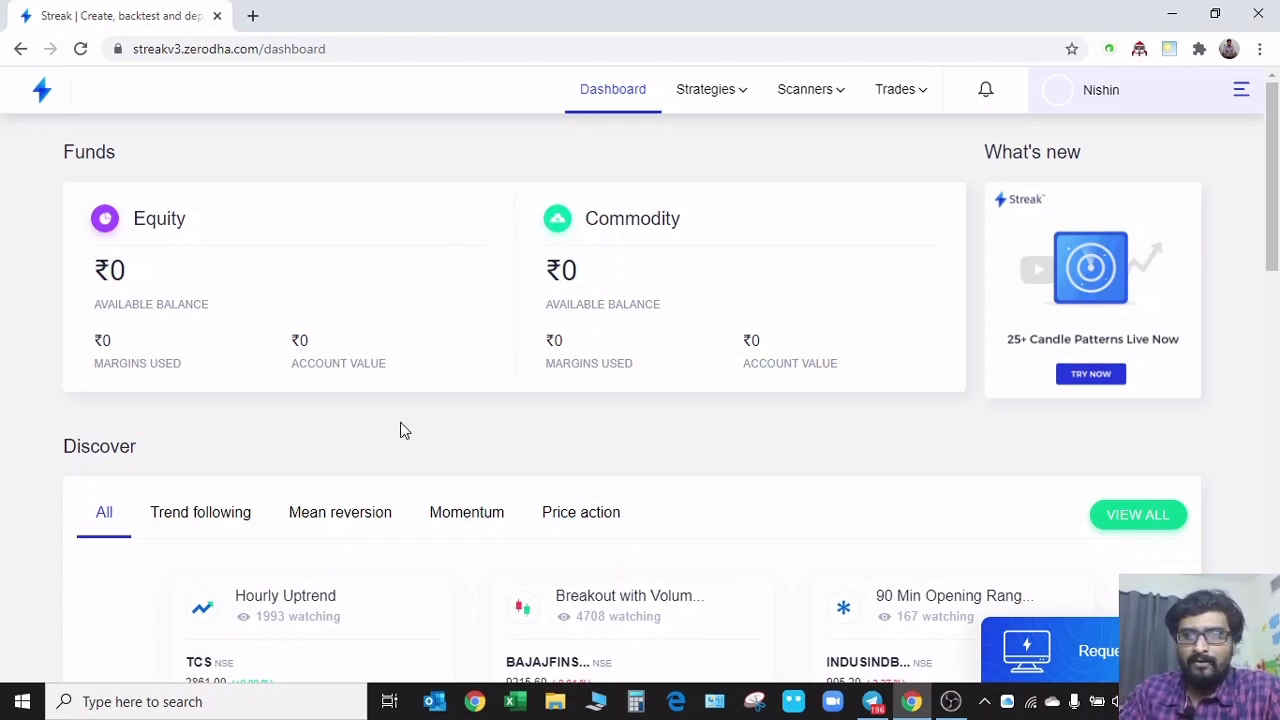
Look through the available Strategies and Scanners options and open the Discover scanners page
click(710, 92)
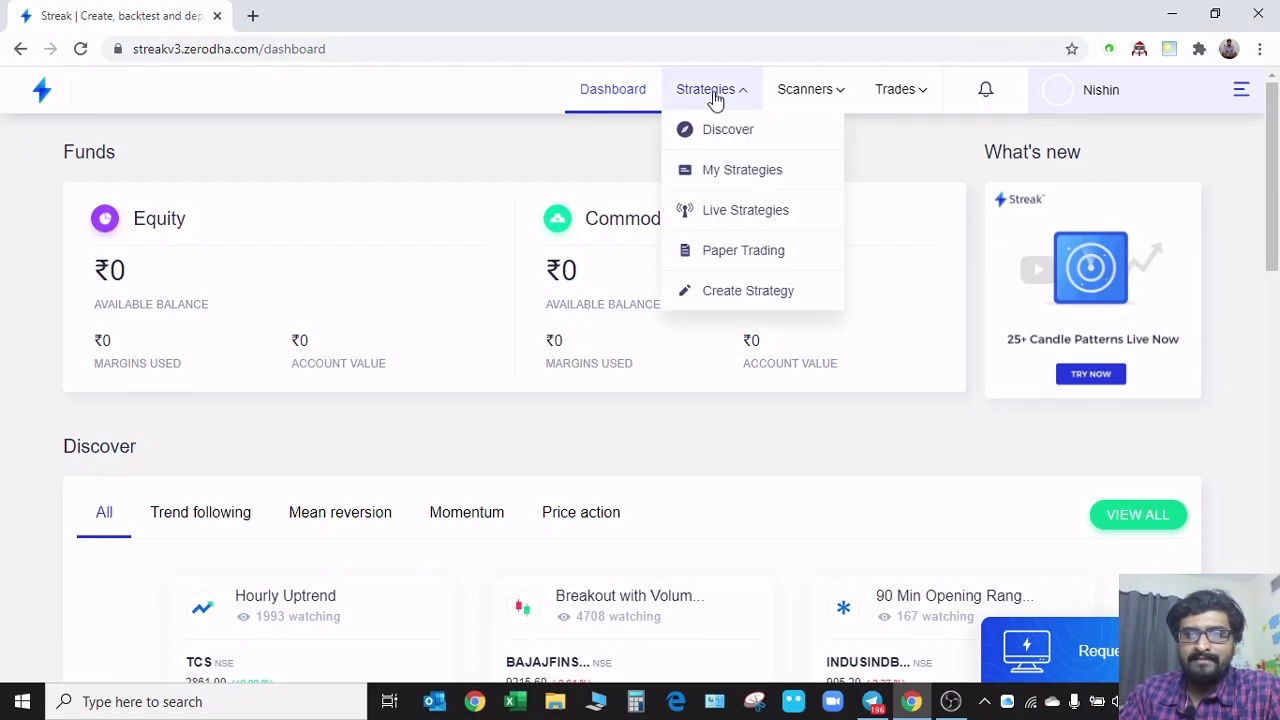
click(829, 92)
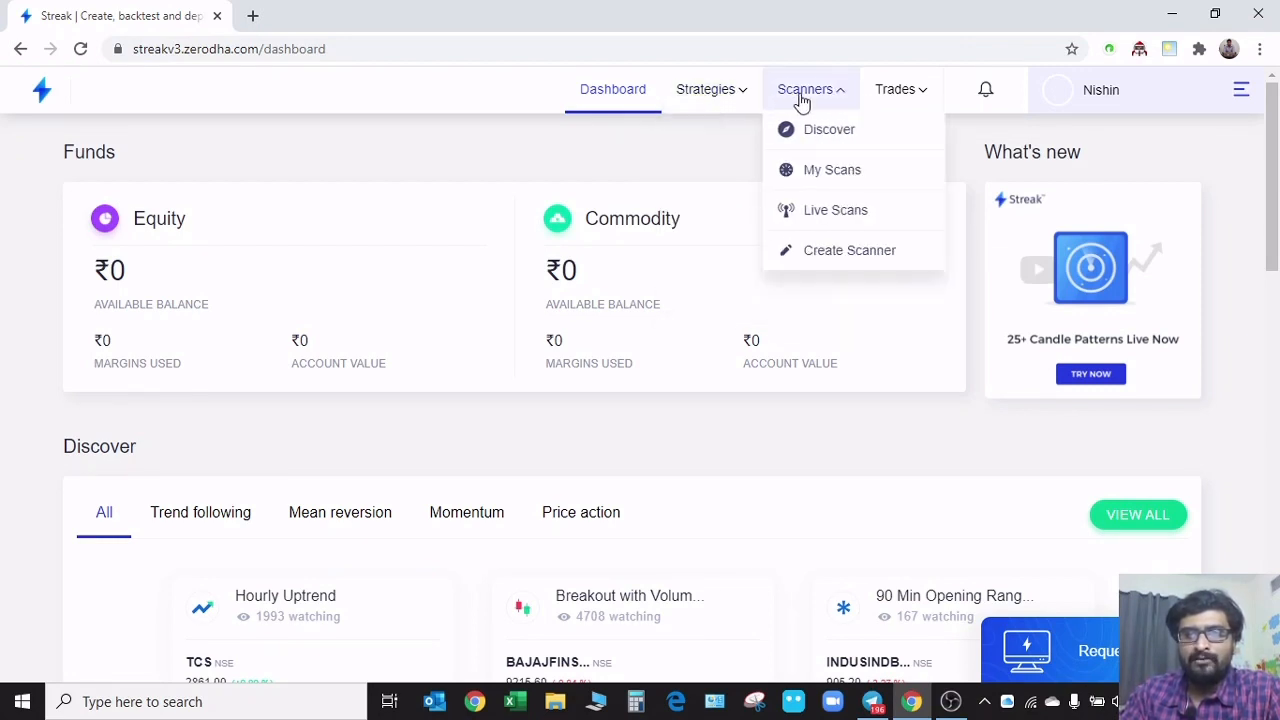
mouse_move(889, 95)
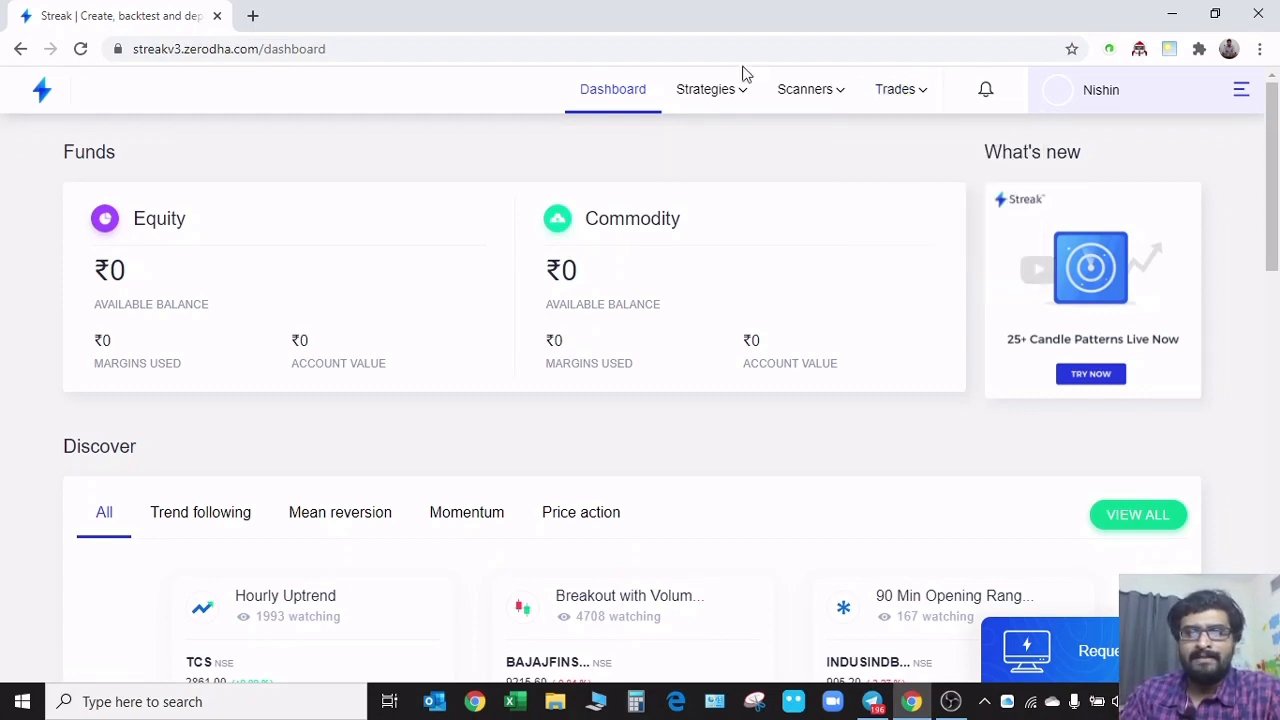
mouse_move(797, 102)
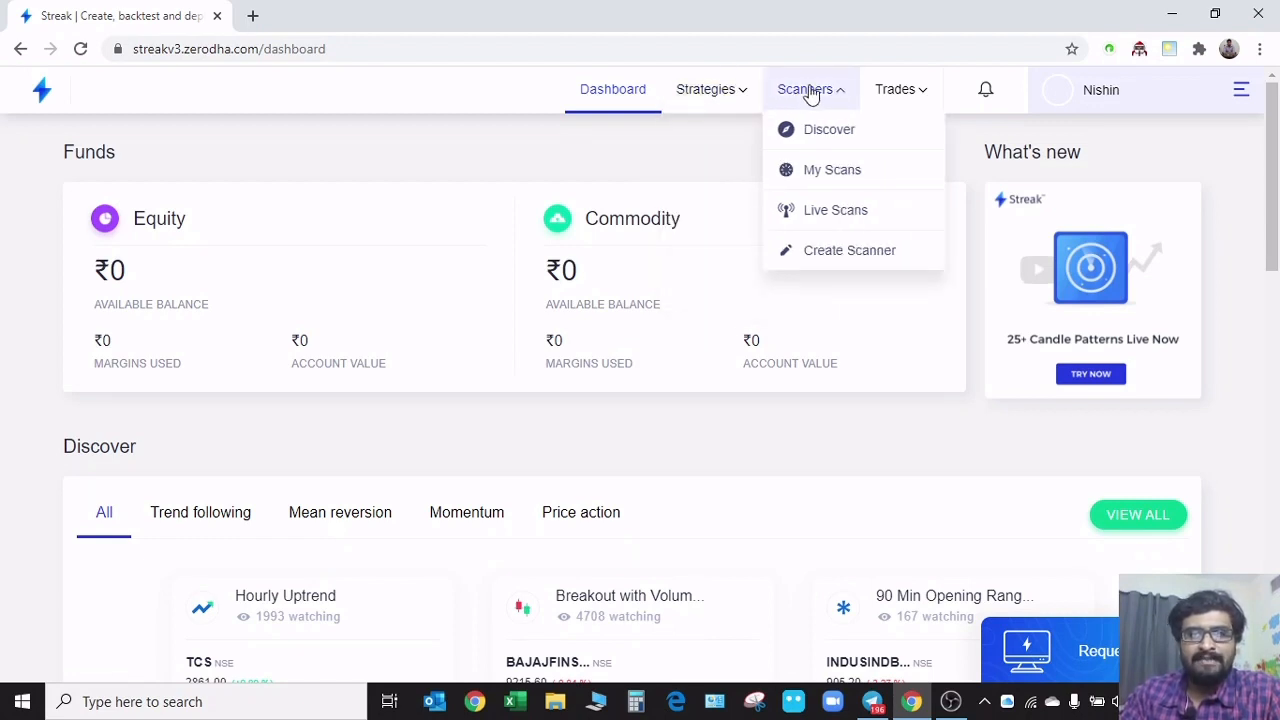
click(822, 140)
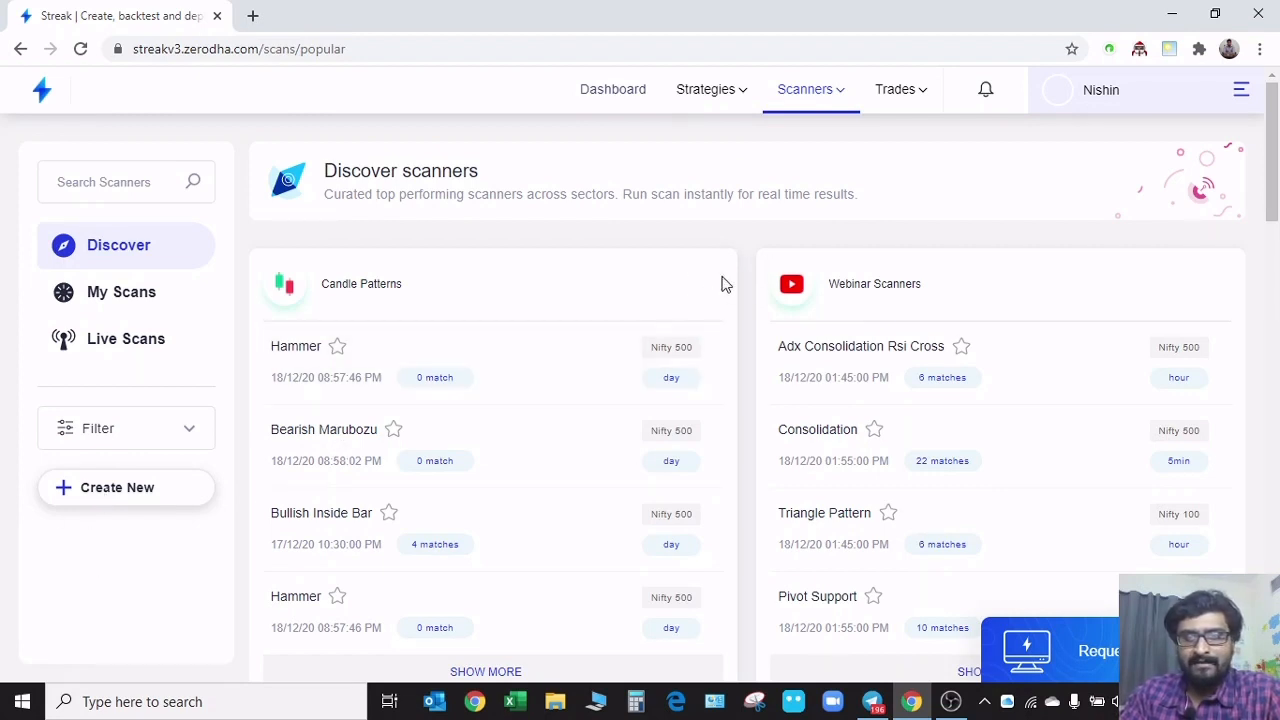
Browse the curated scanner groups, including Candle Patterns, Webinar Scanners, Bullish and Bearish
scroll(746, 262, down, 1)
scroll(748, 280, up, 1)
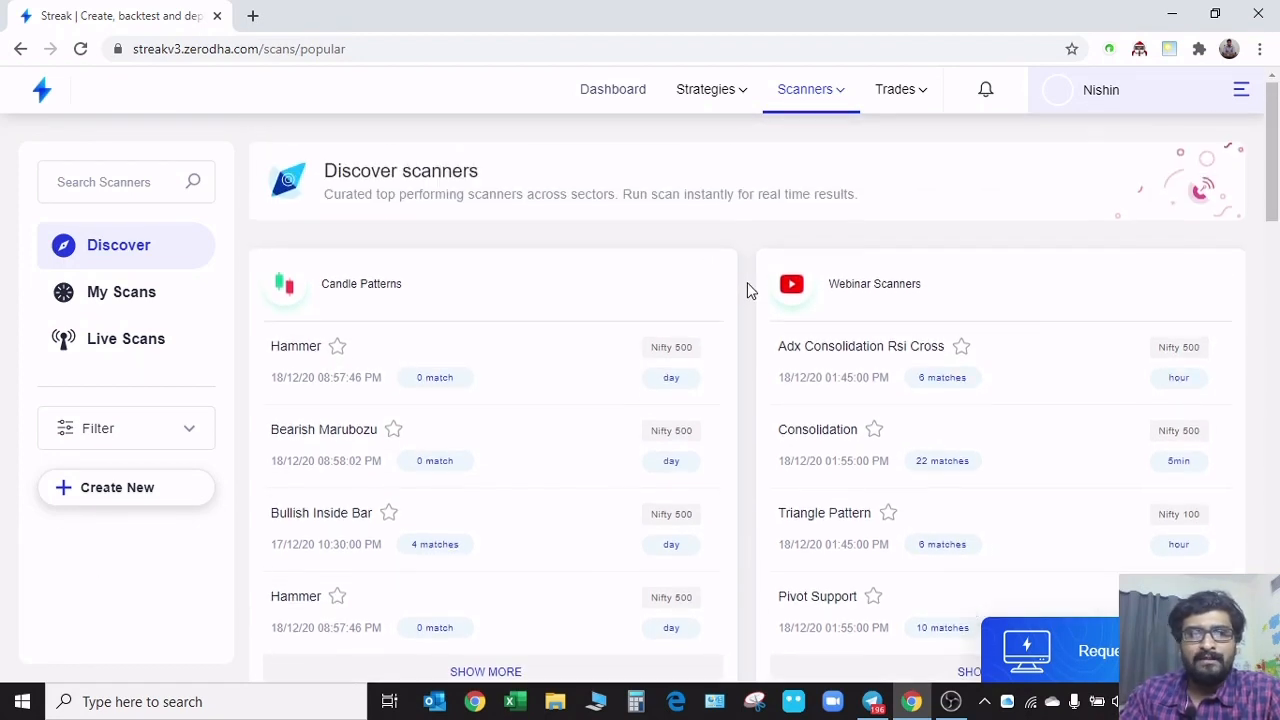
scroll(748, 289, down, 2)
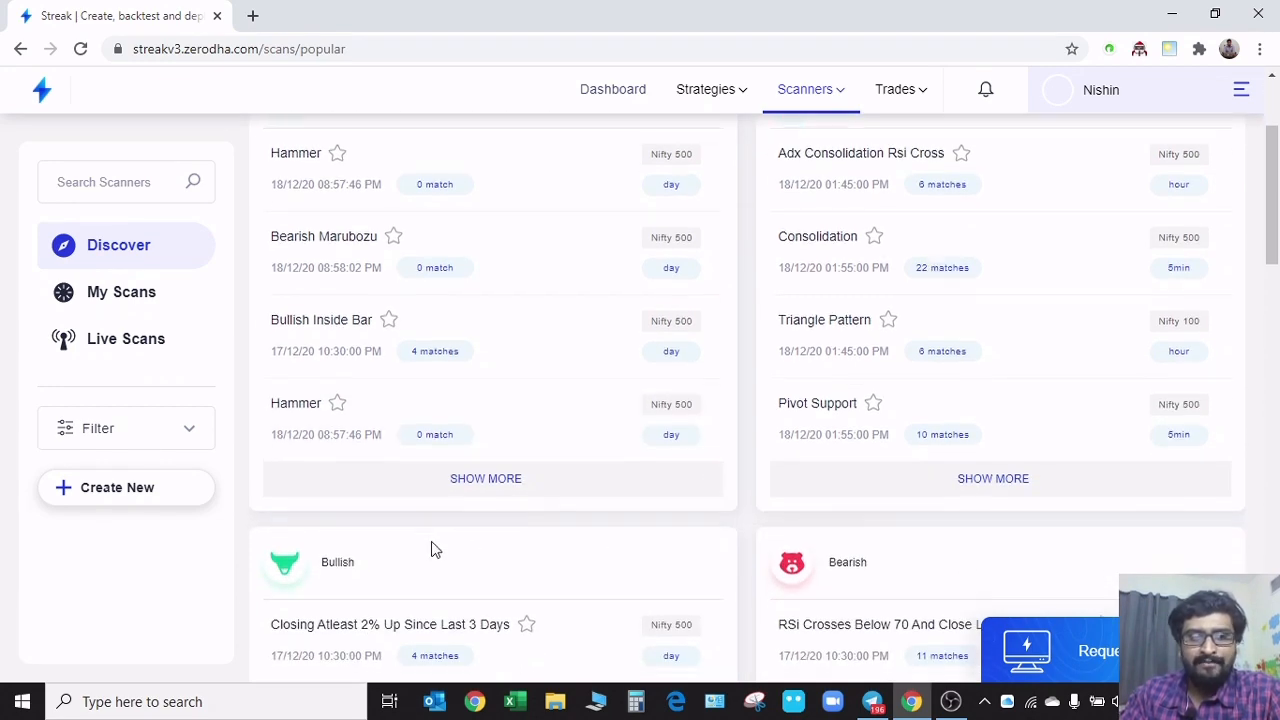
scroll(760, 517, down, 2)
scroll(620, 512, up, 4)
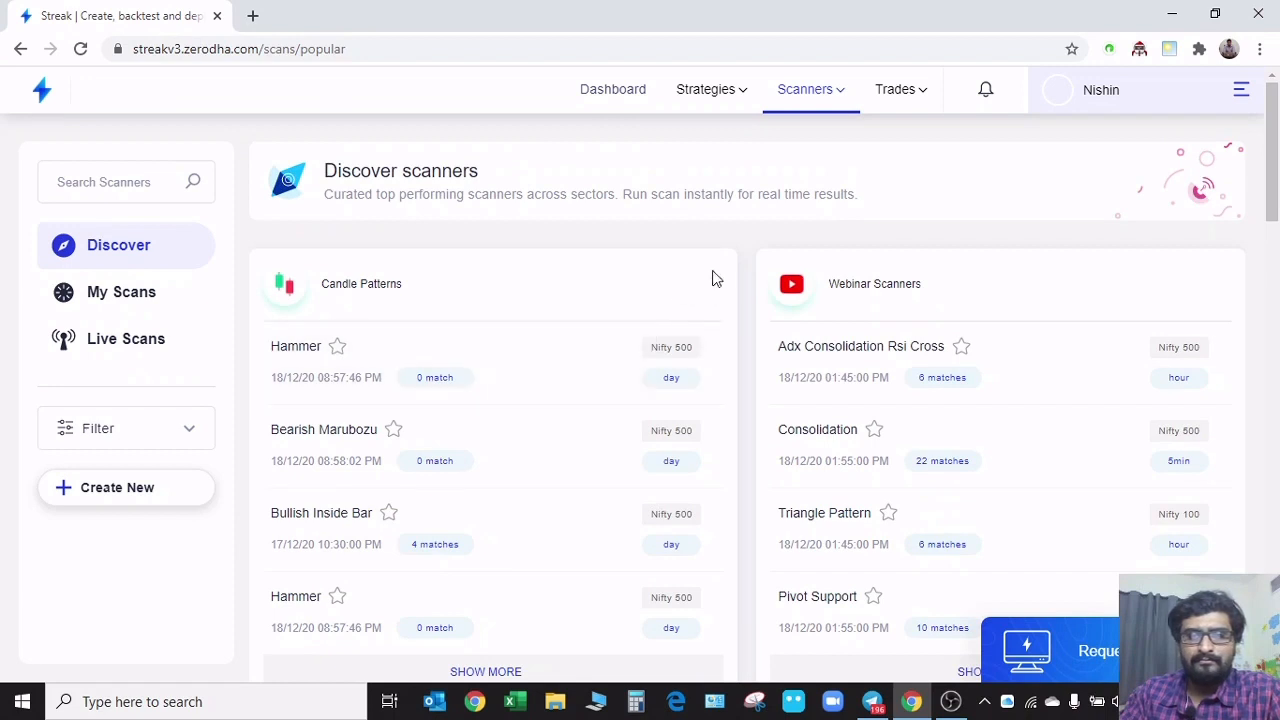
Open the Consolidation scanner among the webinar scanners and examine its scan conditions and the matching instruments
scroll(674, 297, down, 1)
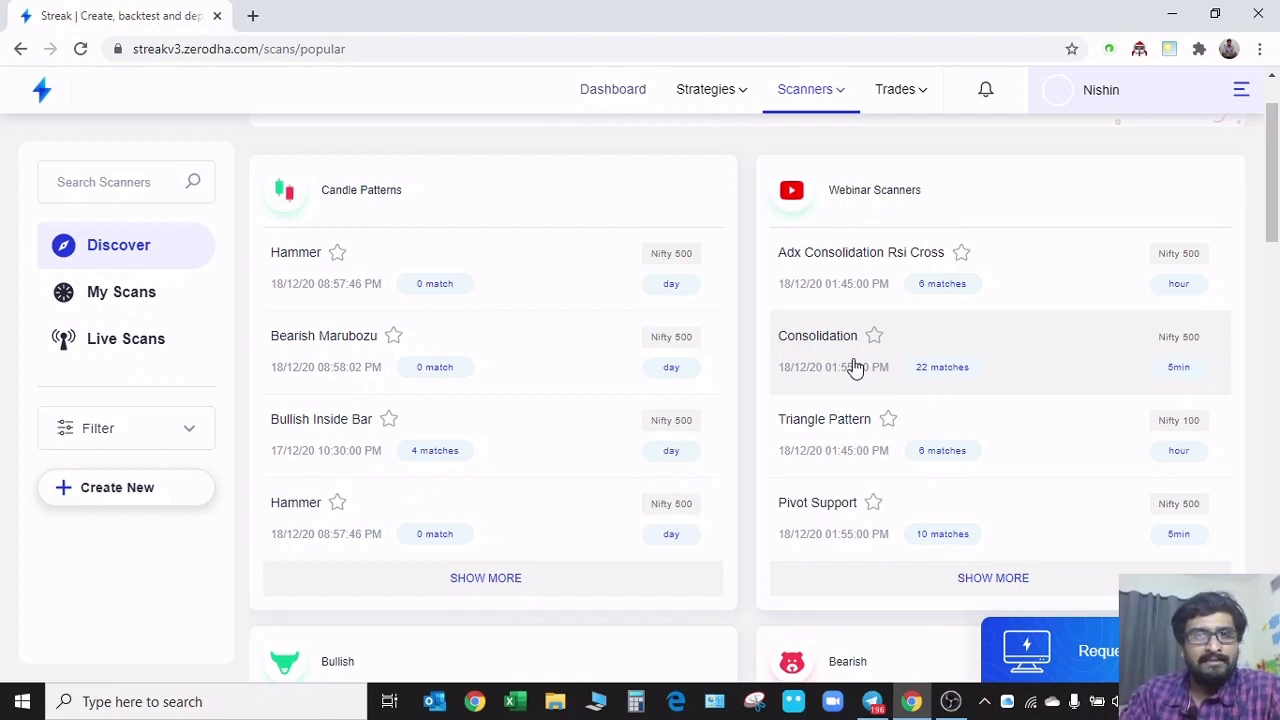
click(1002, 354)
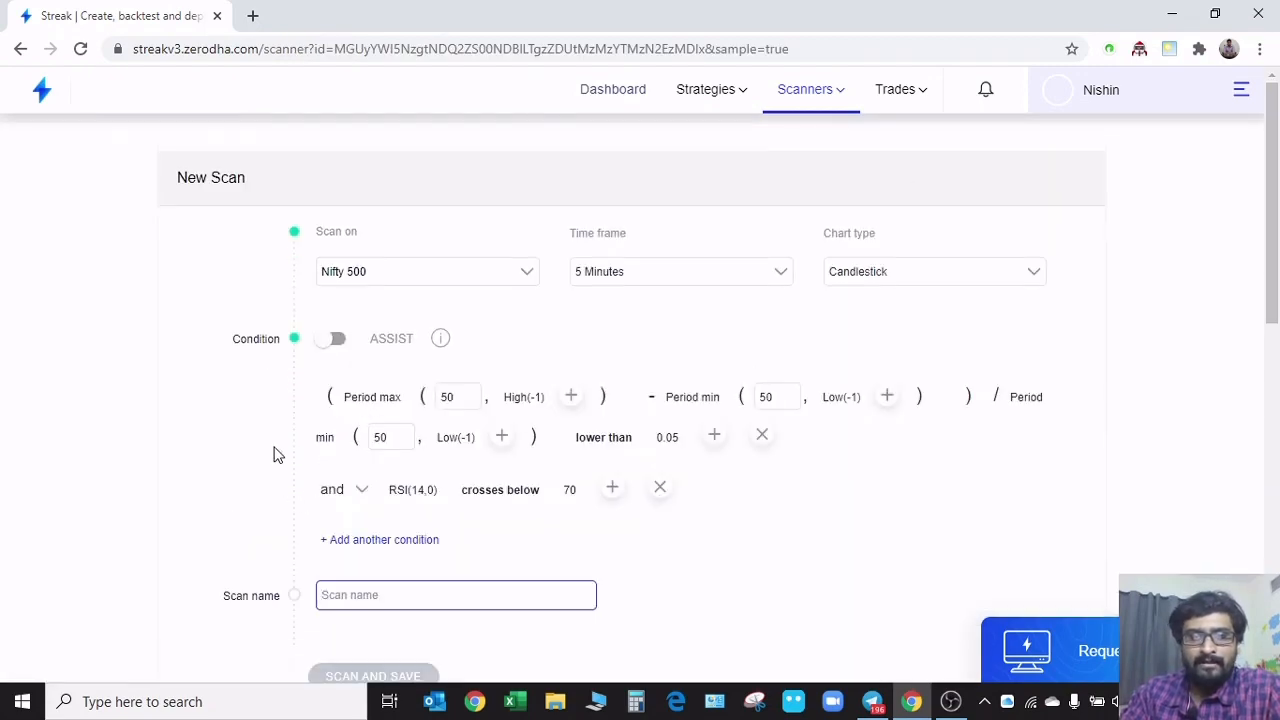
scroll(234, 431, down, 7)
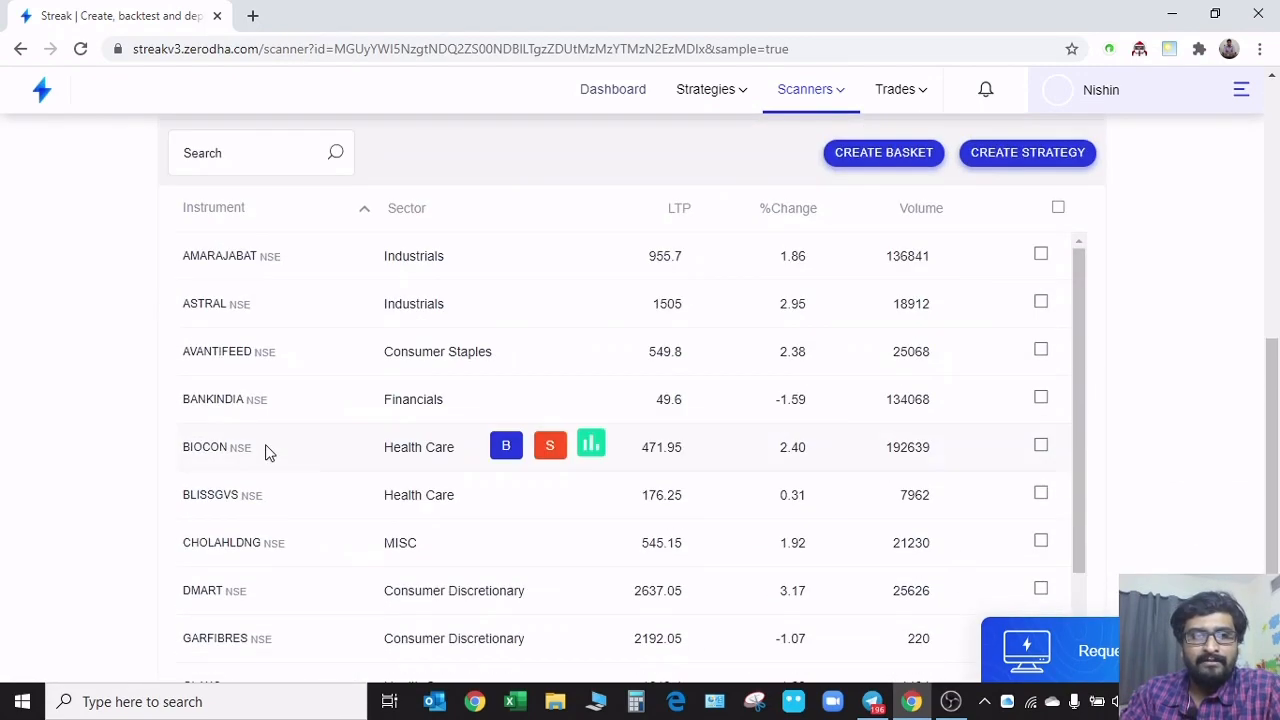
scroll(300, 550, down, 3)
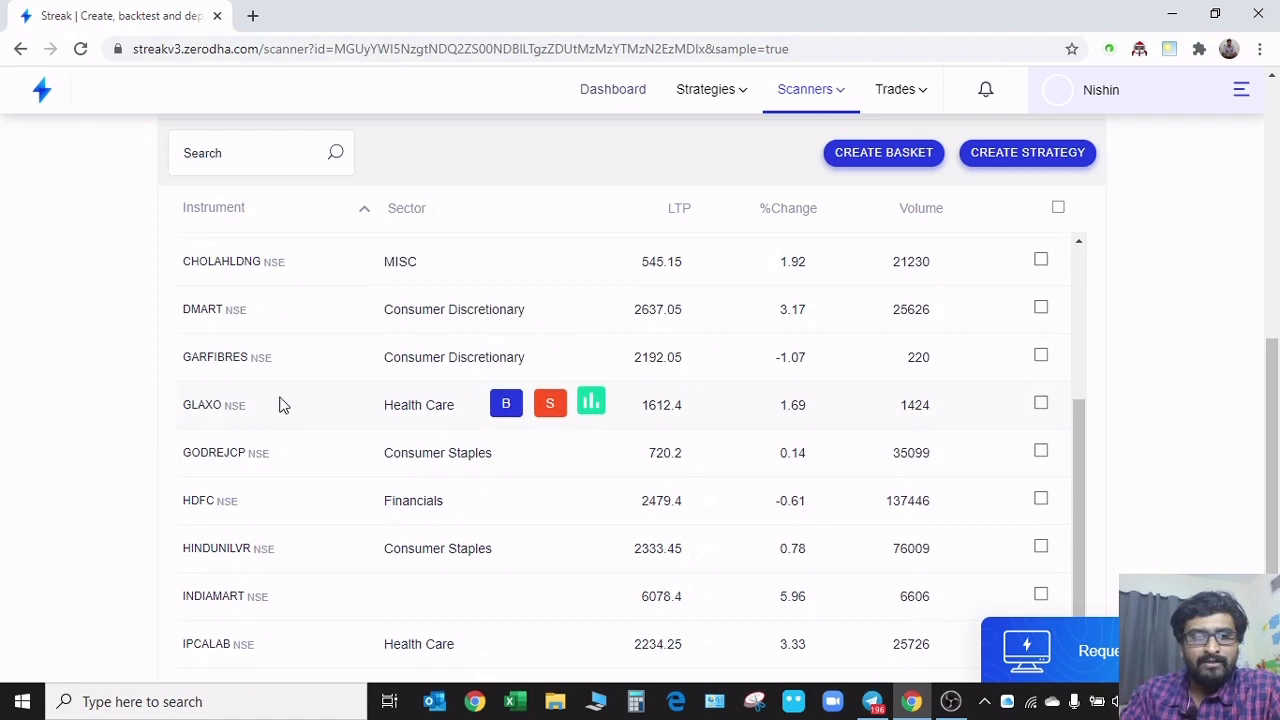
scroll(275, 450, down, 2)
scroll(255, 560, down, 2)
scroll(263, 578, up, 5)
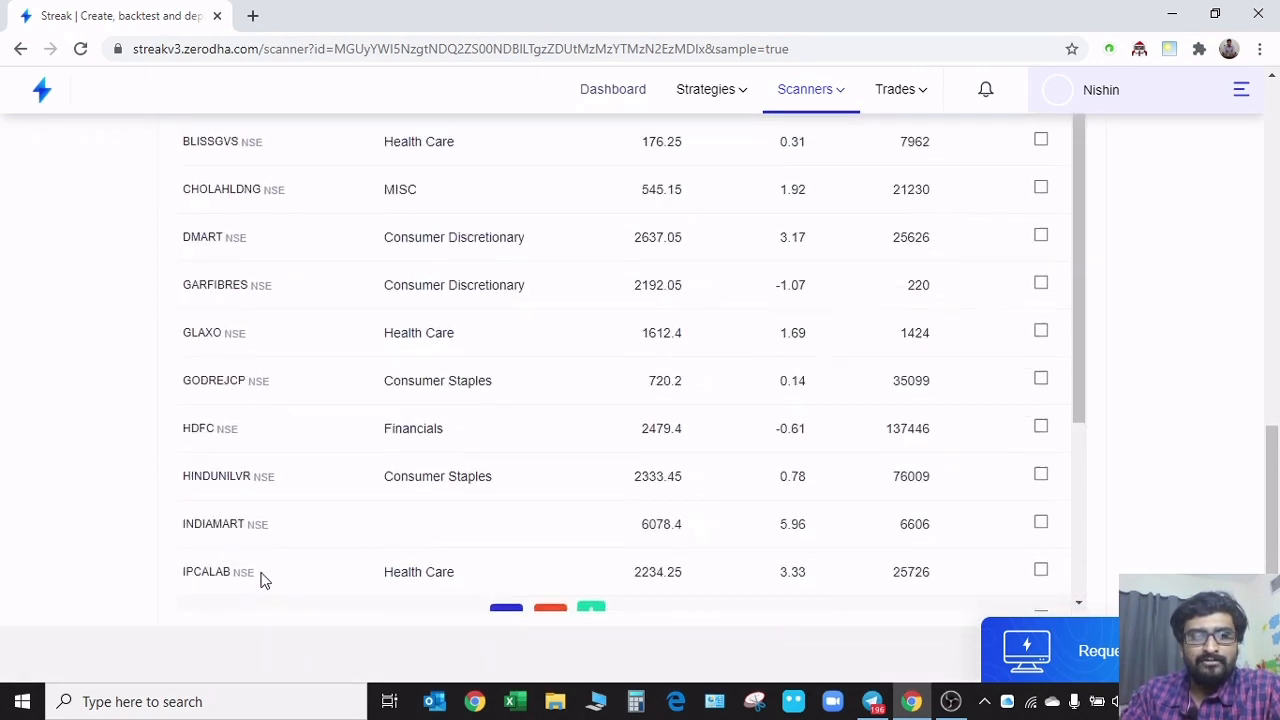
scroll(275, 430, up, 5)
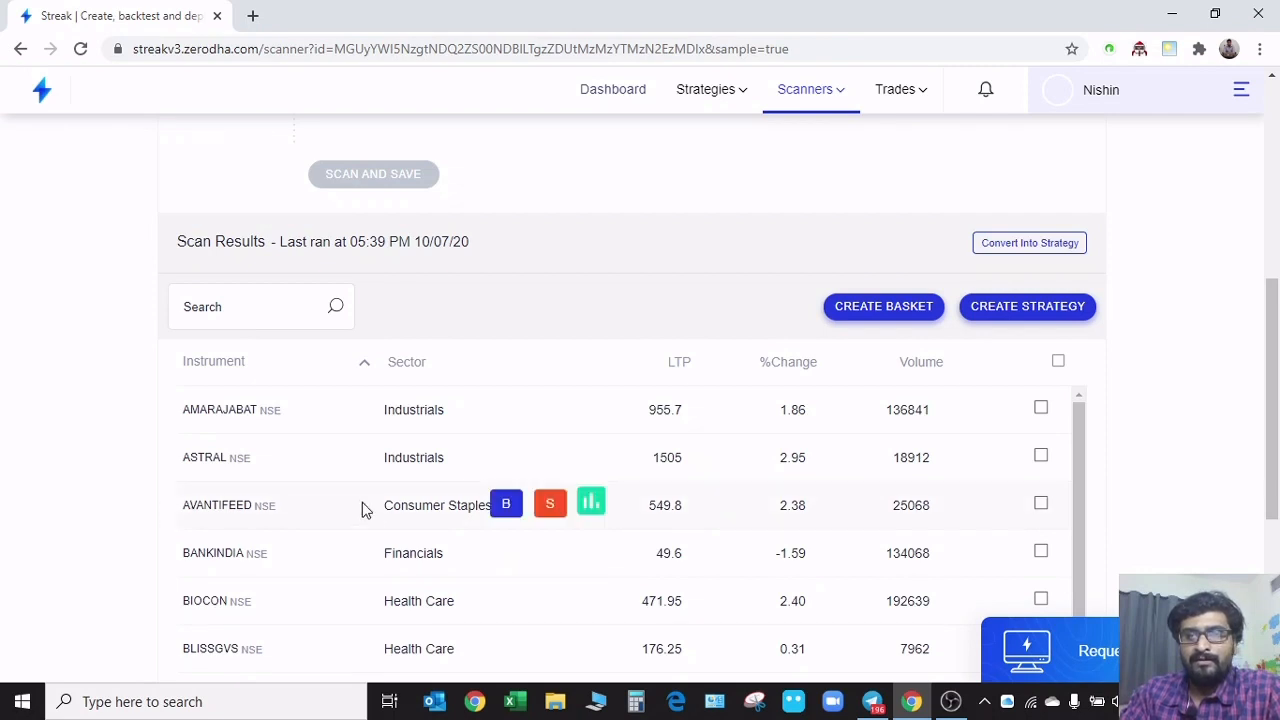
Go back to Discover scanners and open the Triangle Pattern scanner to examine its conditions and scan results
scroll(565, 482, up, 5)
mouse_move(820, 106)
click(802, 130)
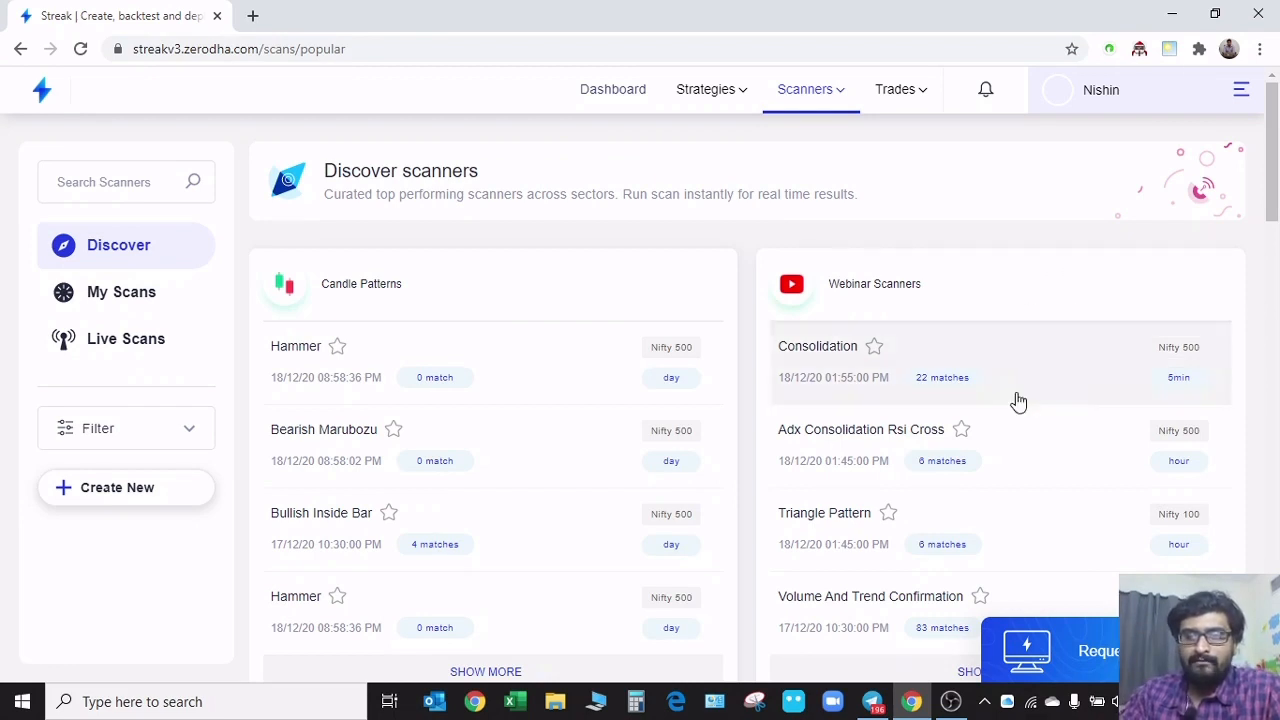
scroll(1029, 298, down, 2)
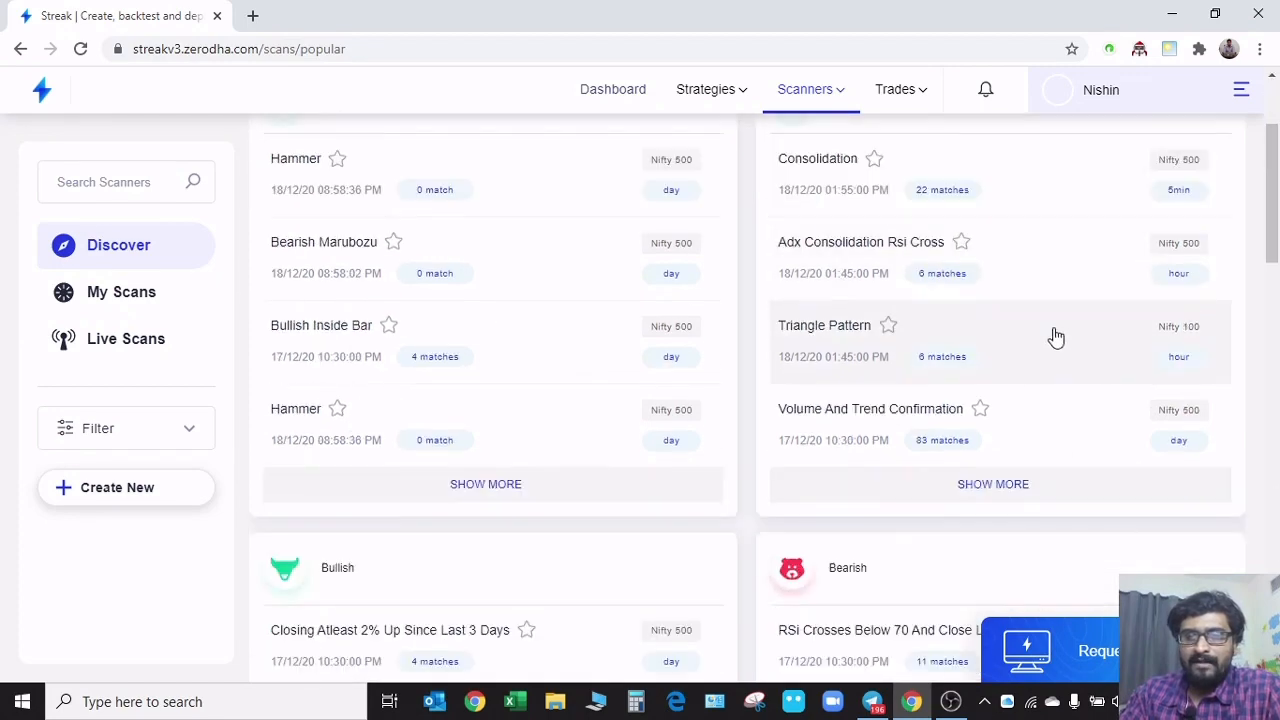
click(843, 357)
scroll(223, 440, down, 4)
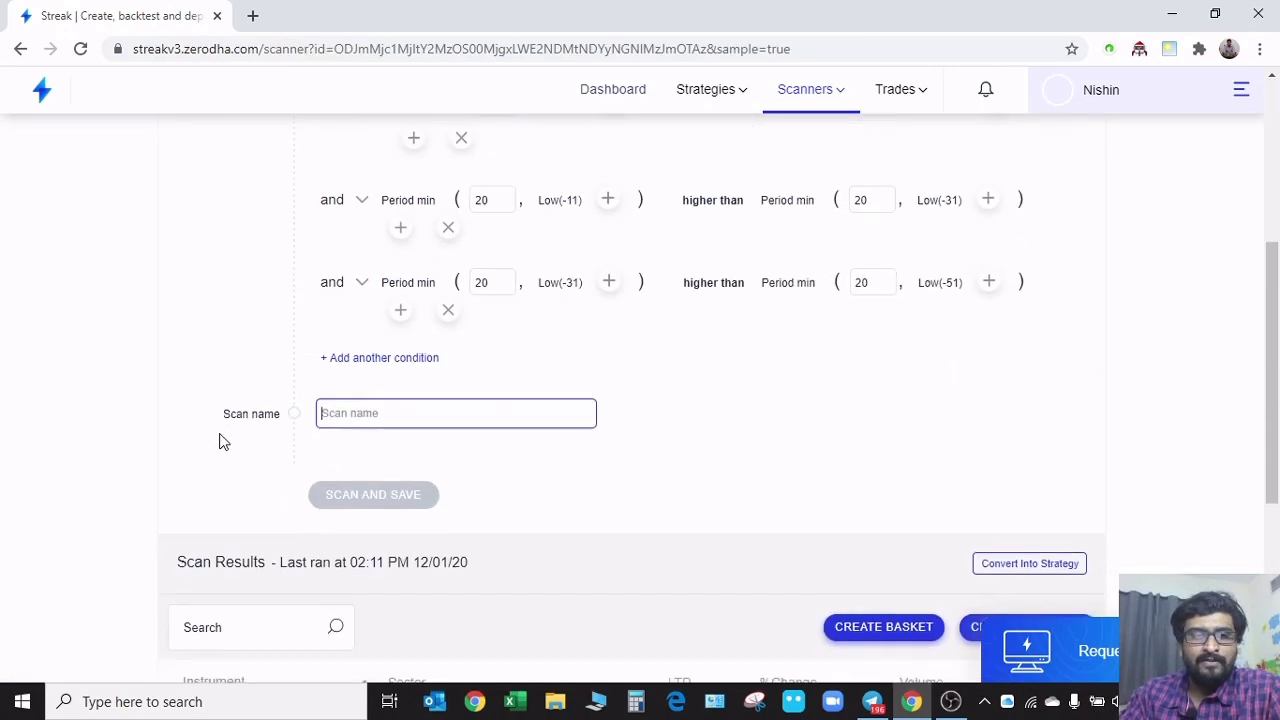
scroll(223, 440, down, 4)
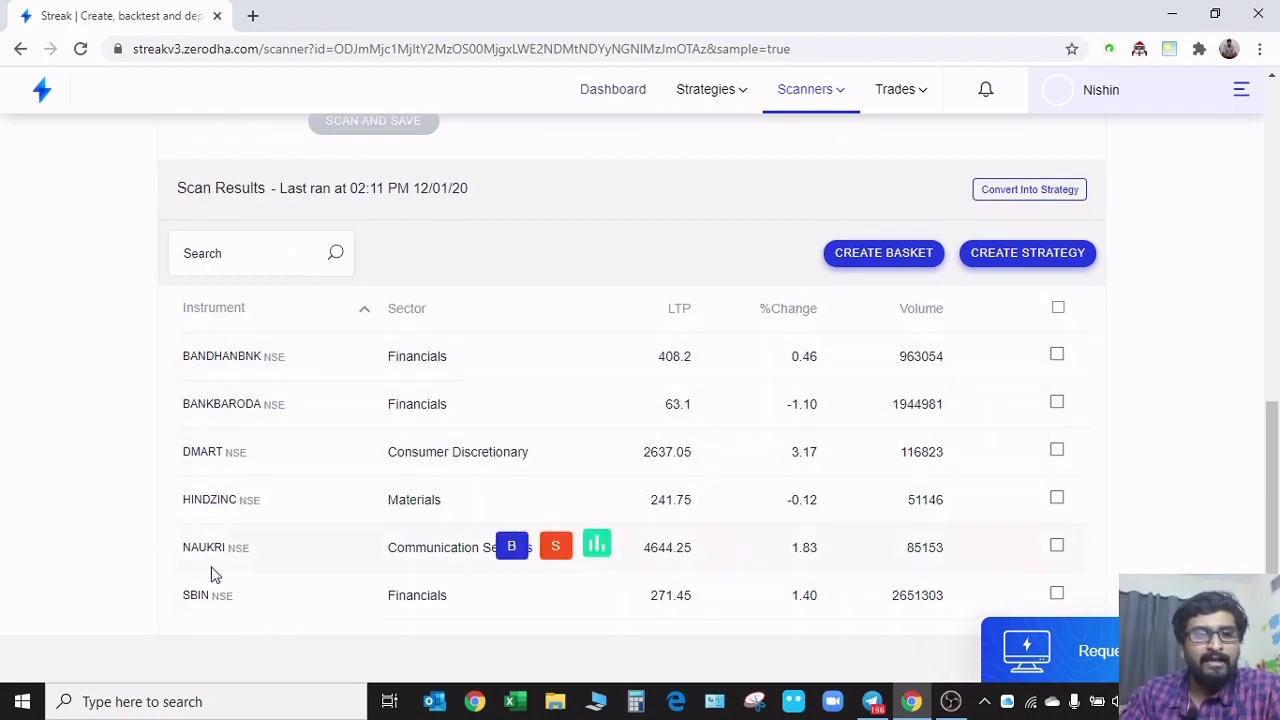
Return to Discover scanners, reopen the Triangle Pattern scanner, and compare its scan conditions with the matching instruments
scroll(466, 420, up, 15)
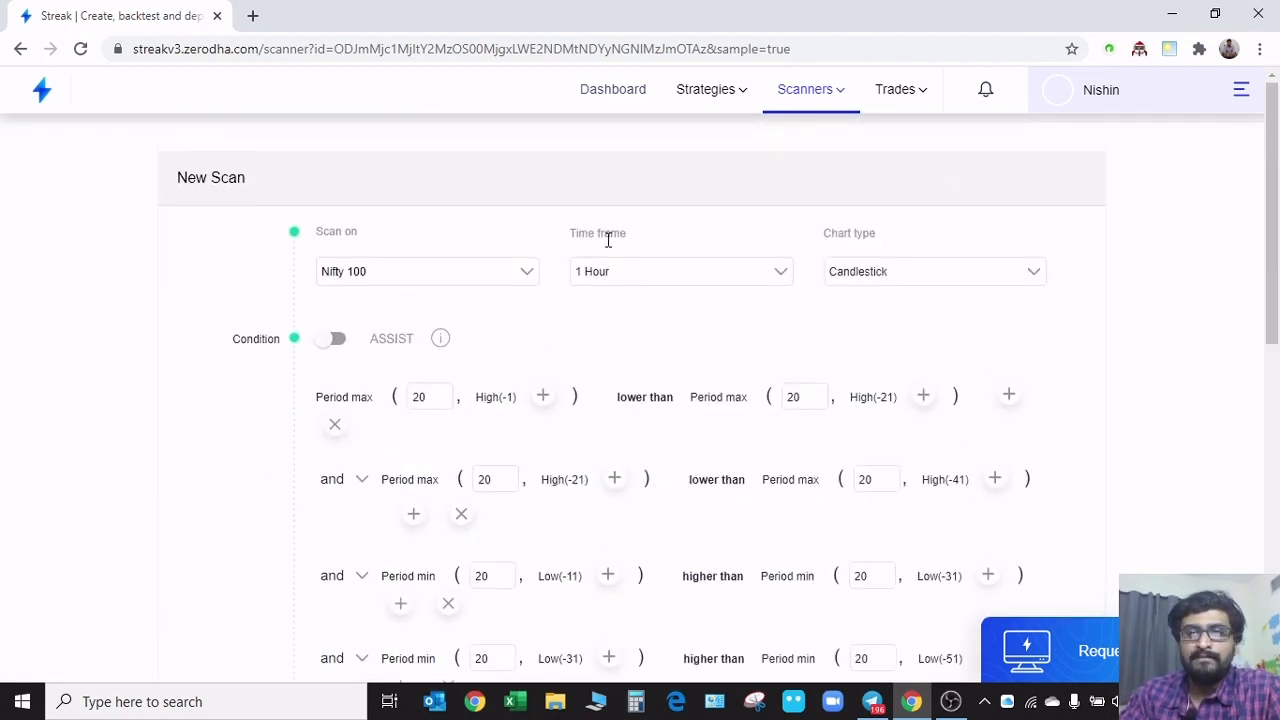
mouse_move(843, 83)
click(826, 146)
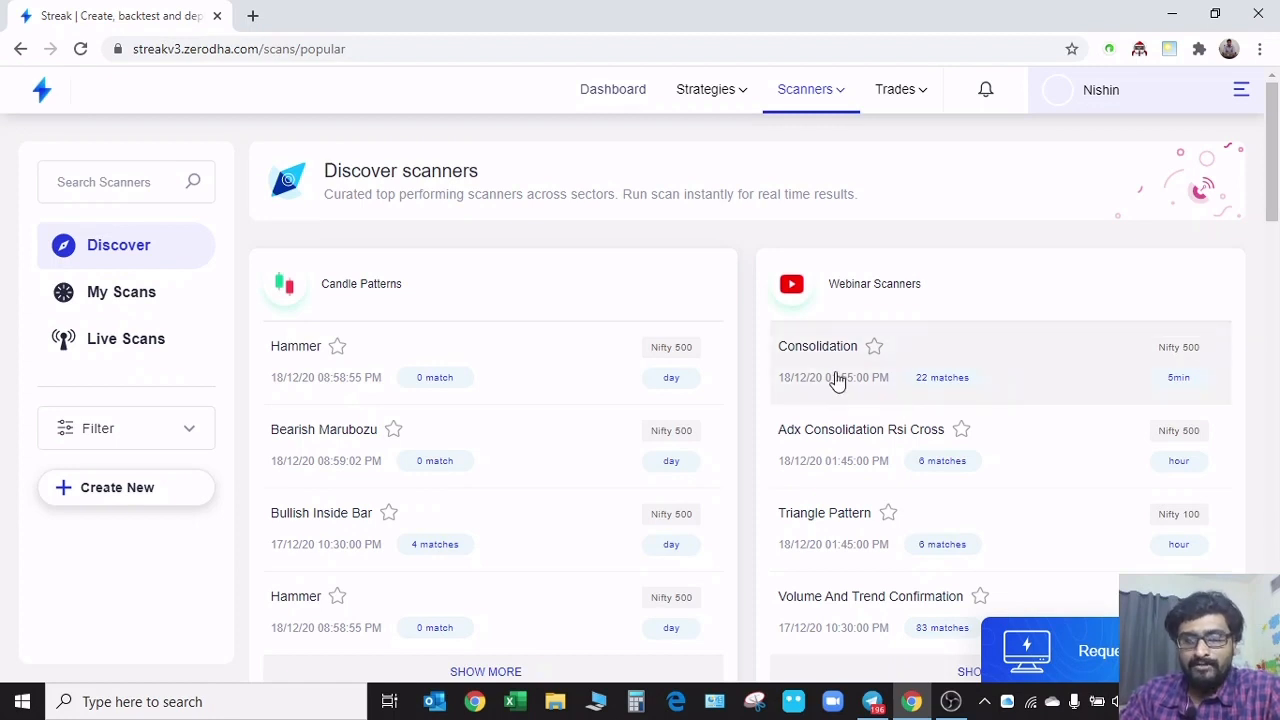
click(843, 540)
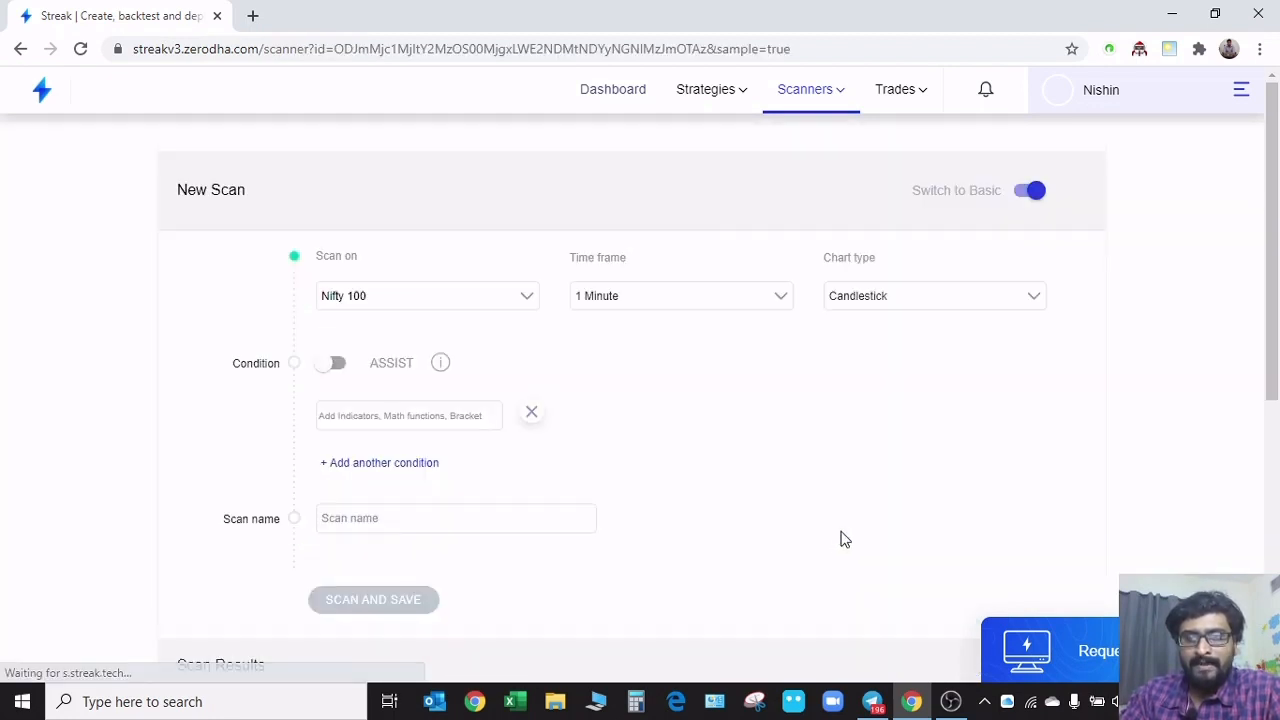
scroll(706, 322, down, 10)
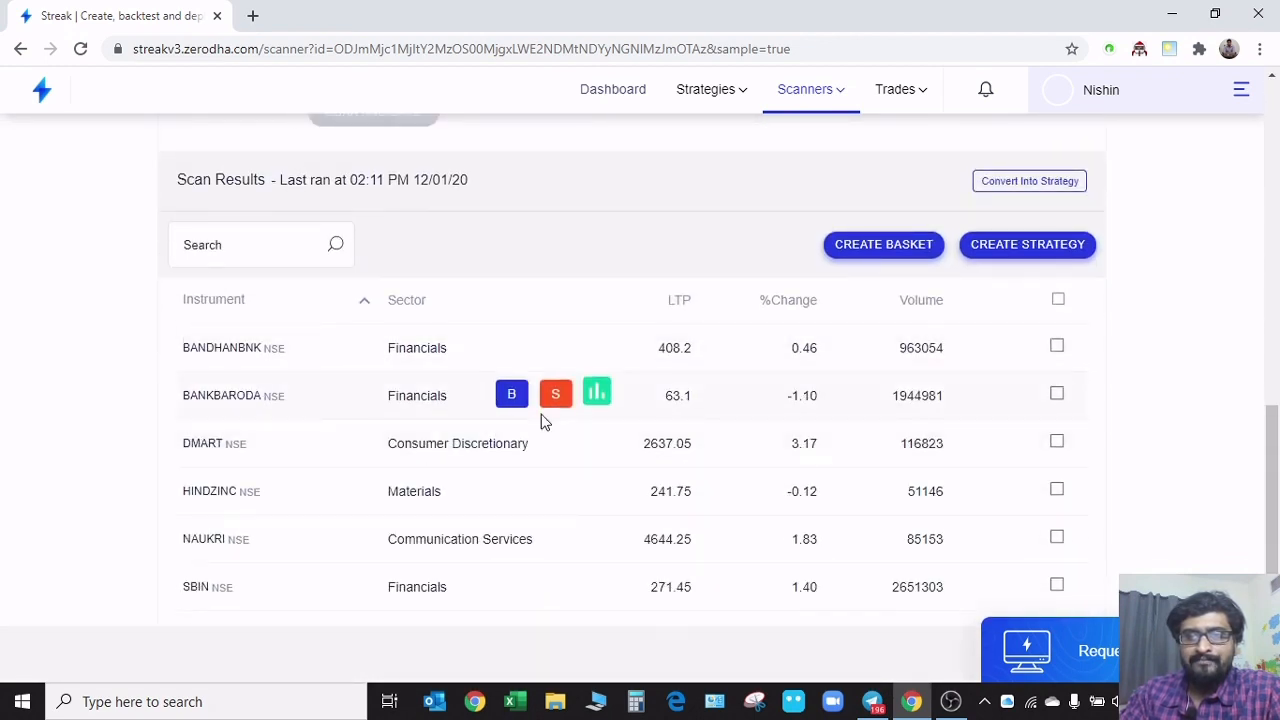
scroll(543, 426, up, 2)
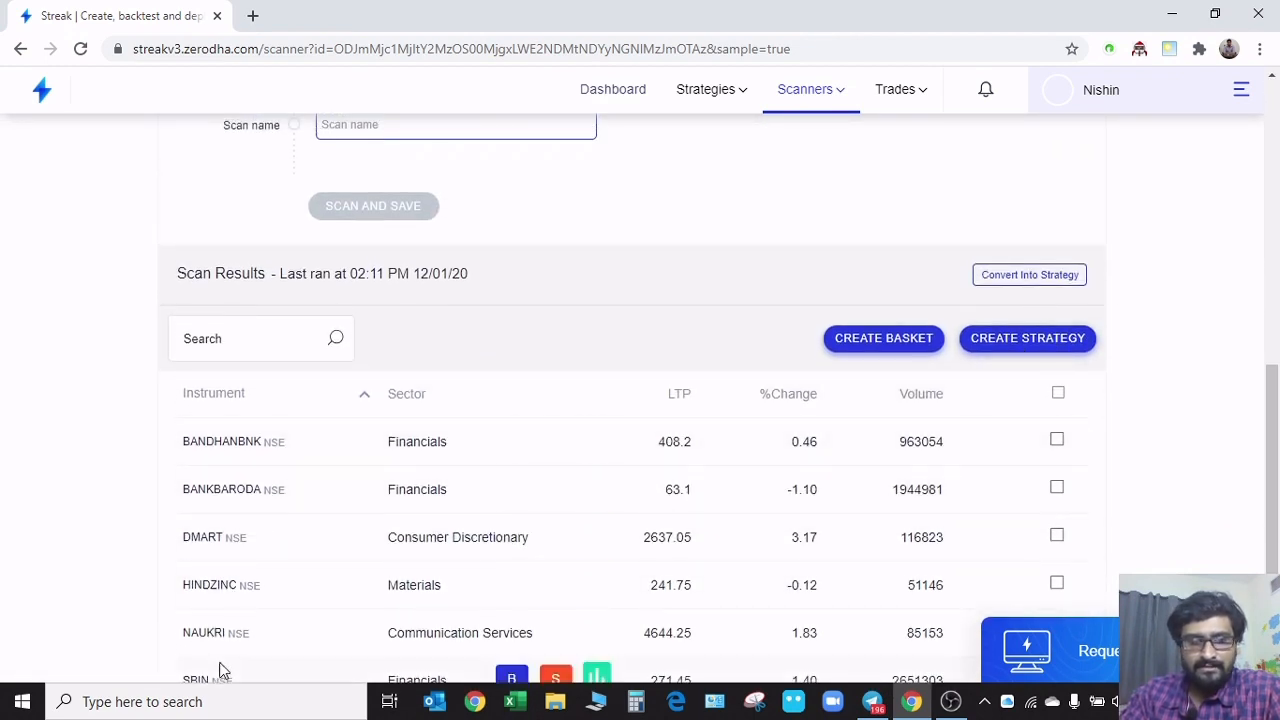
scroll(135, 440, down, 1)
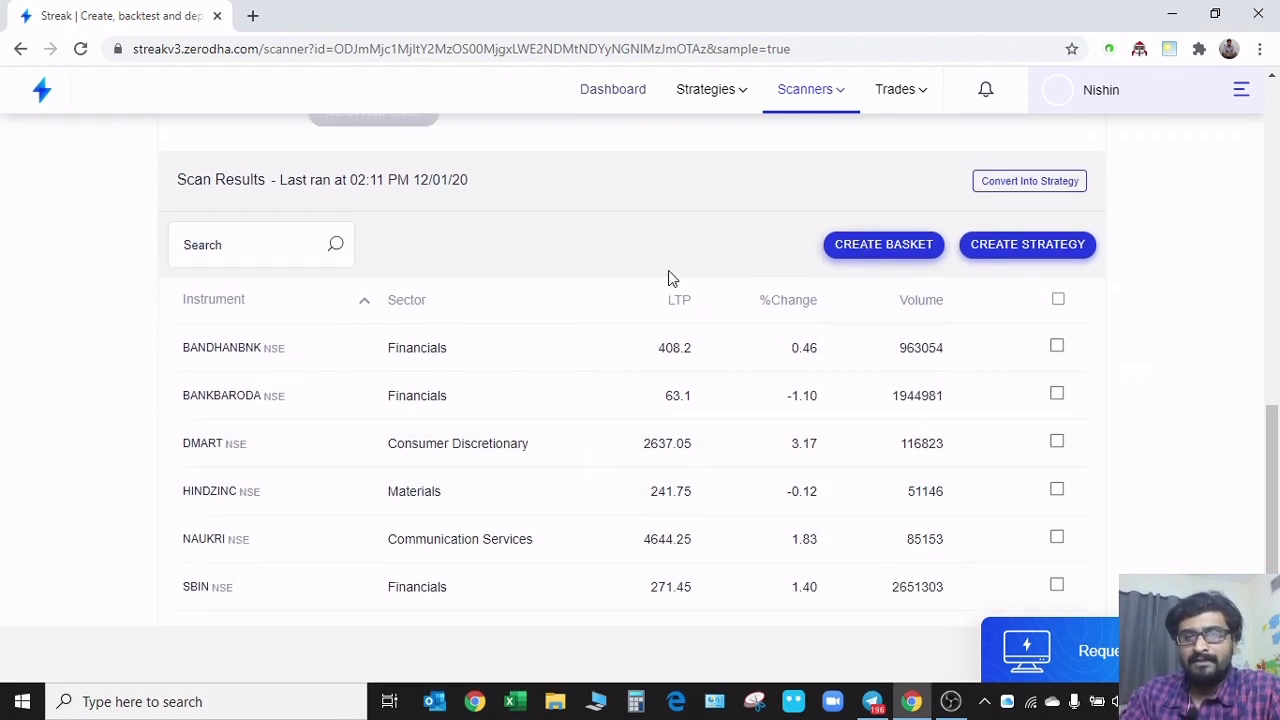
scroll(155, 470, up, 8)
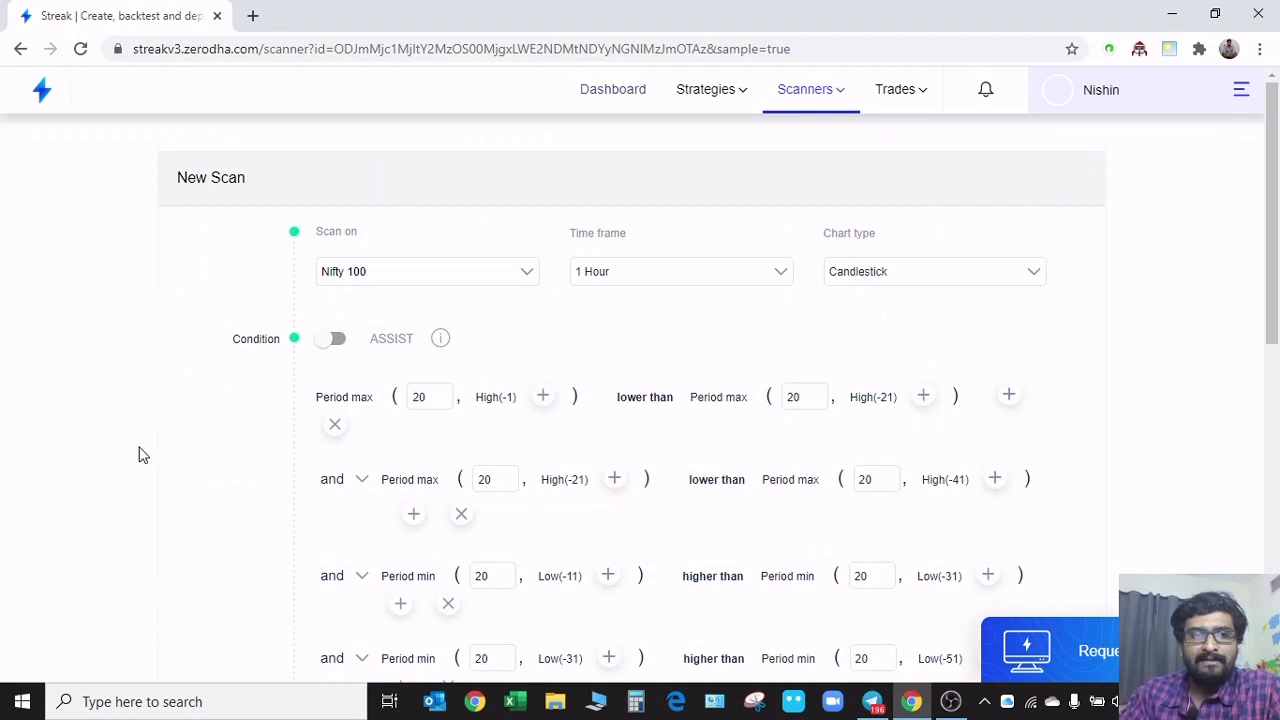
scroll(150, 475, down, 8)
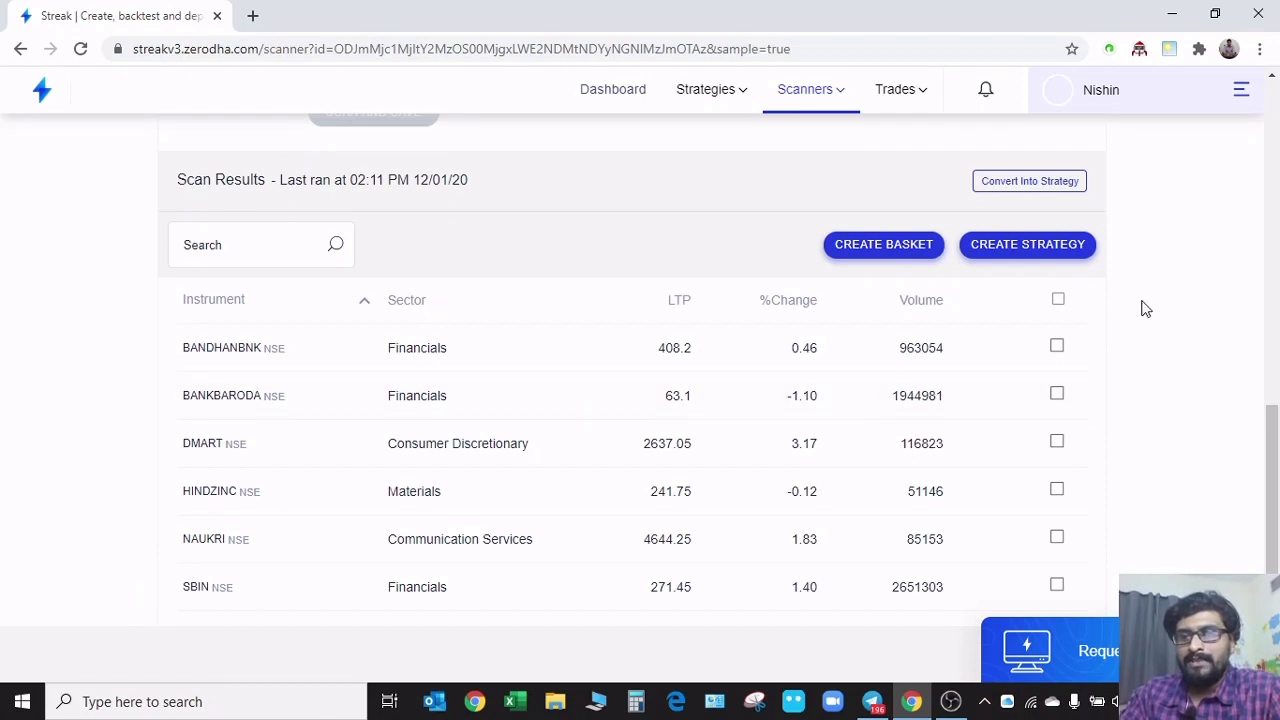
Select all instruments in the scan results and save them as a new basket named Triangle Pattern
click(1058, 301)
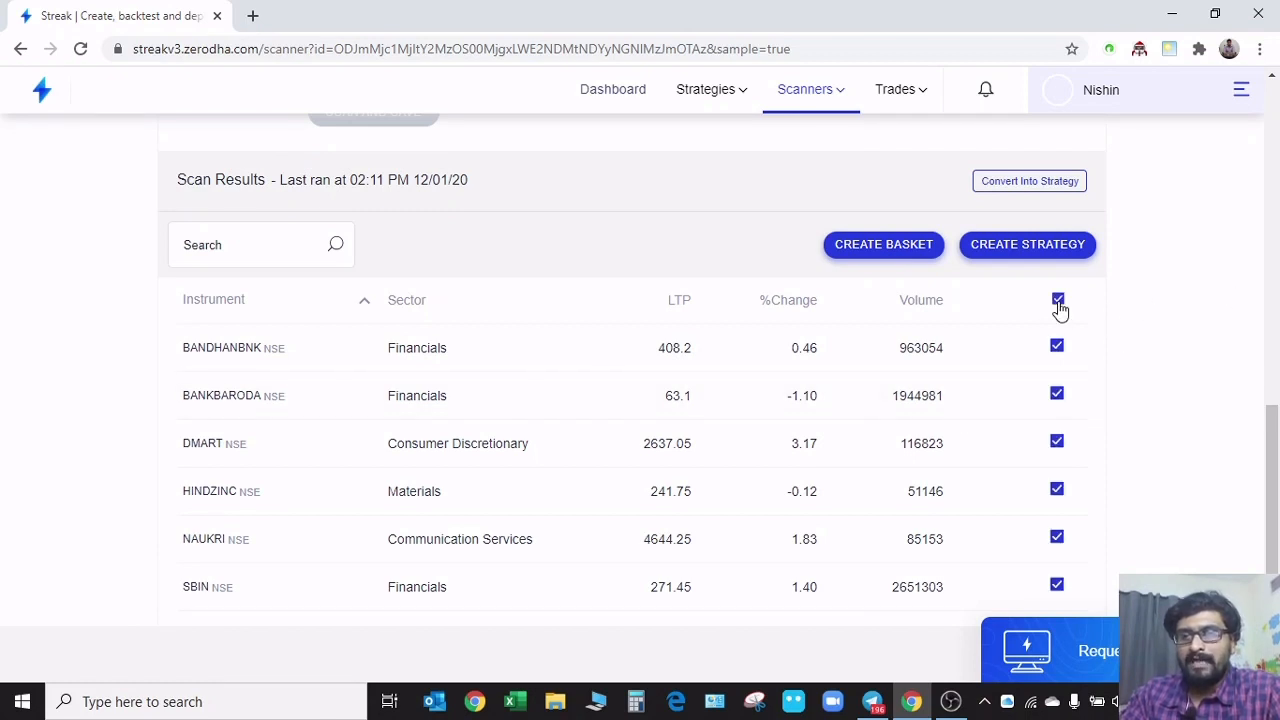
click(883, 245)
click(557, 233)
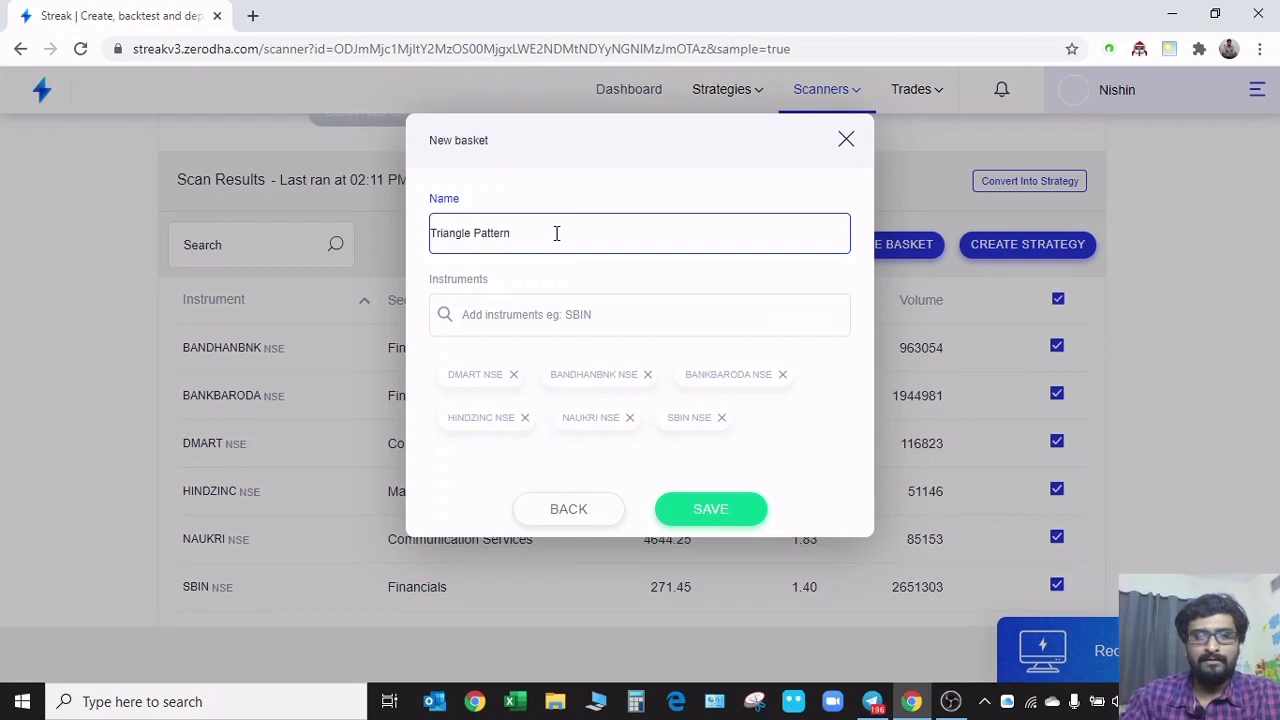
click(710, 518)
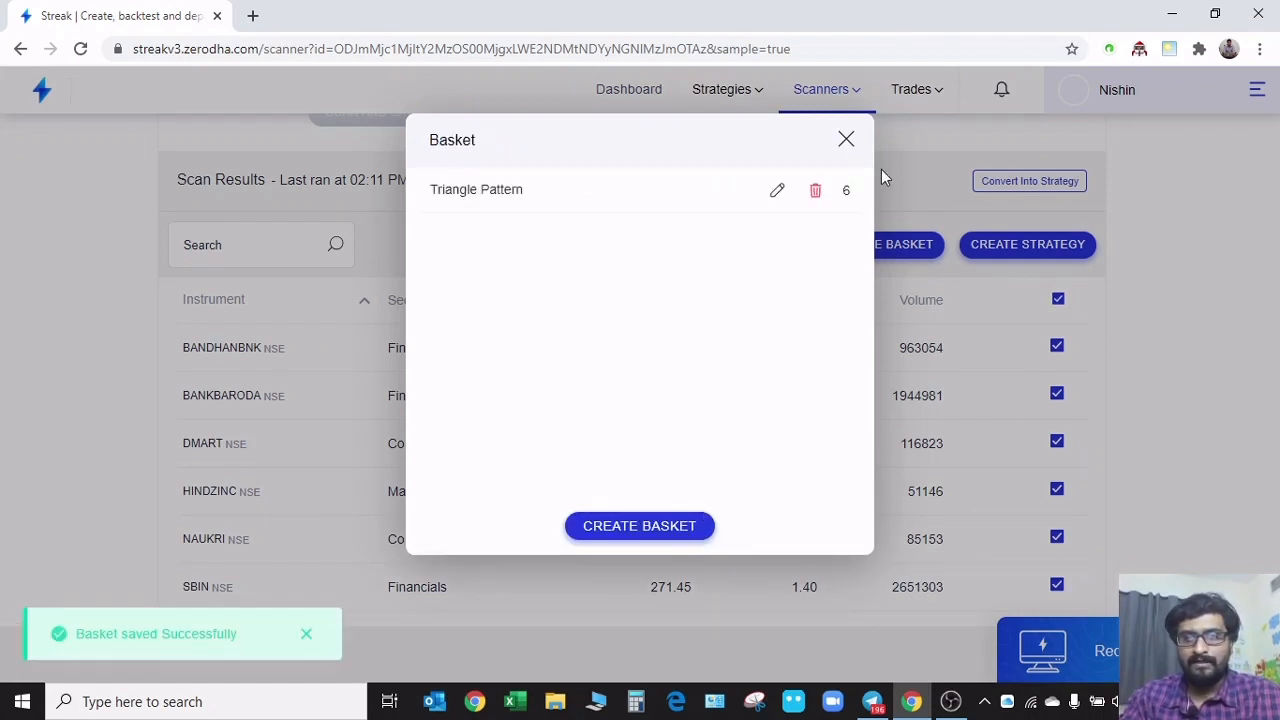
click(846, 140)
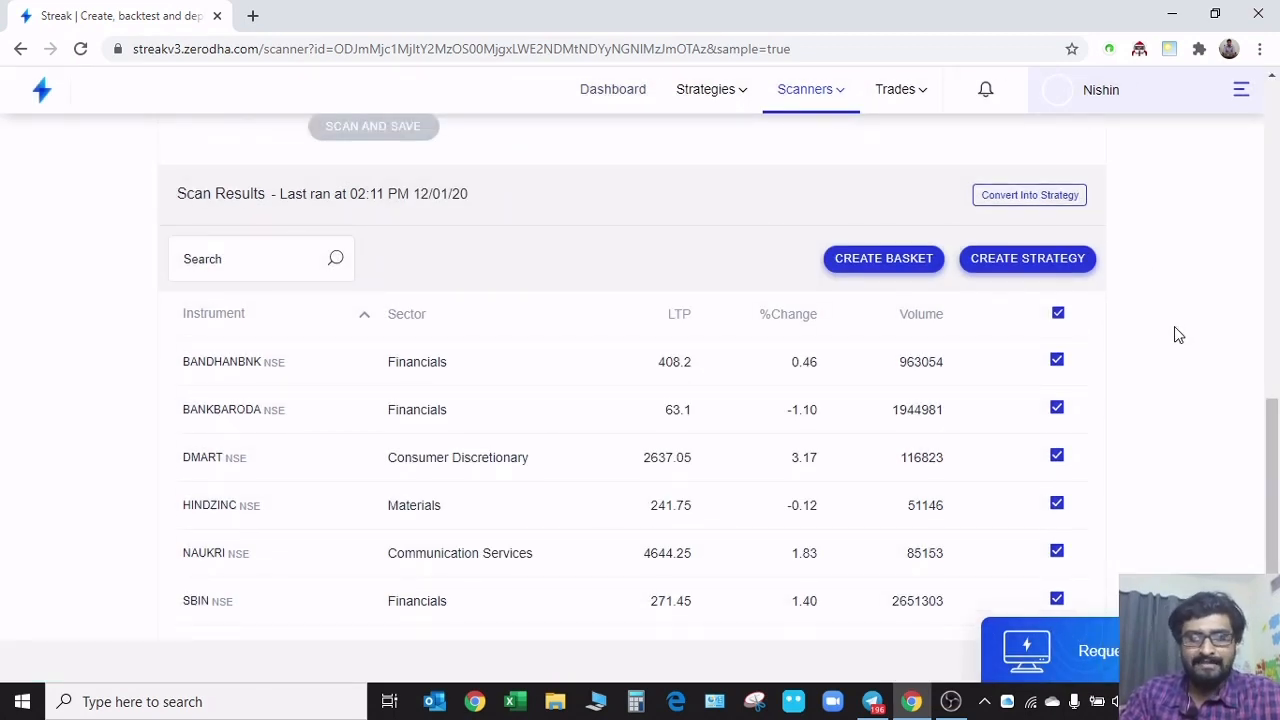
Open a new strategy from the selected instruments, and return to the Triangle Pattern scan results
click(1080, 268)
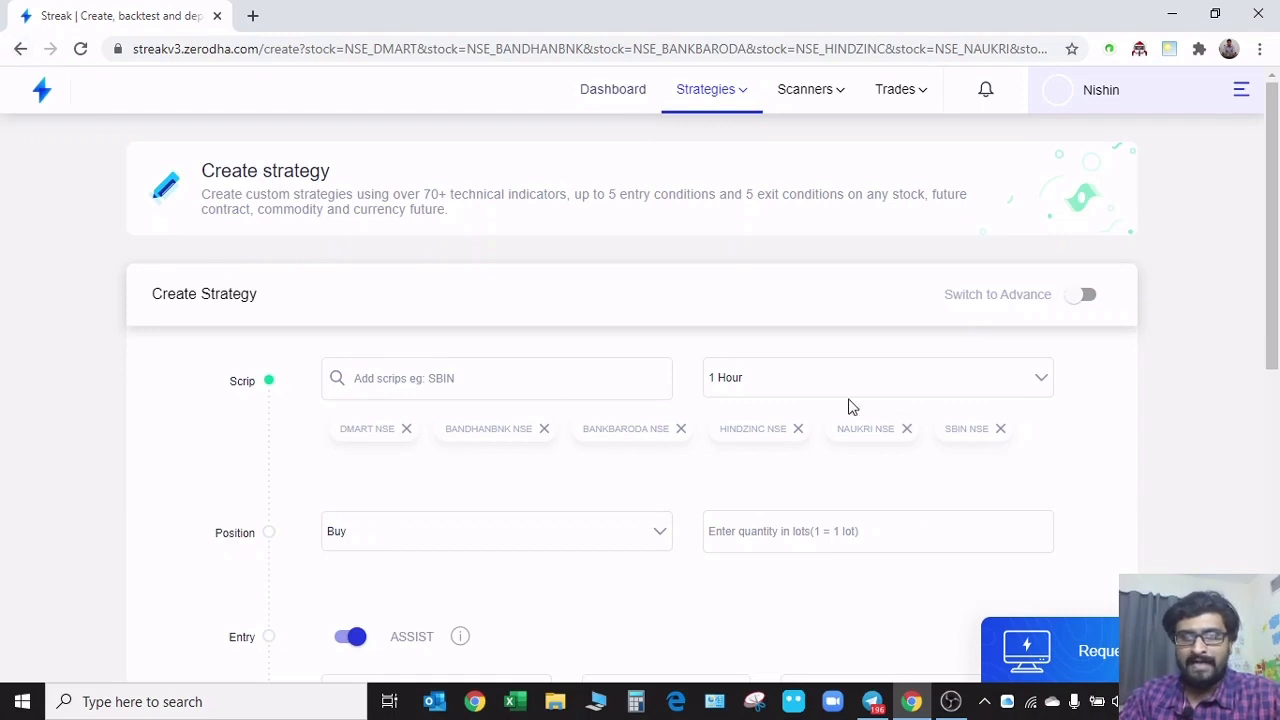
click(22, 49)
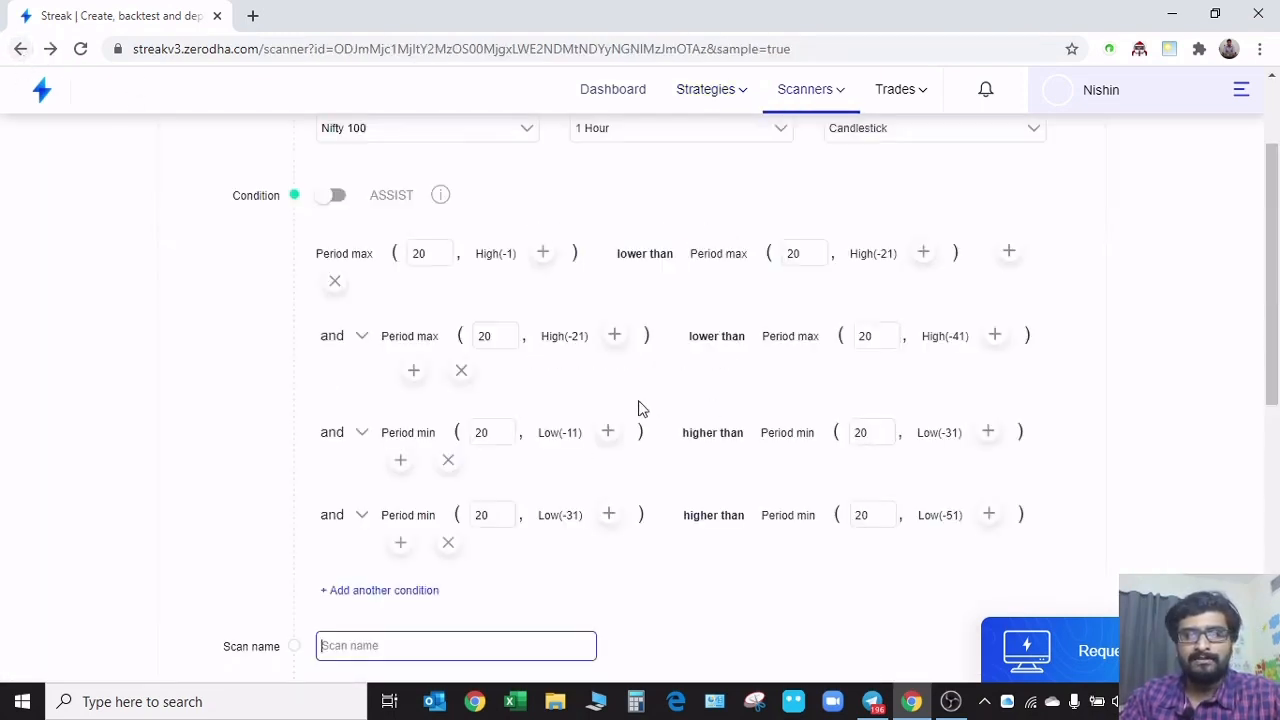
scroll(766, 548, down, 5)
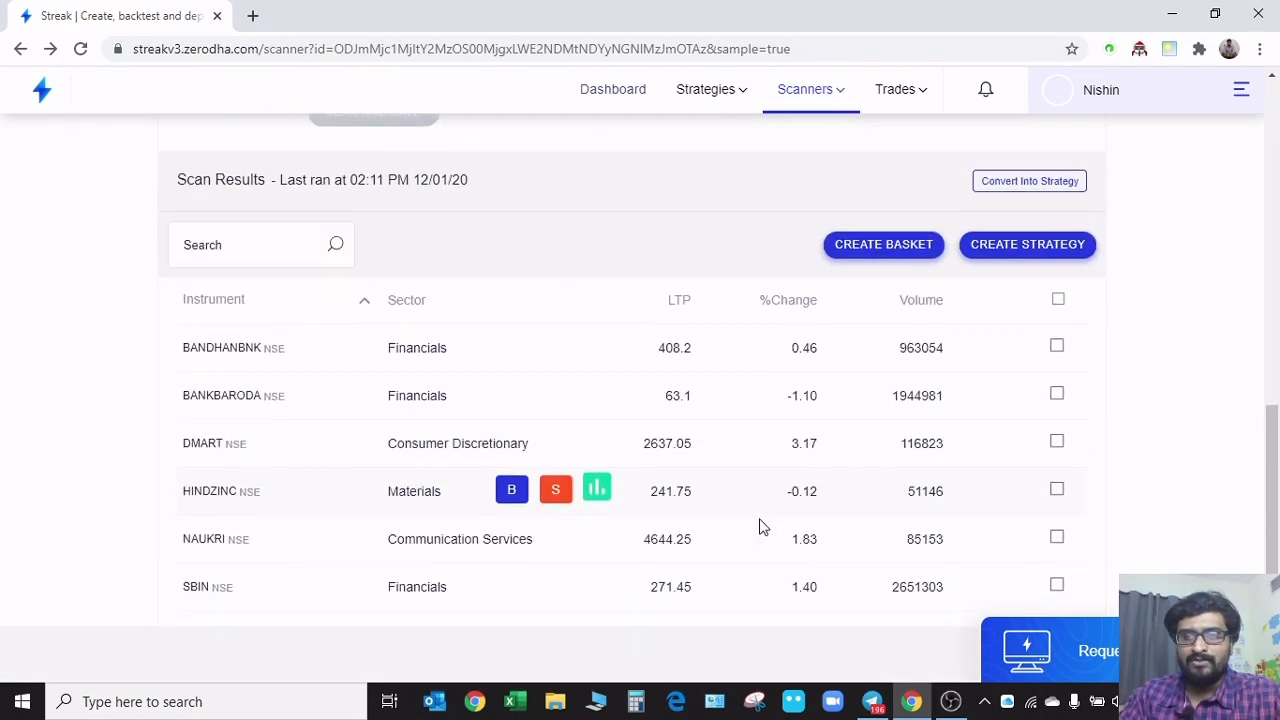
Convert the Triangle Pattern scan into a strategy and examine its entry conditions
click(1031, 185)
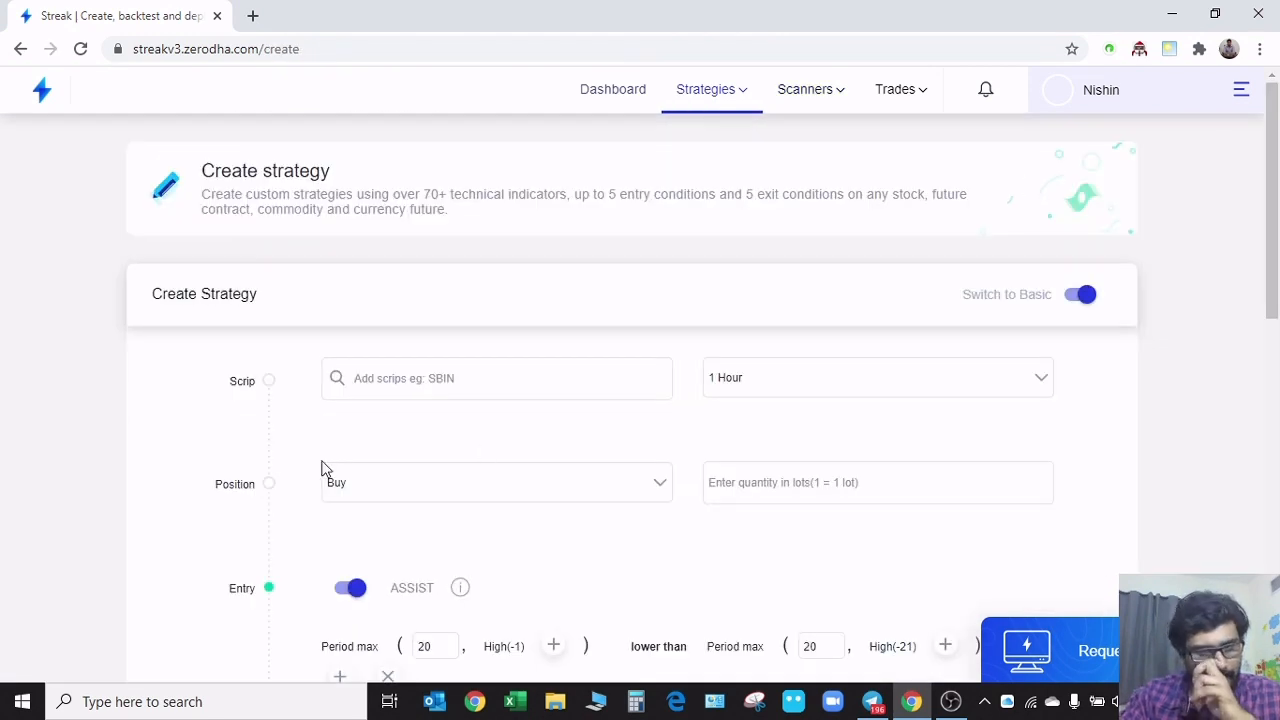
scroll(126, 512, down, 3)
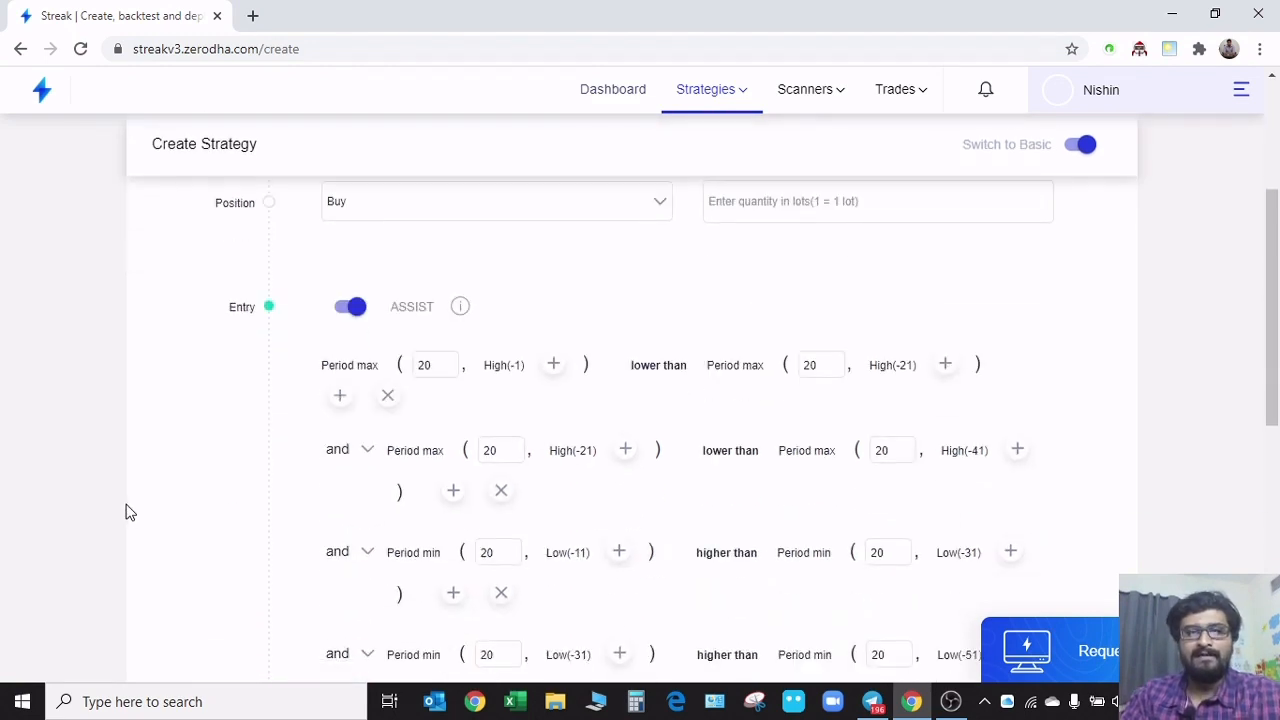
scroll(143, 531, down, 6)
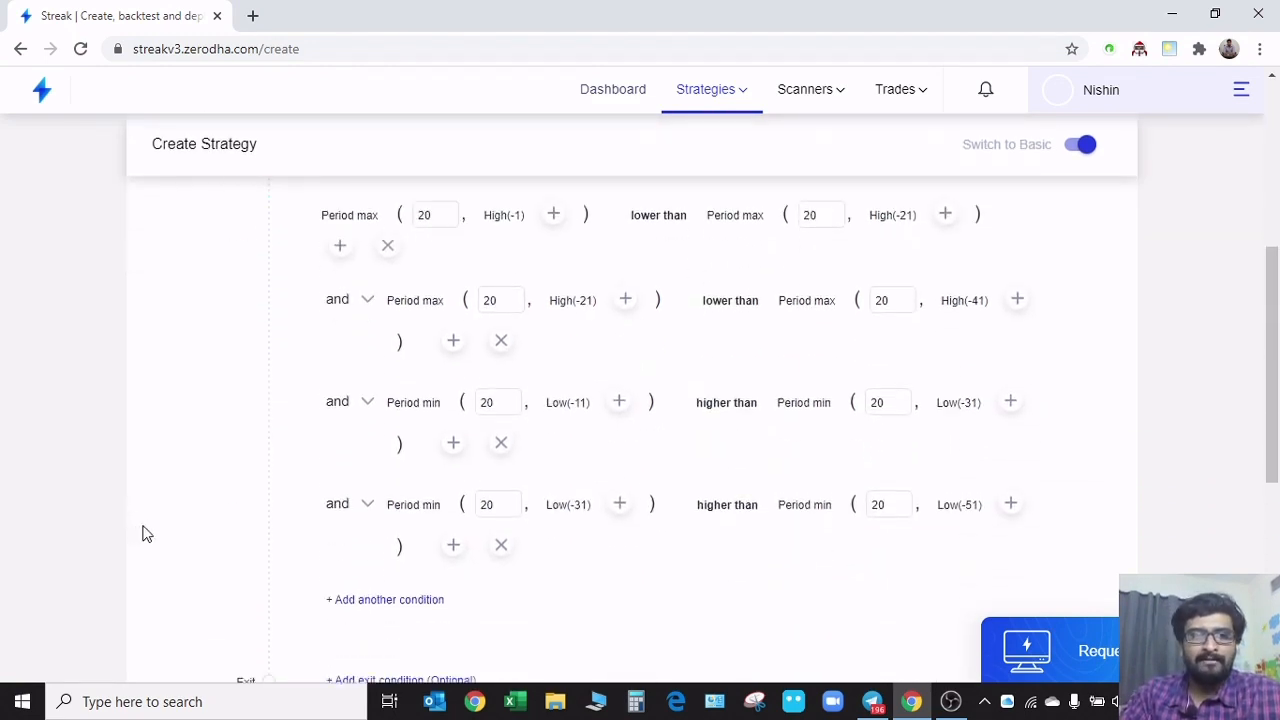
scroll(281, 535, up, 9)
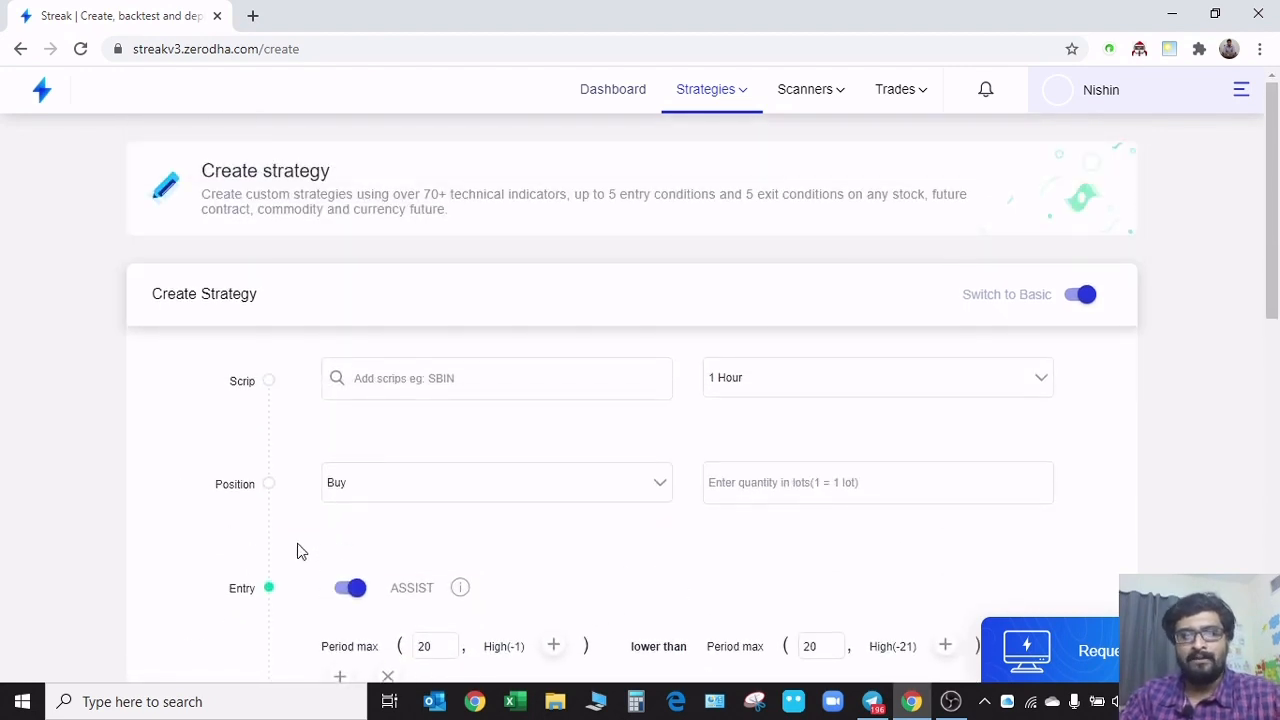
Add SBIN NSE as the scrip of the converted strategy and return to the scanner
click(531, 381)
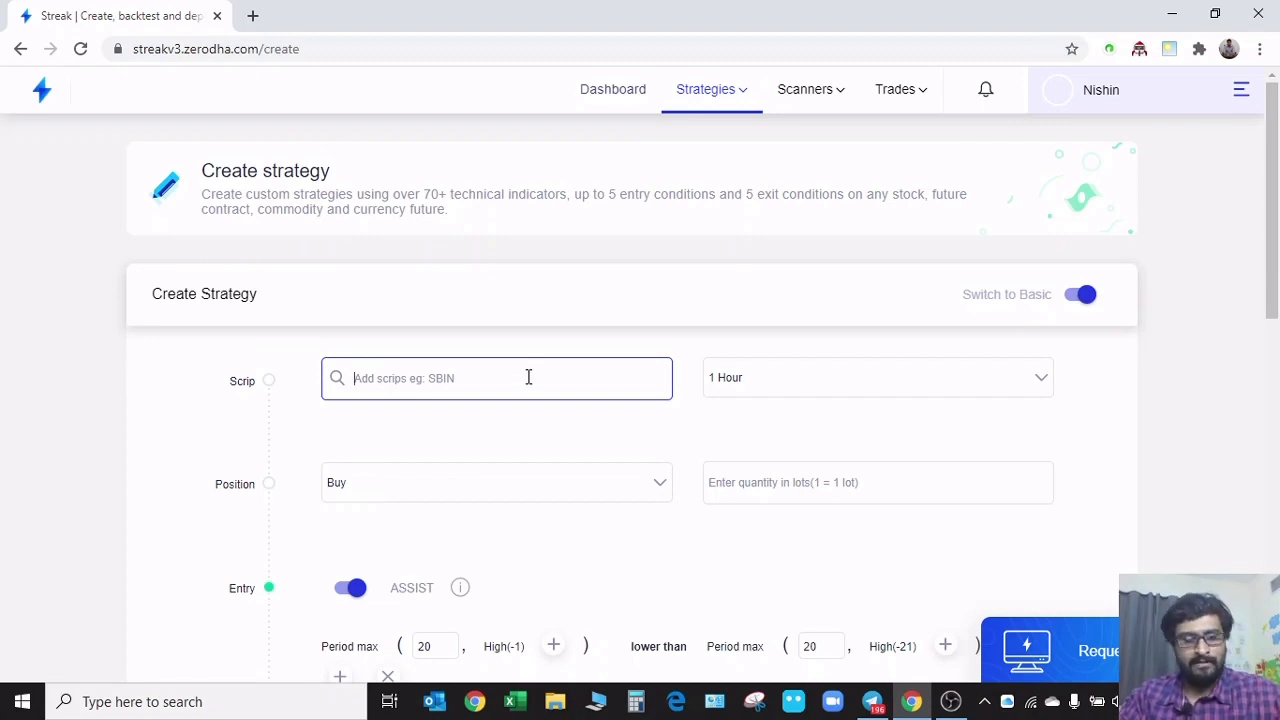
text(sbi)
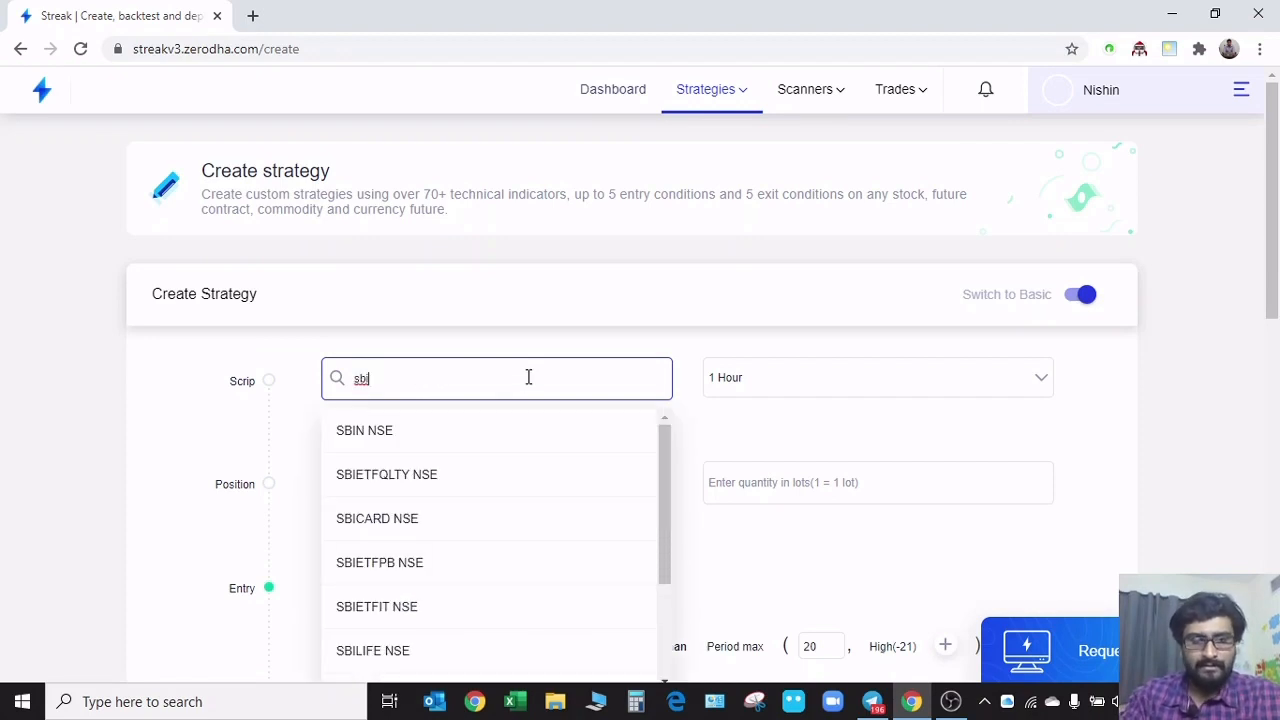
click(484, 429)
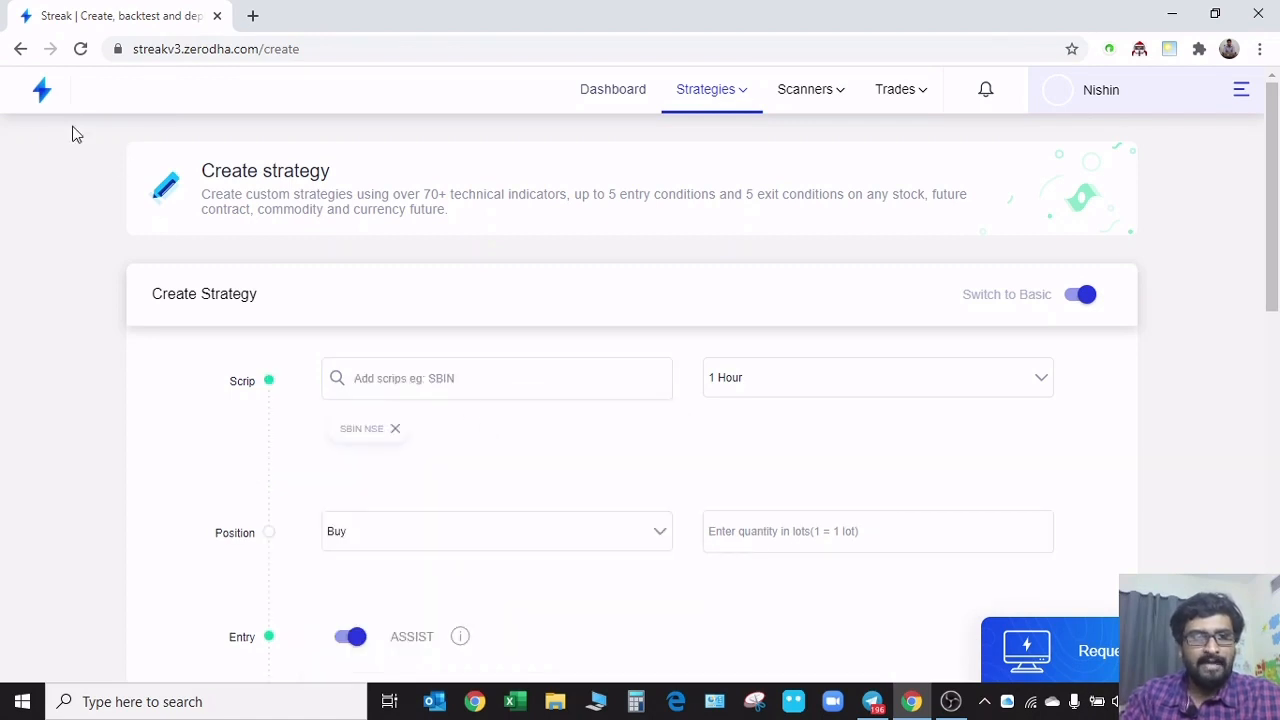
click(21, 49)
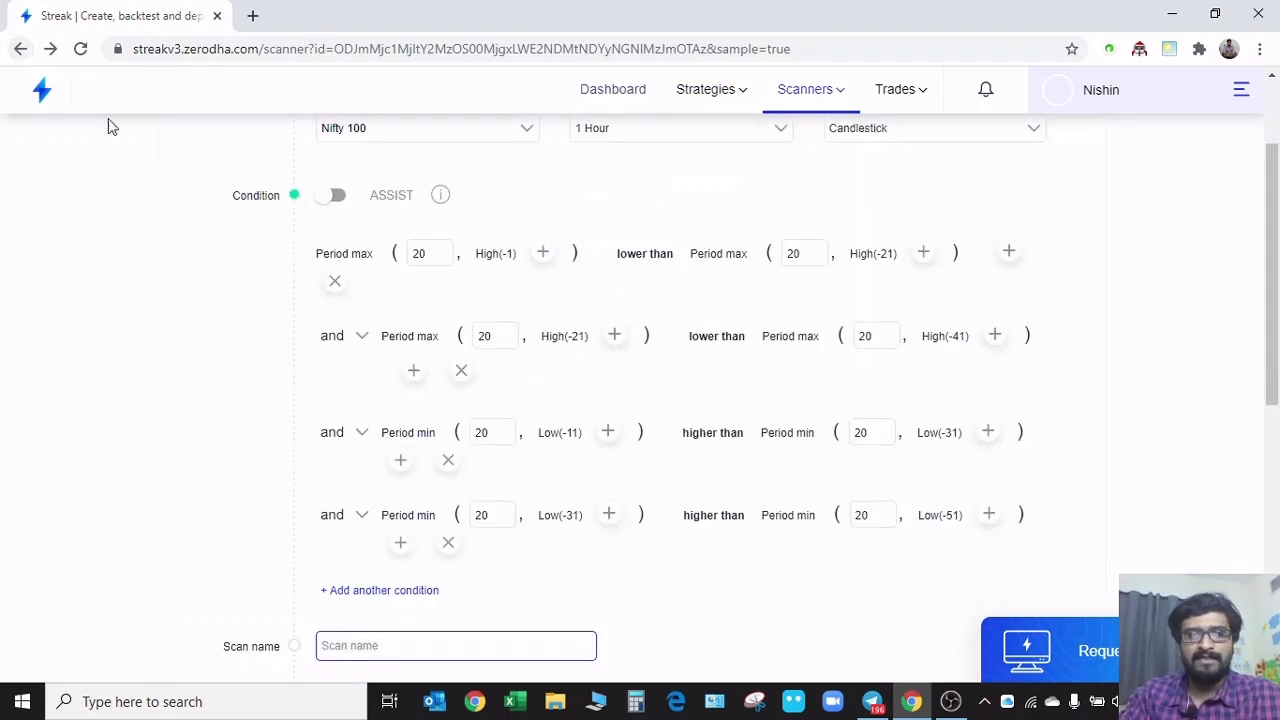
Look over the Triangle Pattern scanner's conditions and results again, and go back to Discover scanners
scroll(208, 363, up, 1)
scroll(204, 364, up, 1)
scroll(200, 420, down, 7)
scroll(340, 478, up, 7)
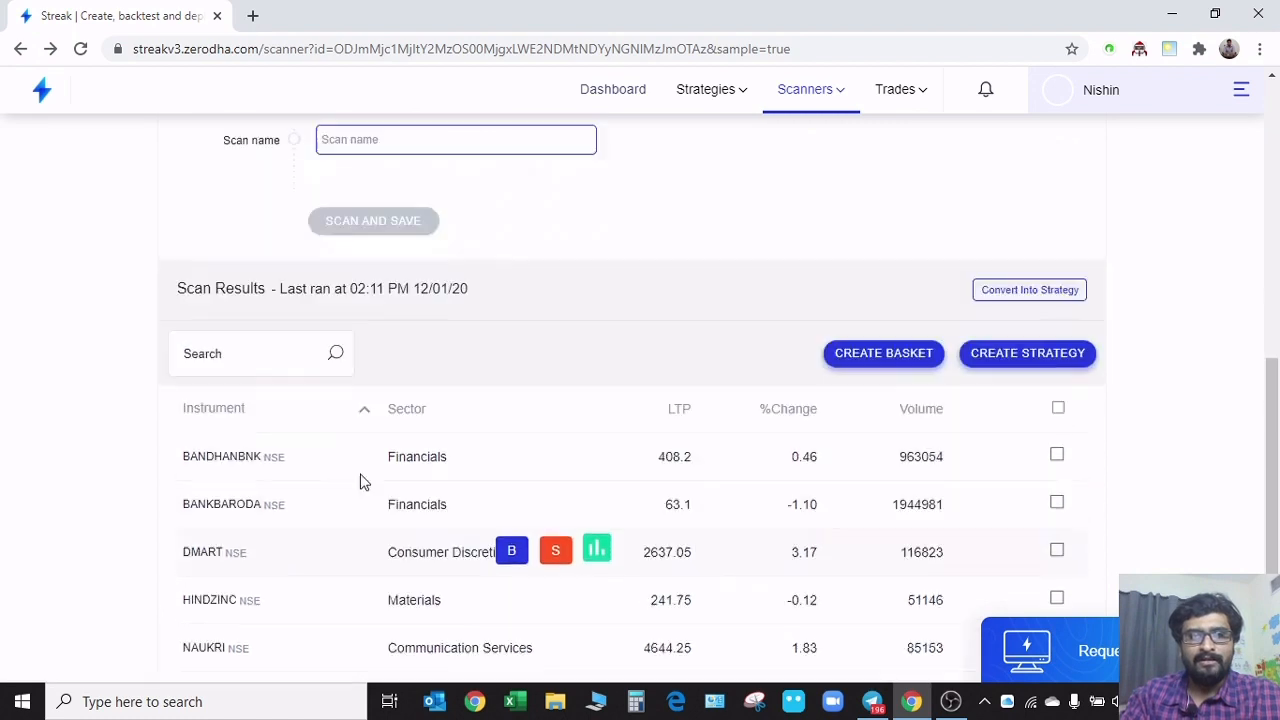
mouse_move(801, 101)
click(810, 129)
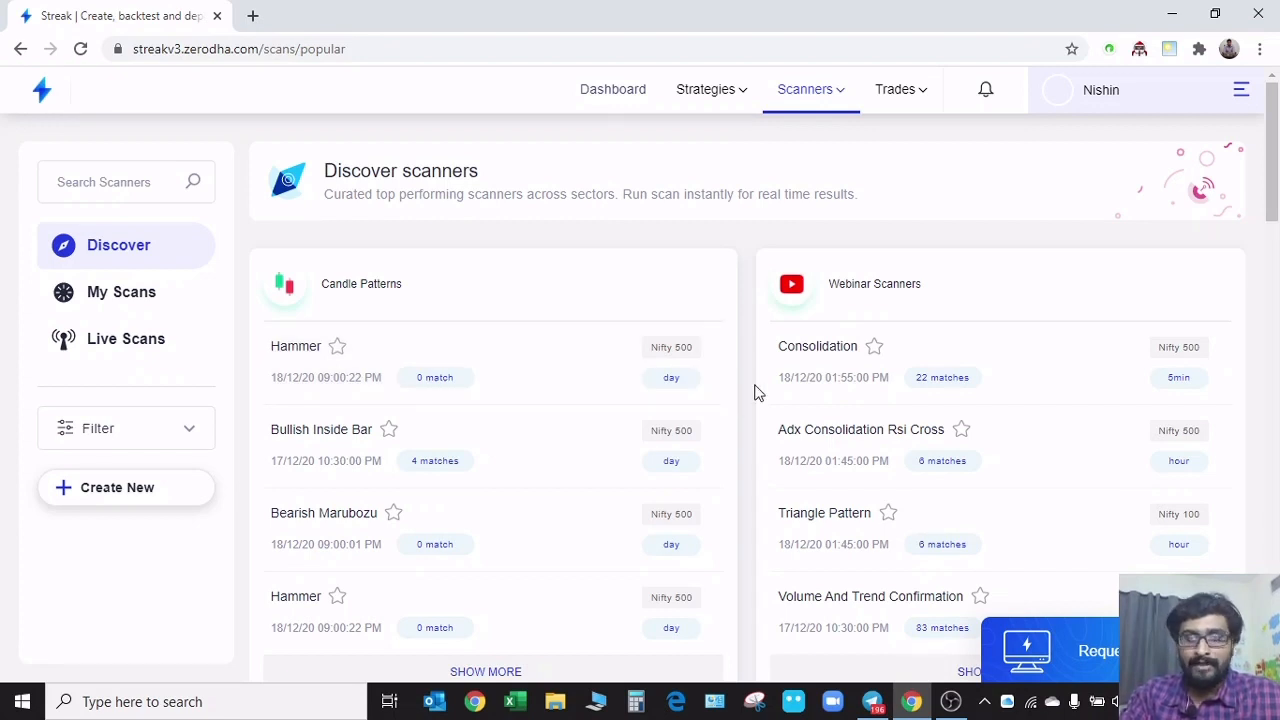
Expand the Candle Patterns group and browse its additional scanners down to the Bearish Engulfing Pattern
scroll(757, 393, down, 1)
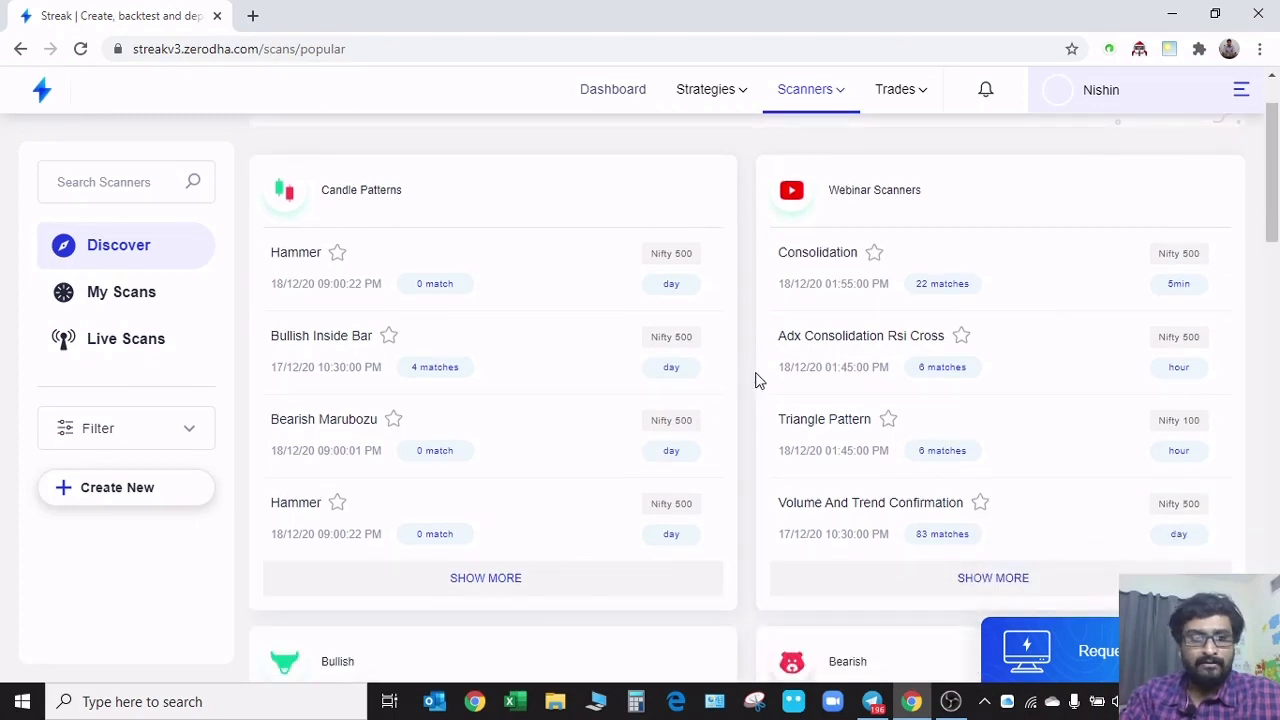
click(493, 585)
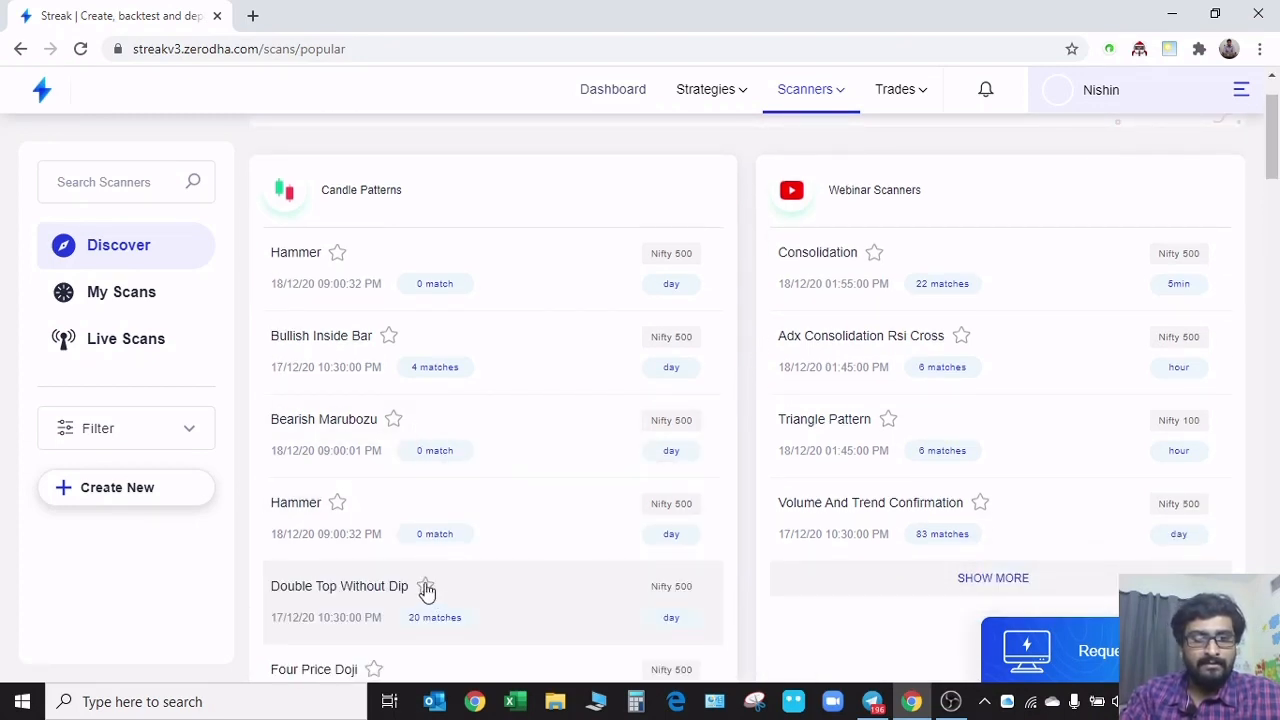
scroll(355, 560, down, 1)
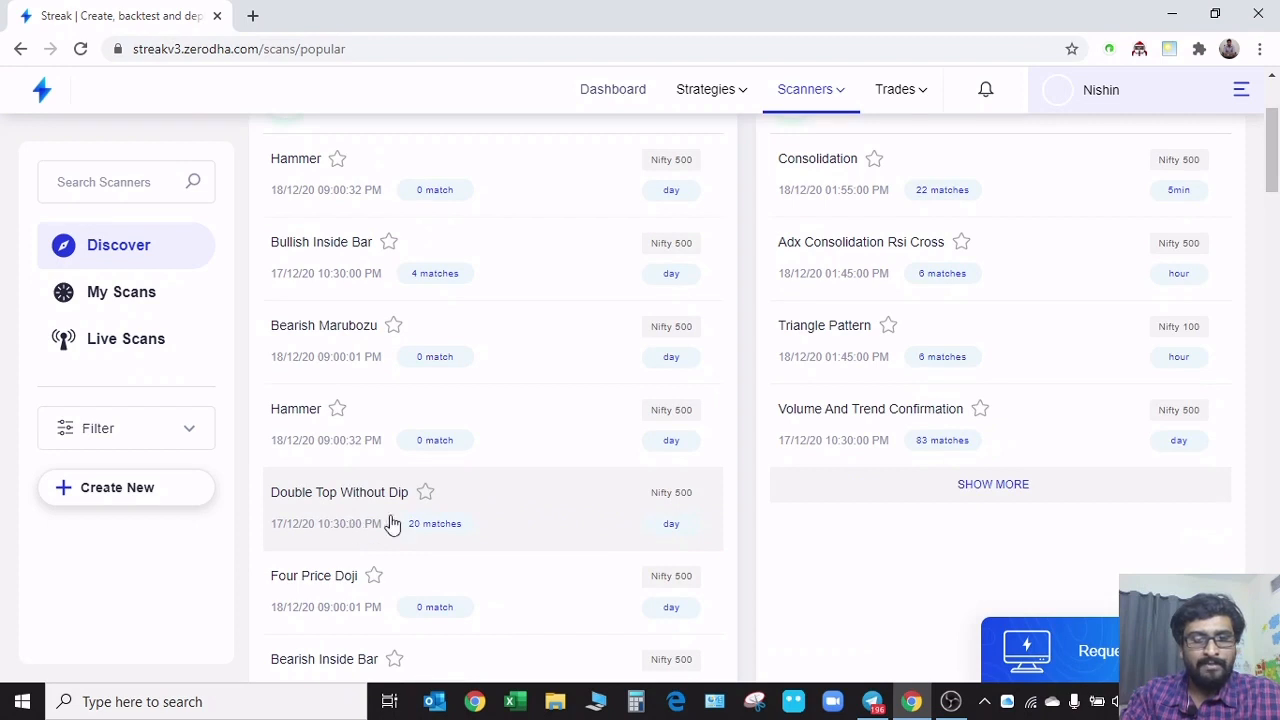
scroll(477, 526, down, 1)
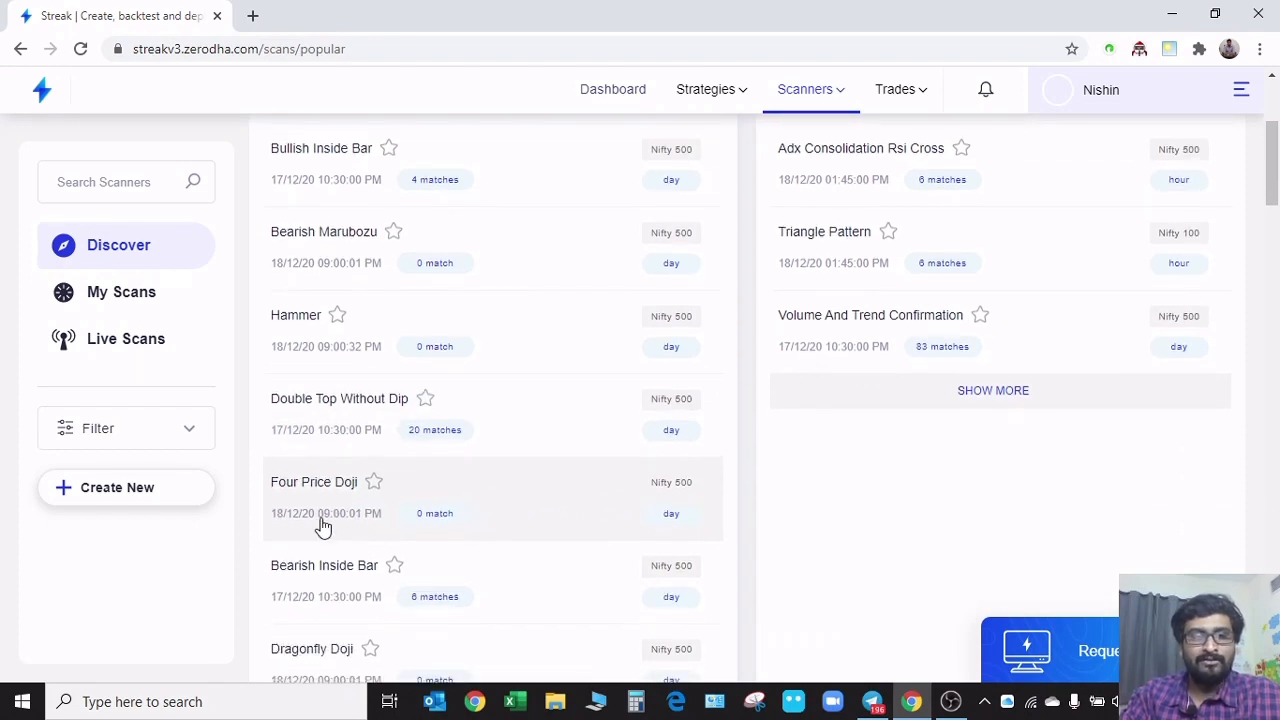
scroll(345, 570, down, 2)
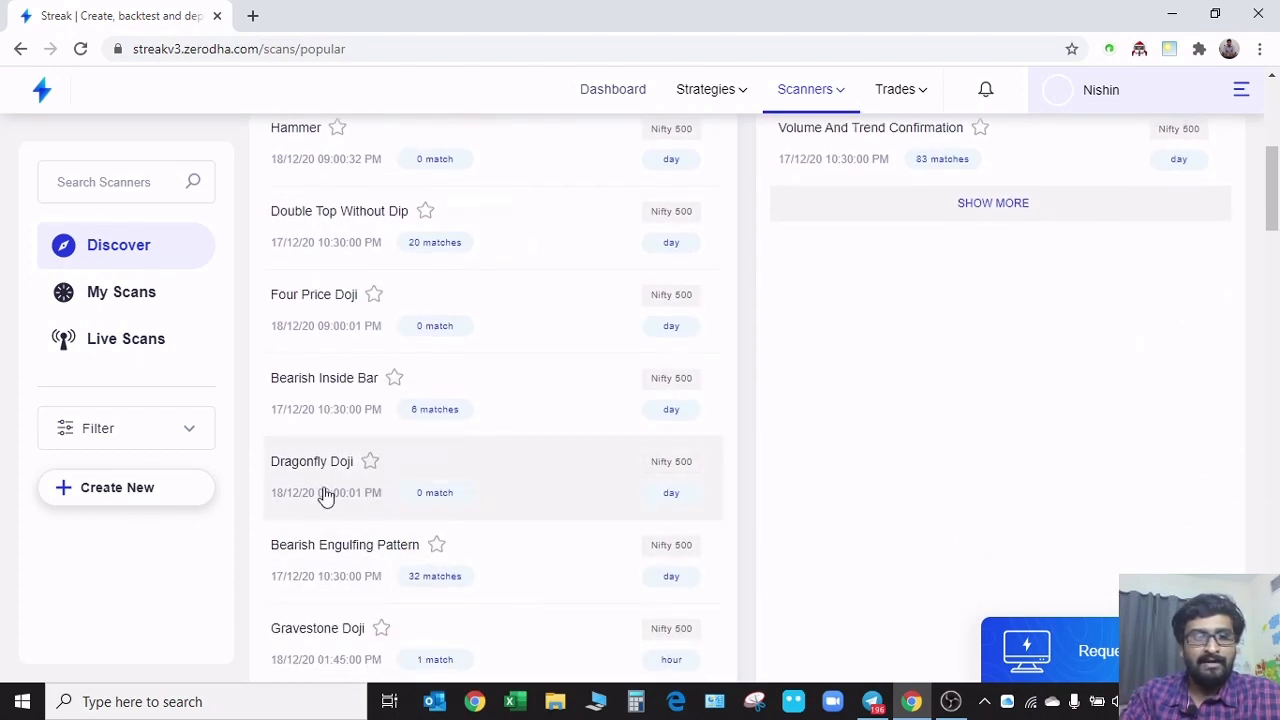
scroll(329, 571, down, 2)
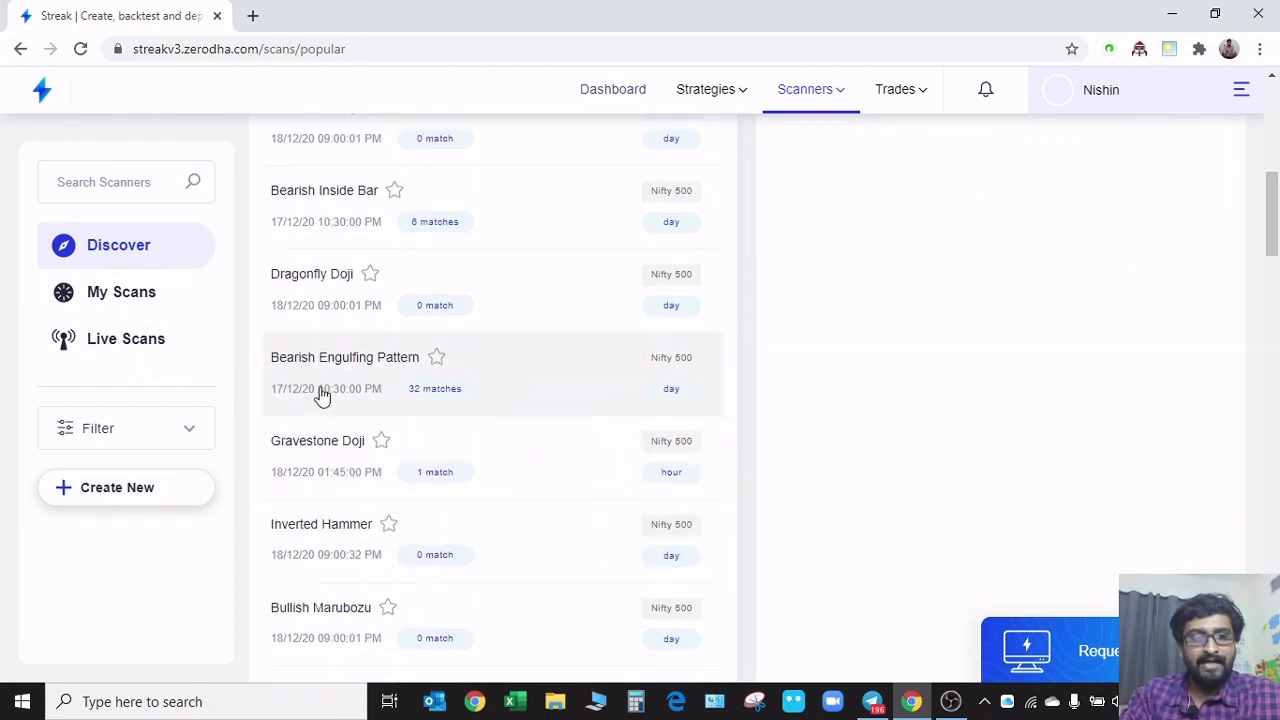
Open the Bearish Engulfing Pattern scanner and examine its conditions and matching instruments
click(512, 396)
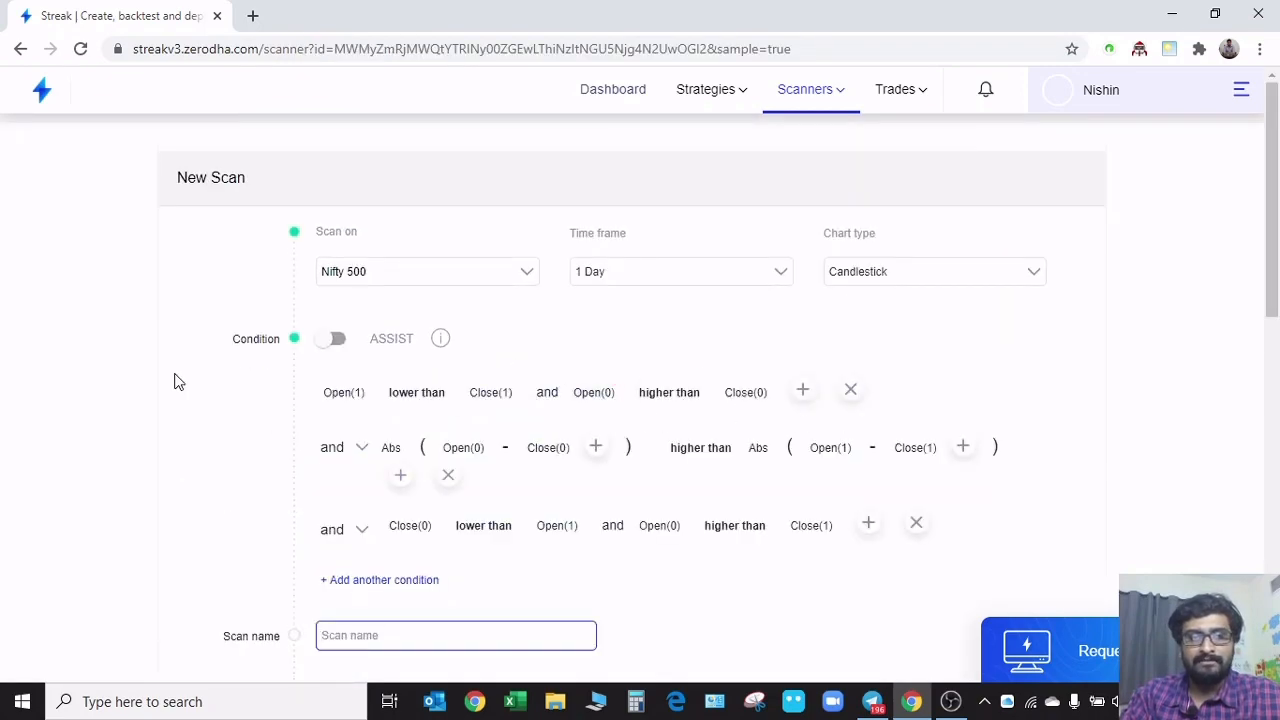
scroll(178, 381, down, 6)
scroll(237, 437, down, 7)
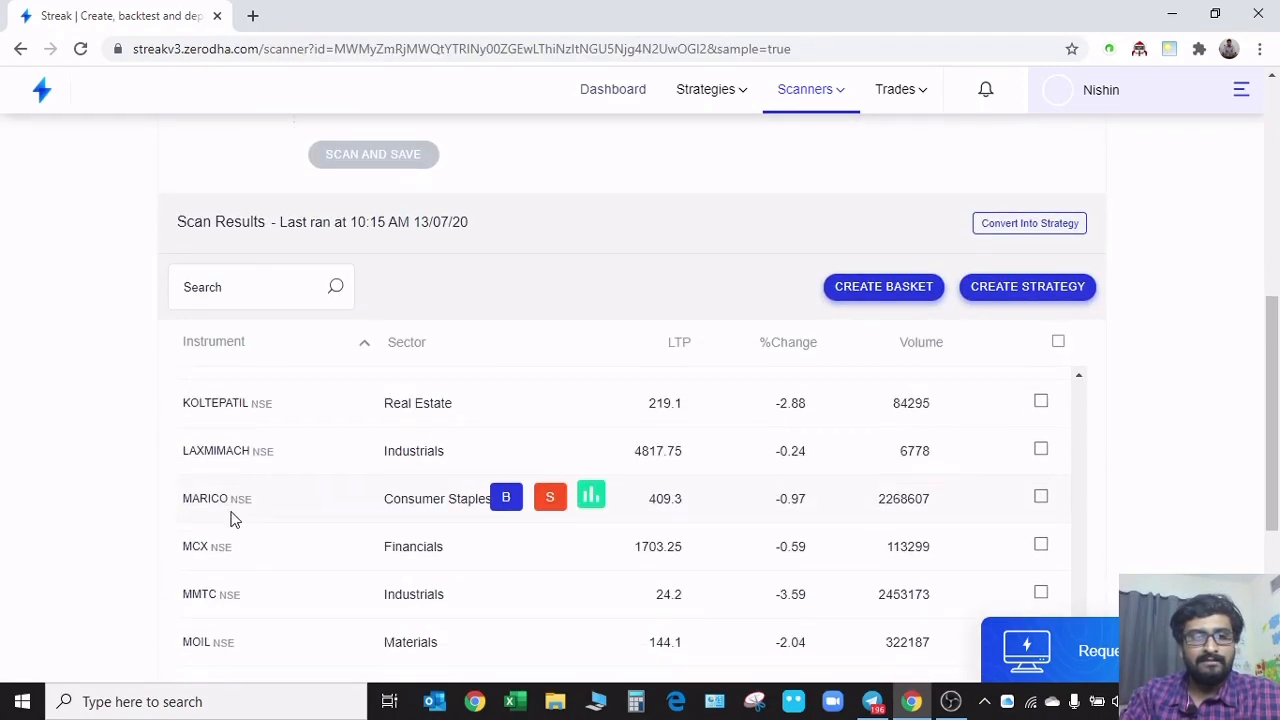
scroll(103, 500, down, 5)
scroll(249, 457, up, 10)
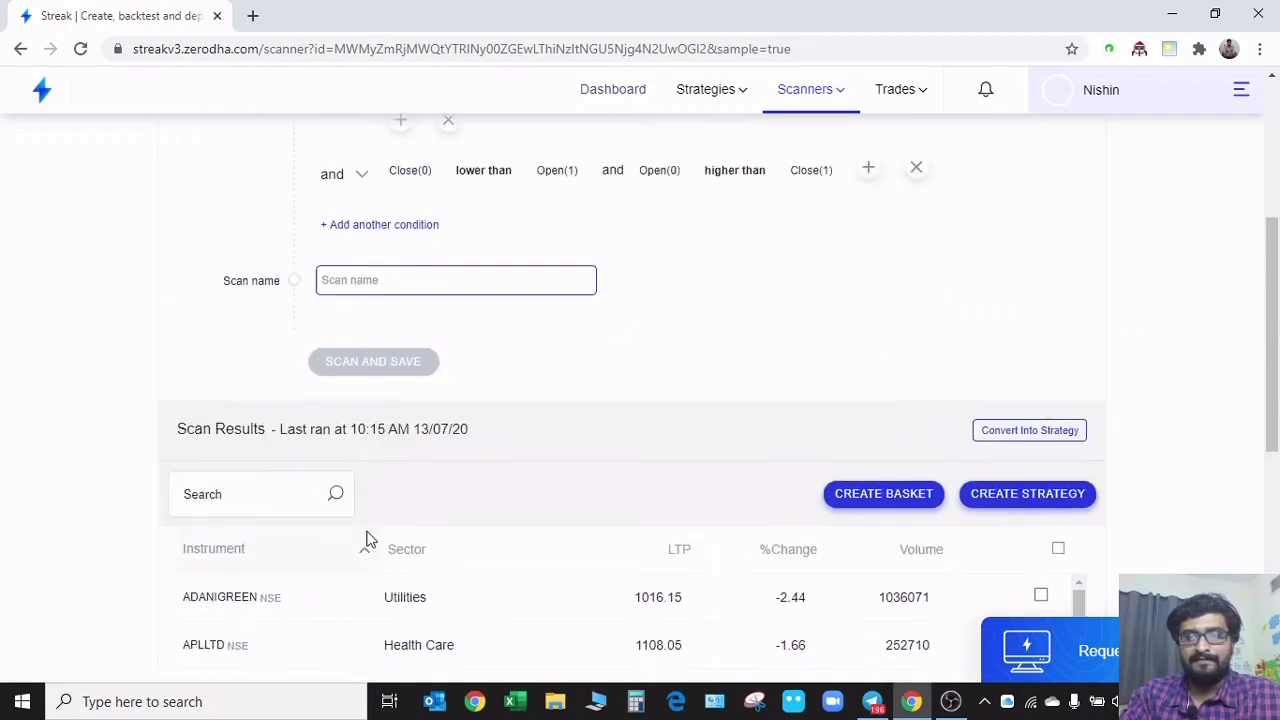
scroll(365, 540, up, 4)
Return to Discover scanners and look over the Candle Patterns and Webinar Scanners groups
click(797, 90)
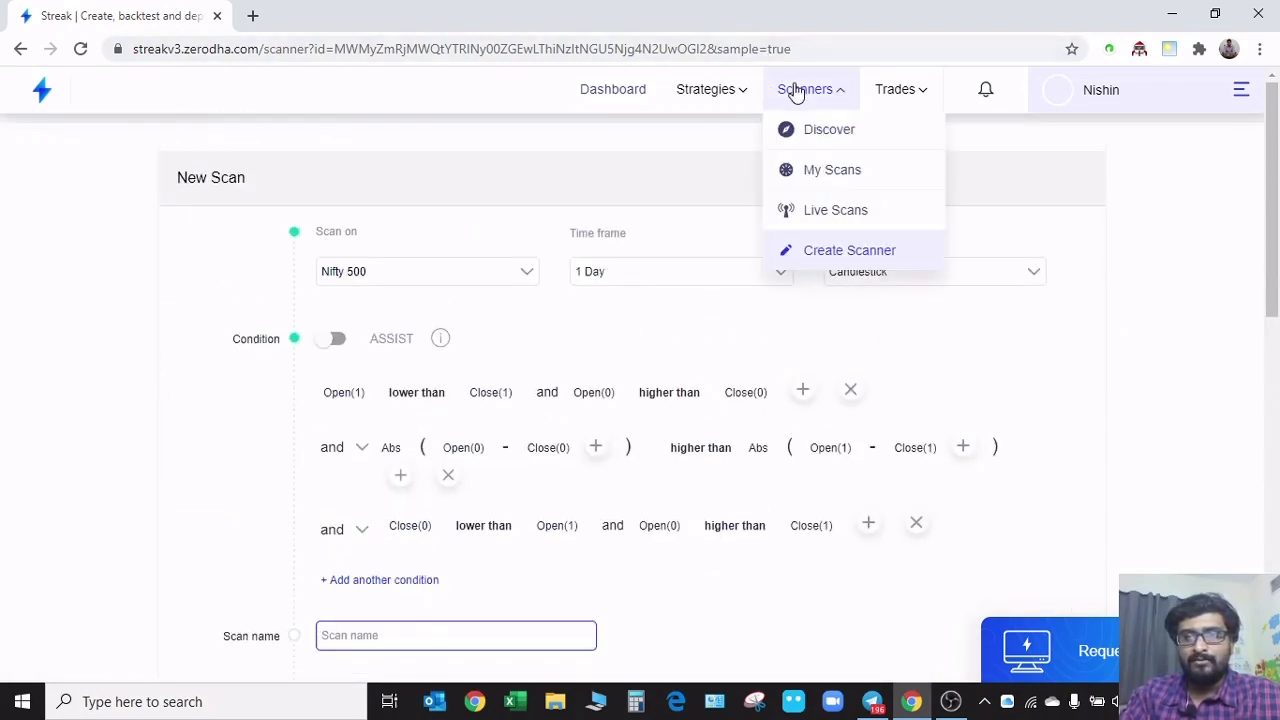
click(829, 131)
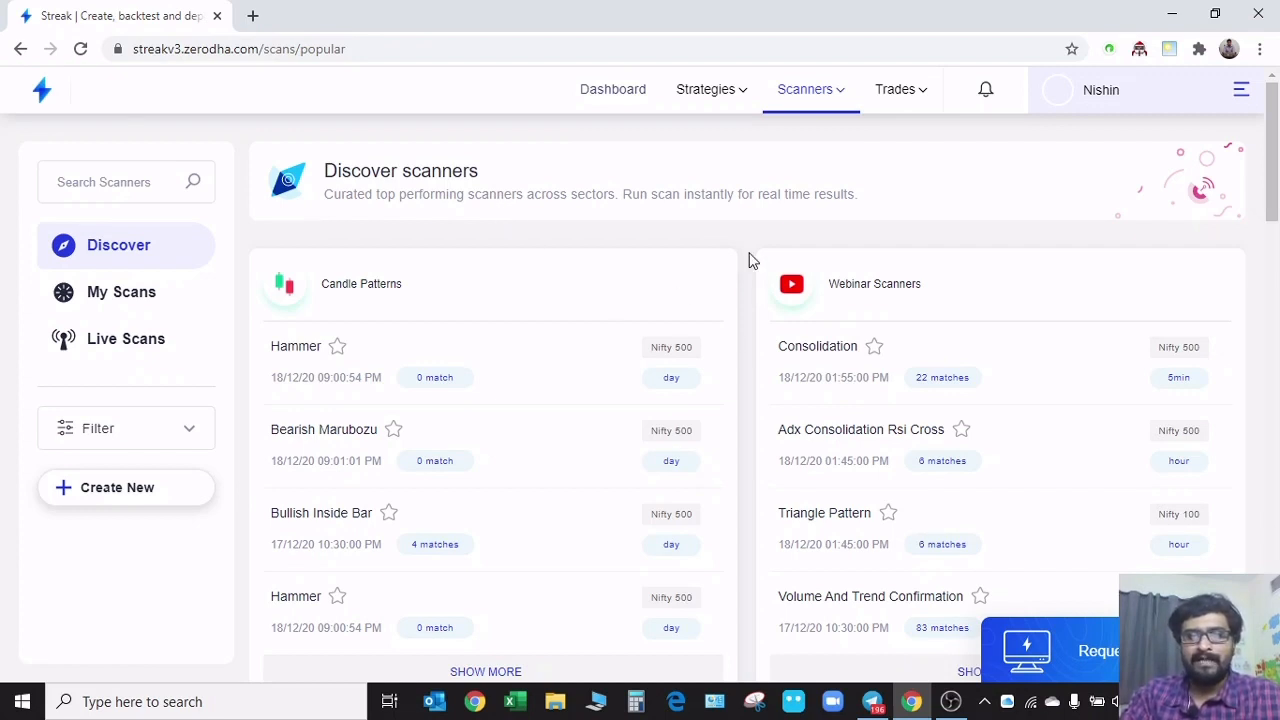
scroll(749, 297, down, 2)
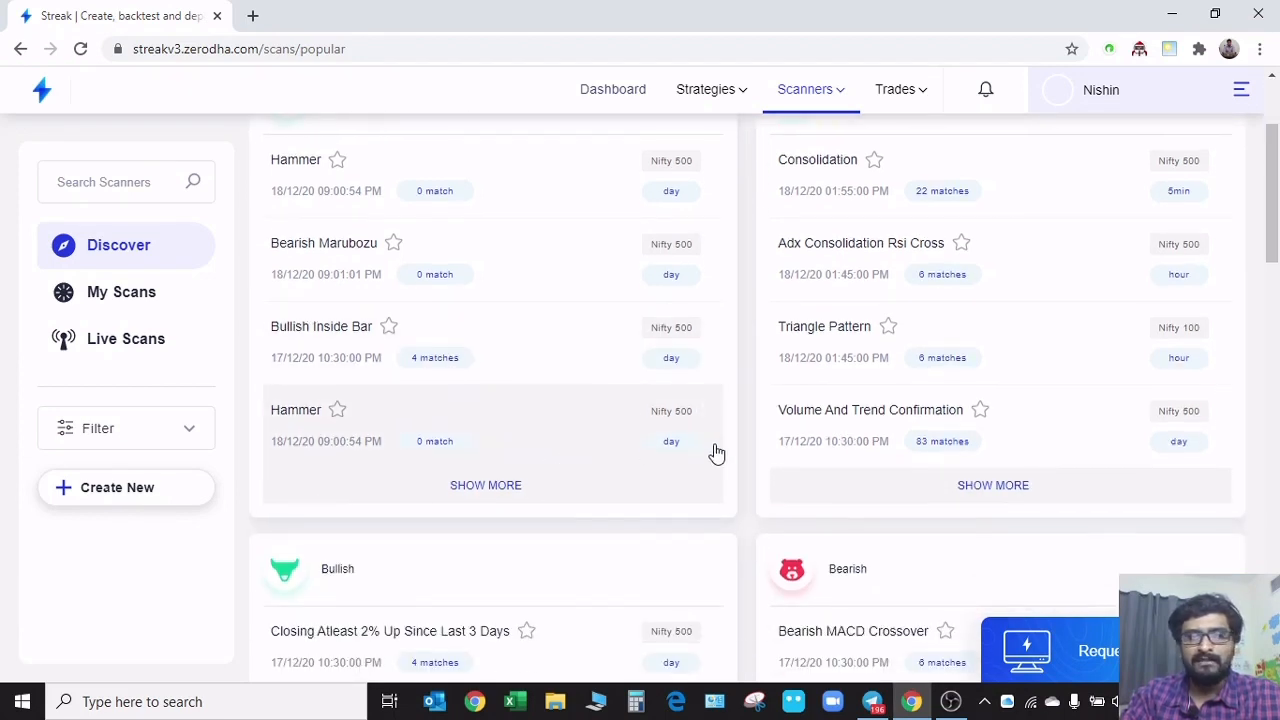
scroll(714, 455, up, 2)
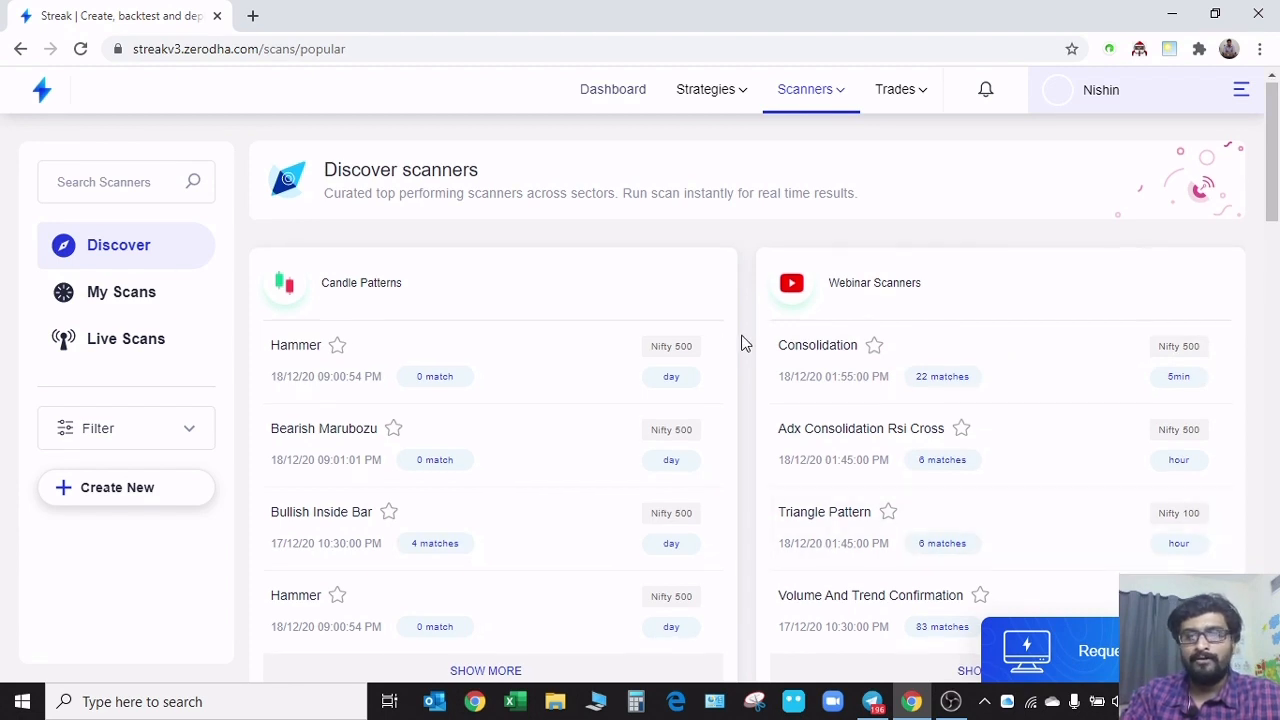
scroll(741, 350, down, 3)
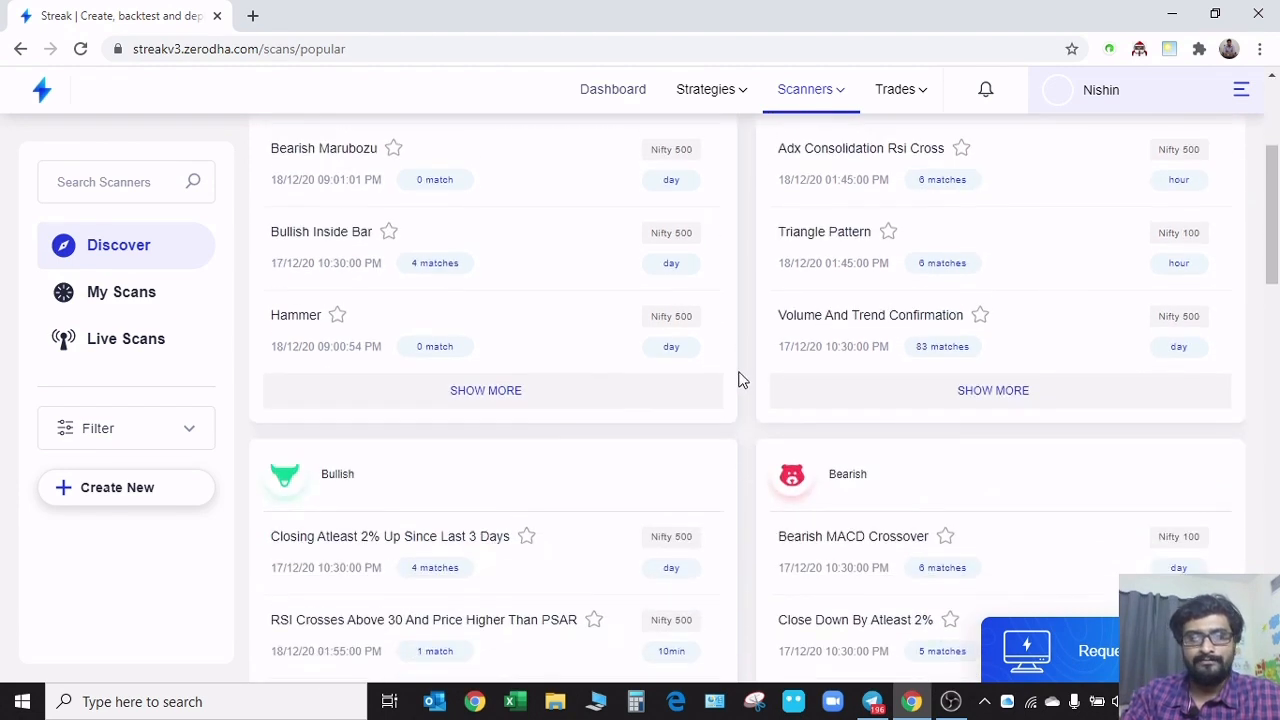
Expand the Candle Patterns group and browse its full list of scanners
click(574, 400)
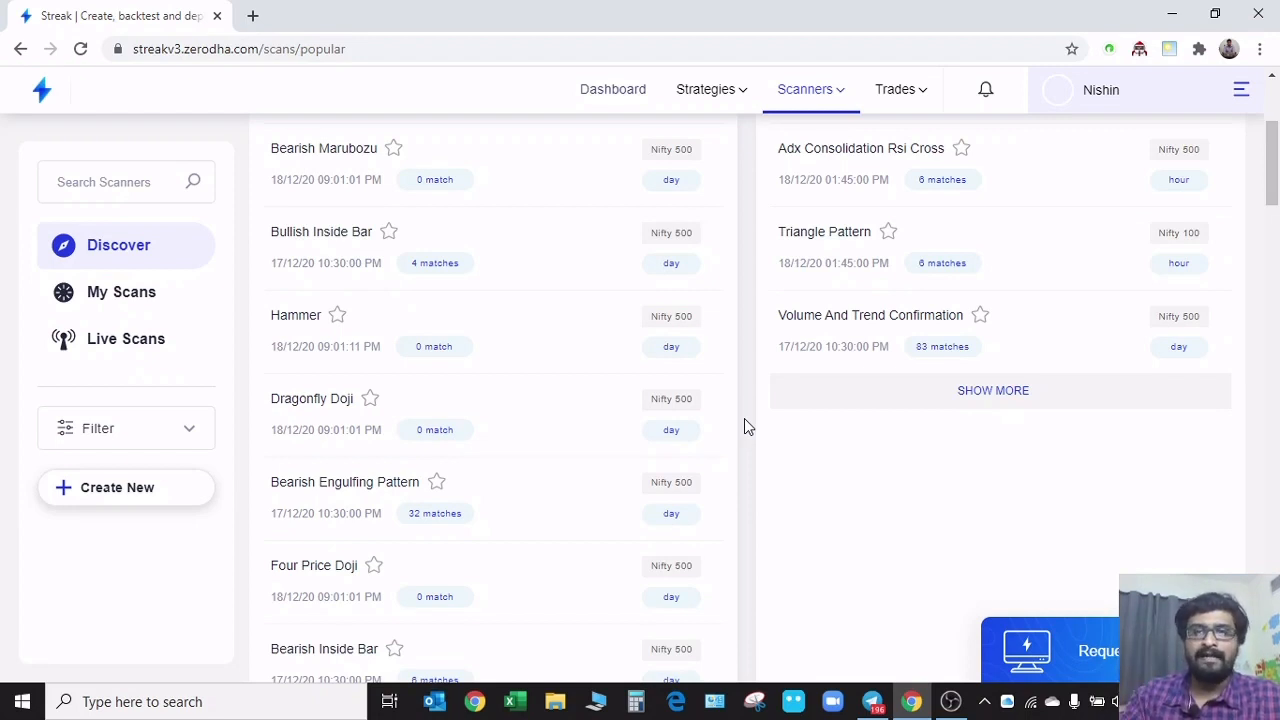
scroll(742, 430, down, 4)
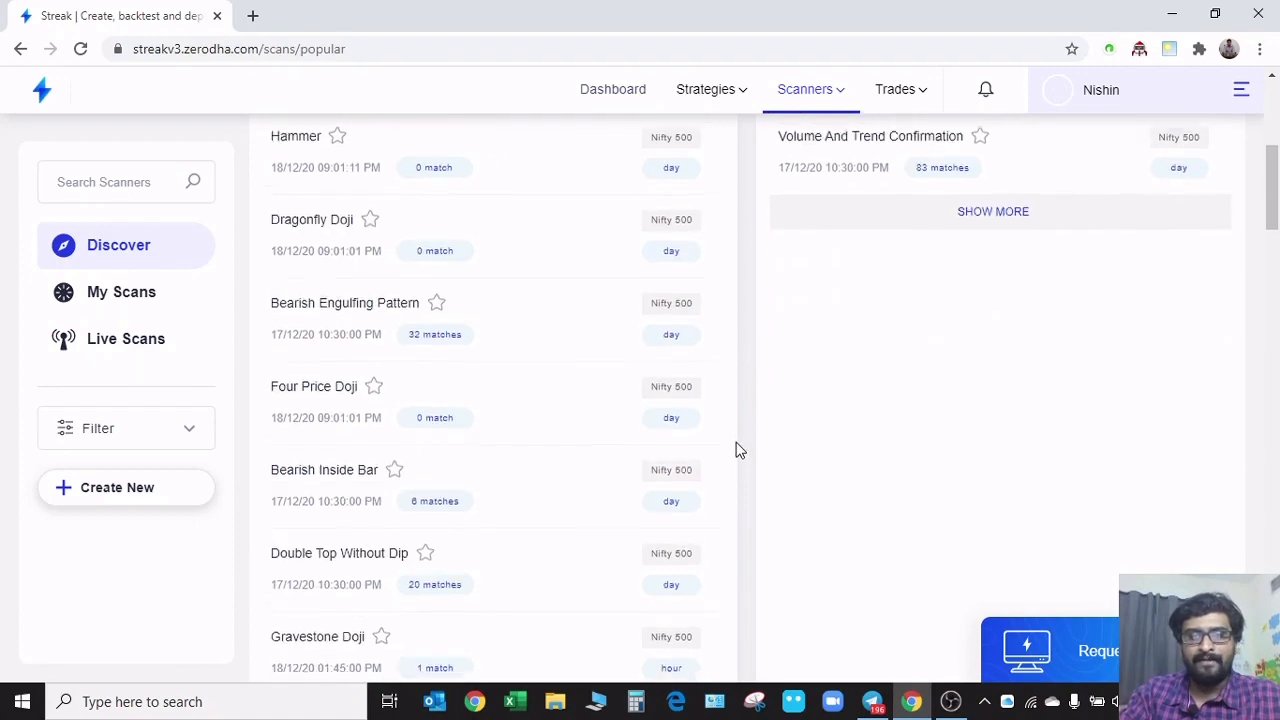
scroll(730, 458, down, 4)
scroll(730, 458, up, 10)
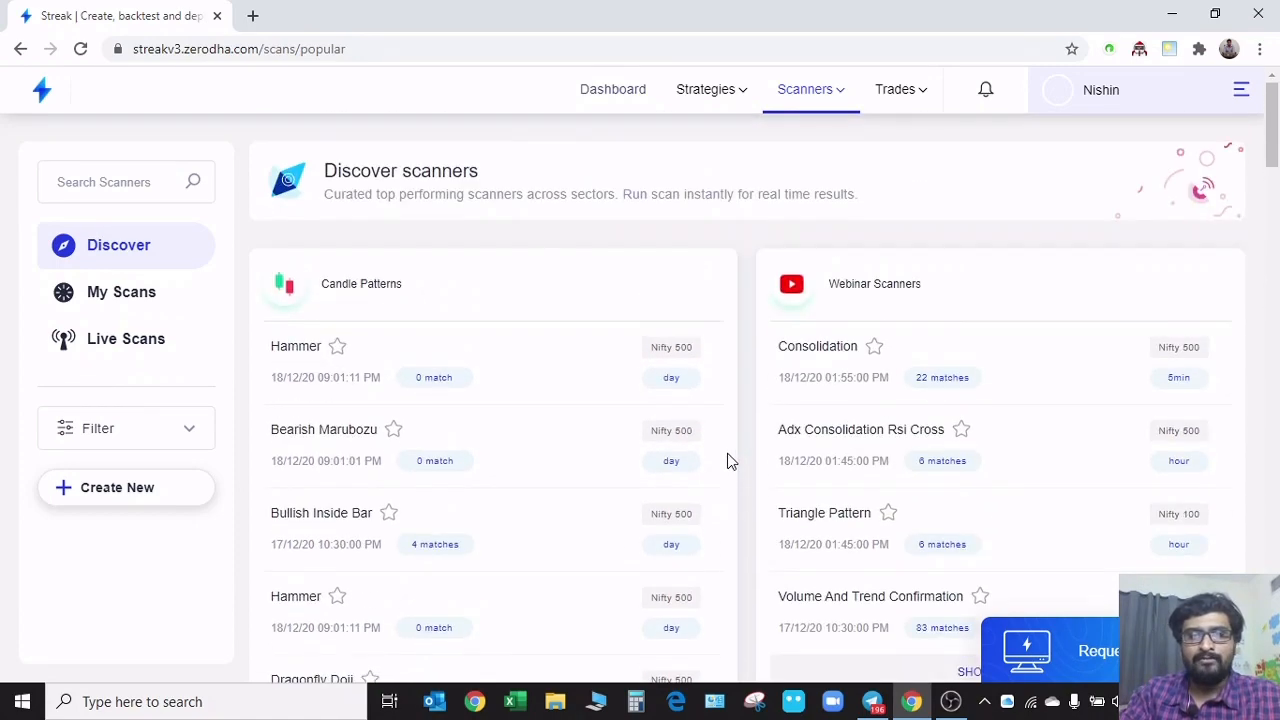
Browse the Bullish, Bearish, Intraday Bullish, Intraday Bearish, Range Breakout and Crossover scanner groups
scroll(749, 409, down, 8)
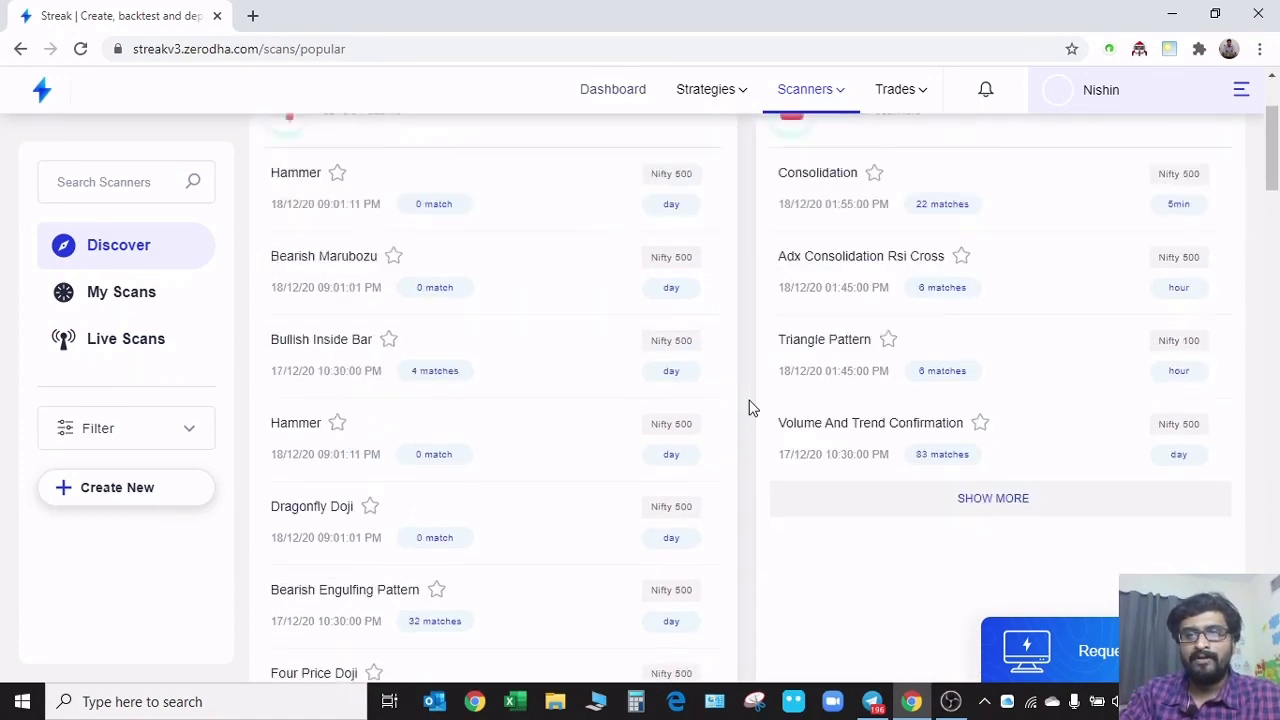
scroll(750, 420, down, 10)
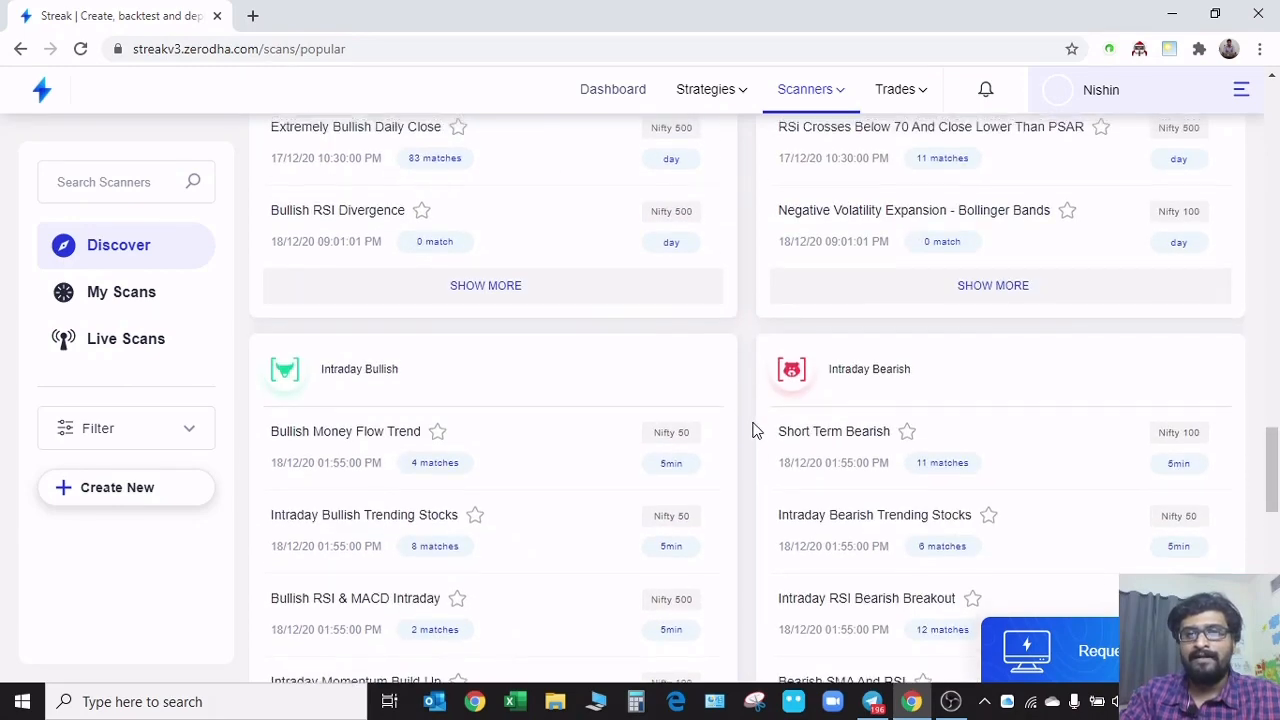
scroll(755, 433, up, 4)
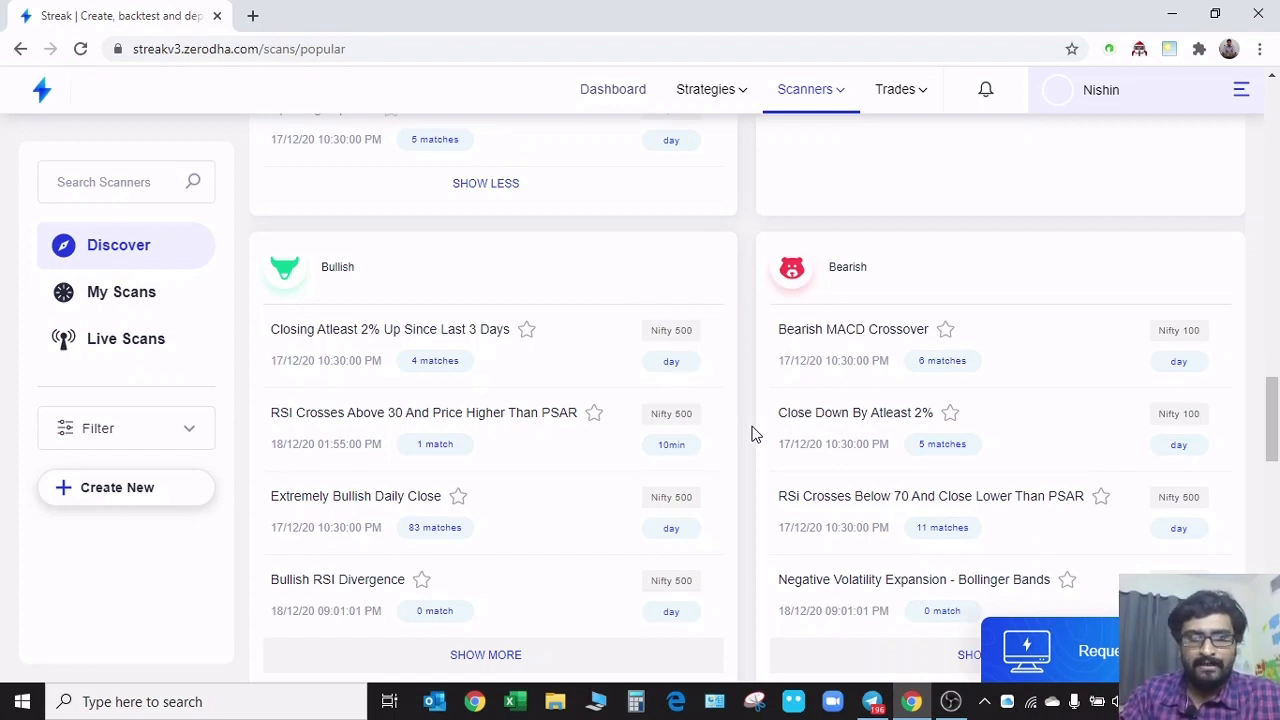
scroll(755, 433, down, 6)
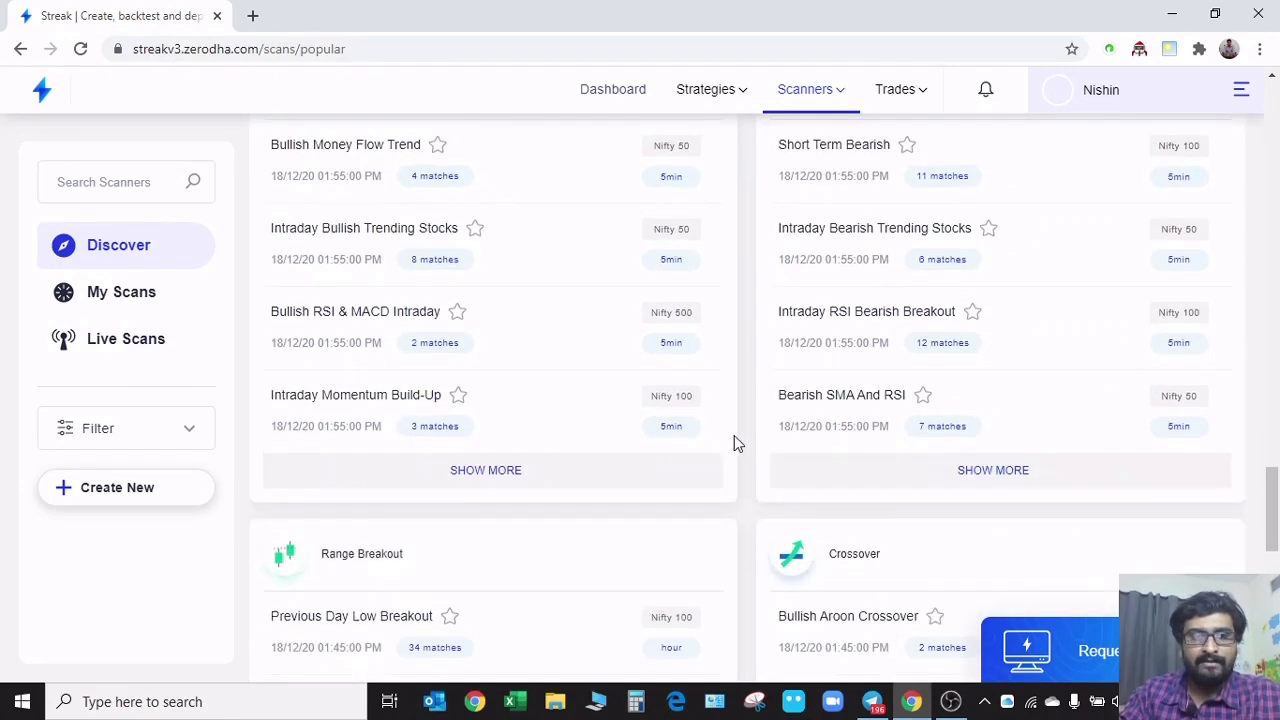
scroll(514, 491, up, 1)
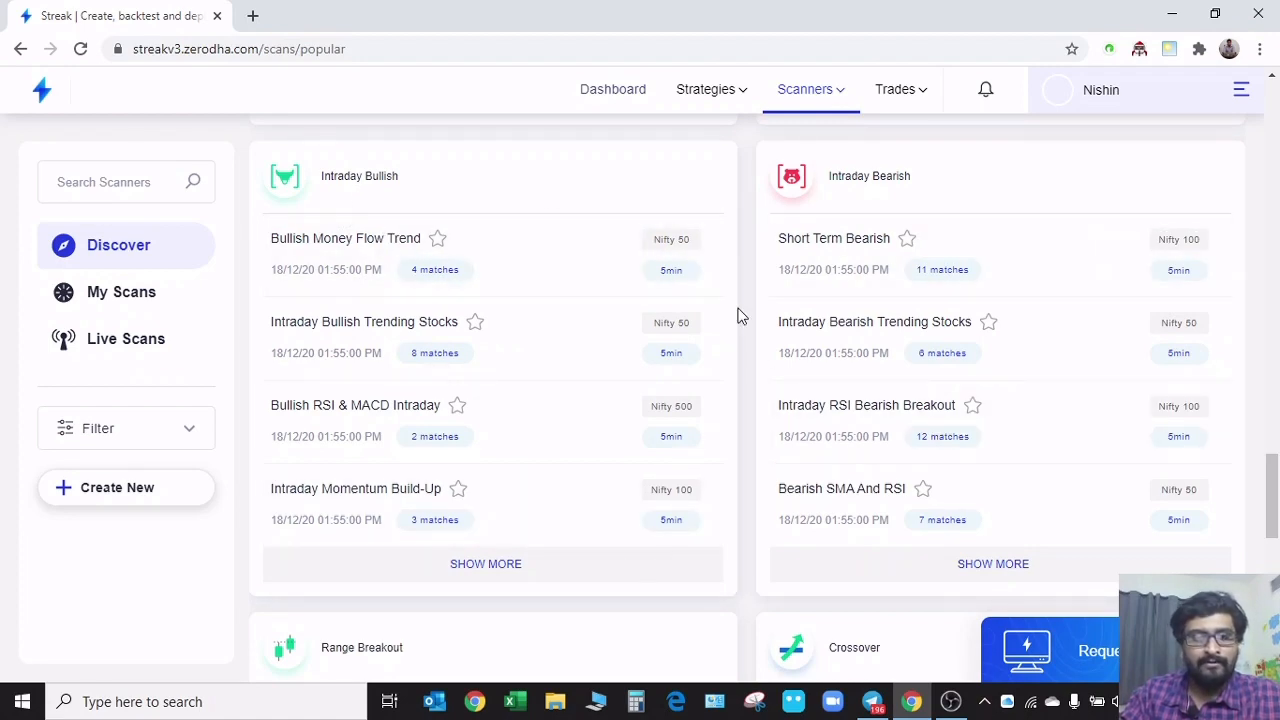
scroll(738, 316, down, 5)
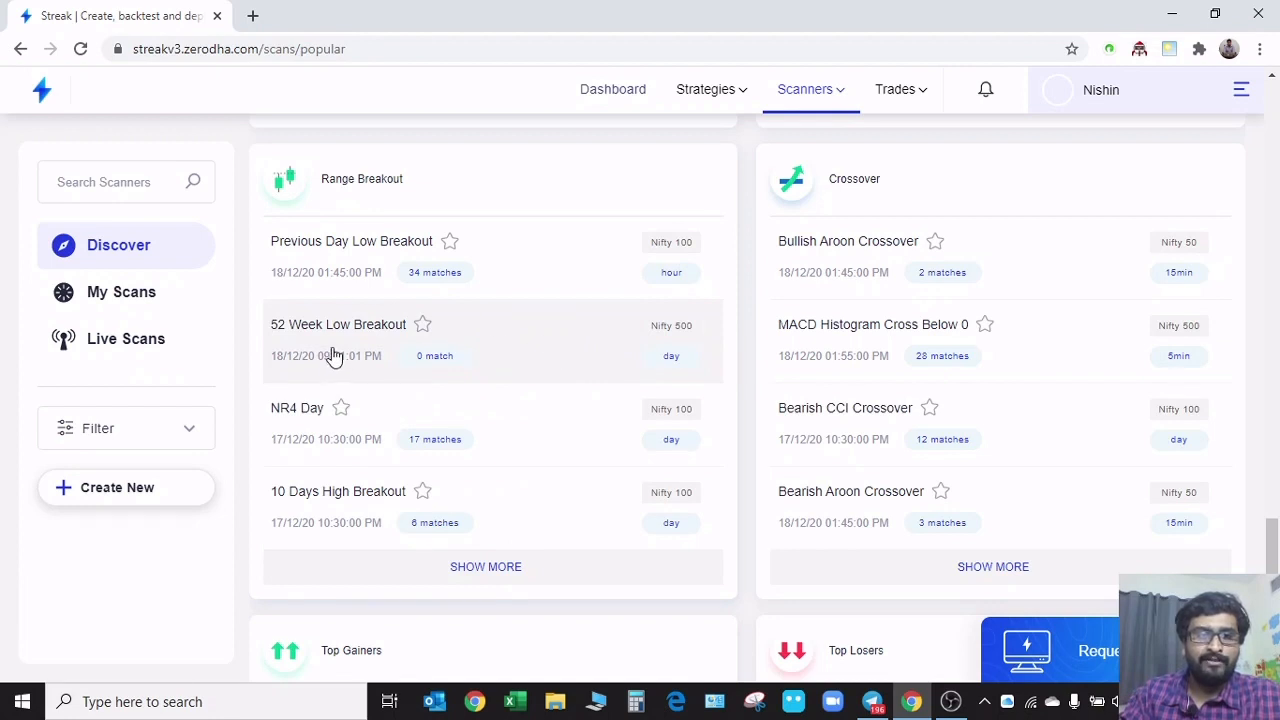
Open the 52 Week High Breakout scanner from the expanded Range Breakout group and examine its condition and matching instruments
click(505, 572)
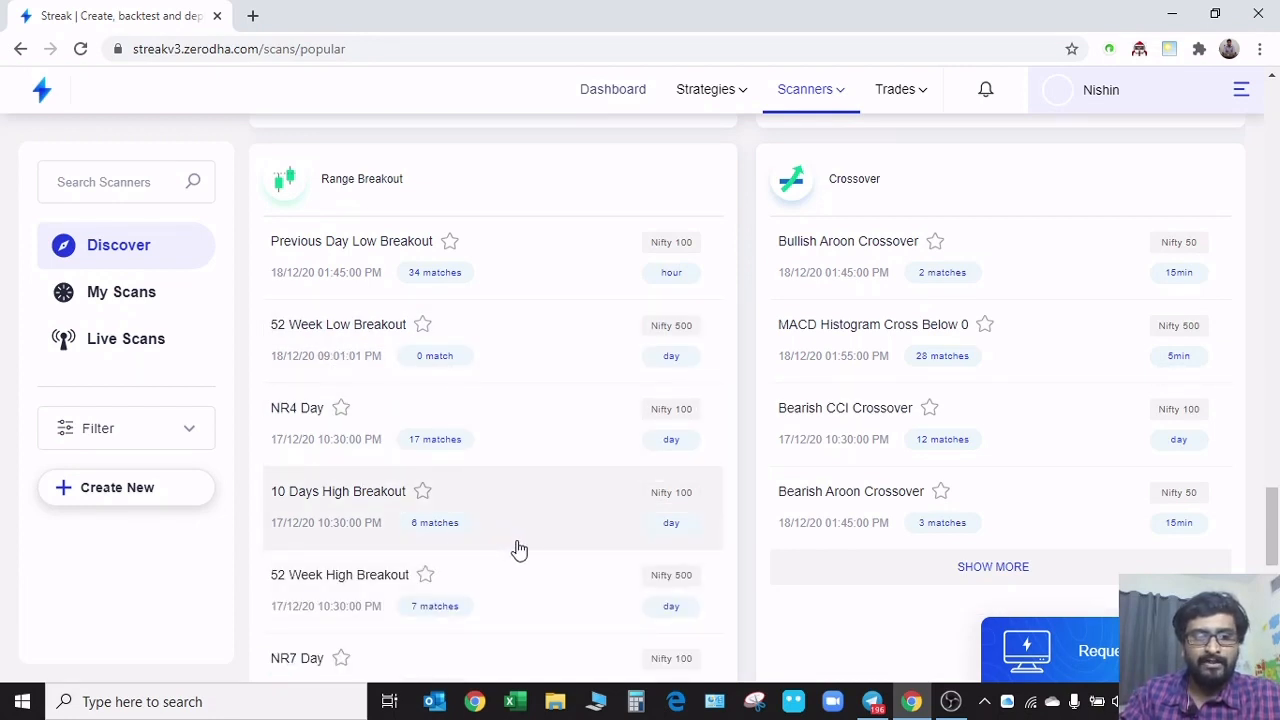
scroll(518, 549, down, 2)
click(524, 420)
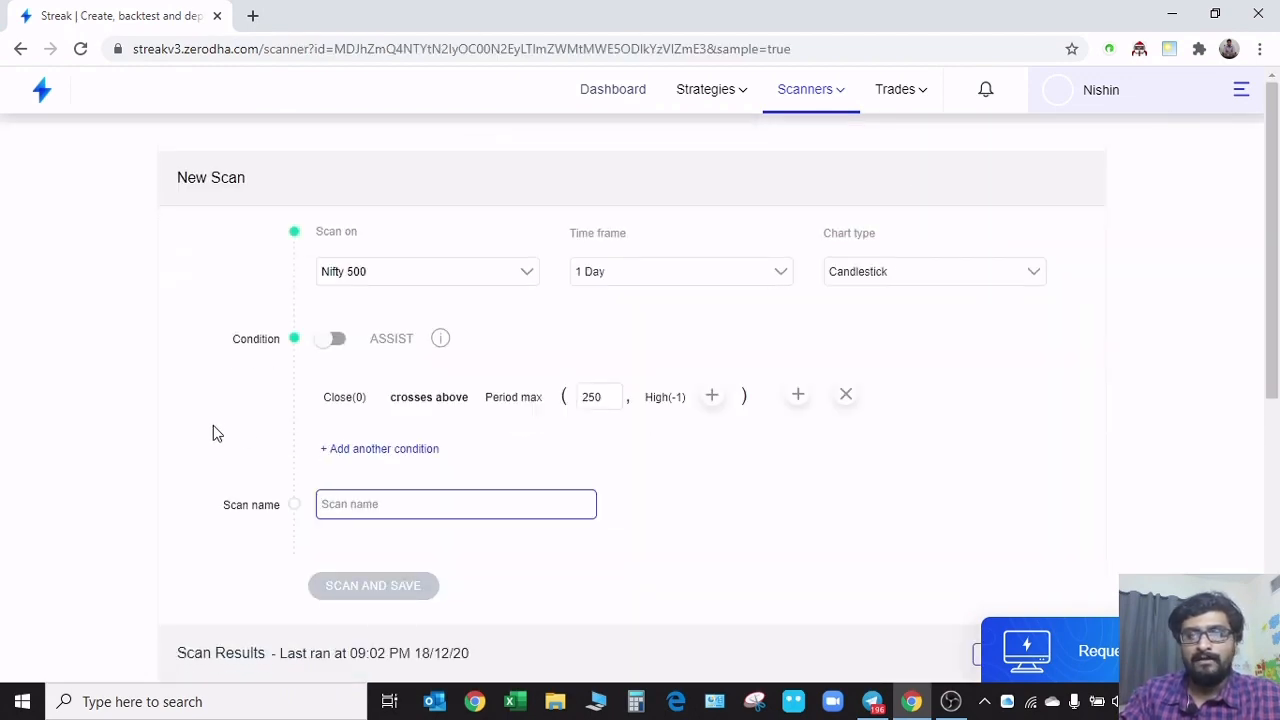
scroll(213, 432, down, 5)
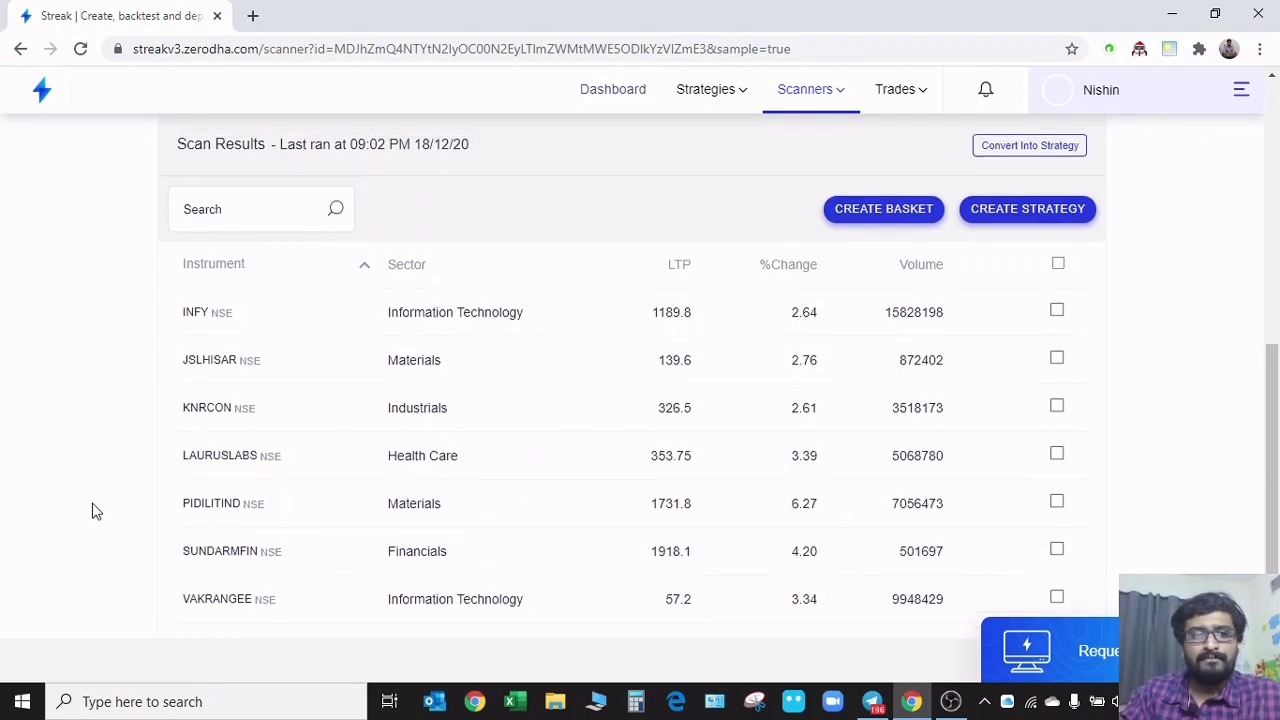
scroll(88, 517, up, 4)
scroll(93, 525, down, 4)
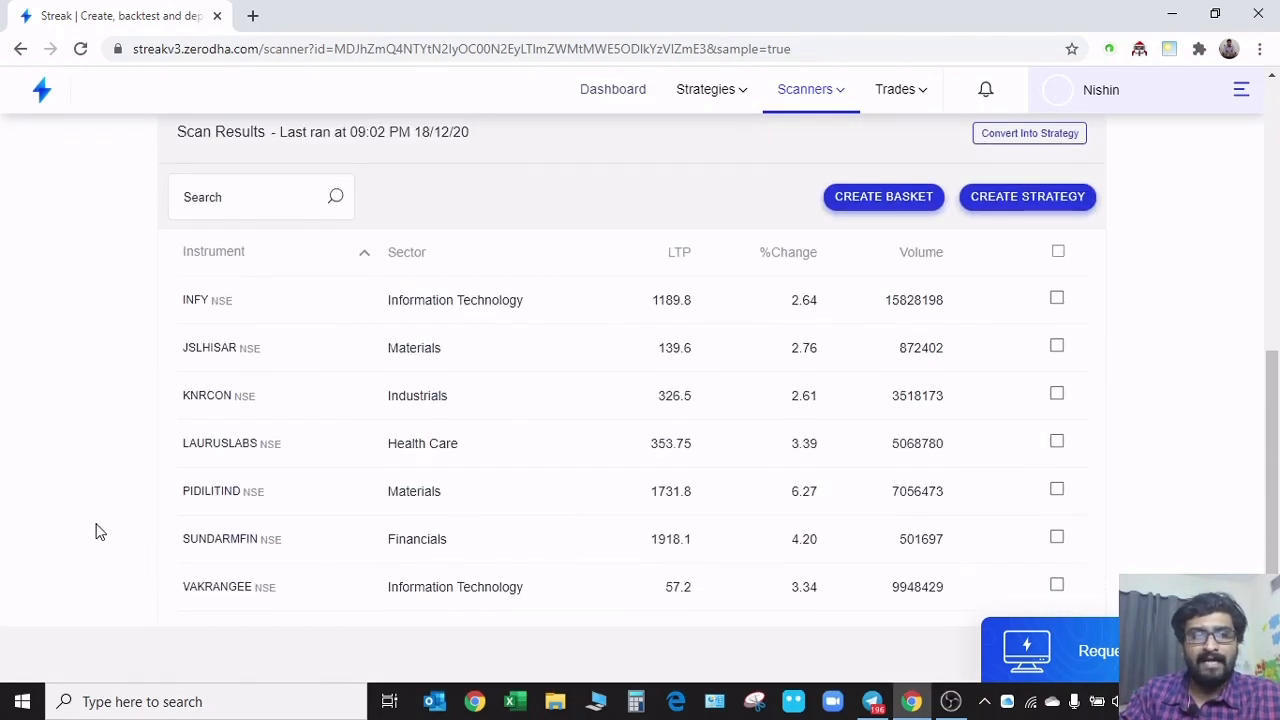
scroll(104, 523, up, 4)
scroll(104, 524, up, 2)
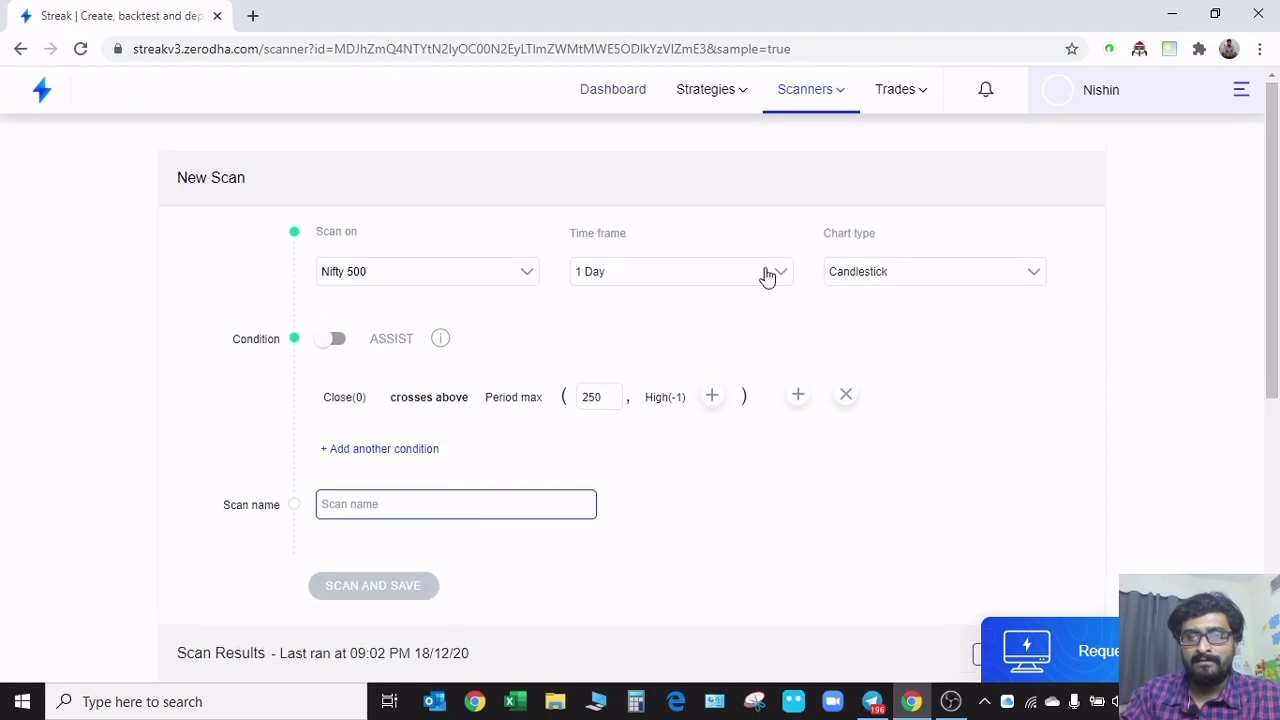
Go back to Discover scanners and expand the Bullish group to browse its additional scanners
mouse_move(854, 106)
click(846, 148)
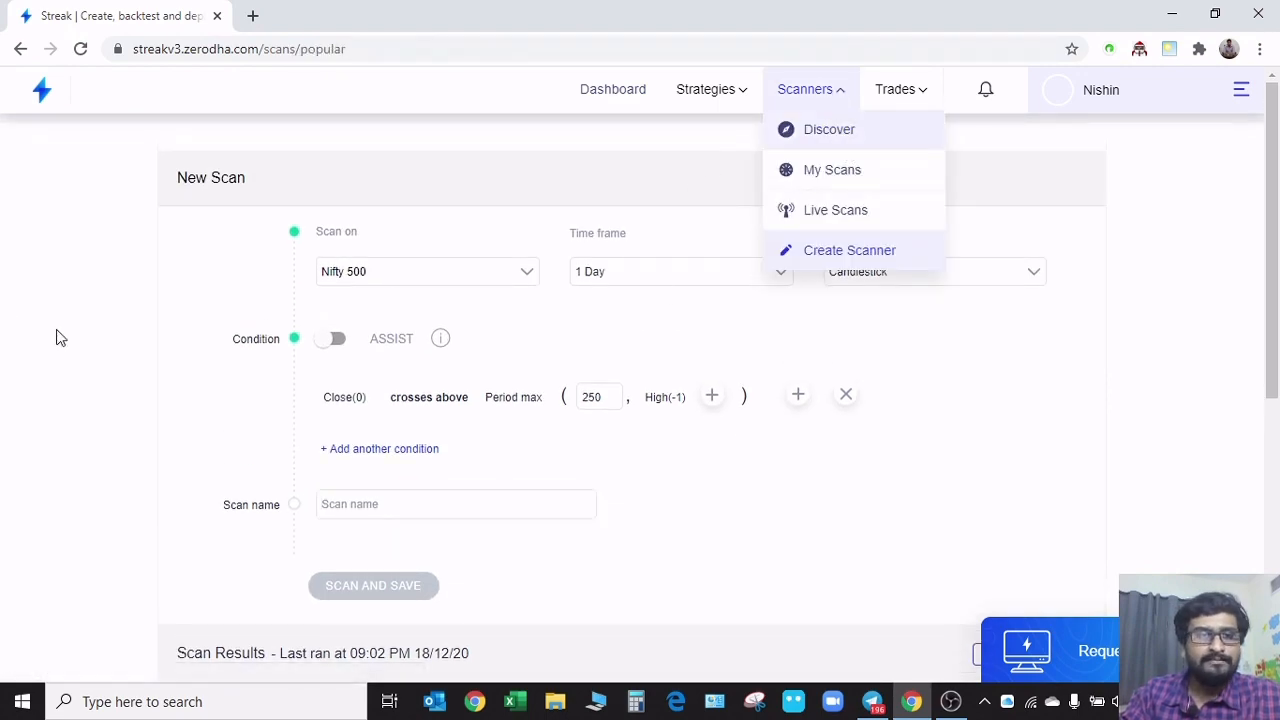
scroll(643, 491, down, 7)
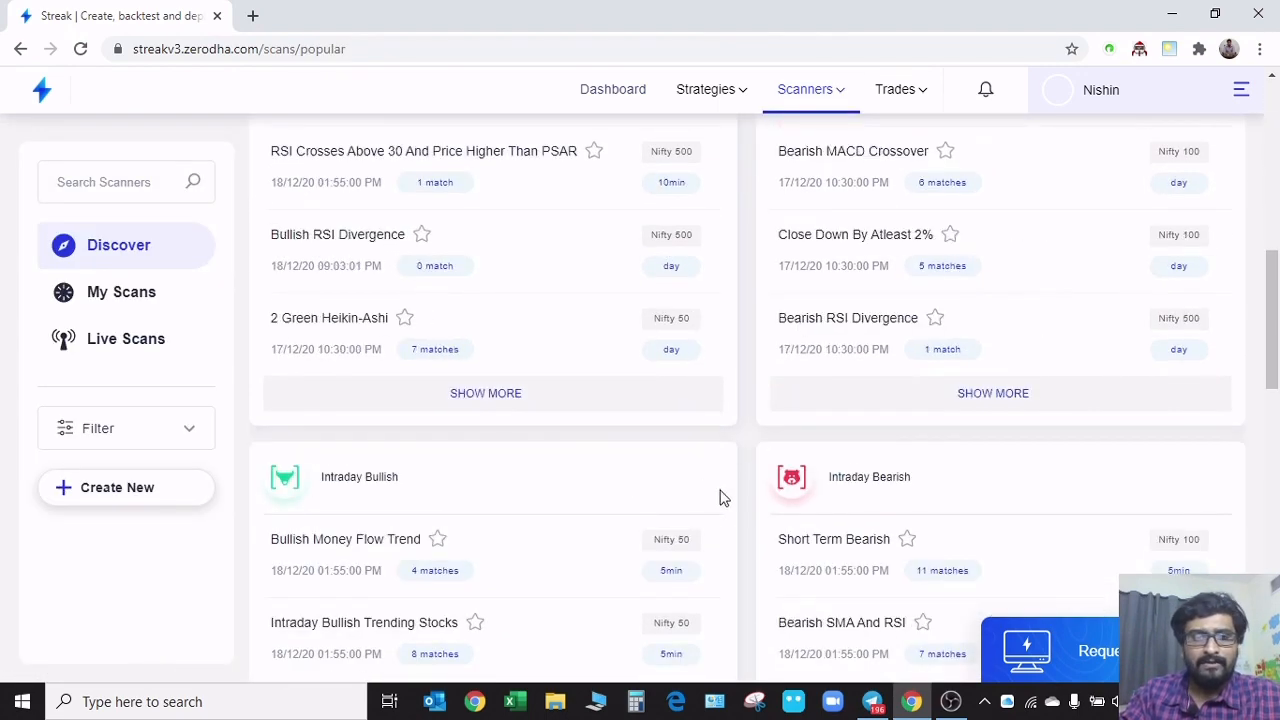
click(533, 401)
scroll(484, 527, down, 3)
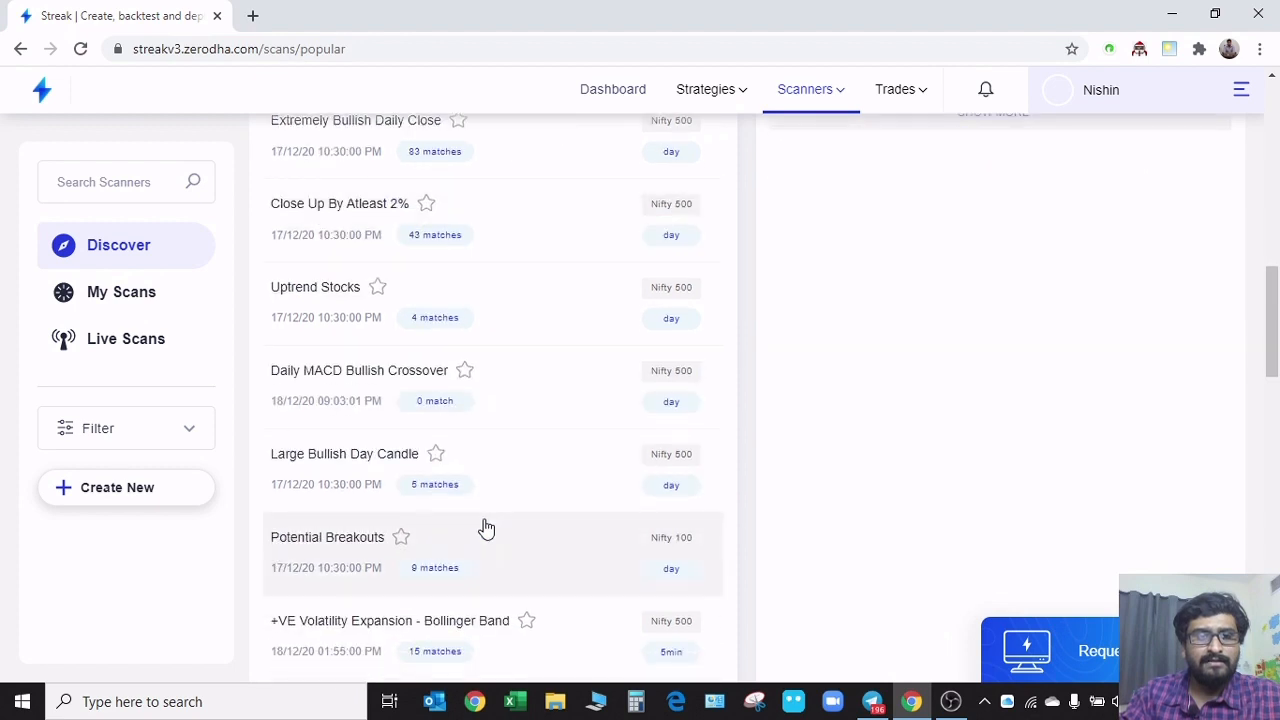
Open the Uptrend Stocks scanner and examine its price and RSI conditions and its matching instruments
click(587, 317)
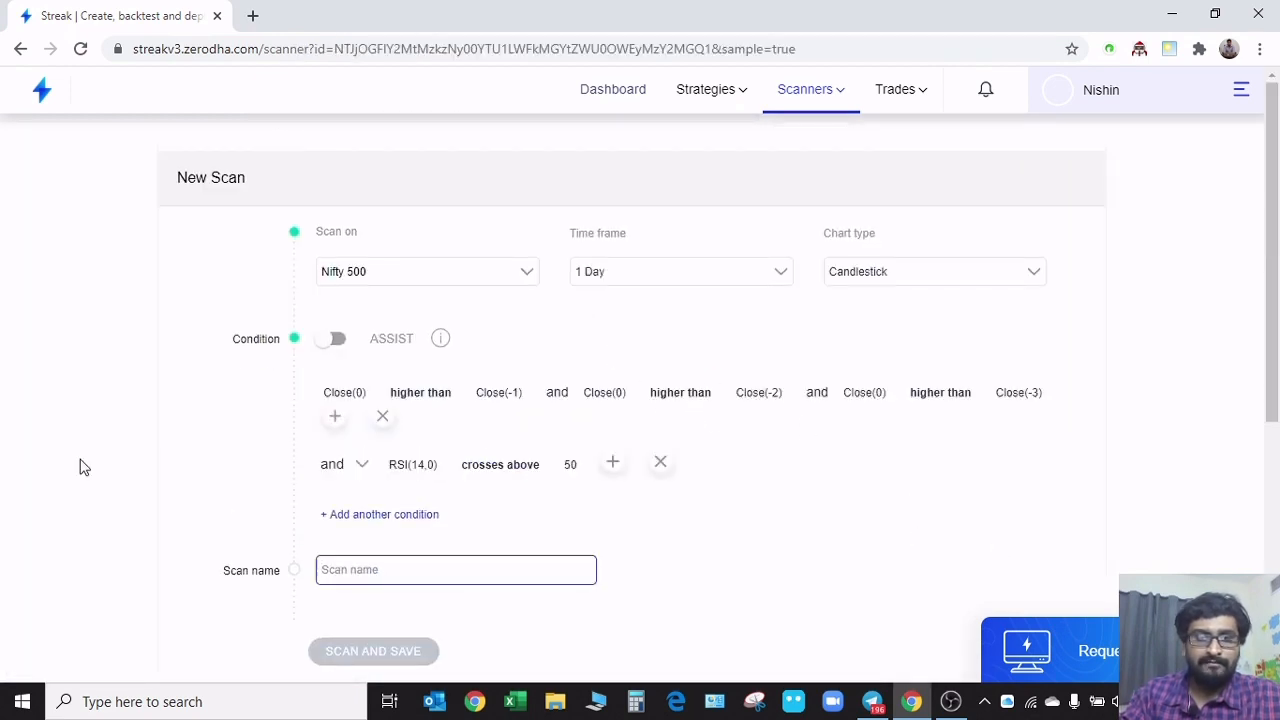
scroll(134, 460, down, 5)
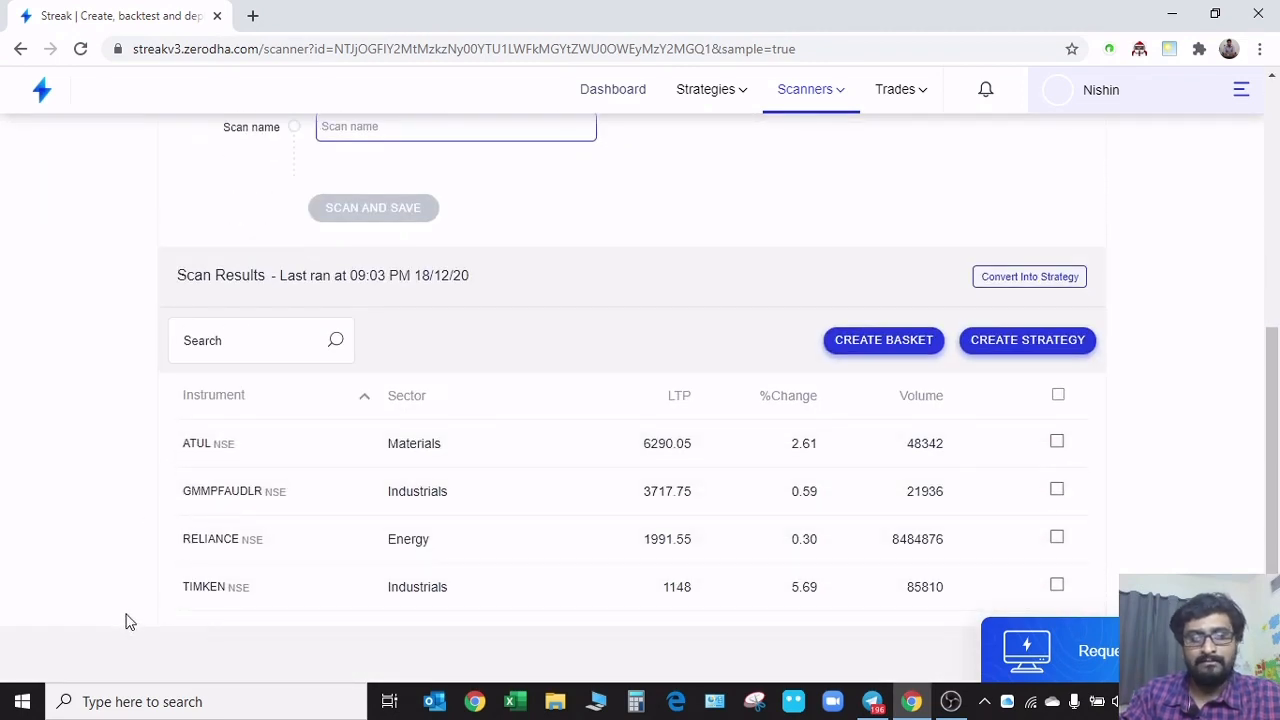
scroll(124, 618, up, 5)
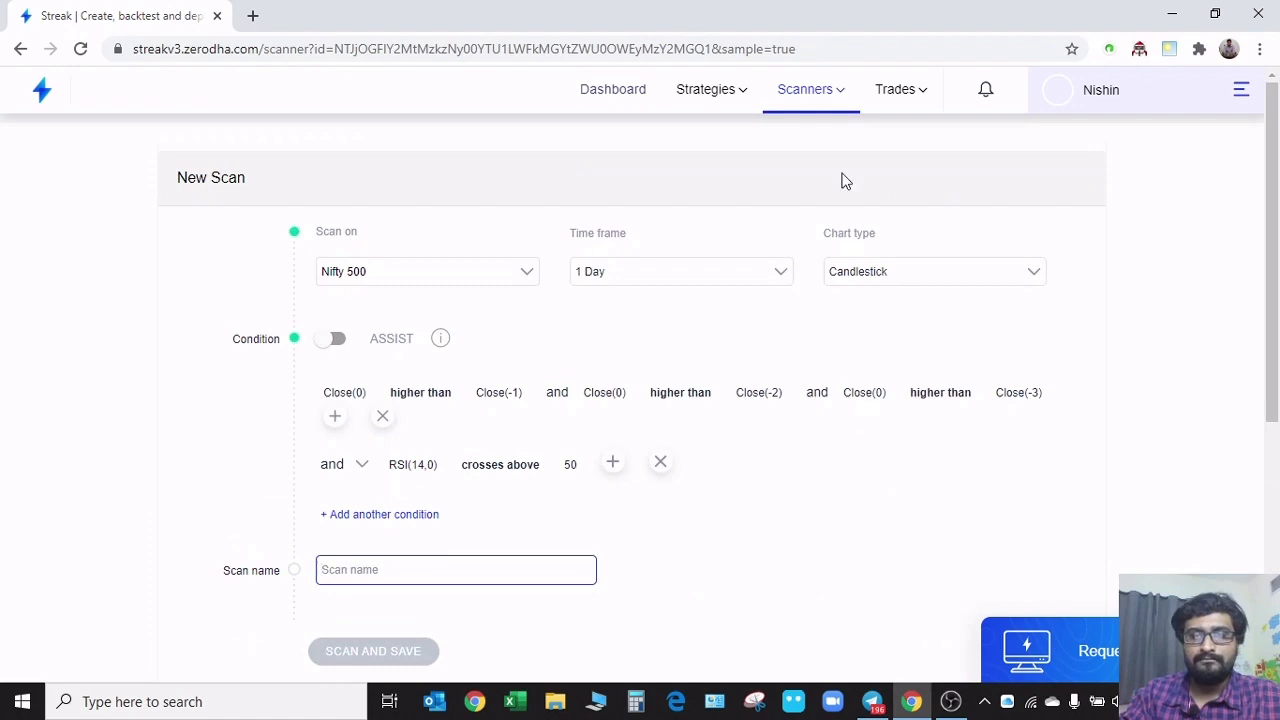
Return to Discover scanners and expand the Range Breakout group to view all its scanners
click(816, 130)
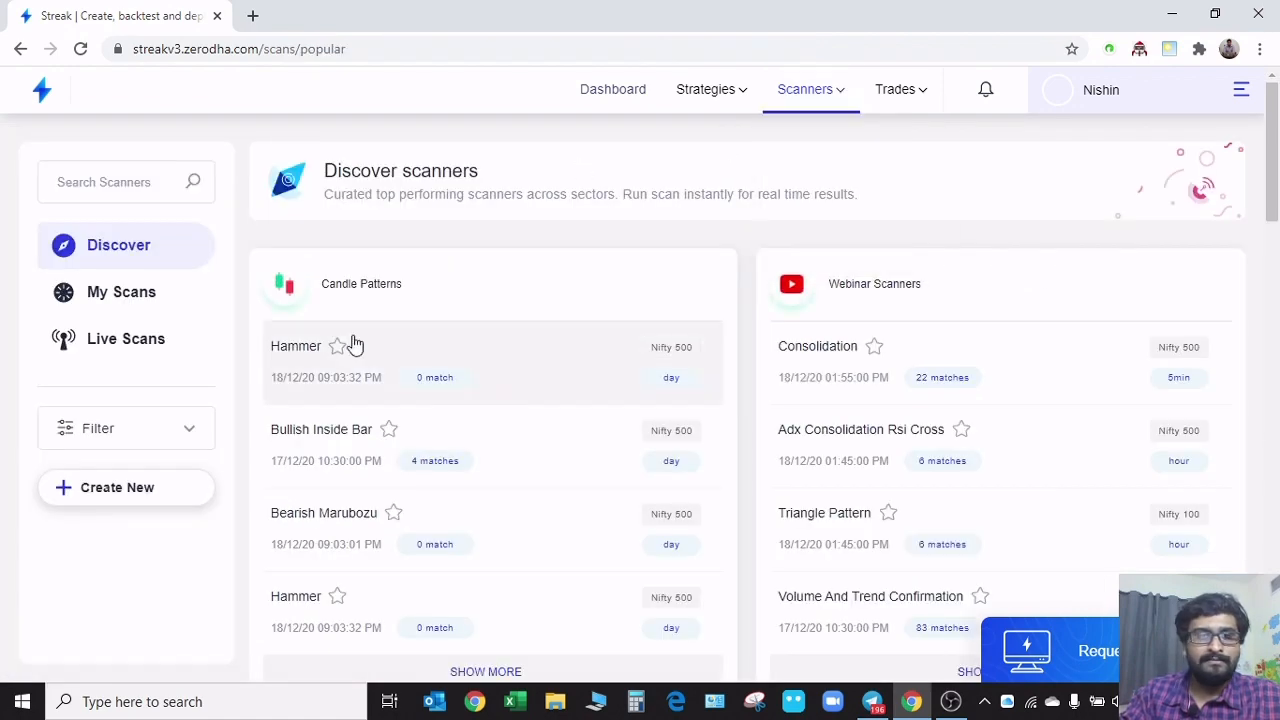
scroll(714, 457, down, 8)
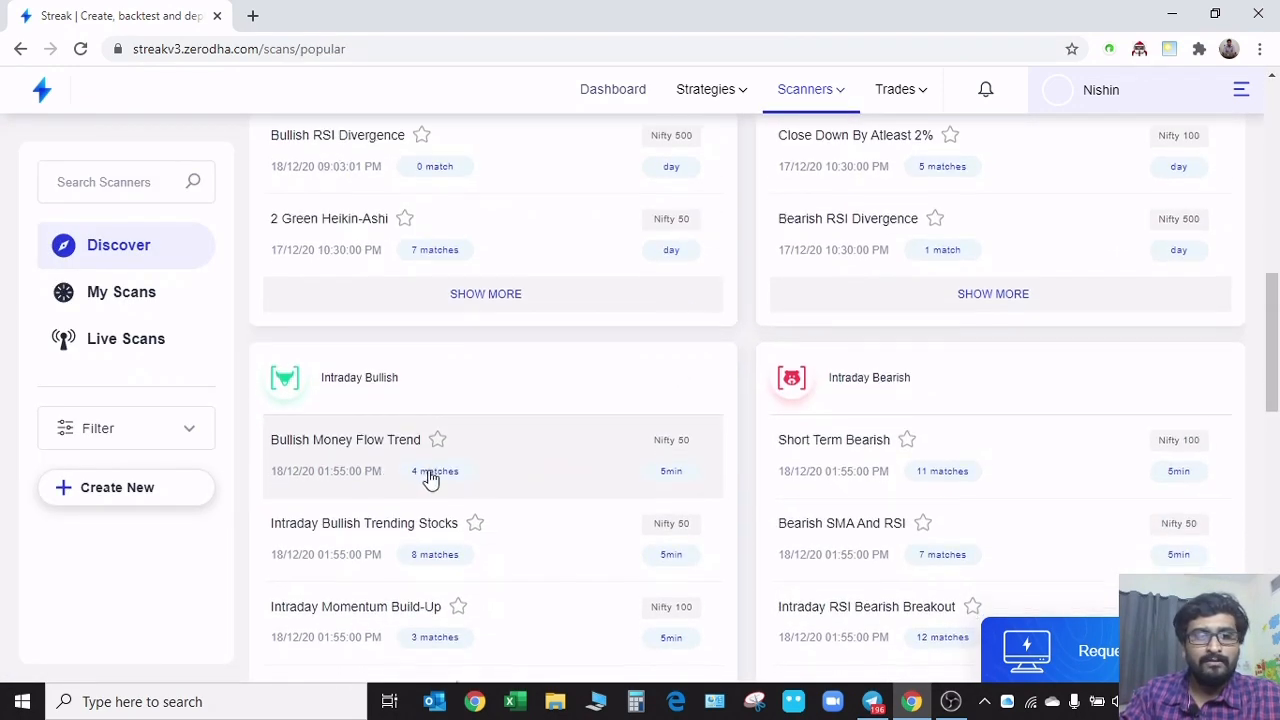
scroll(430, 480, down, 7)
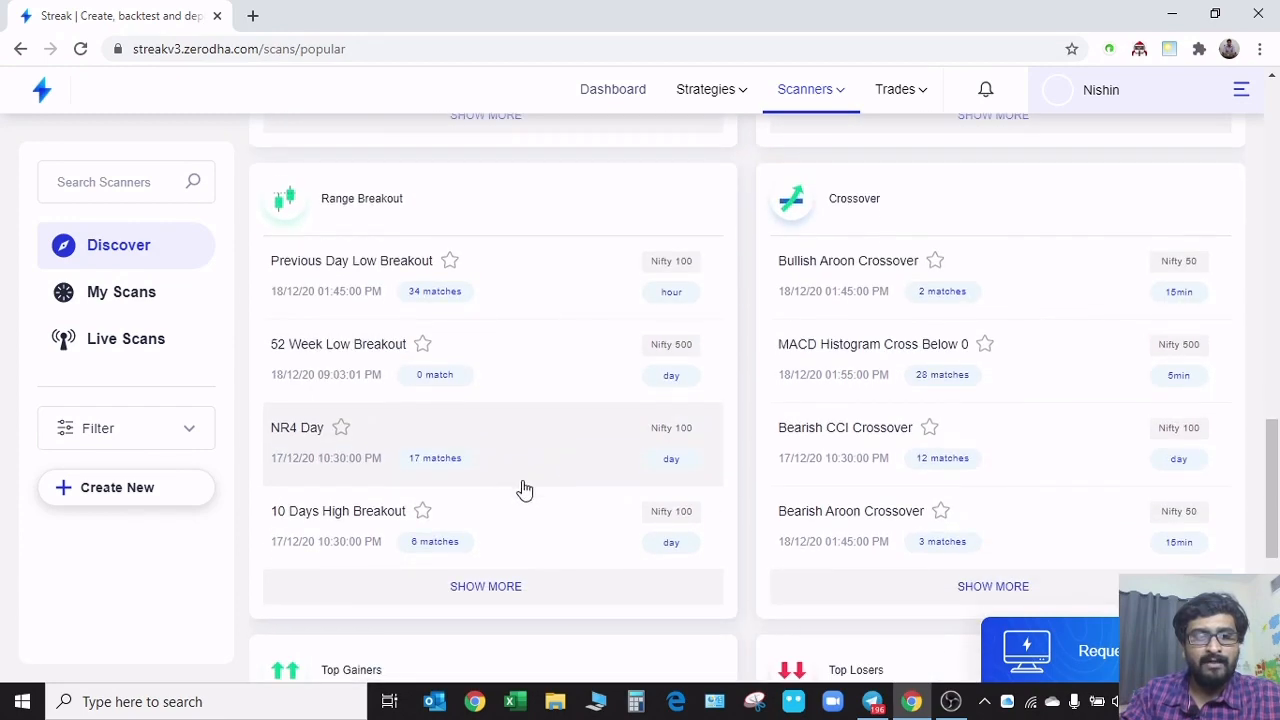
click(495, 600)
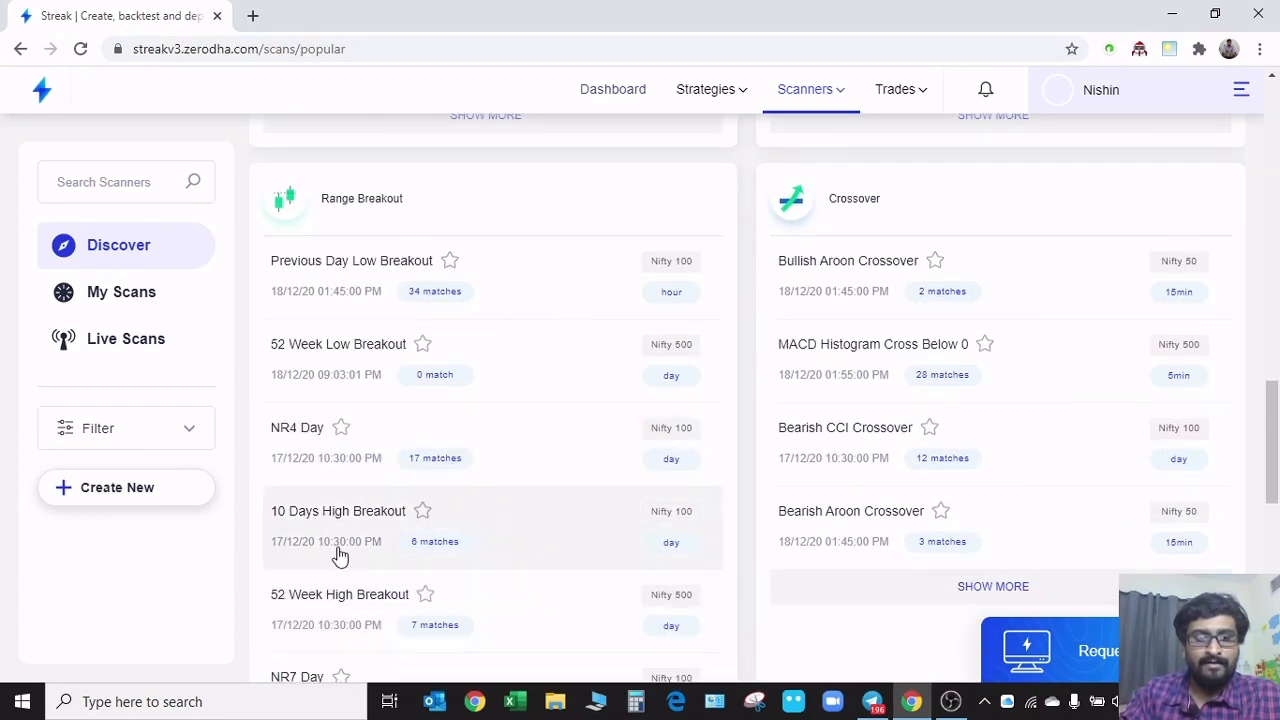
scroll(391, 486, down, 1)
scroll(371, 491, down, 1)
scroll(352, 540, down, 1)
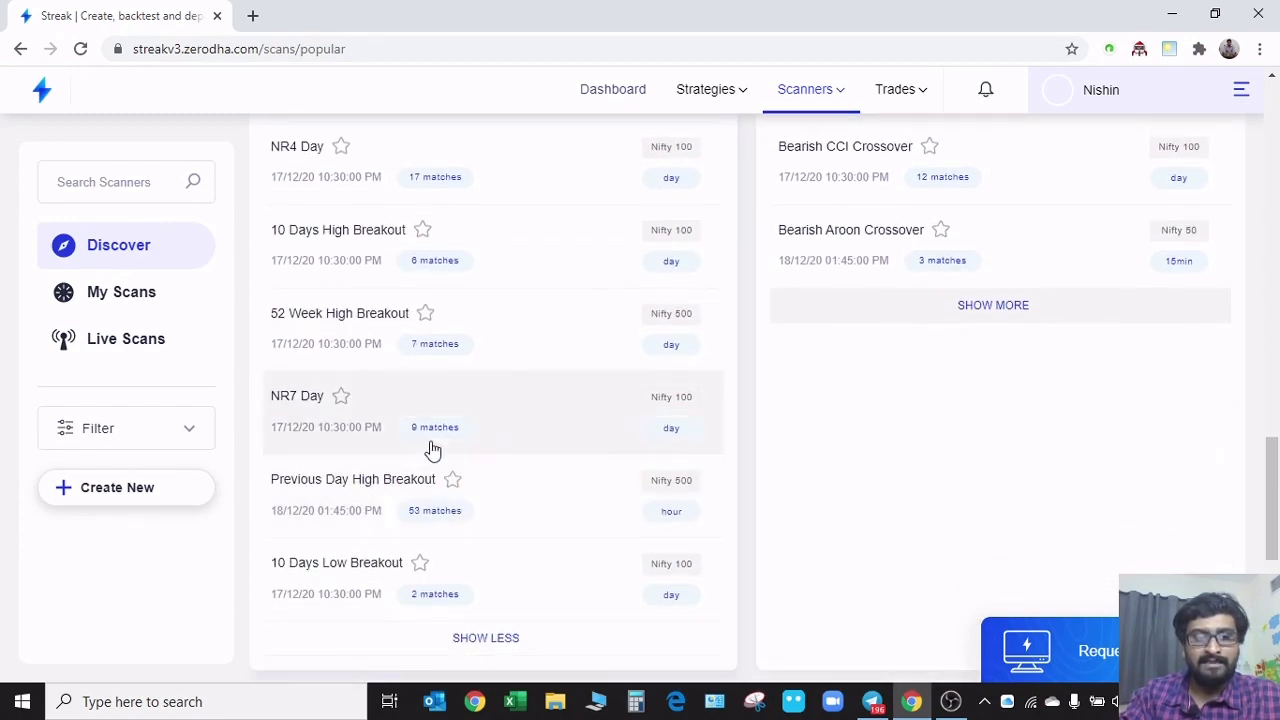
Open the NR7 Day scanner and examine its range condition and matching instruments
click(539, 428)
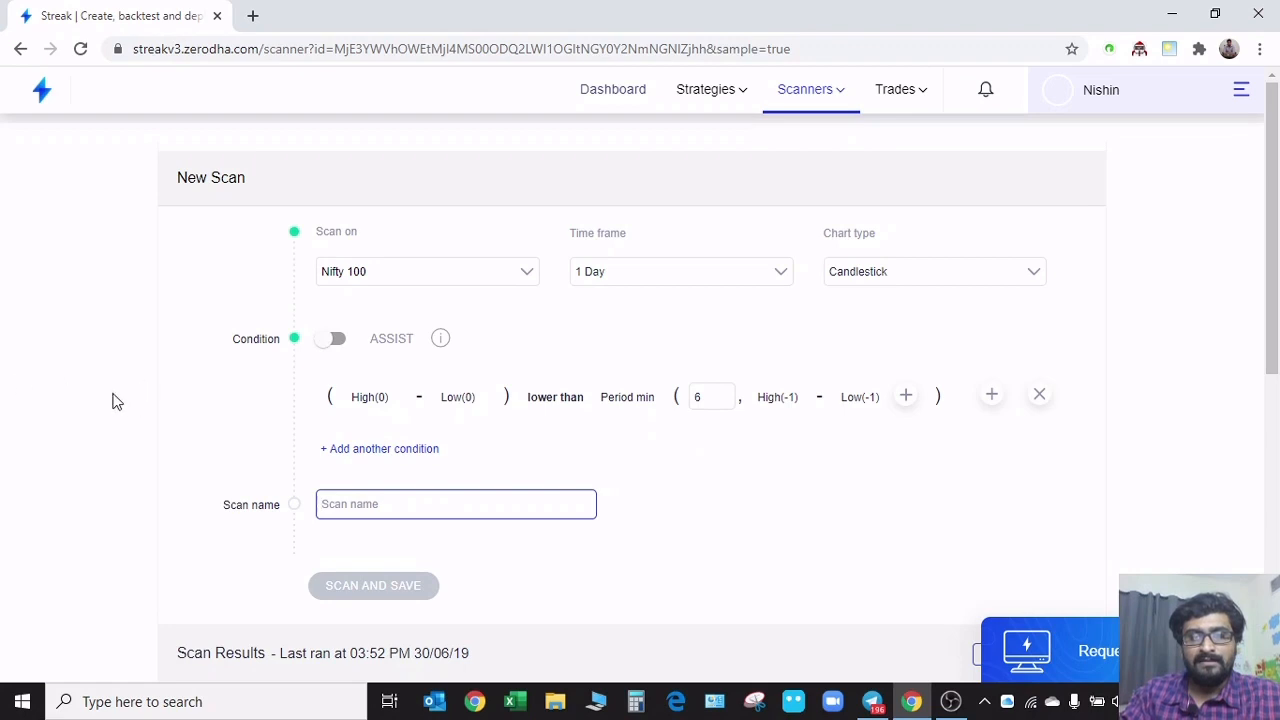
scroll(190, 405, down, 6)
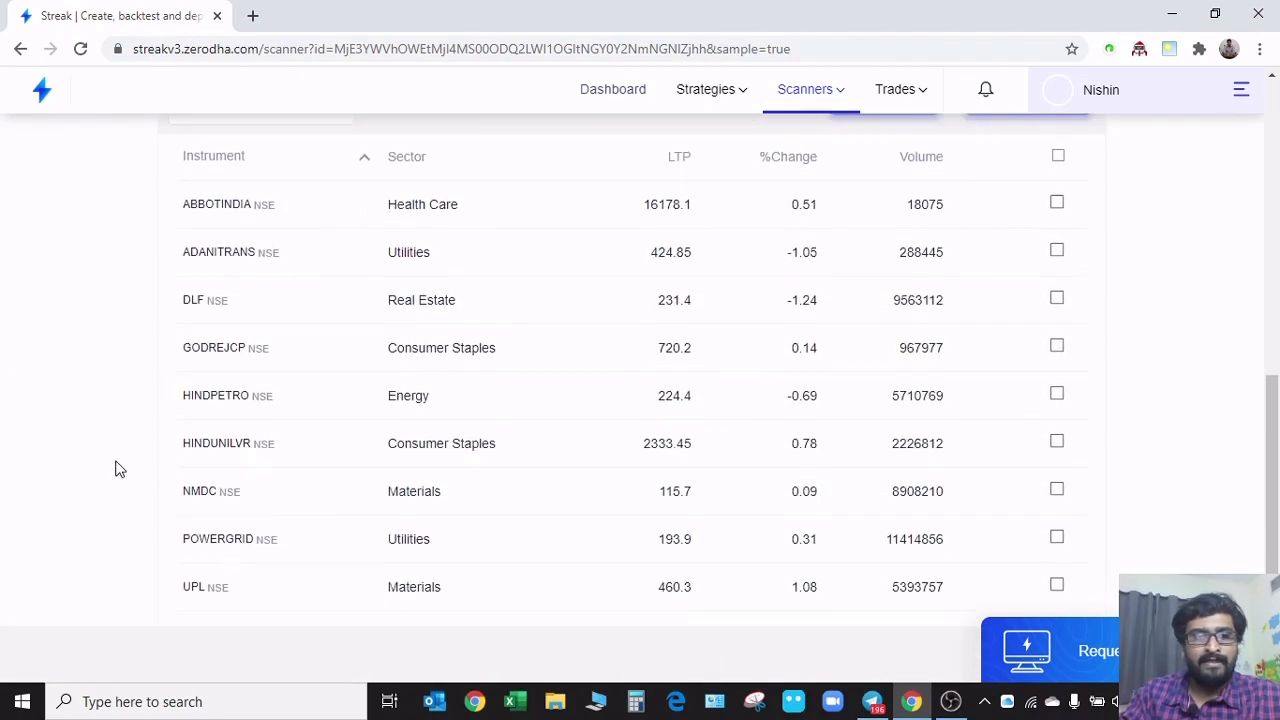
scroll(172, 537, up, 2)
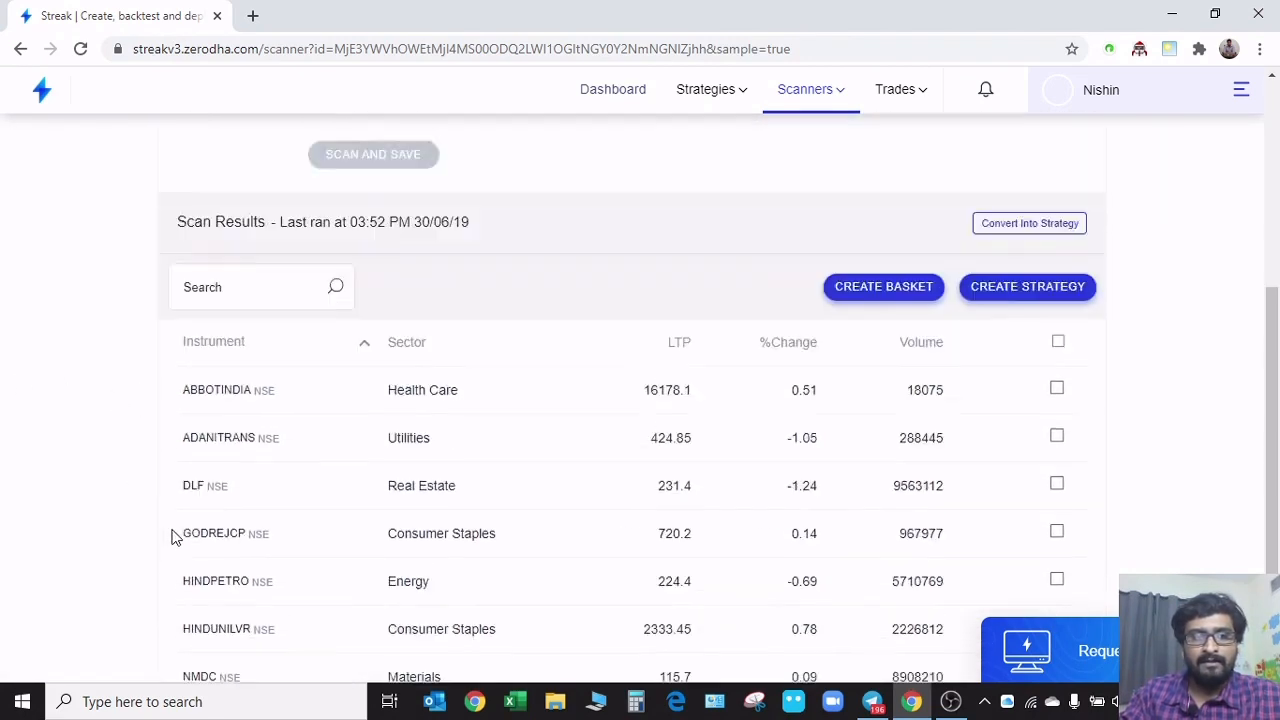
scroll(172, 537, up, 4)
scroll(151, 537, down, 5)
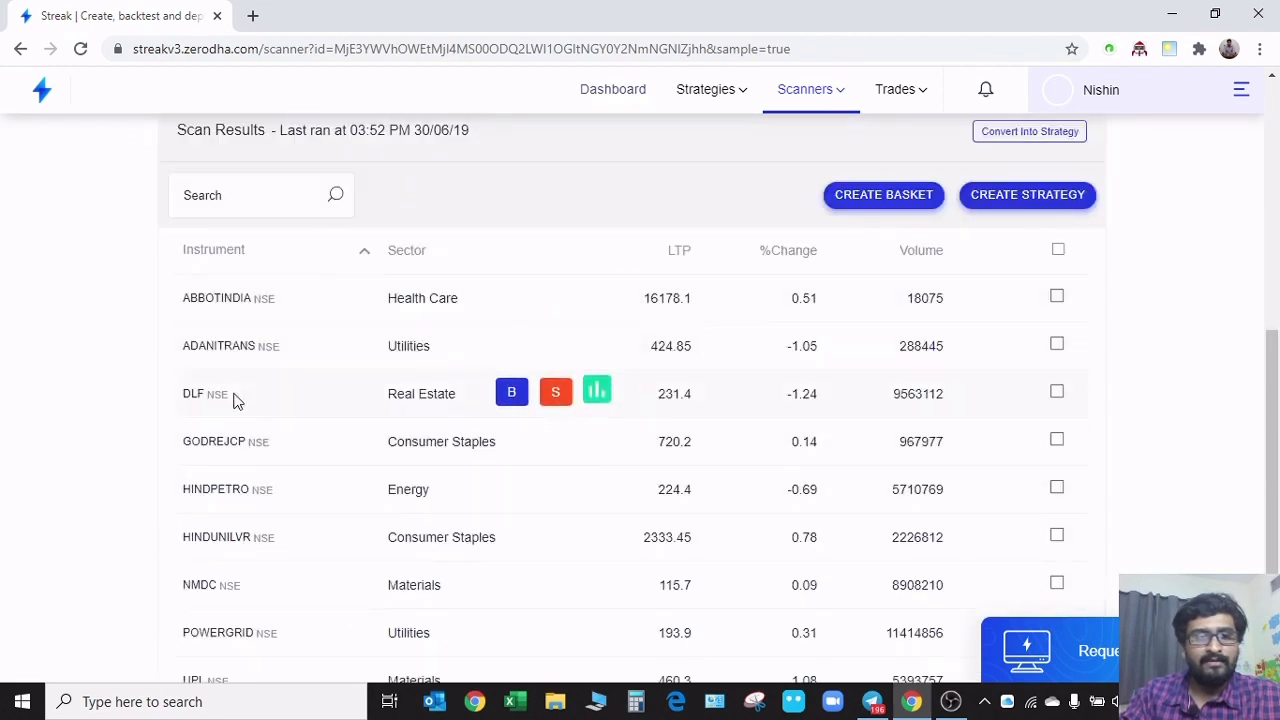
scroll(246, 540, down, 1)
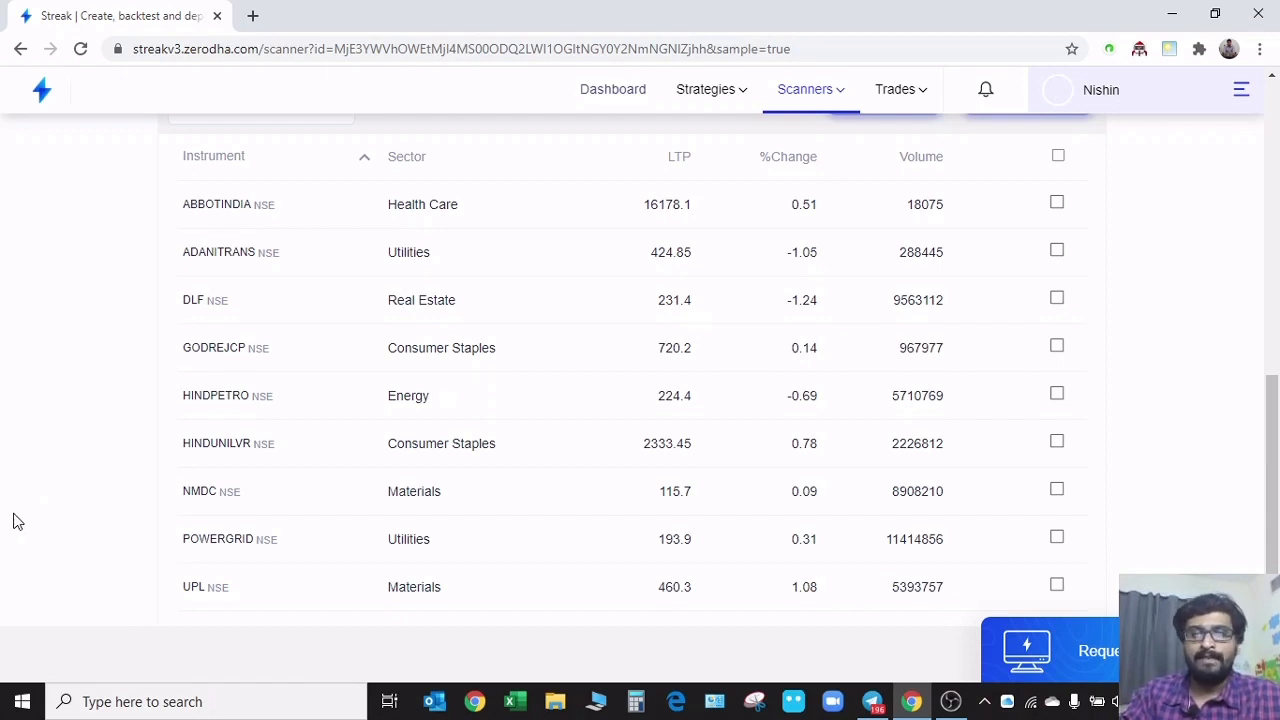
Select all the instruments in the NR7 Day scan results and save them as a basket named NR7 Dec-19
scroll(30, 478, up, 6)
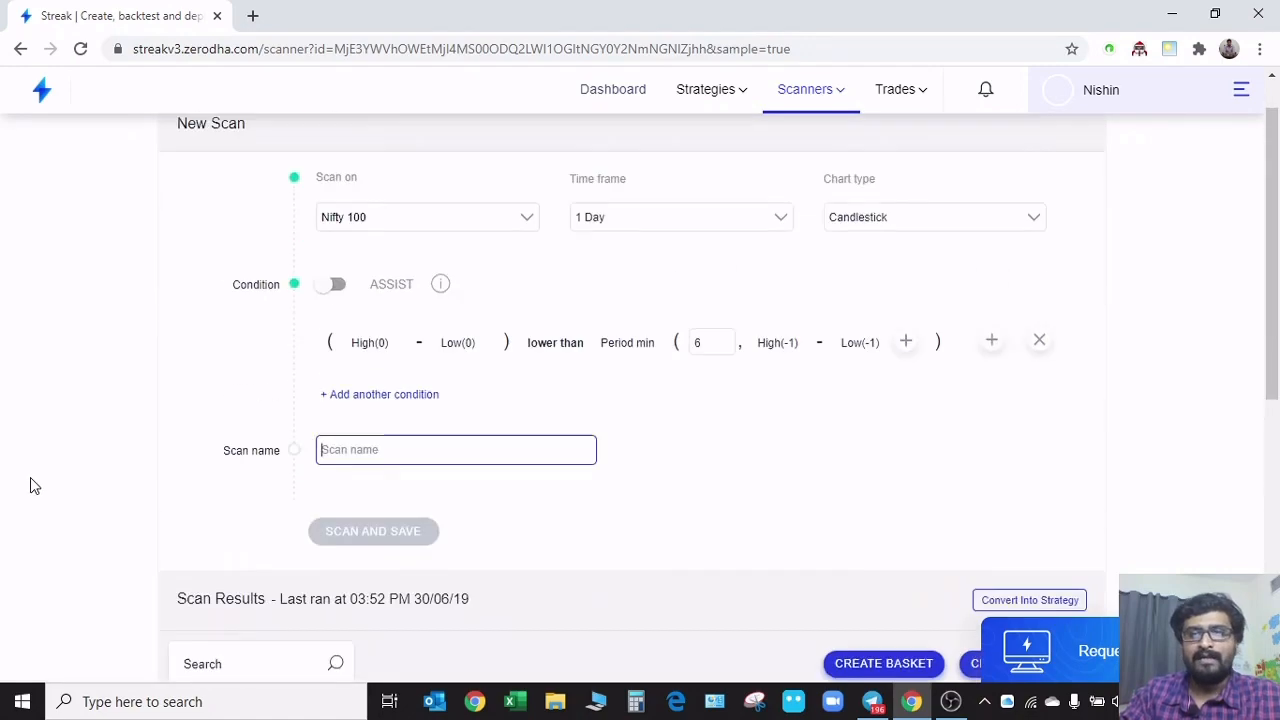
scroll(28, 495, down, 4)
scroll(28, 498, down, 2)
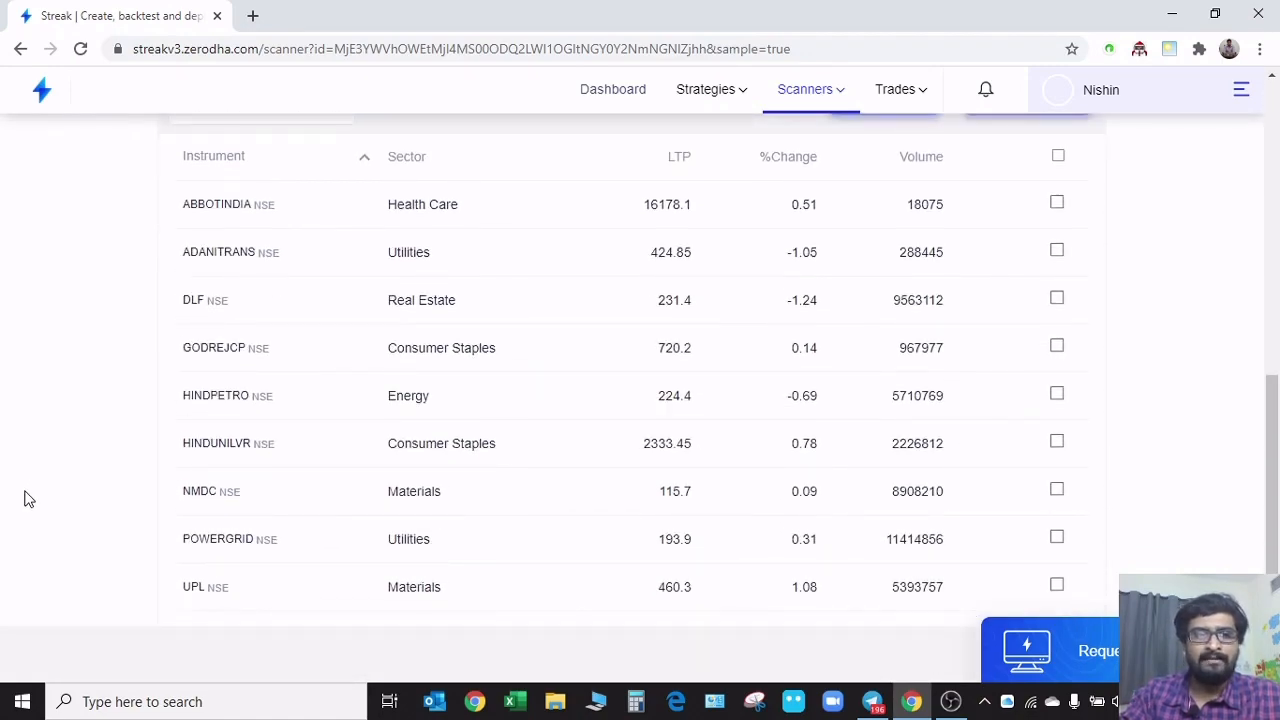
scroll(28, 498, up, 1)
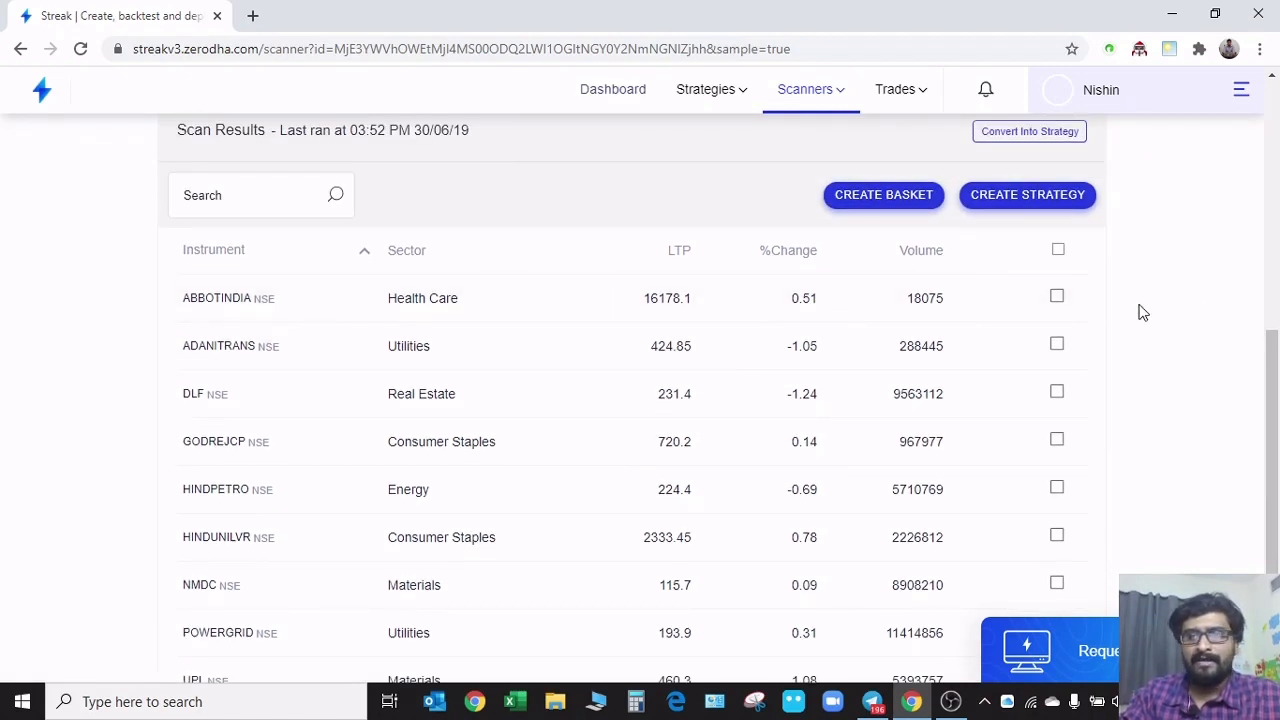
click(1059, 250)
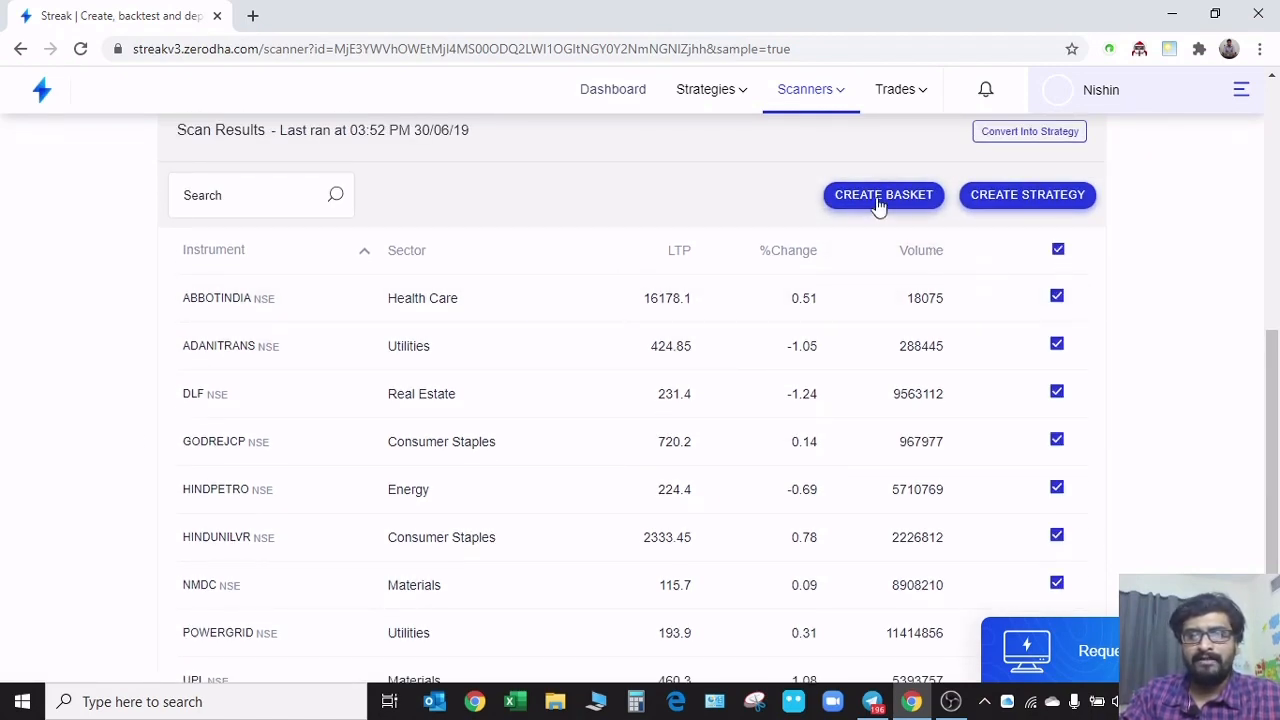
click(880, 198)
click(472, 235)
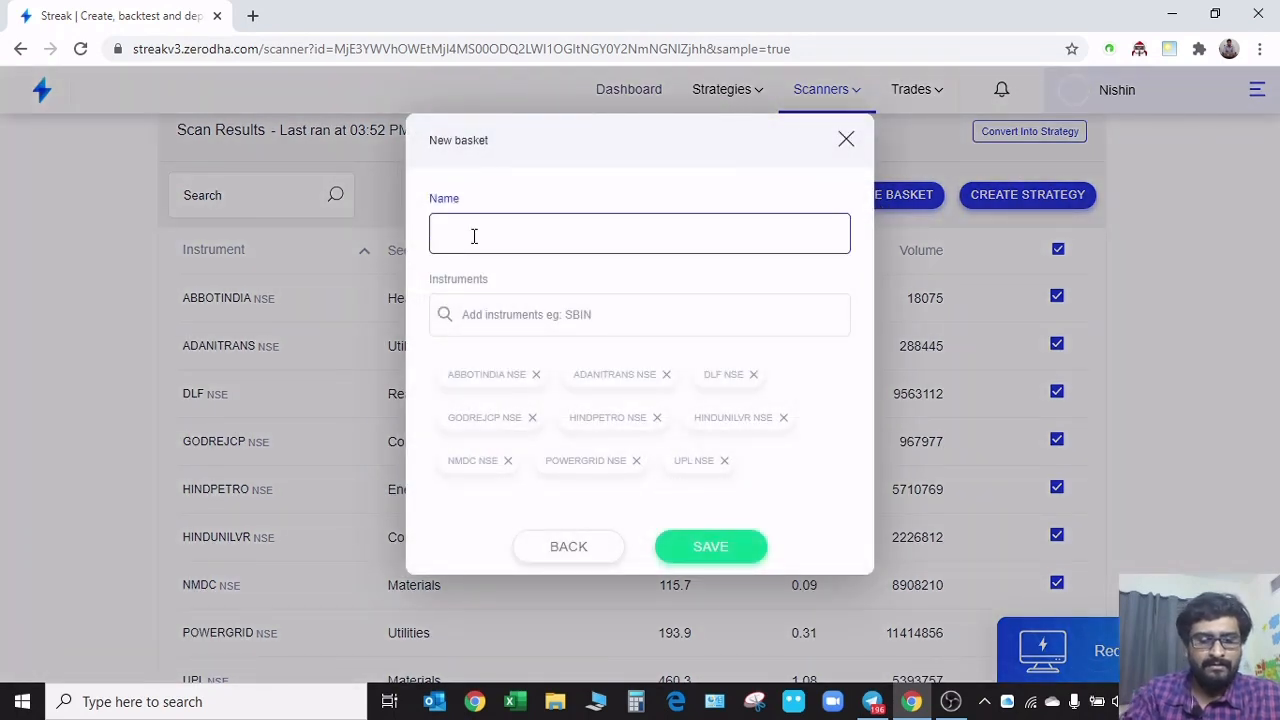
text(NR7 )
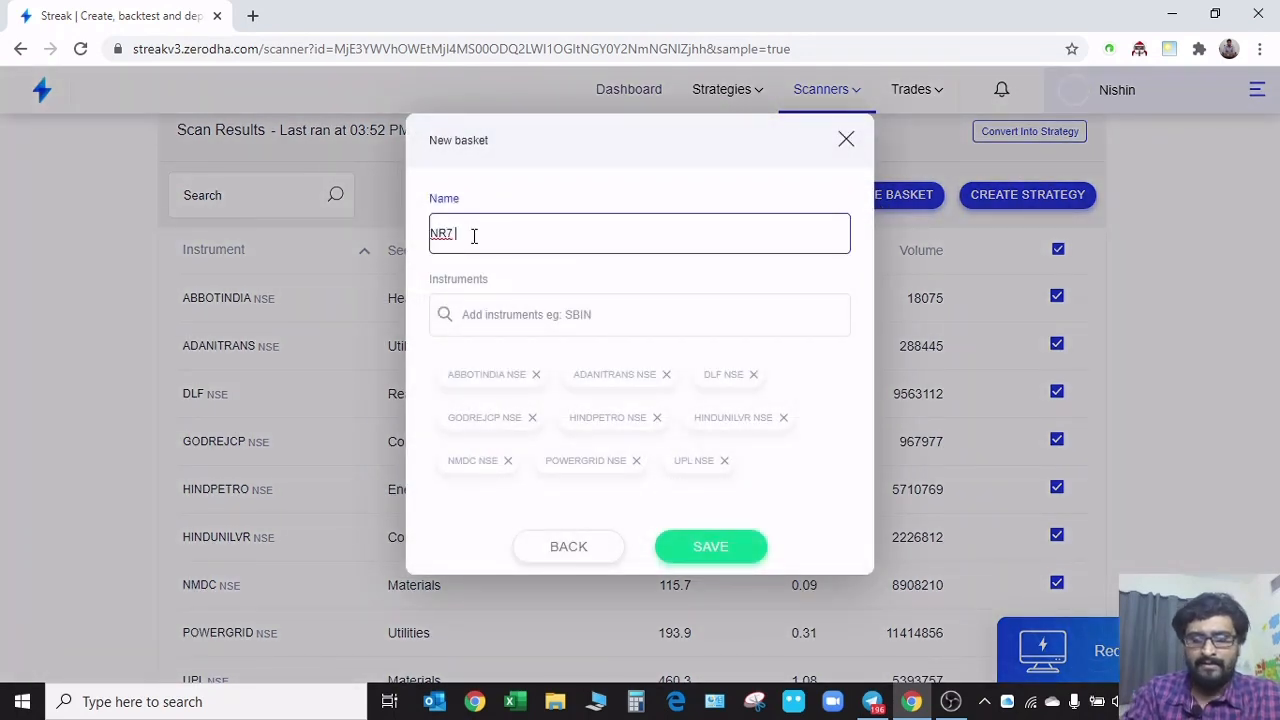
text(Dec-19)
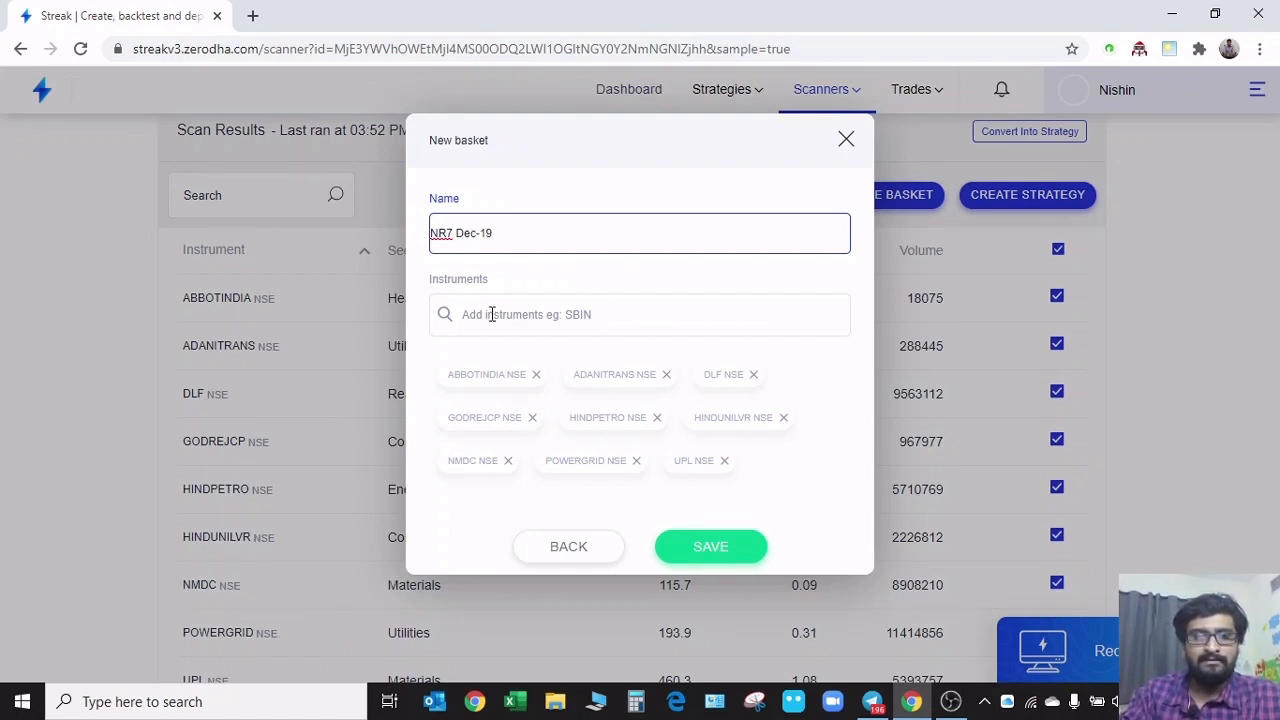
click(716, 550)
click(853, 143)
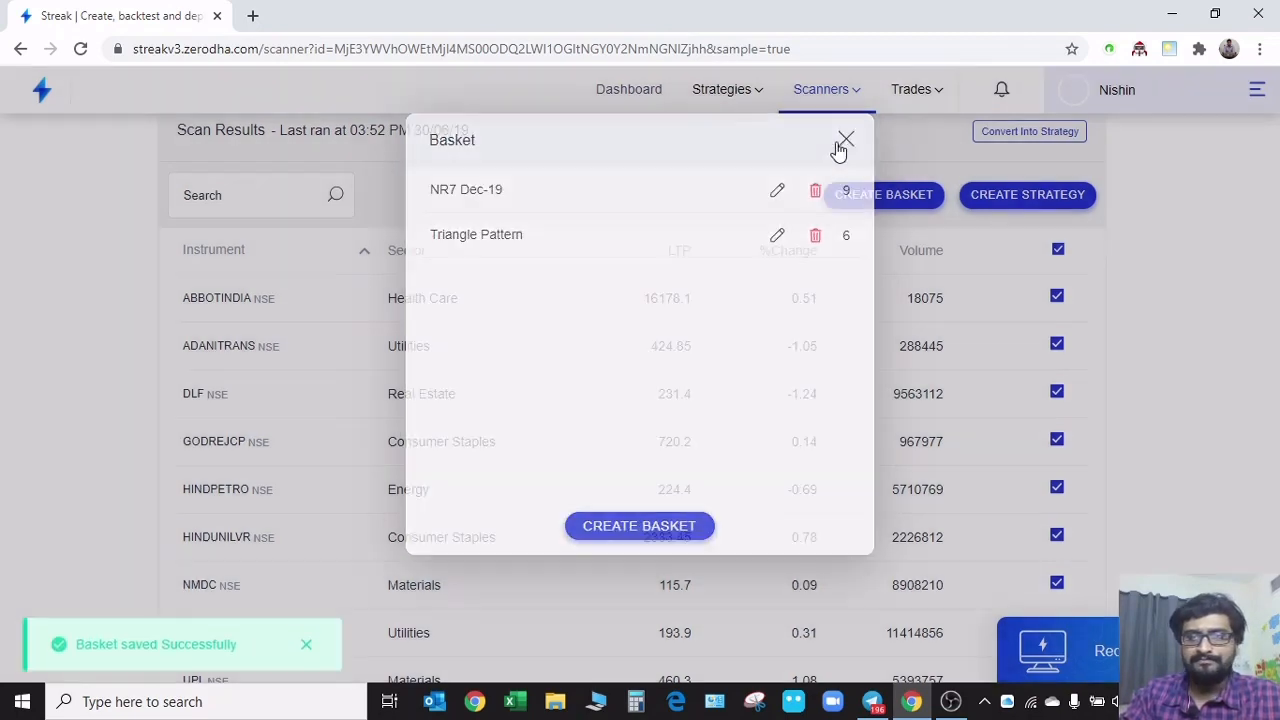
Review the NR7 Day scan's range condition against its list of matching instruments
scroll(1165, 386, down, 2)
scroll(1192, 407, up, 5)
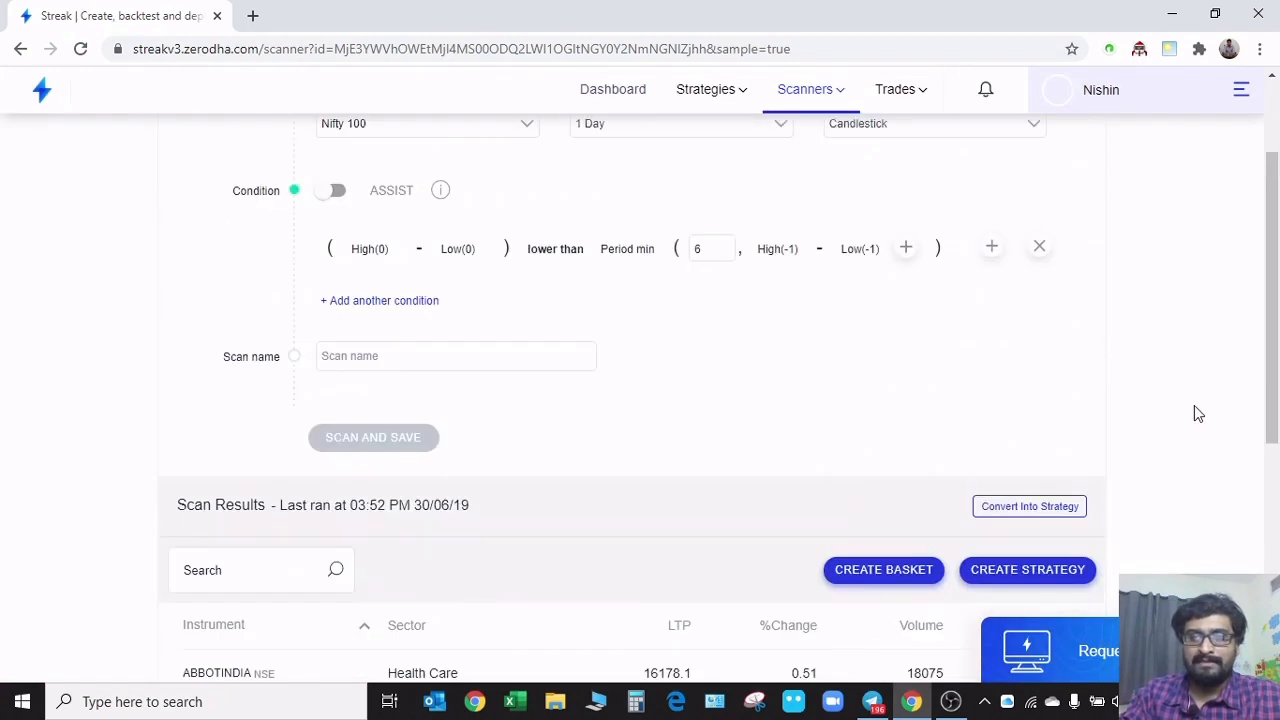
scroll(1180, 418, down, 5)
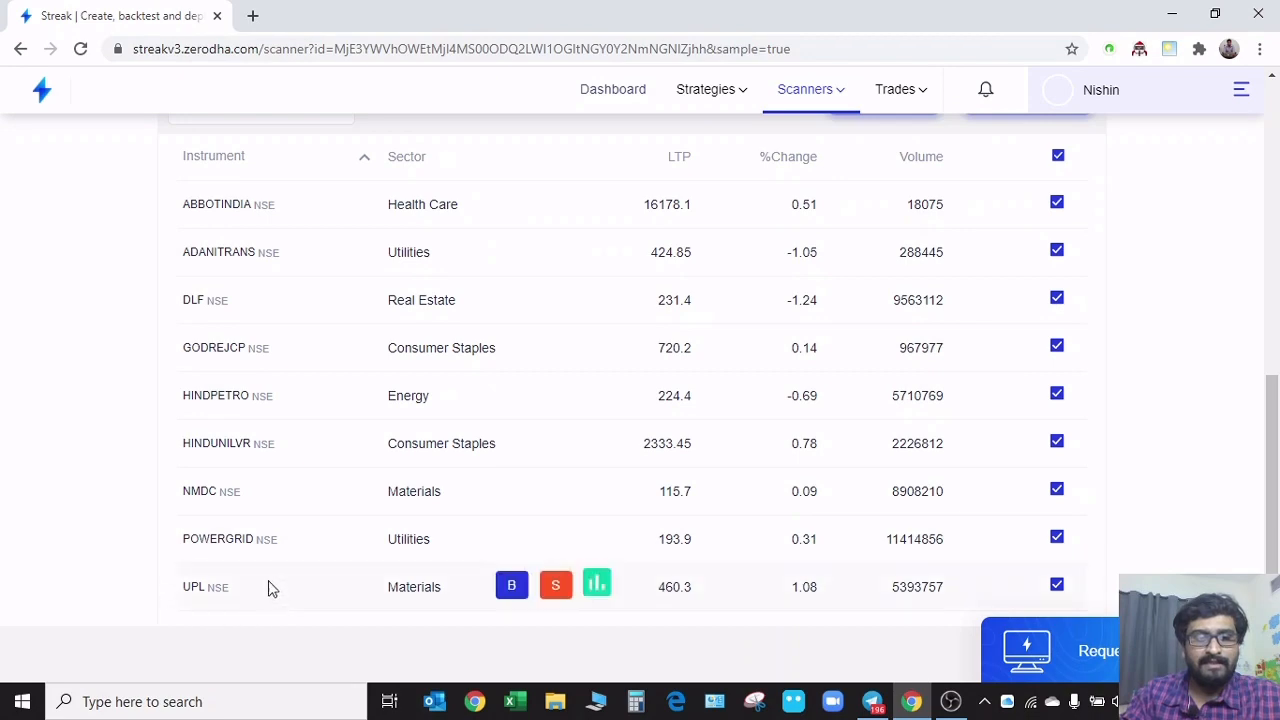
scroll(491, 463, up, 5)
scroll(507, 483, down, 4)
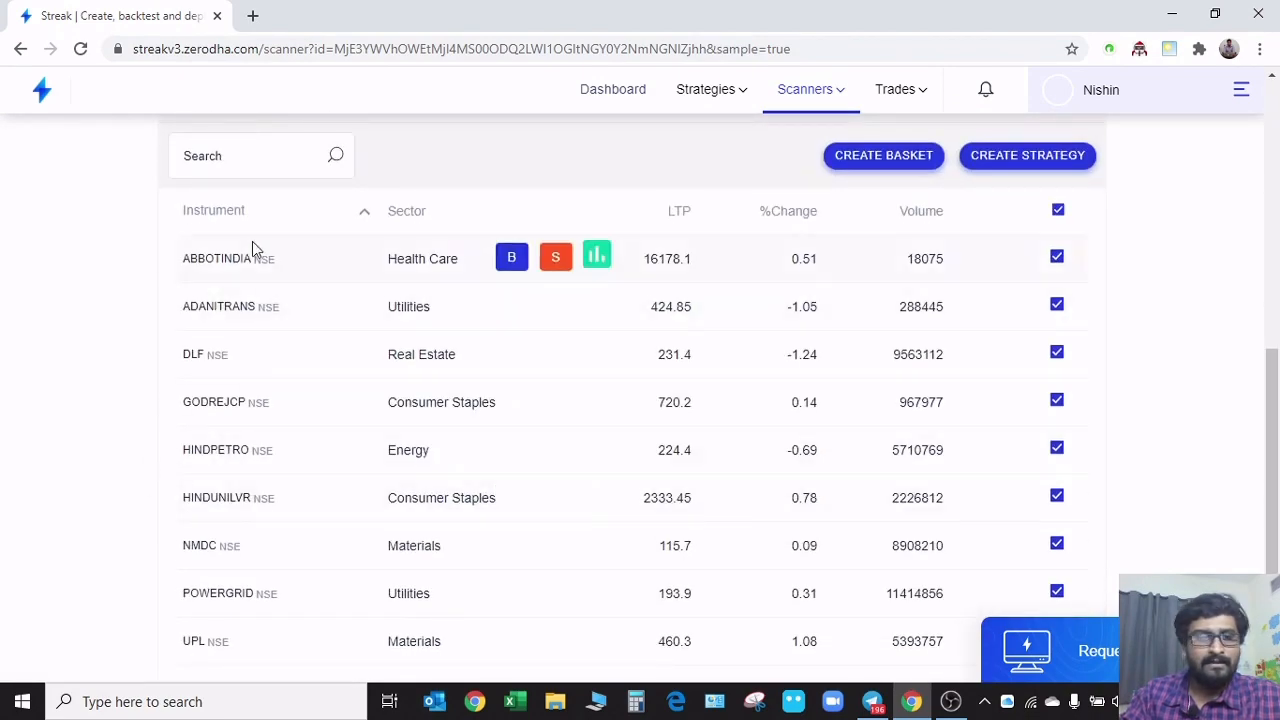
scroll(557, 391, up, 5)
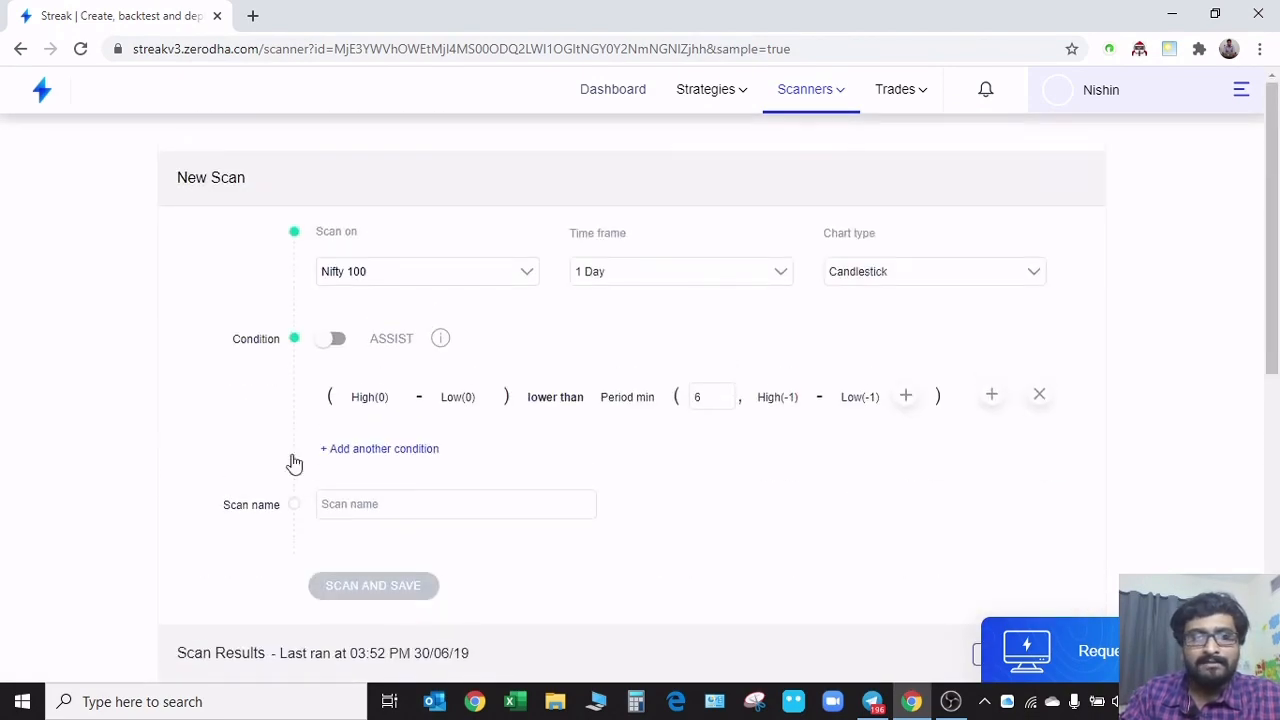
scroll(220, 460, down, 5)
scroll(312, 470, down, 3)
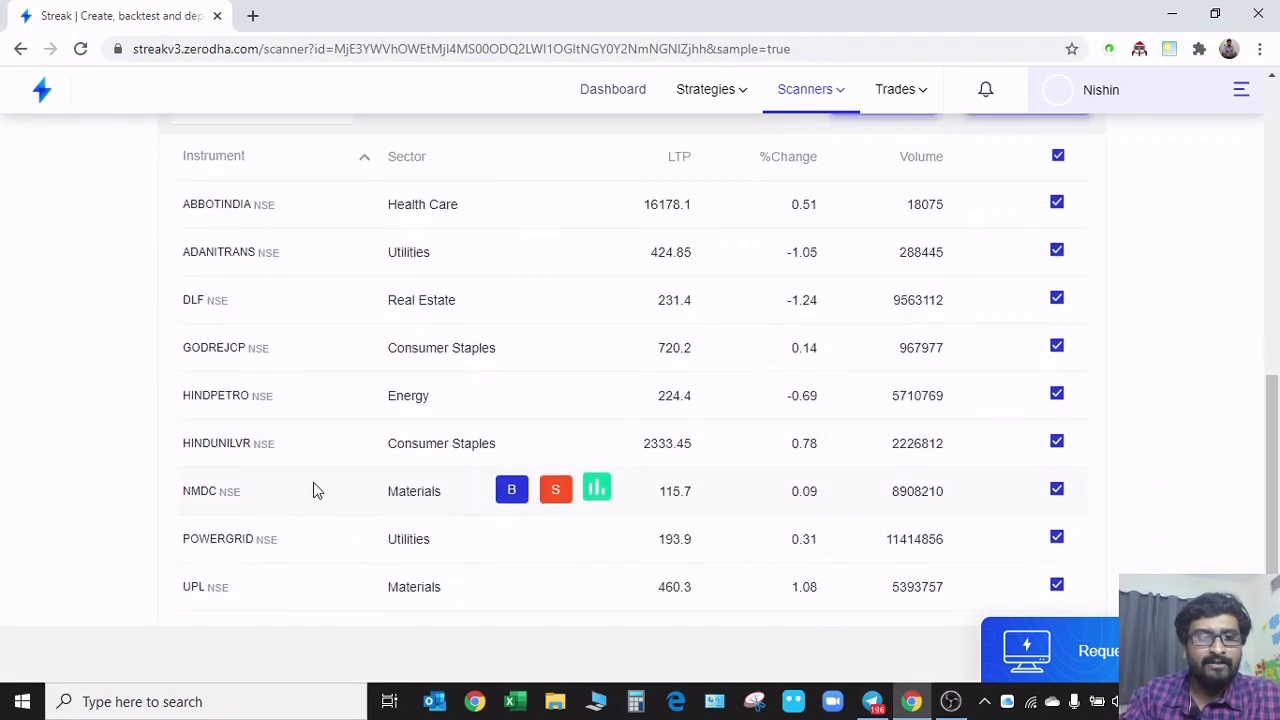
scroll(300, 555, up, 6)
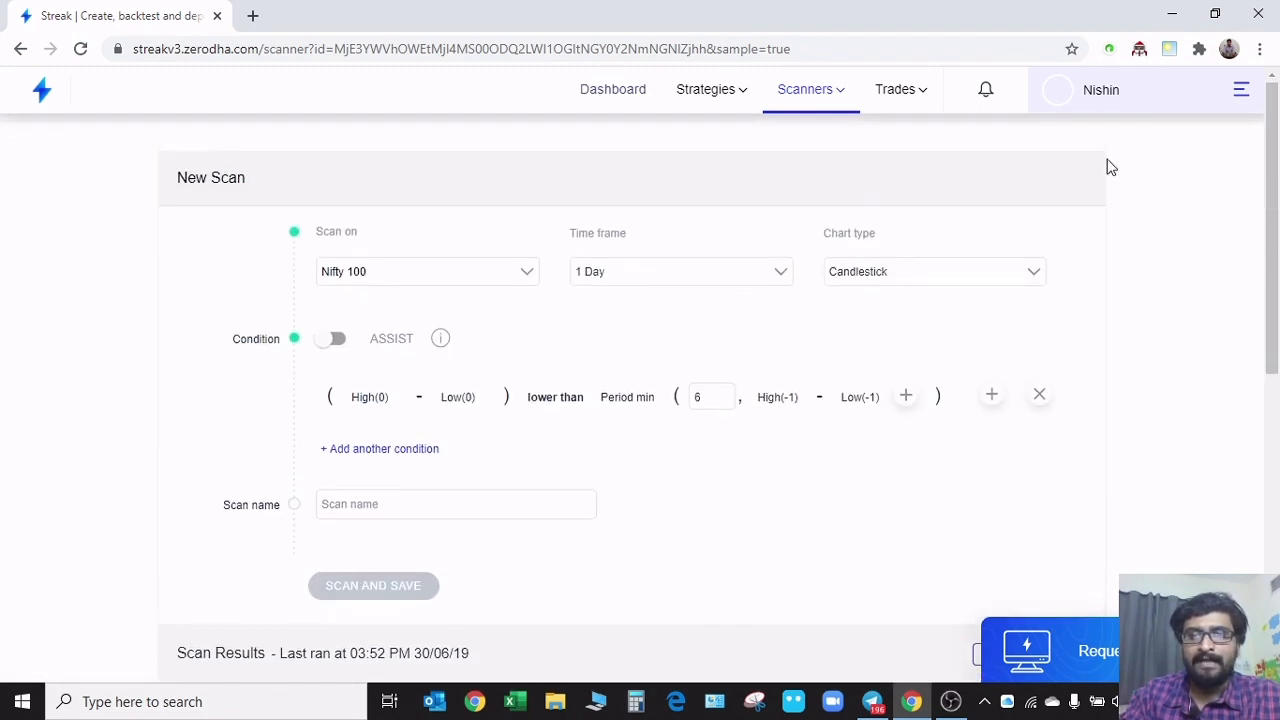
Return to Discover scanners and expand the Range Breakout group to browse its full list
mouse_move(809, 74)
click(809, 131)
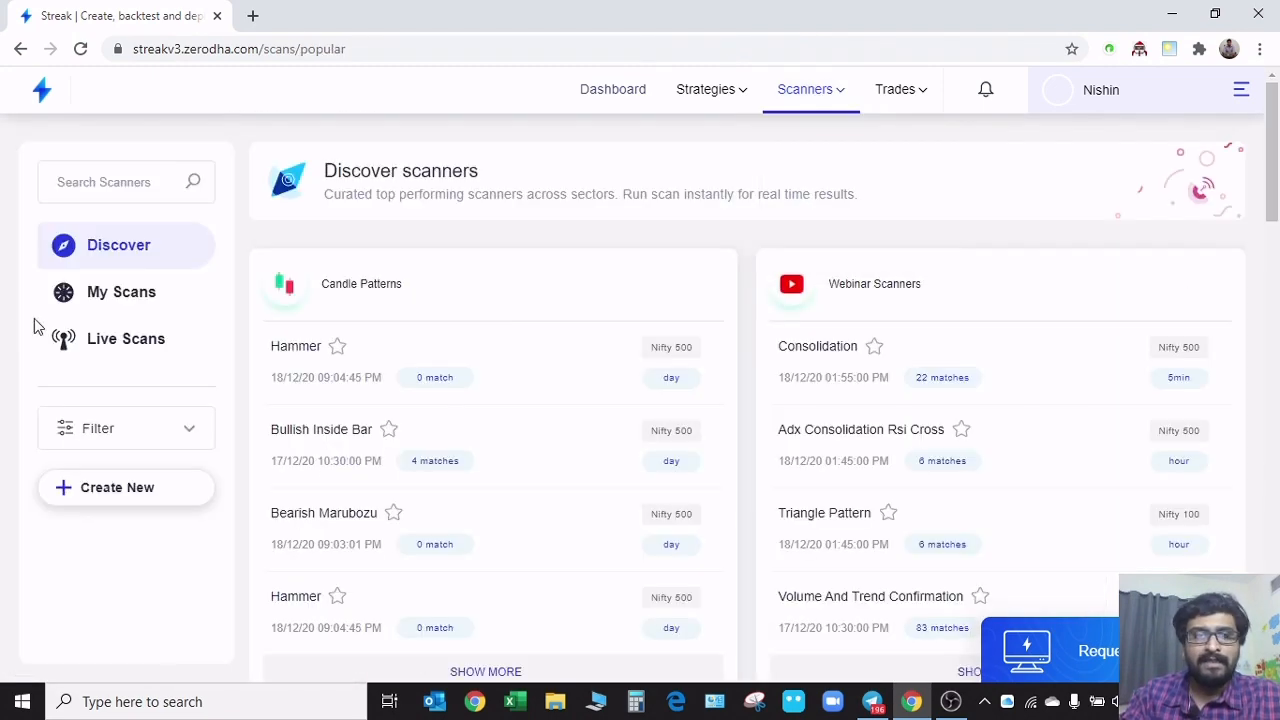
scroll(576, 478, down, 2)
scroll(576, 478, down, 10)
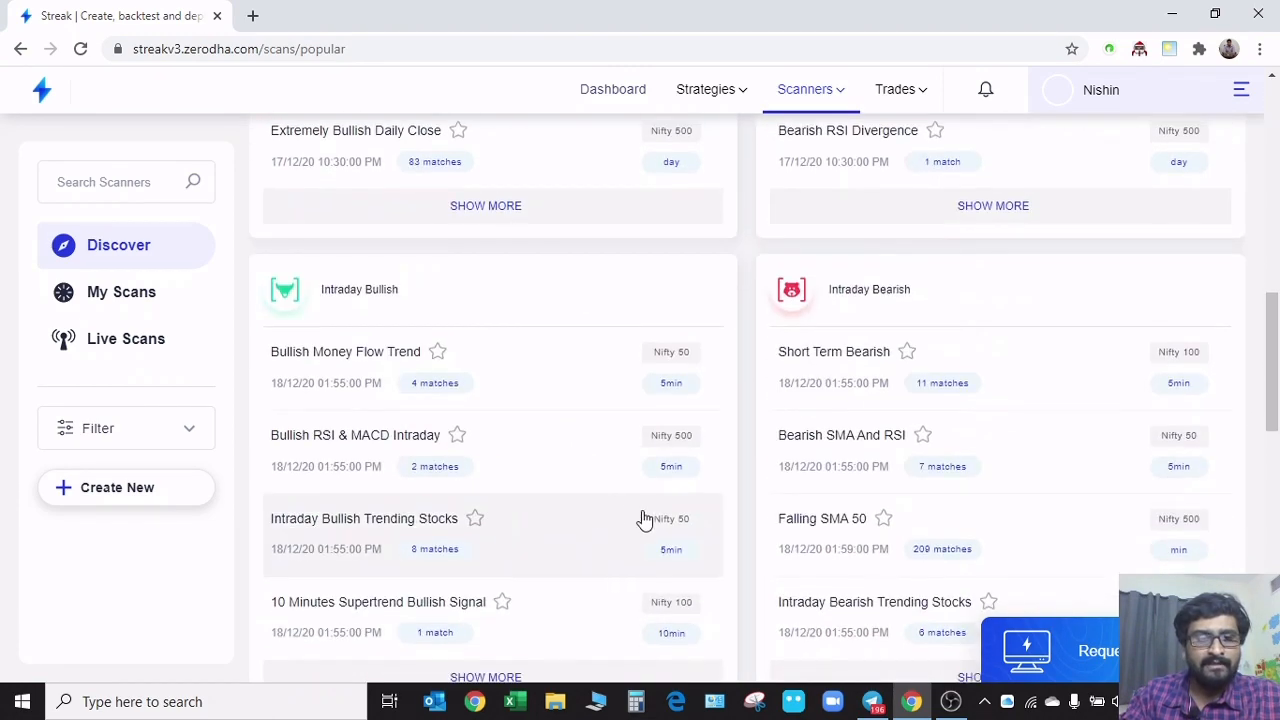
scroll(609, 484, down, 4)
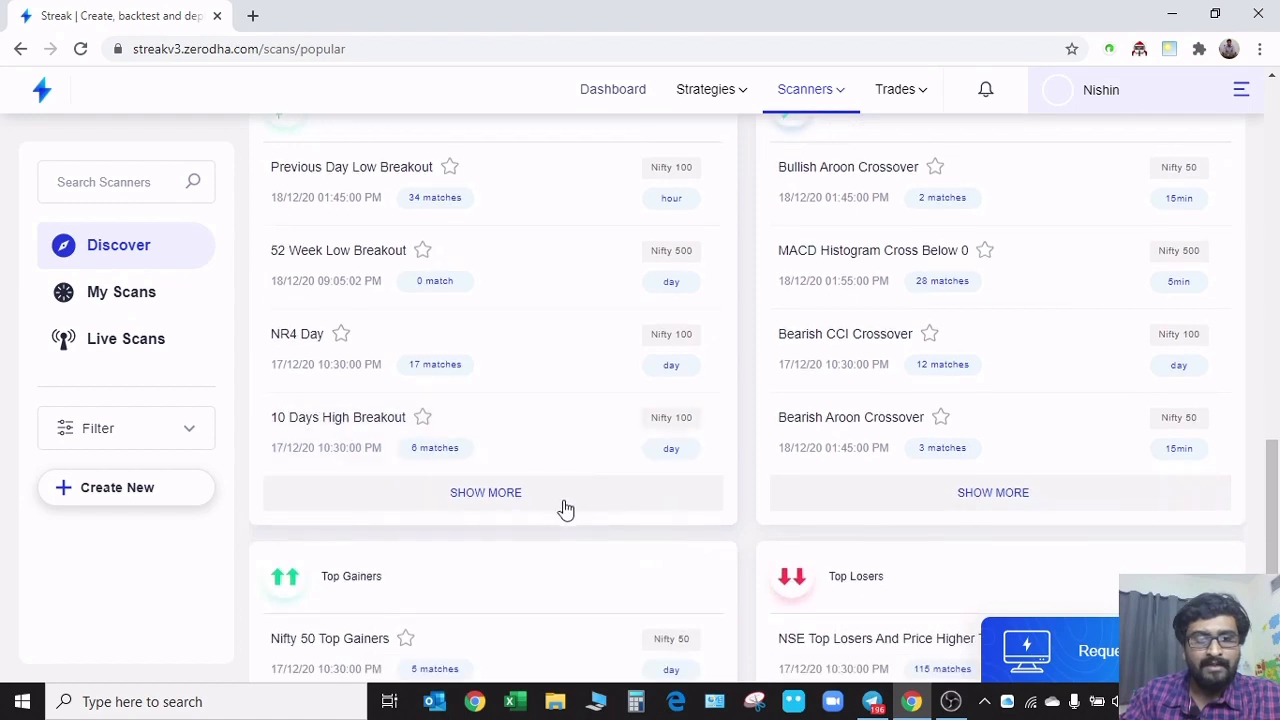
click(525, 512)
scroll(586, 519, down, 2)
scroll(586, 519, down, 4)
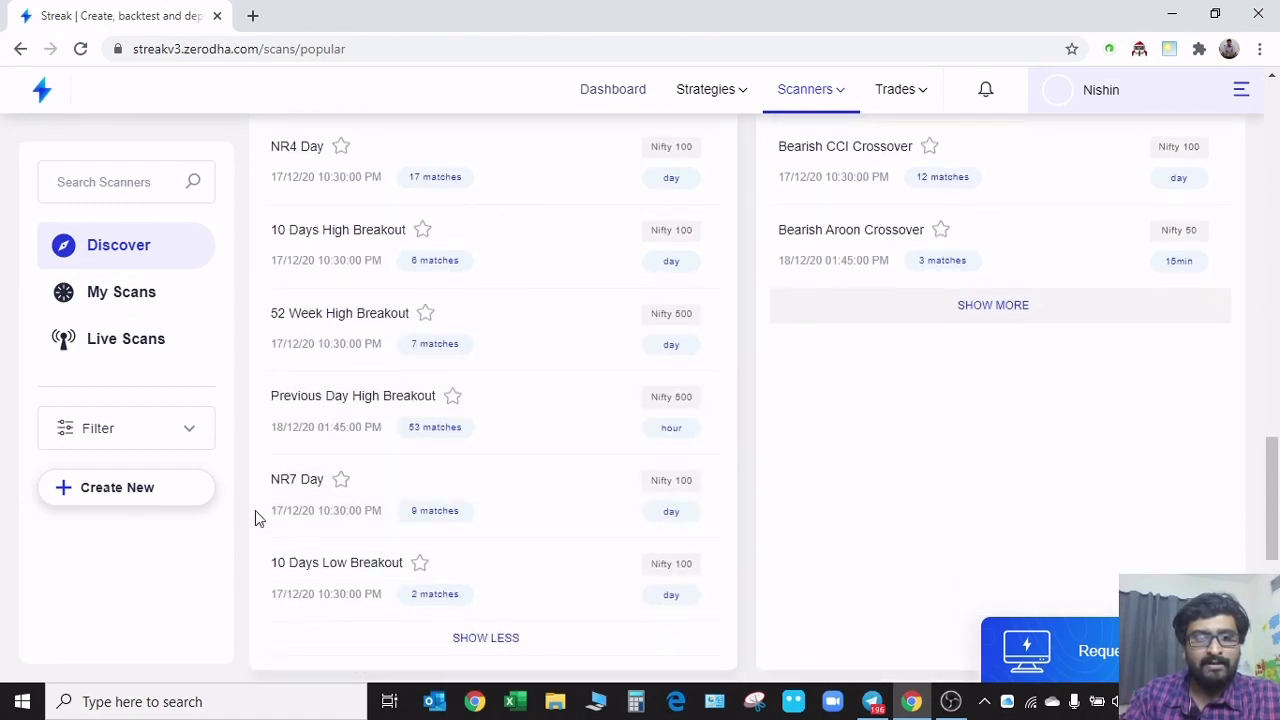
Expand the Crossover group beside Range Breakout and browse all its scanners
scroll(868, 530, up, 6)
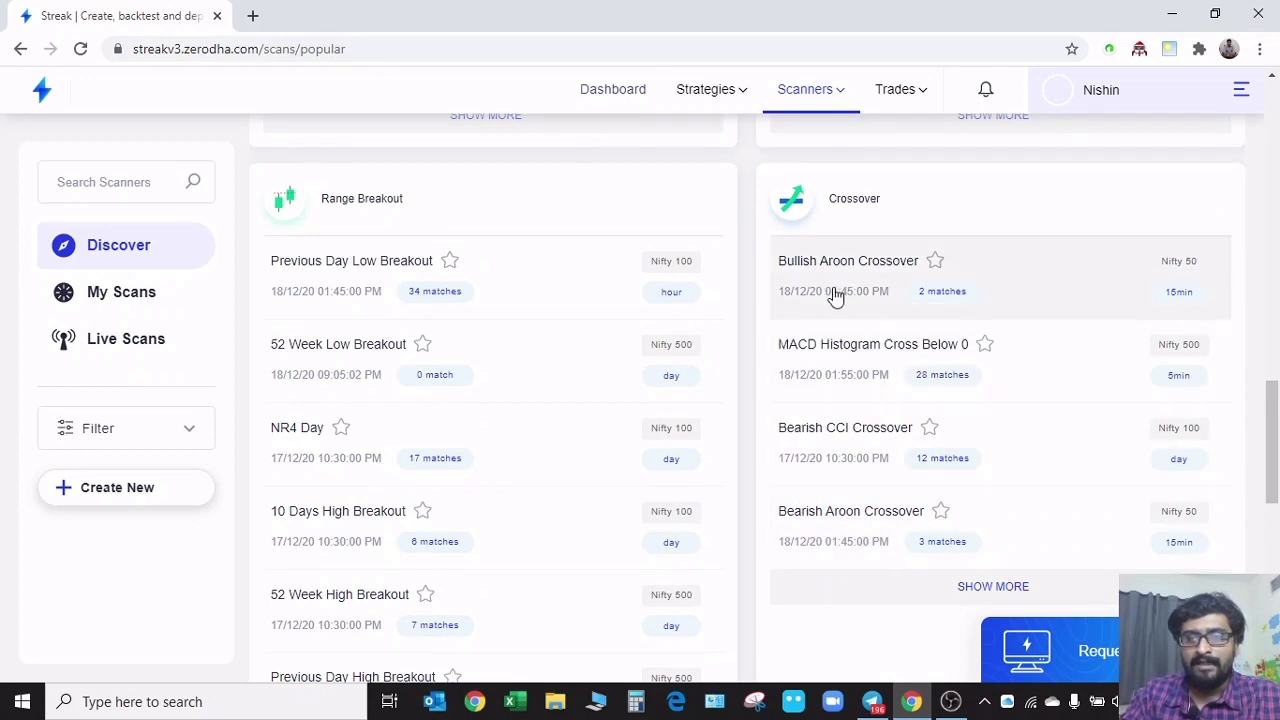
click(962, 595)
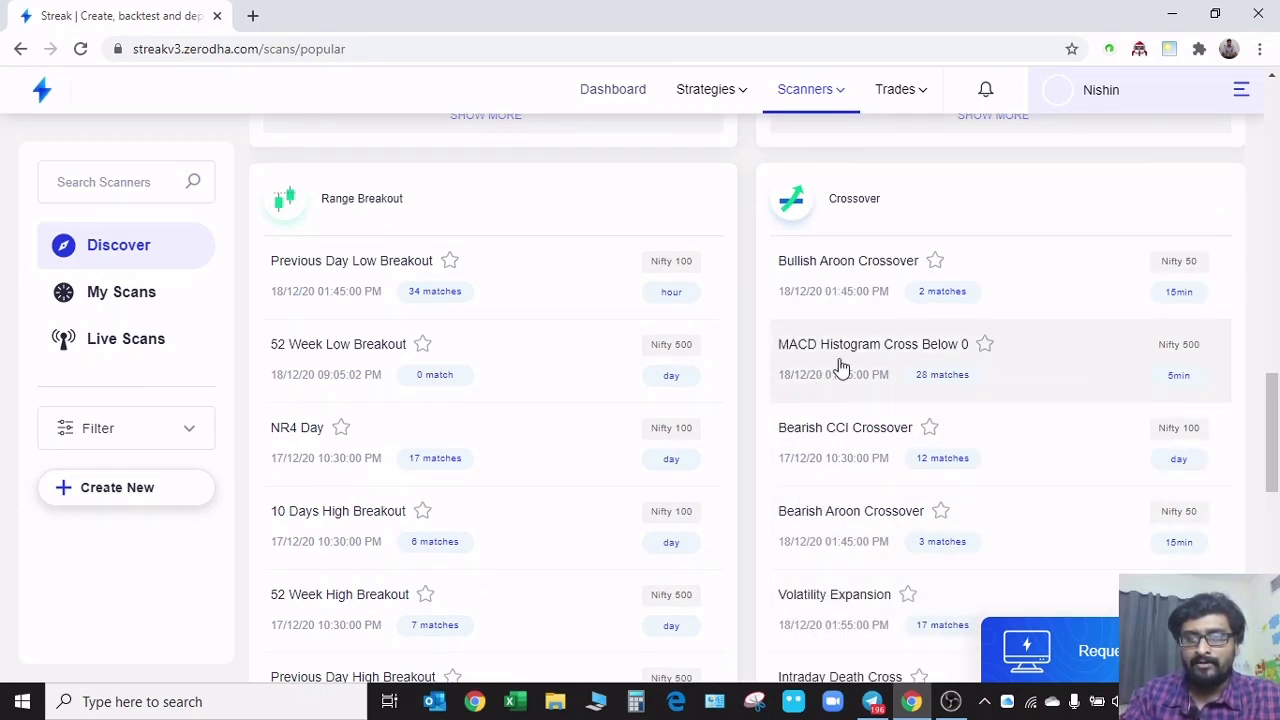
scroll(826, 390, down, 3)
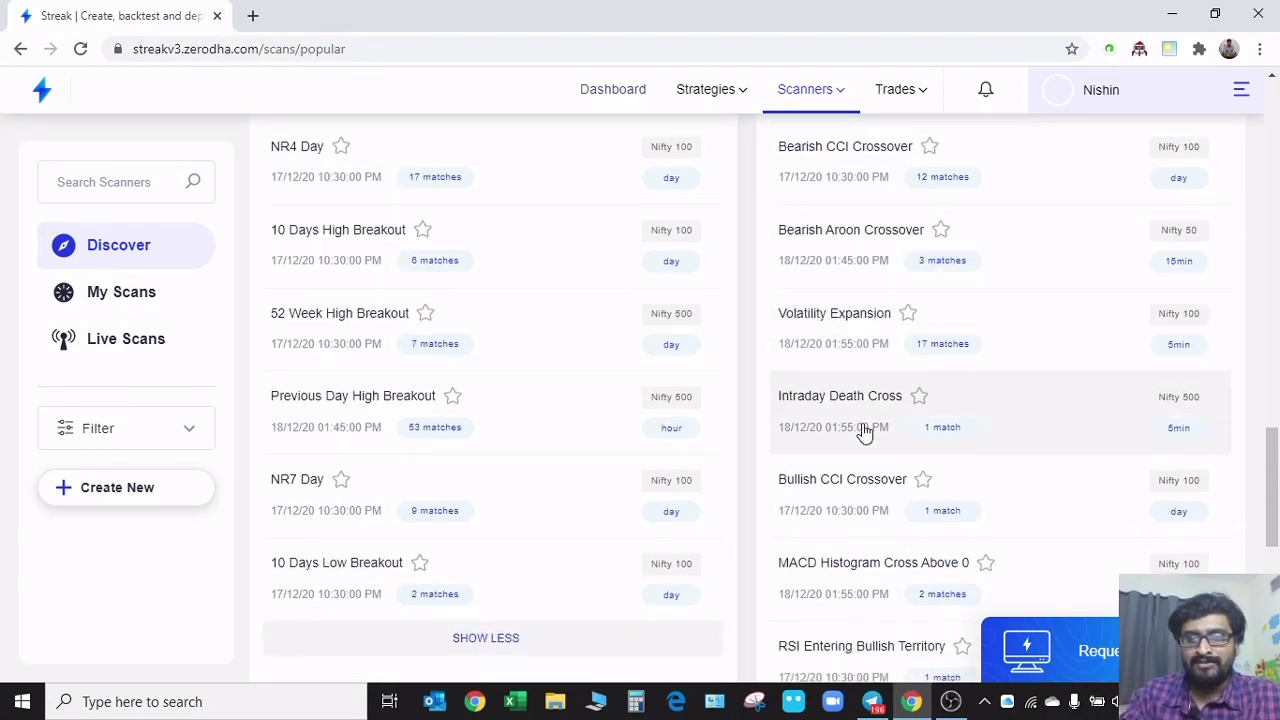
scroll(863, 432, down, 2)
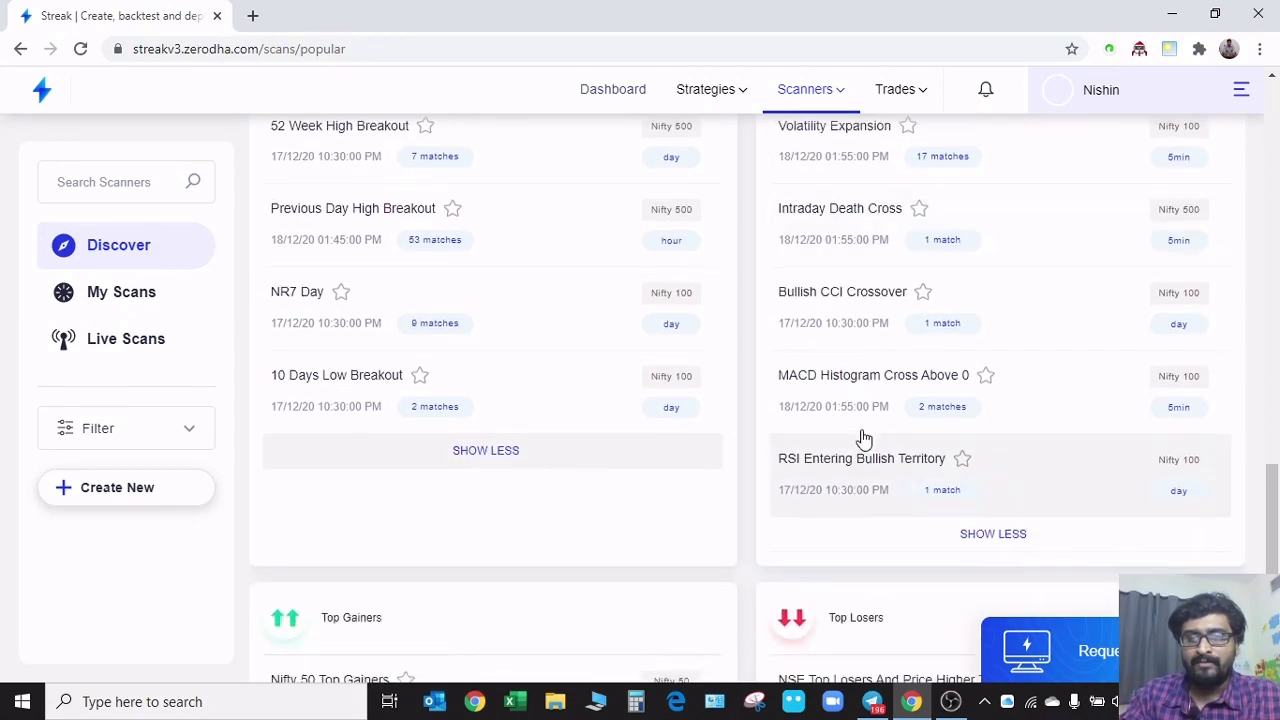
Open the RSI Entering Bullish Territory scanner and examine its RSI condition and scan results
click(880, 492)
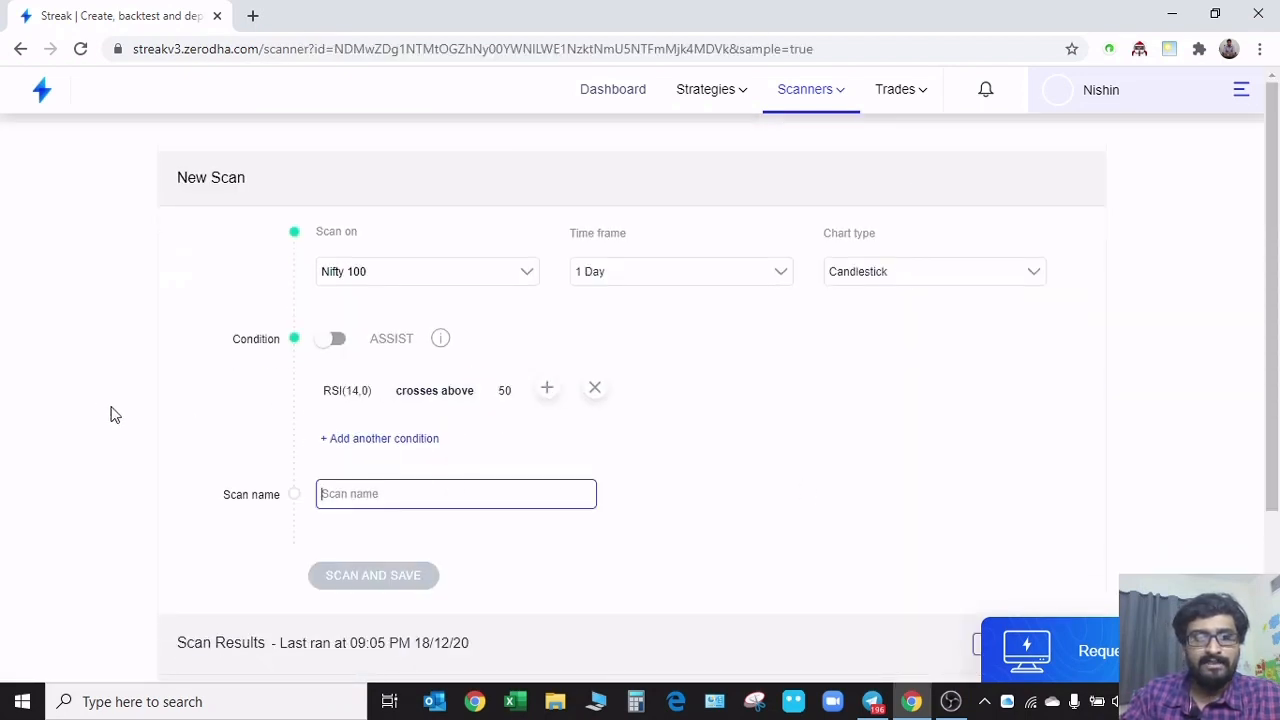
scroll(200, 420, down, 2)
scroll(263, 420, up, 2)
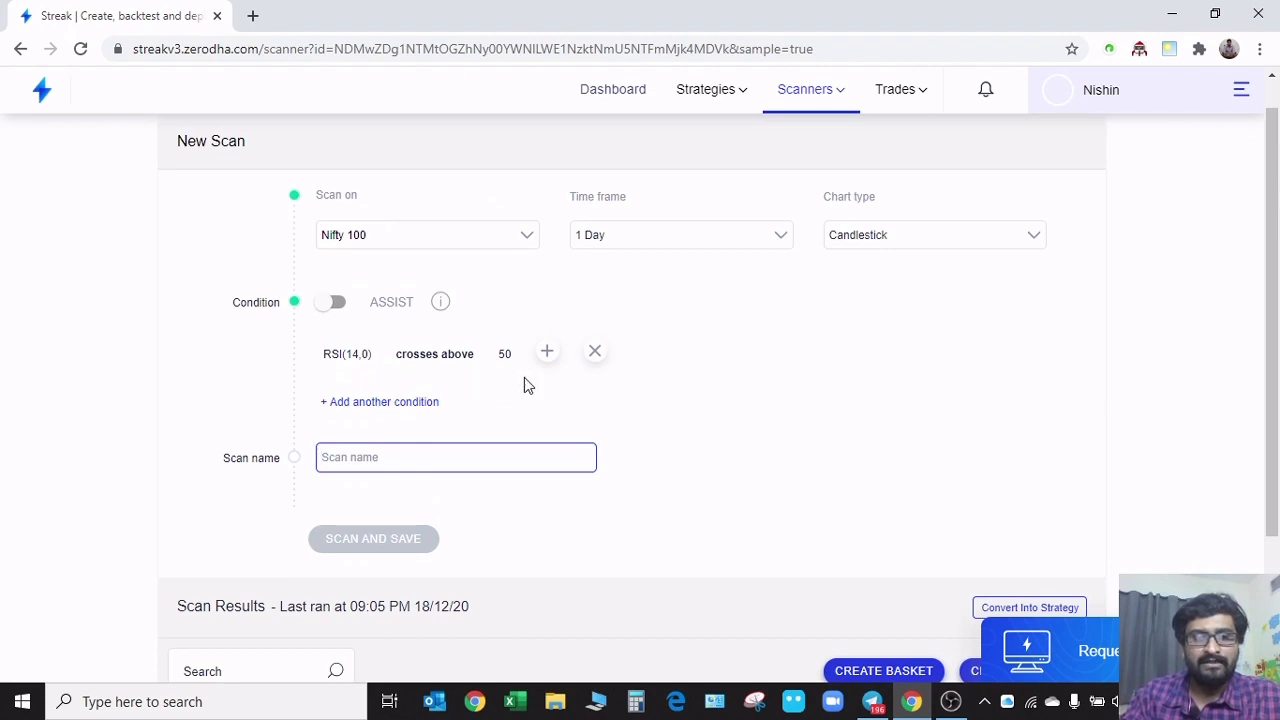
scroll(200, 394, down, 2)
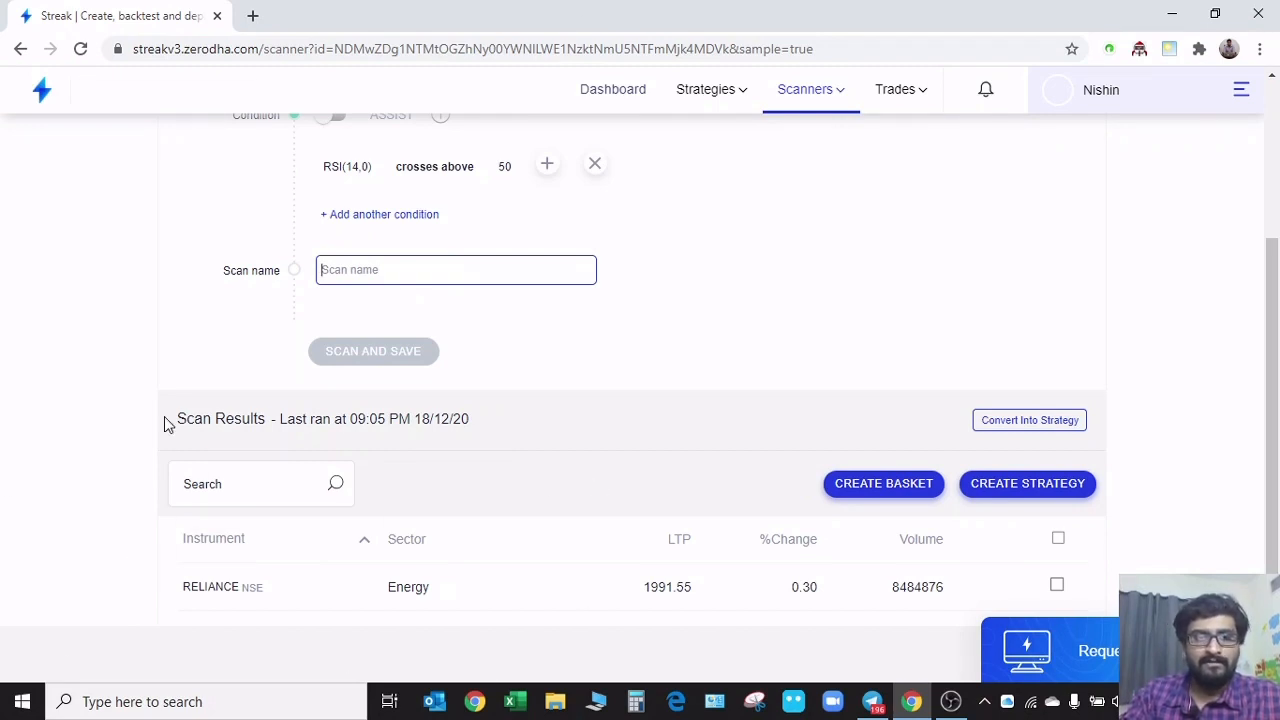
scroll(770, 400, up, 2)
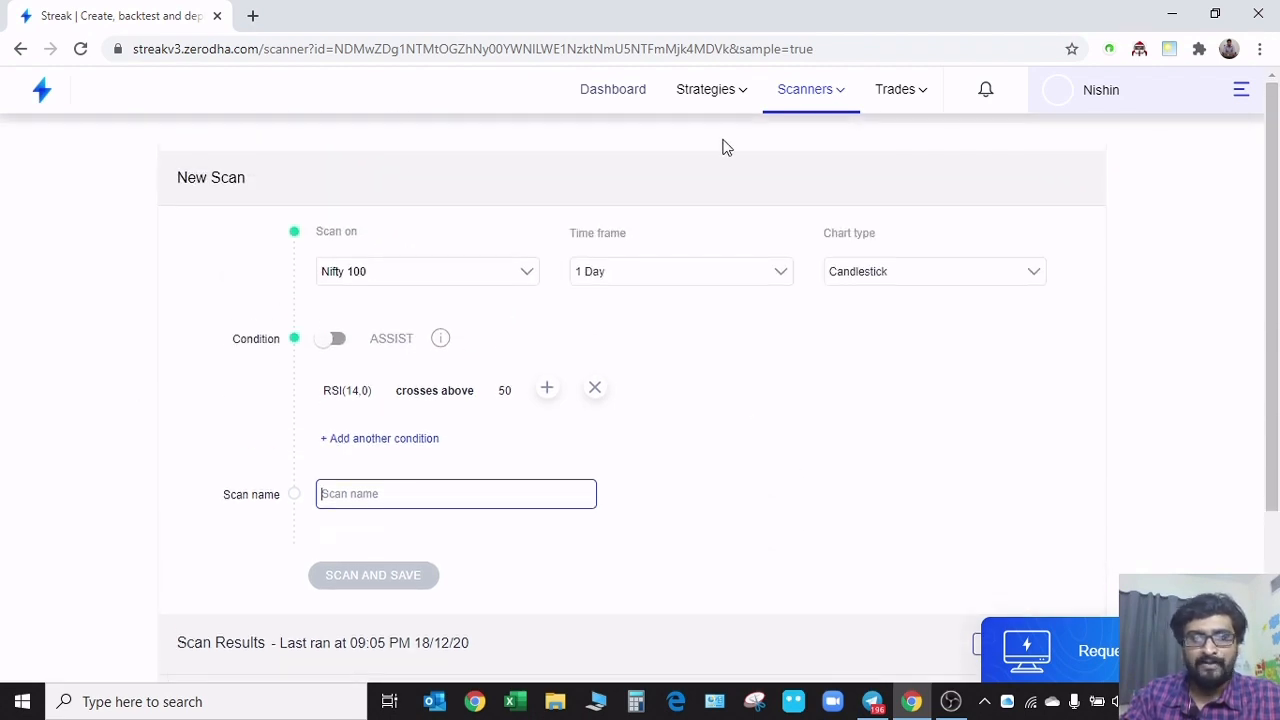
Revisit the dashboard, the Discover scanners list and the Discover strategies page for a recap
click(611, 90)
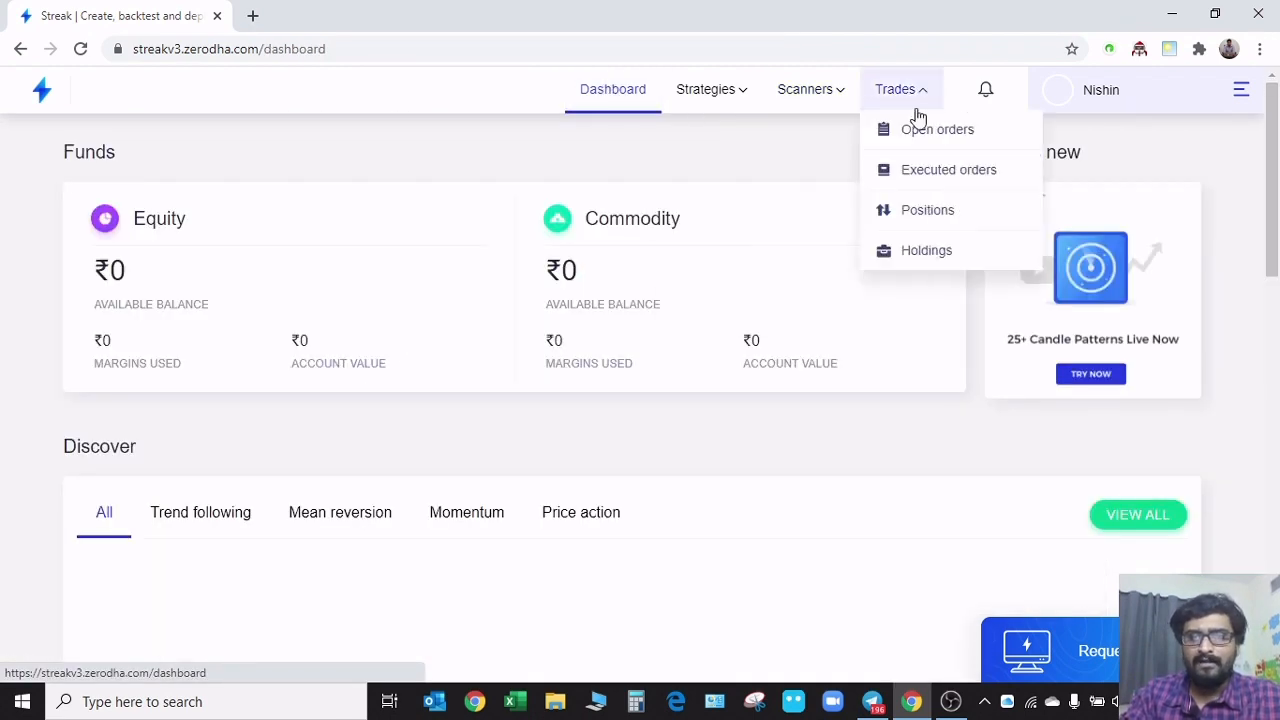
mouse_move(805, 95)
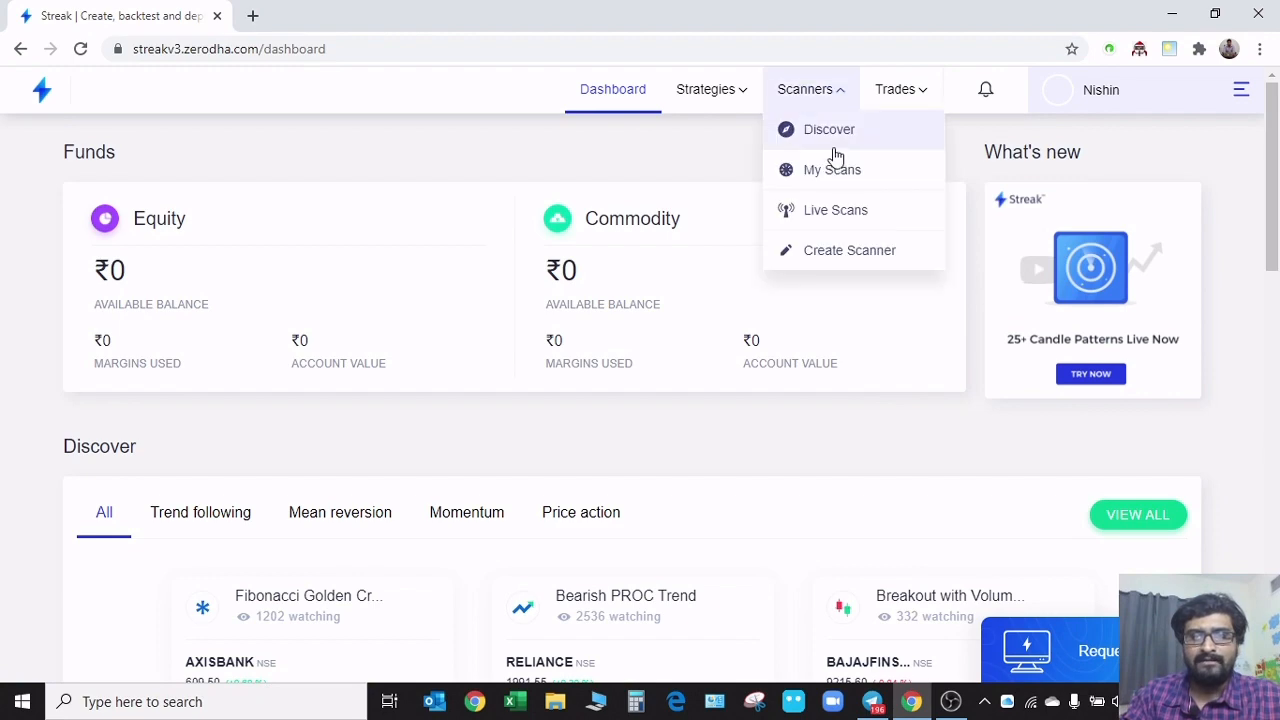
click(829, 137)
scroll(711, 560, down, 15)
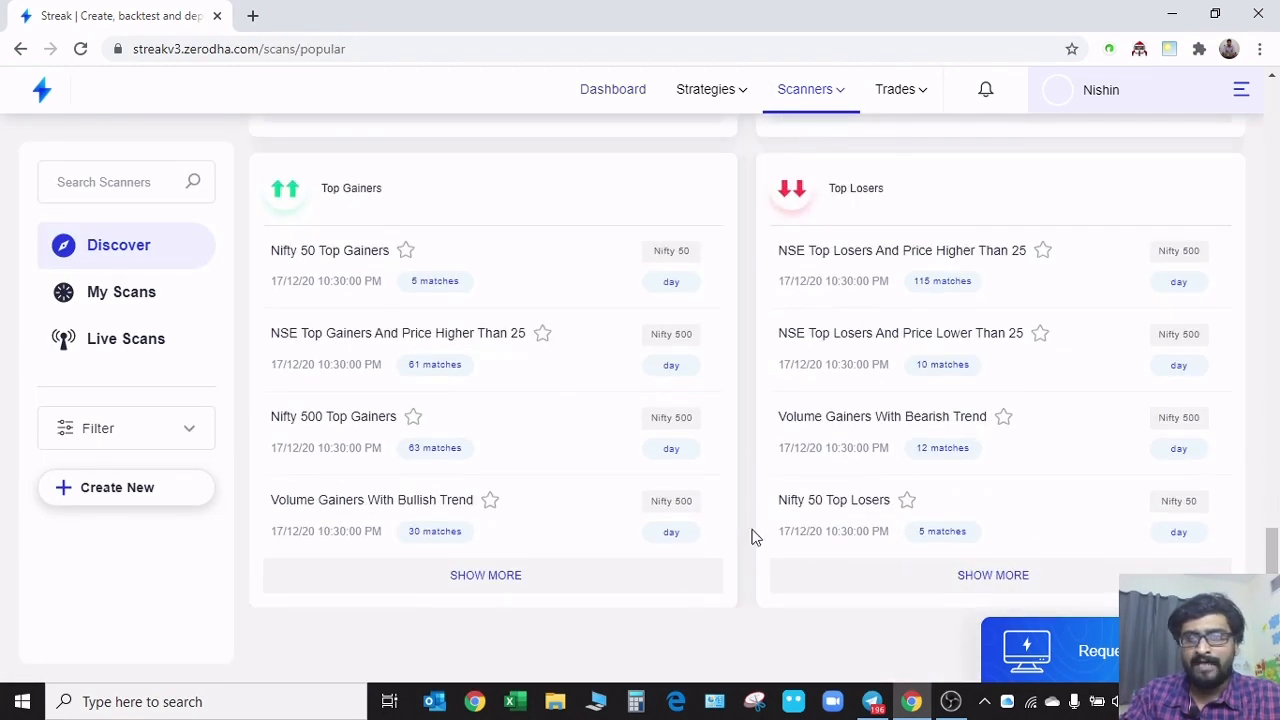
scroll(743, 505, up, 15)
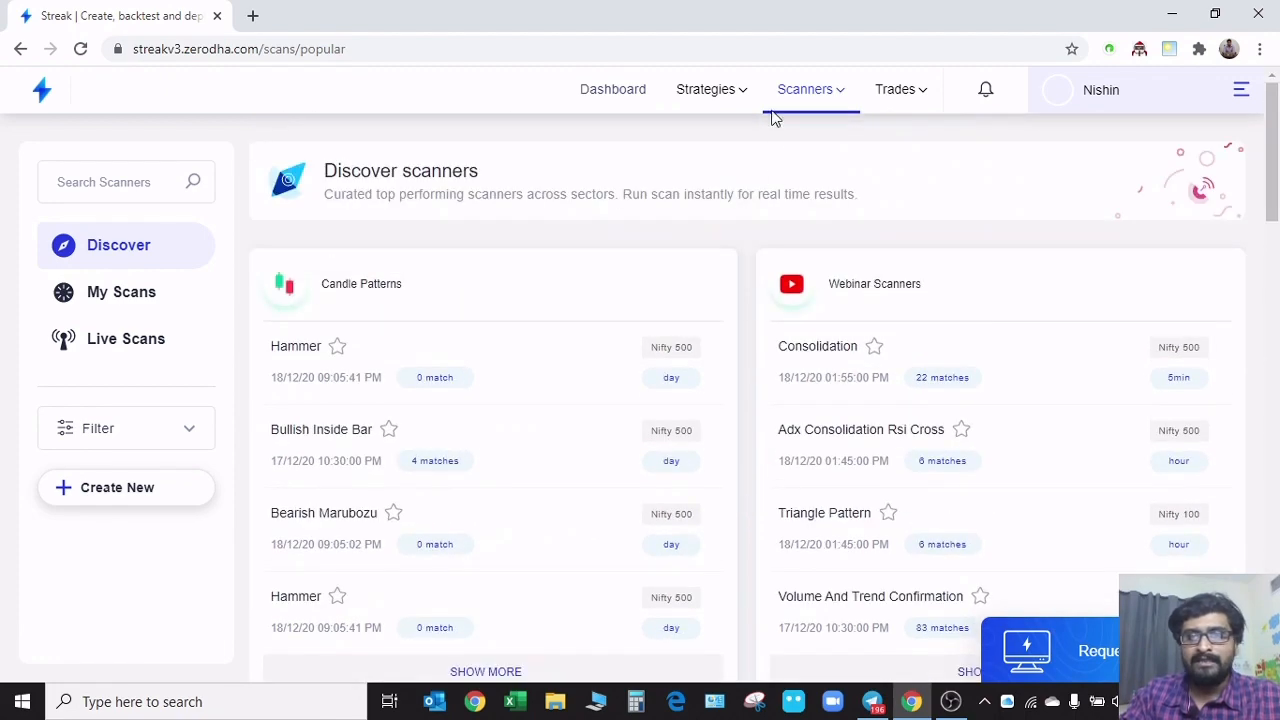
mouse_move(723, 96)
click(712, 132)
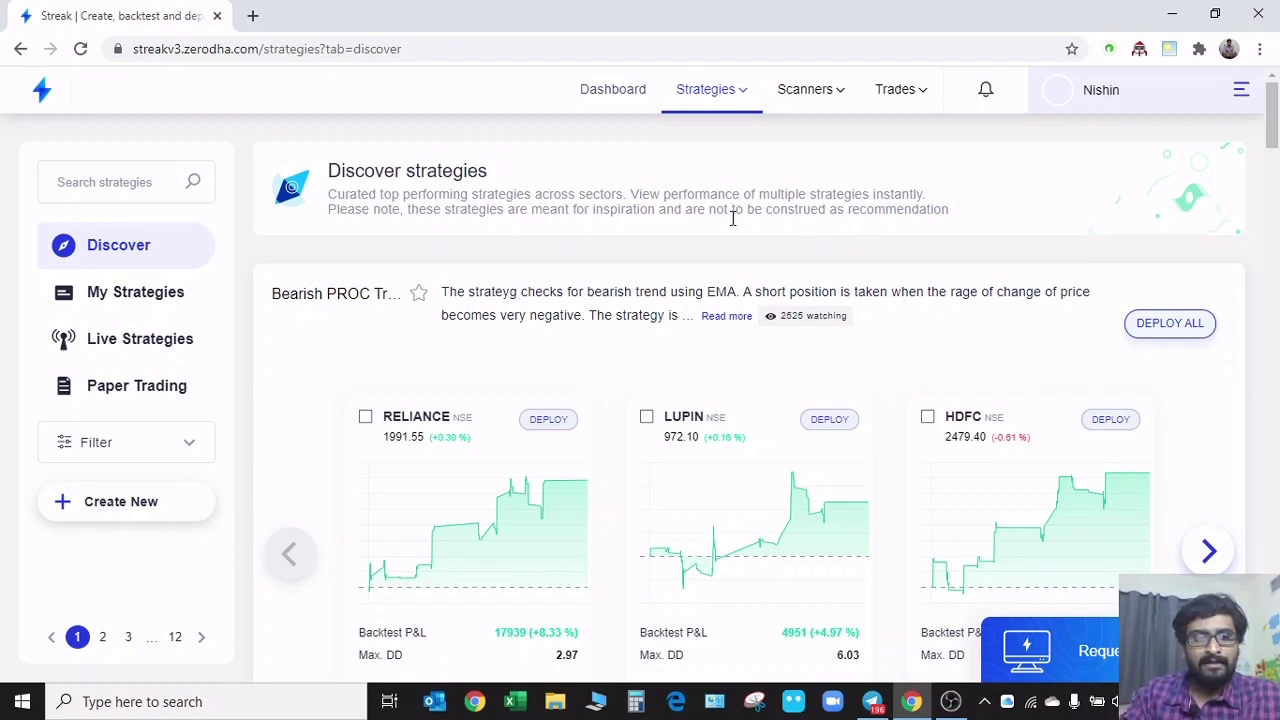
Start a new scanner that scans the Nifty 50 basket on a 5-minute time frame
mouse_move(827, 92)
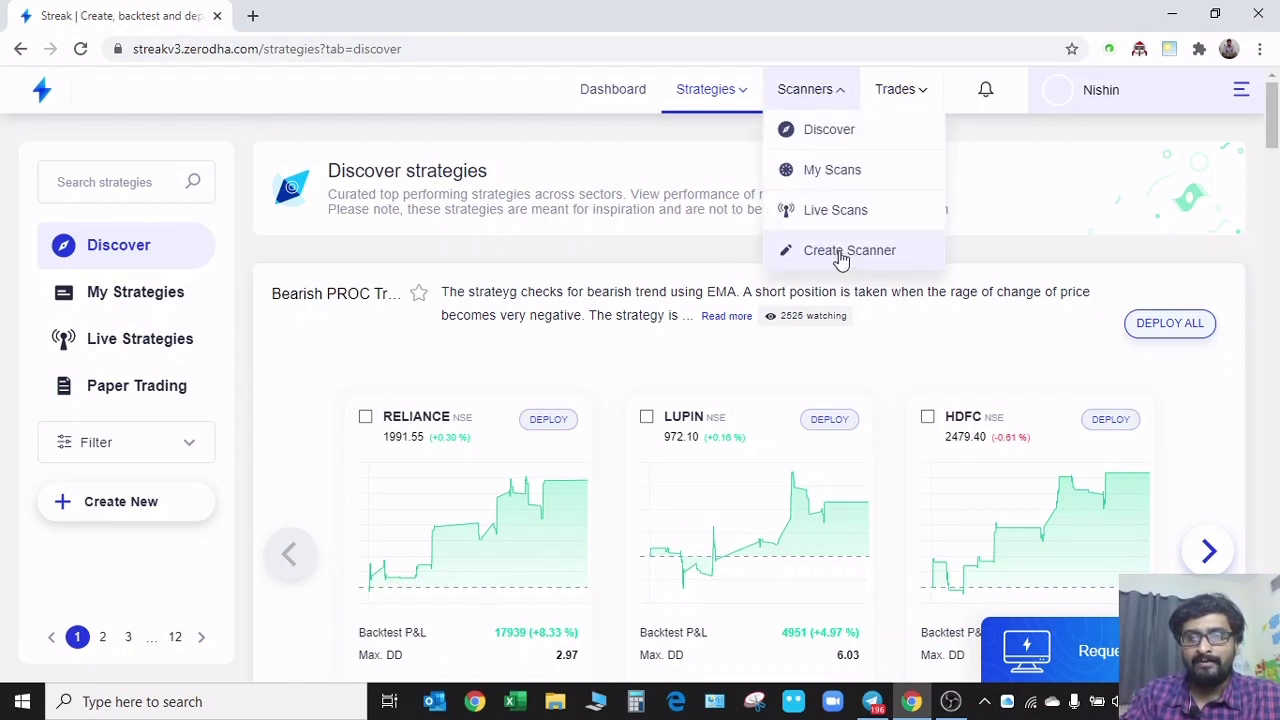
click(840, 259)
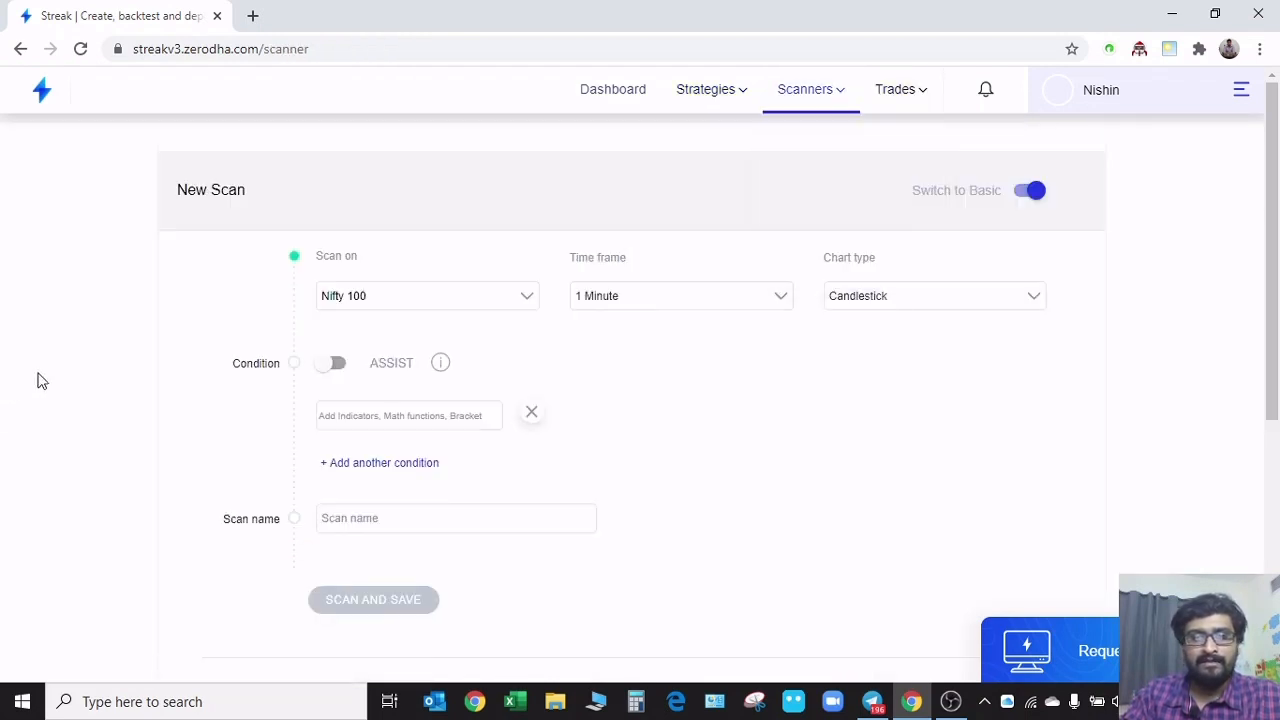
click(437, 309)
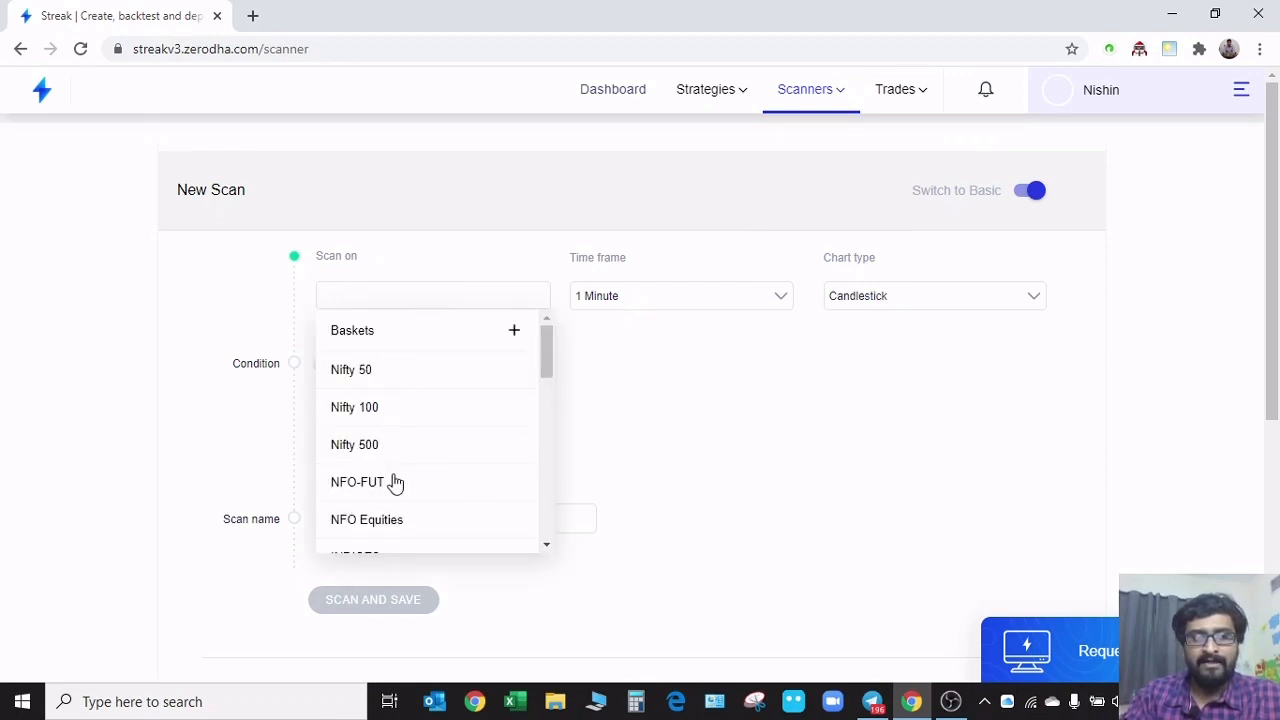
scroll(397, 483, down, 2)
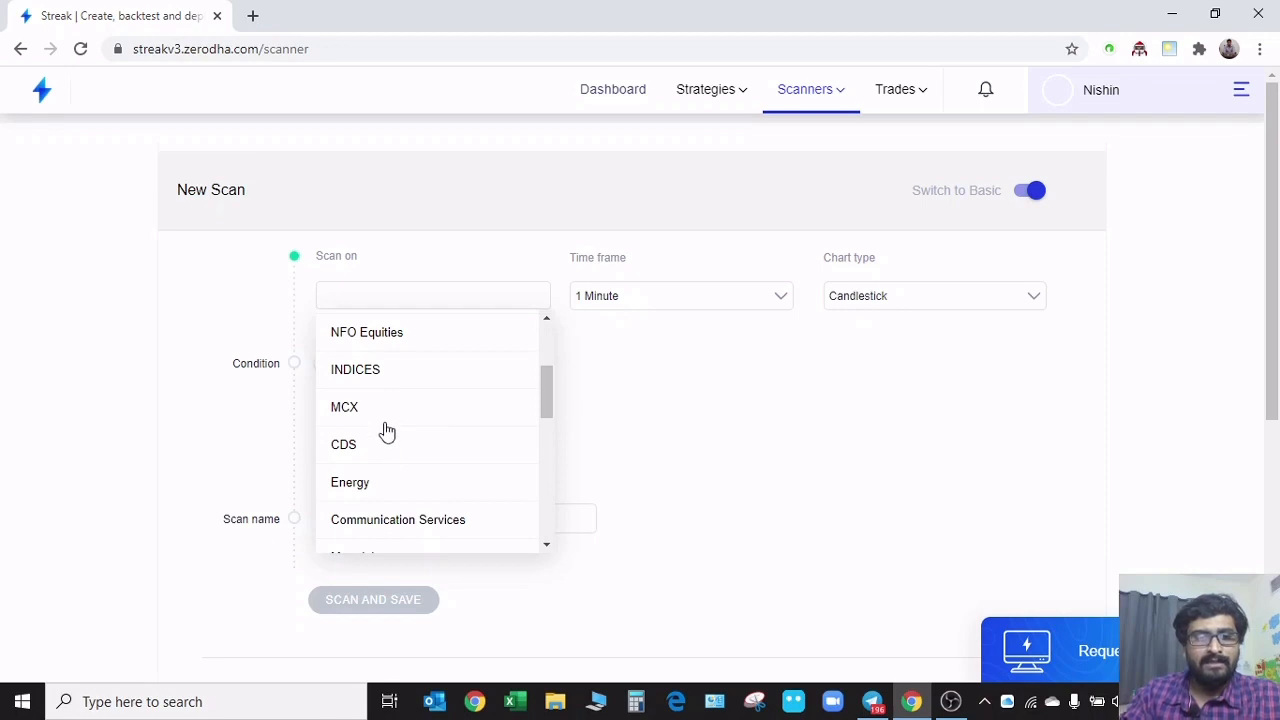
scroll(419, 492, down, 2)
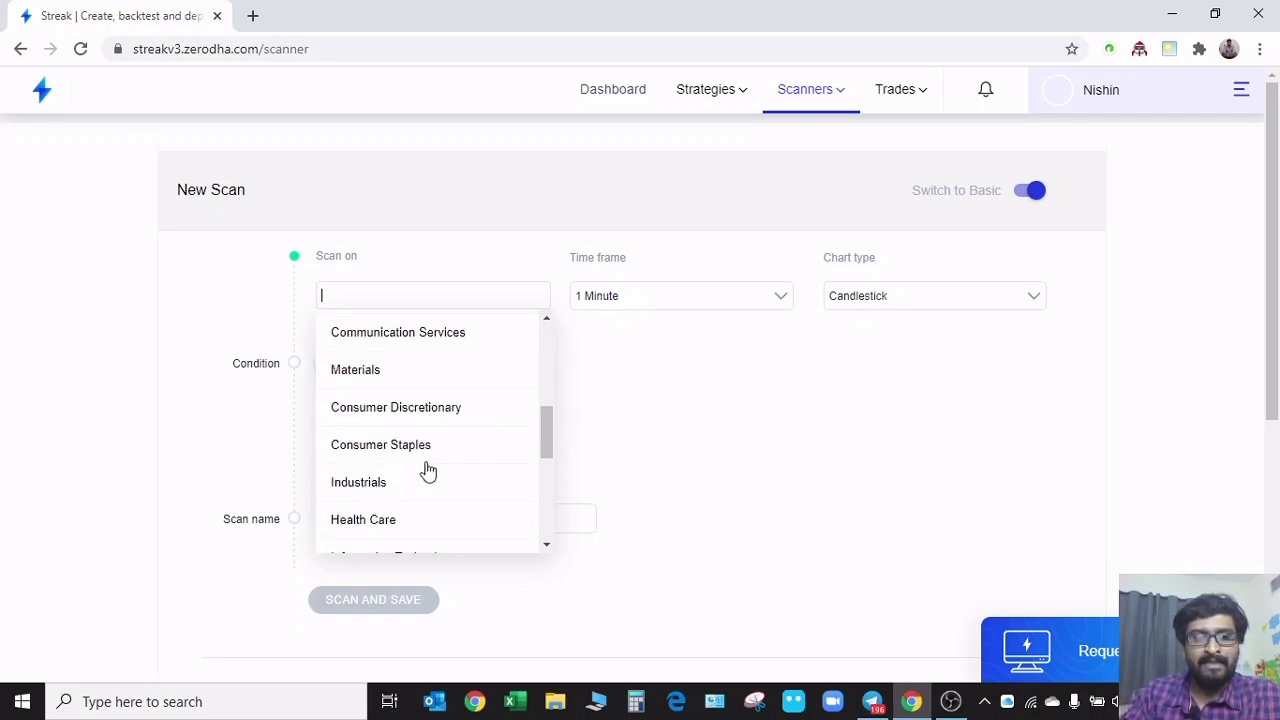
scroll(472, 490, down, 1)
scroll(466, 477, up, 5)
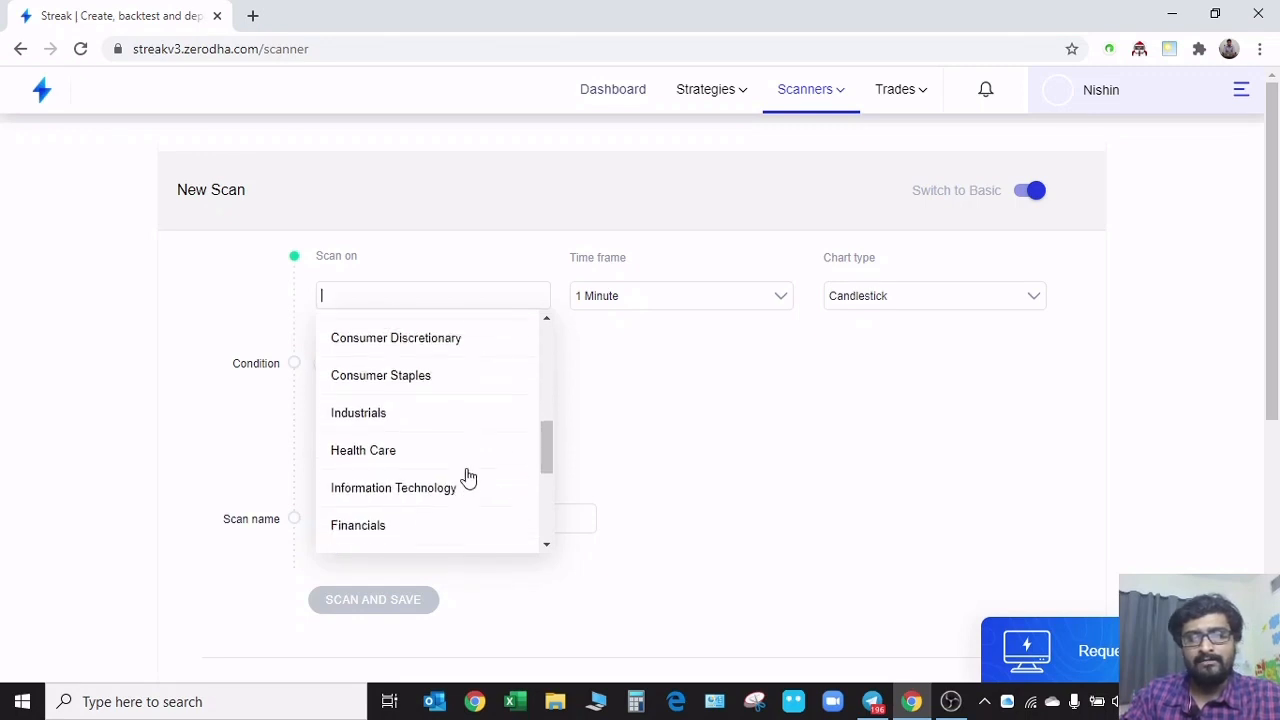
click(385, 378)
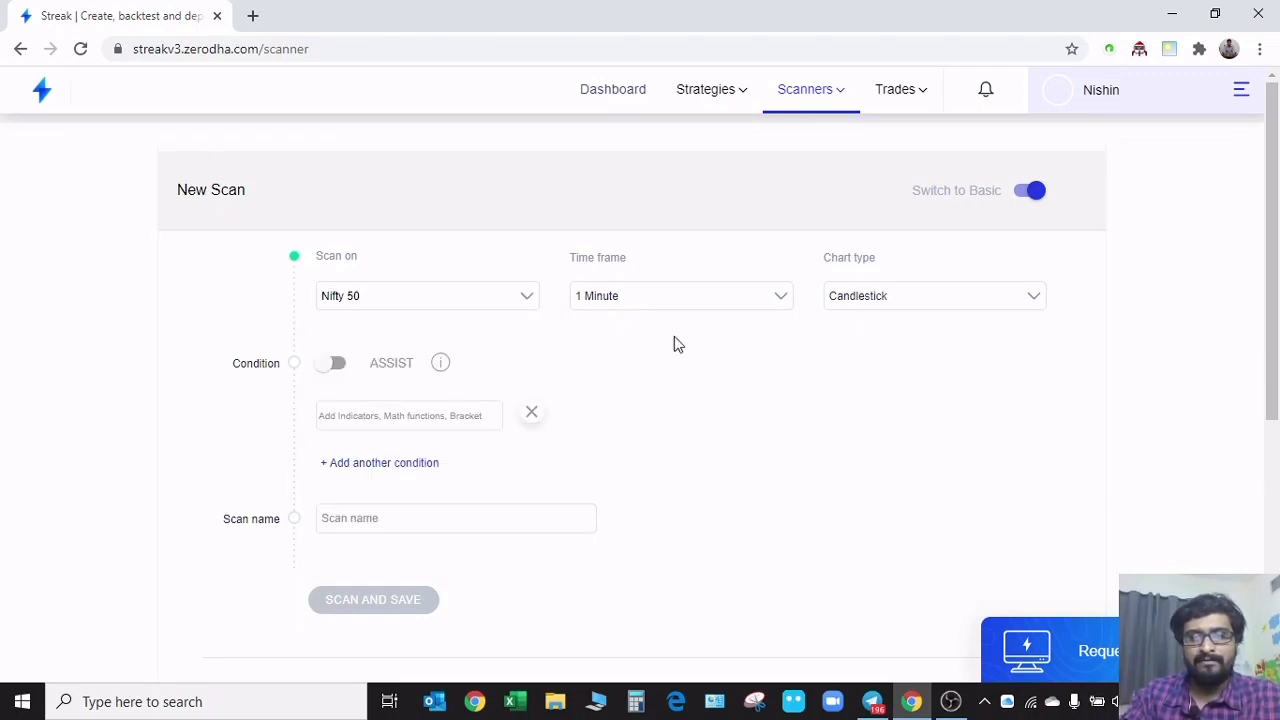
click(666, 303)
click(616, 440)
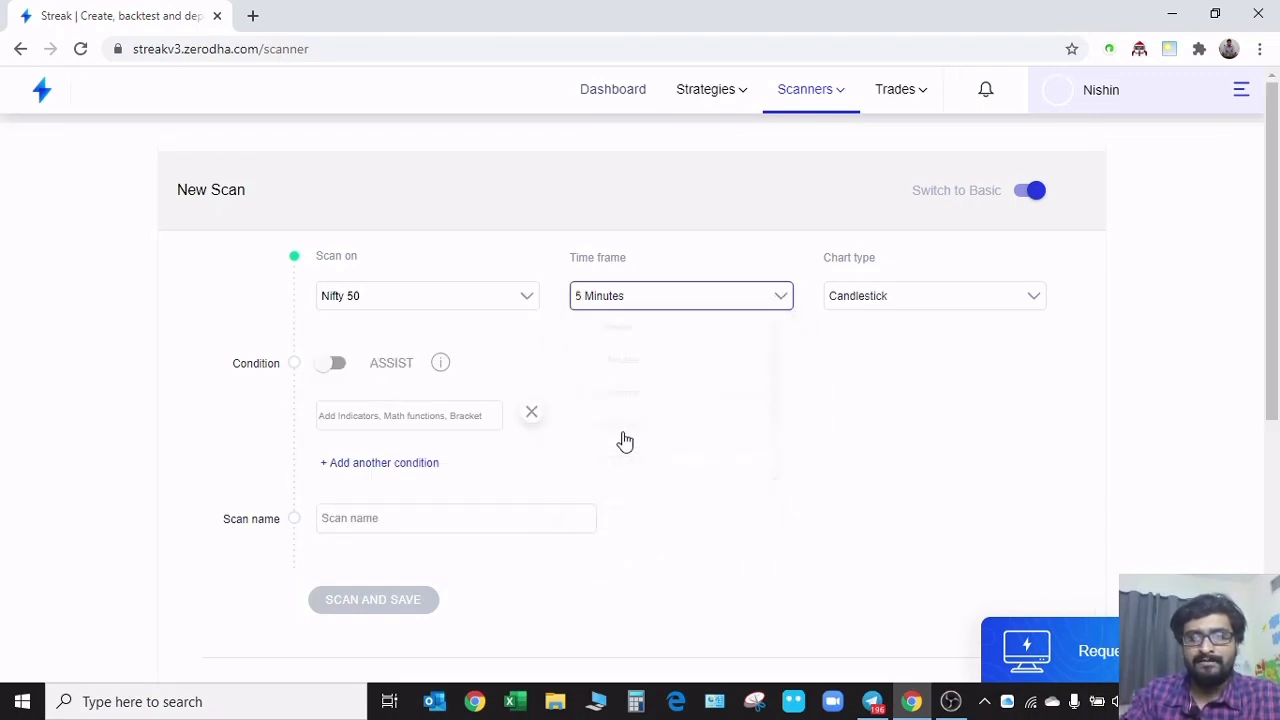
Turn on condition assist and add the Supertrend indicator, giving the condition Supertrend(7,3,0) lower than Close(0)
click(330, 370)
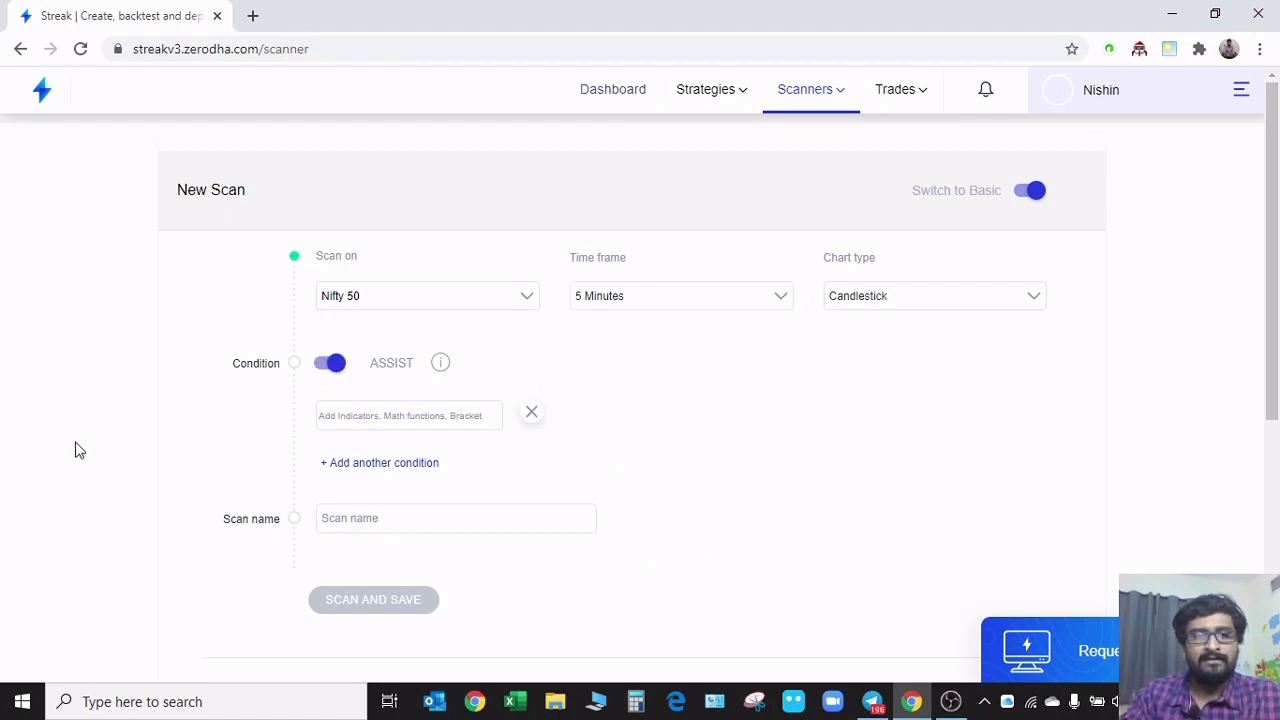
click(409, 414)
click(401, 458)
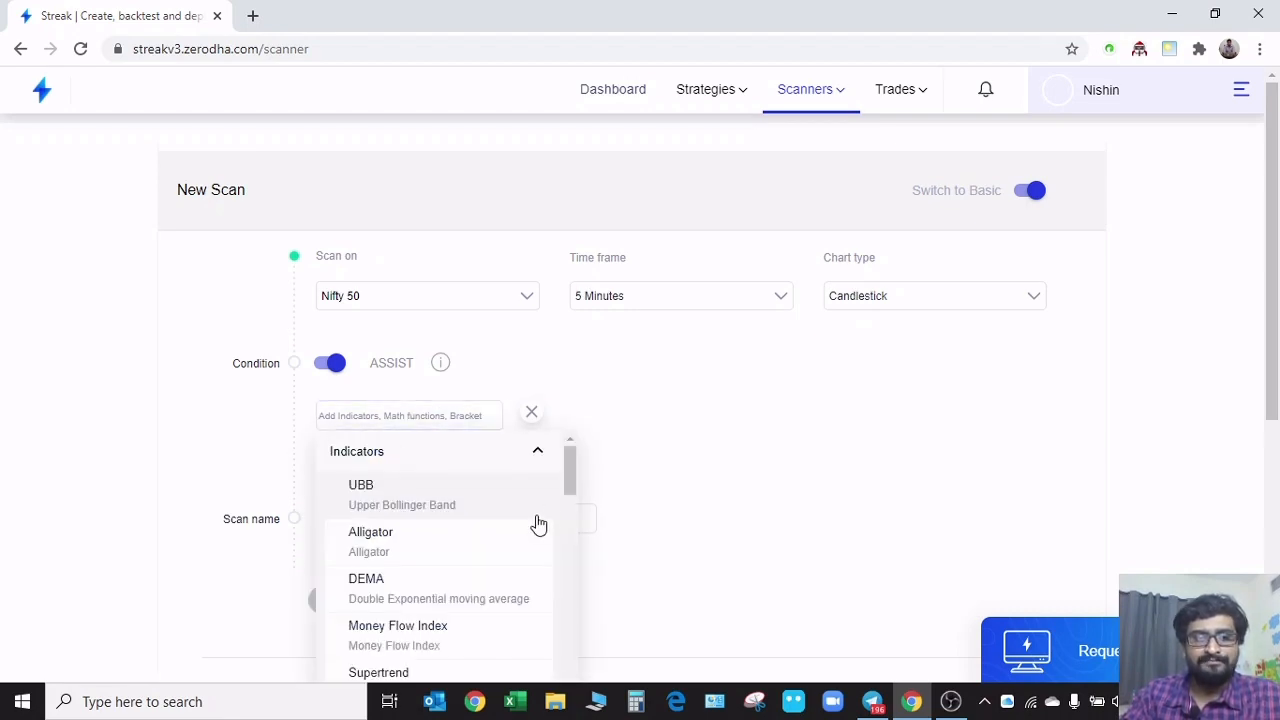
scroll(975, 375, down, 2)
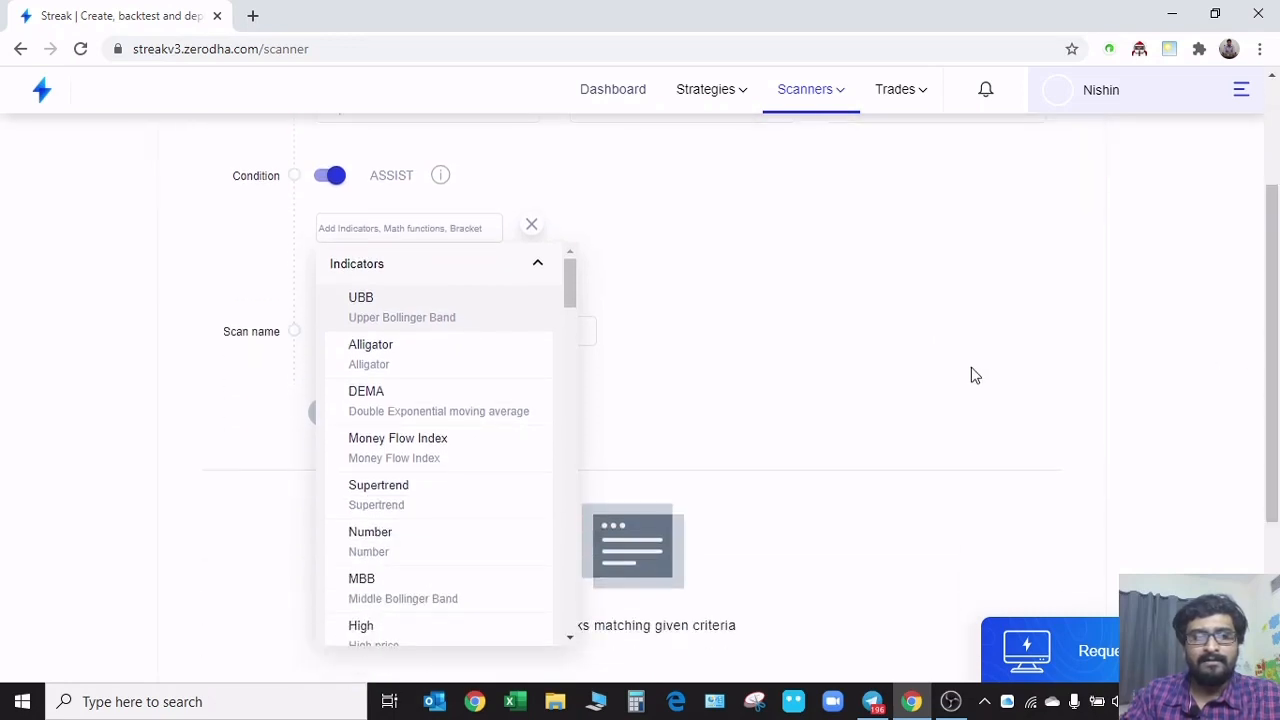
click(400, 505)
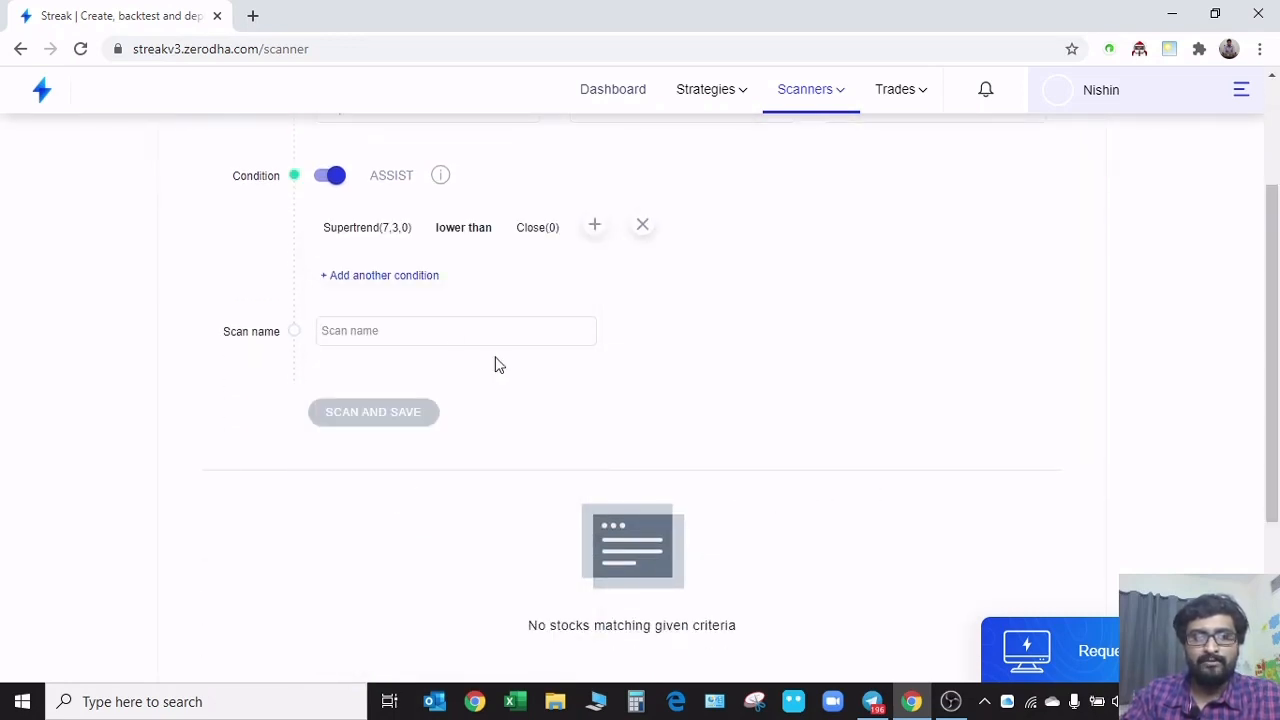
Replace the "lower than" comparator in the Supertrend condition with "crosses above"
scroll(497, 365, up, 1)
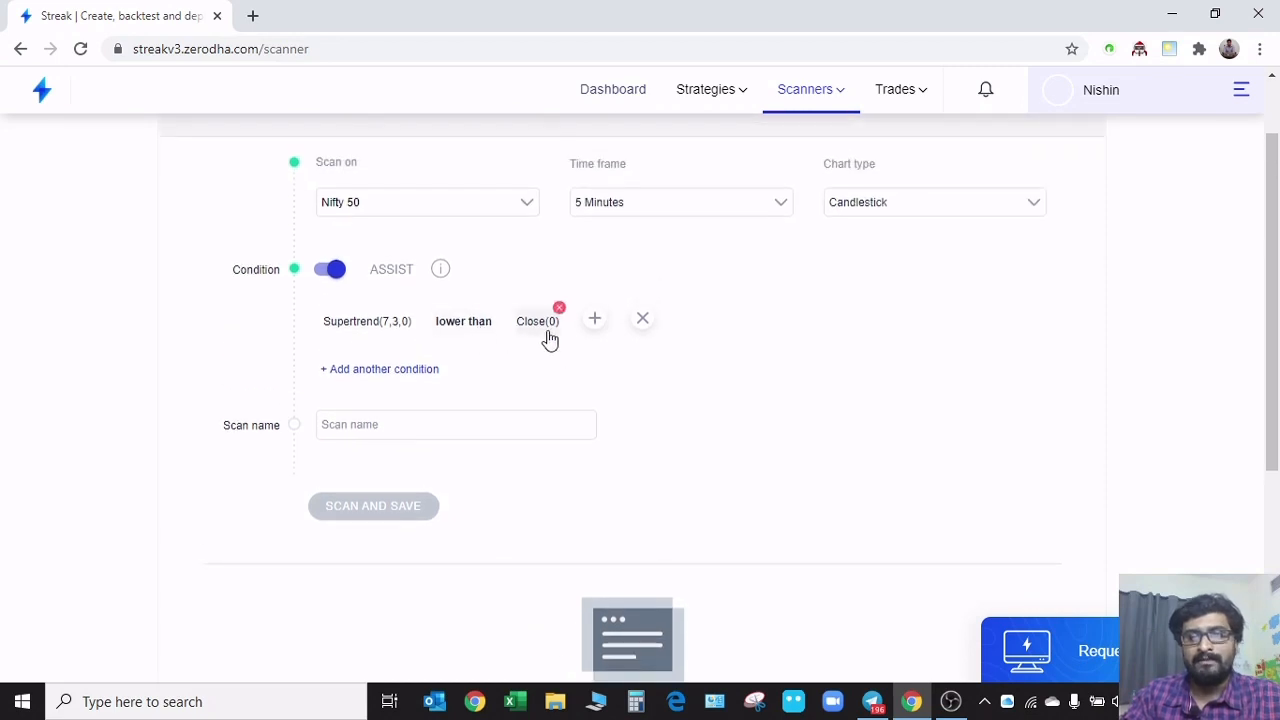
click(466, 330)
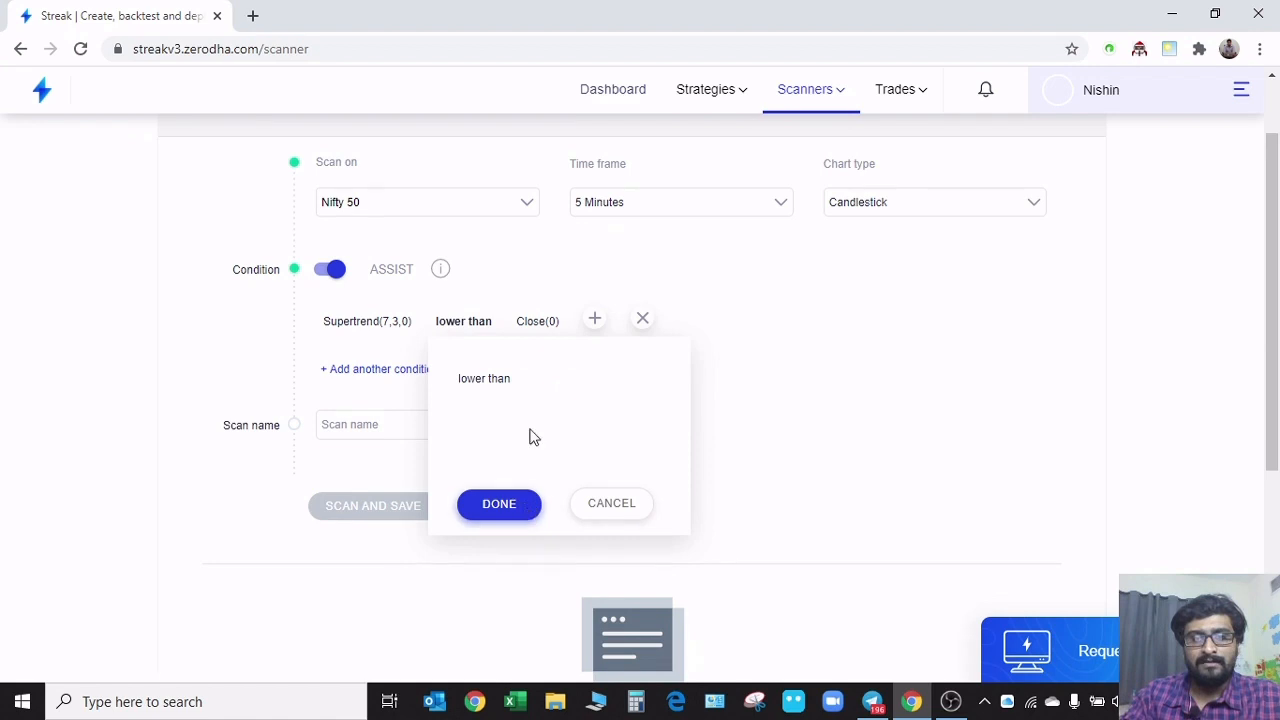
click(509, 507)
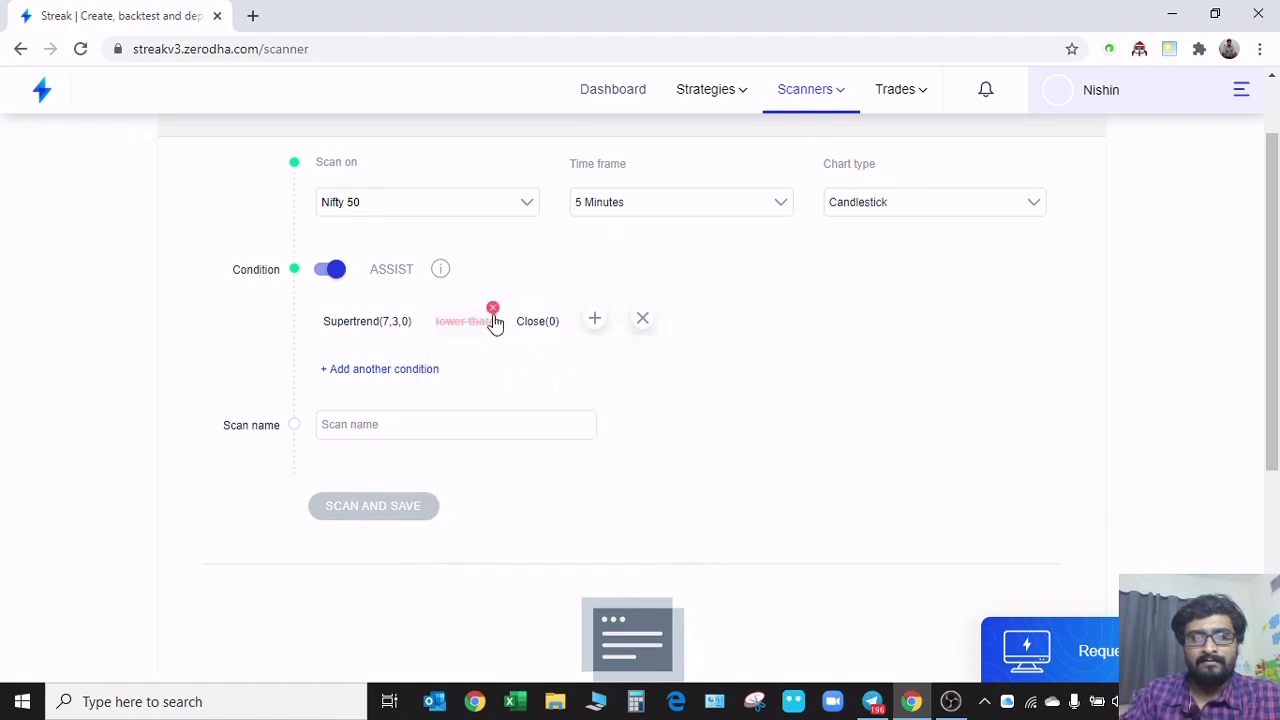
click(493, 310)
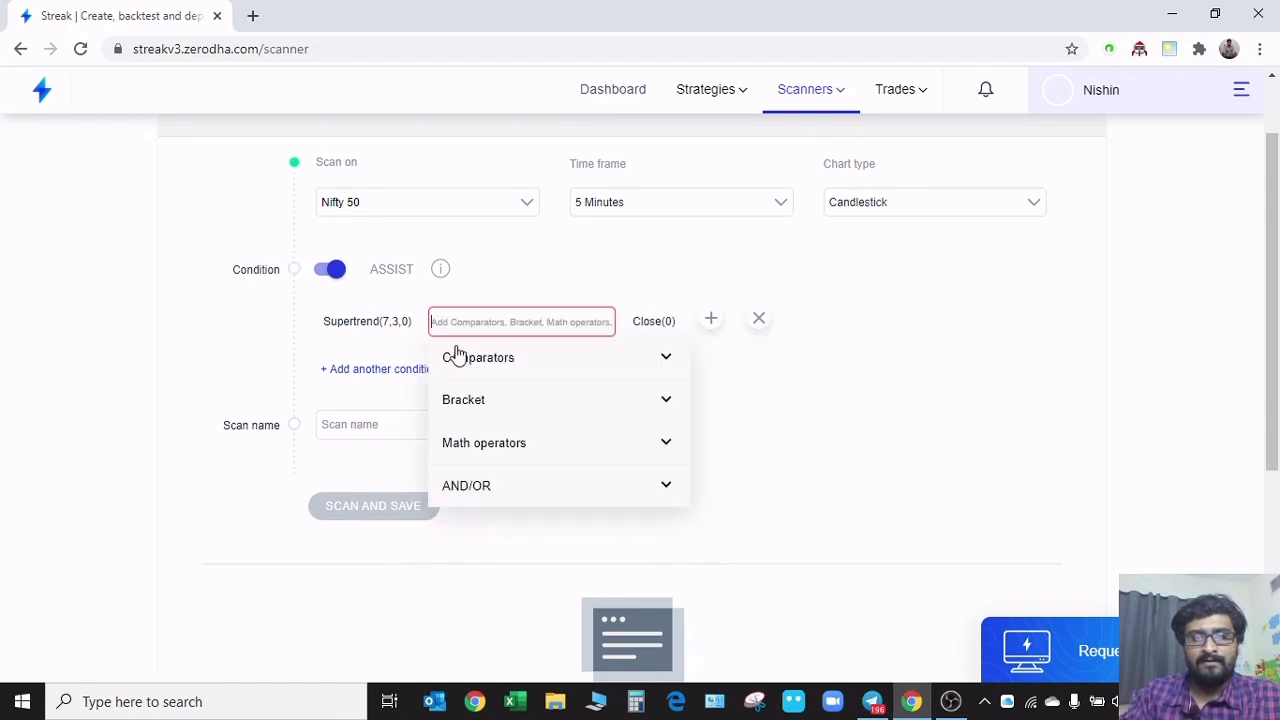
click(666, 360)
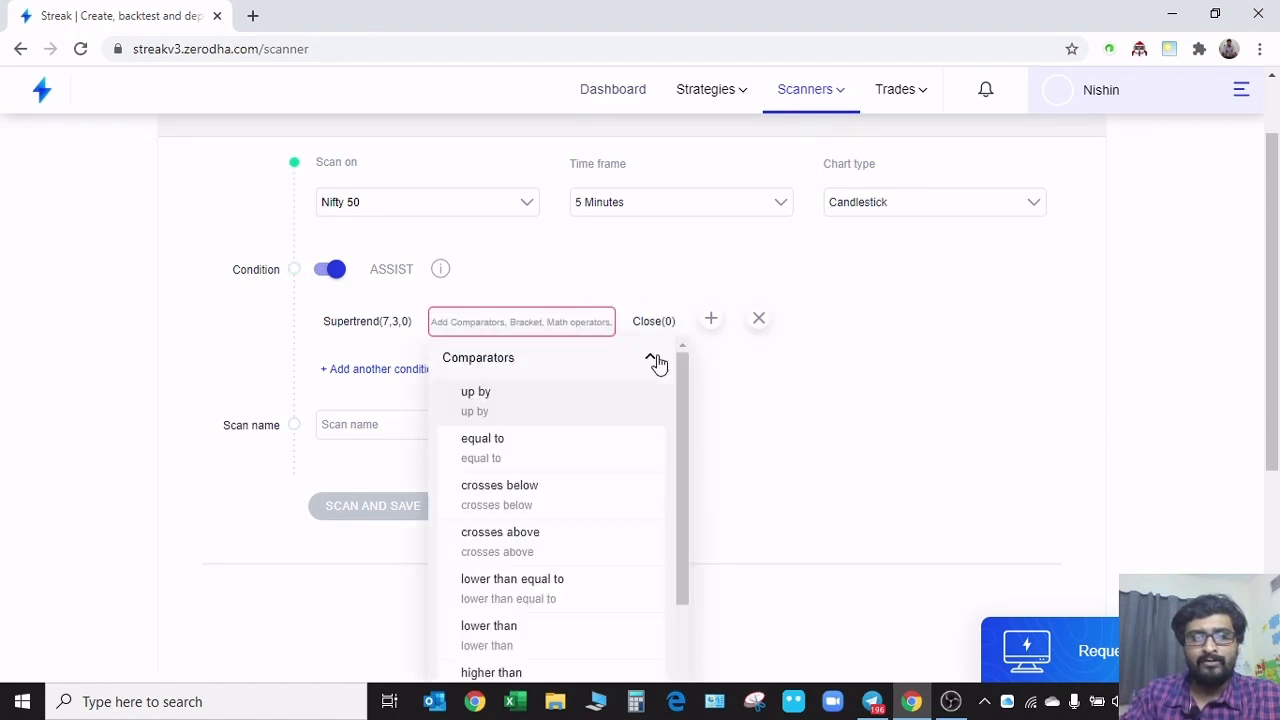
click(530, 553)
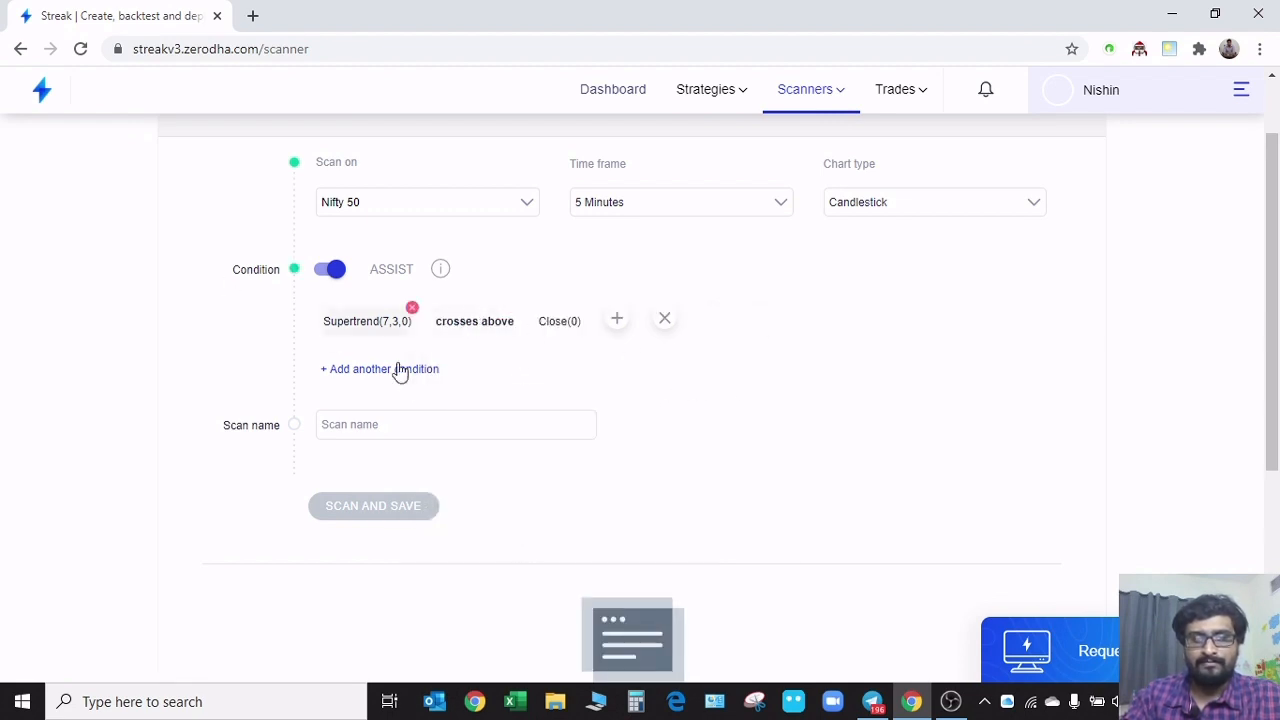
Clear the condition's comparator, look through the available comparators and choose "crosses above" again
click(498, 330)
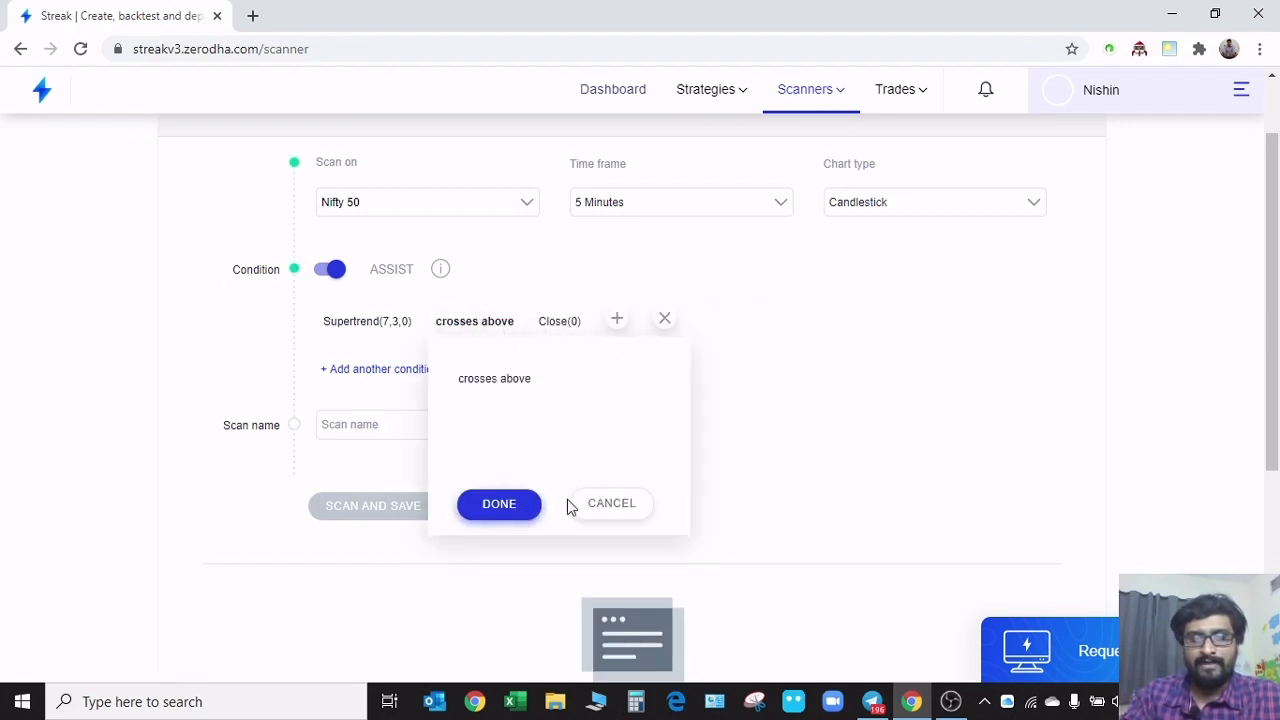
click(514, 307)
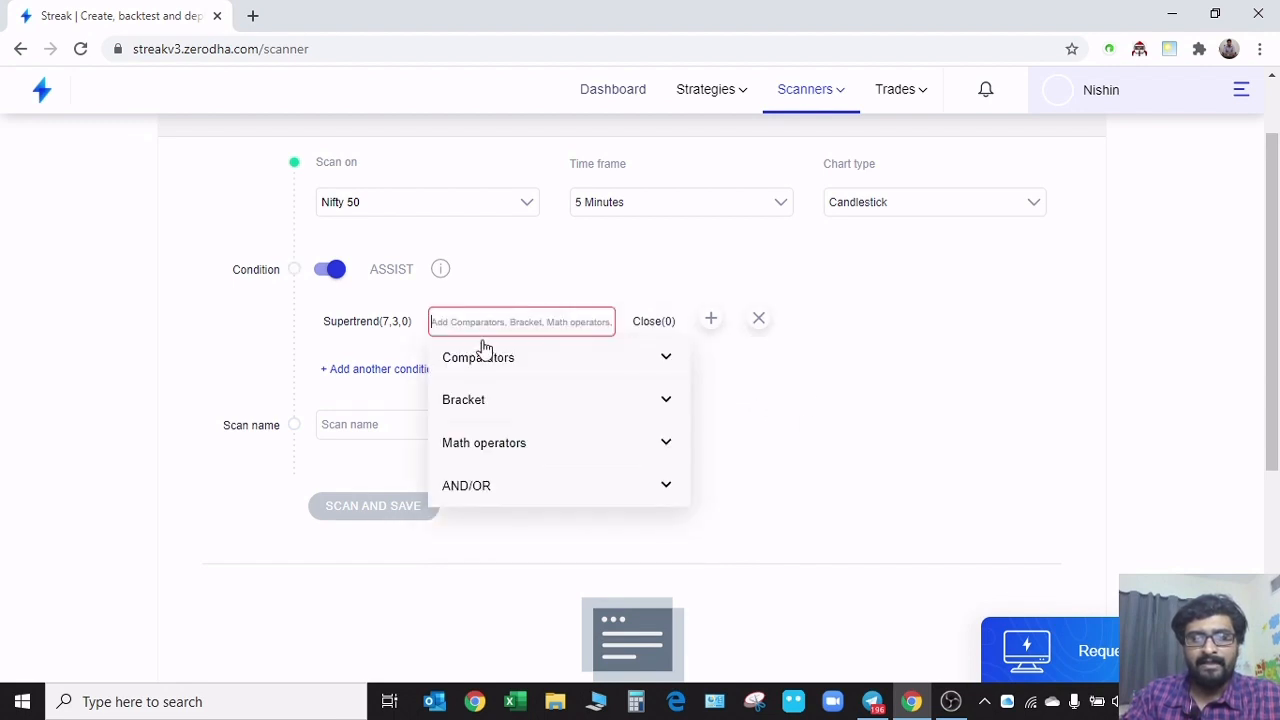
click(666, 360)
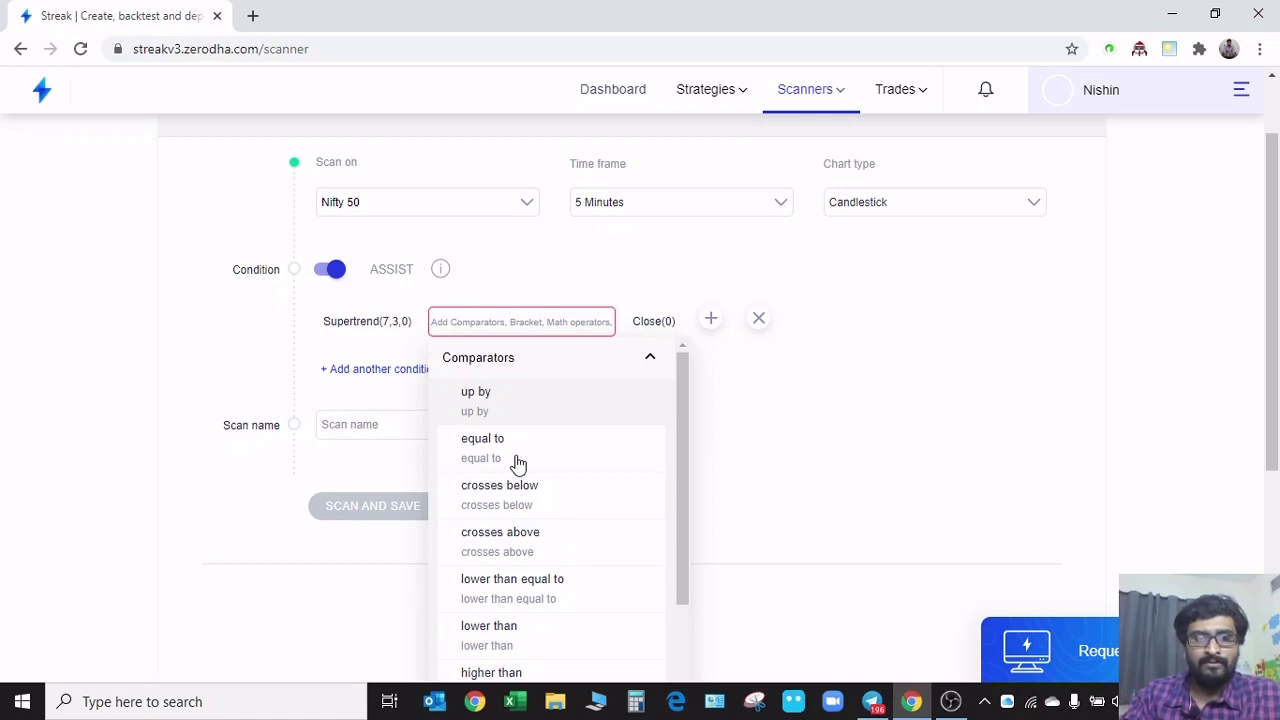
scroll(560, 515, down, 2)
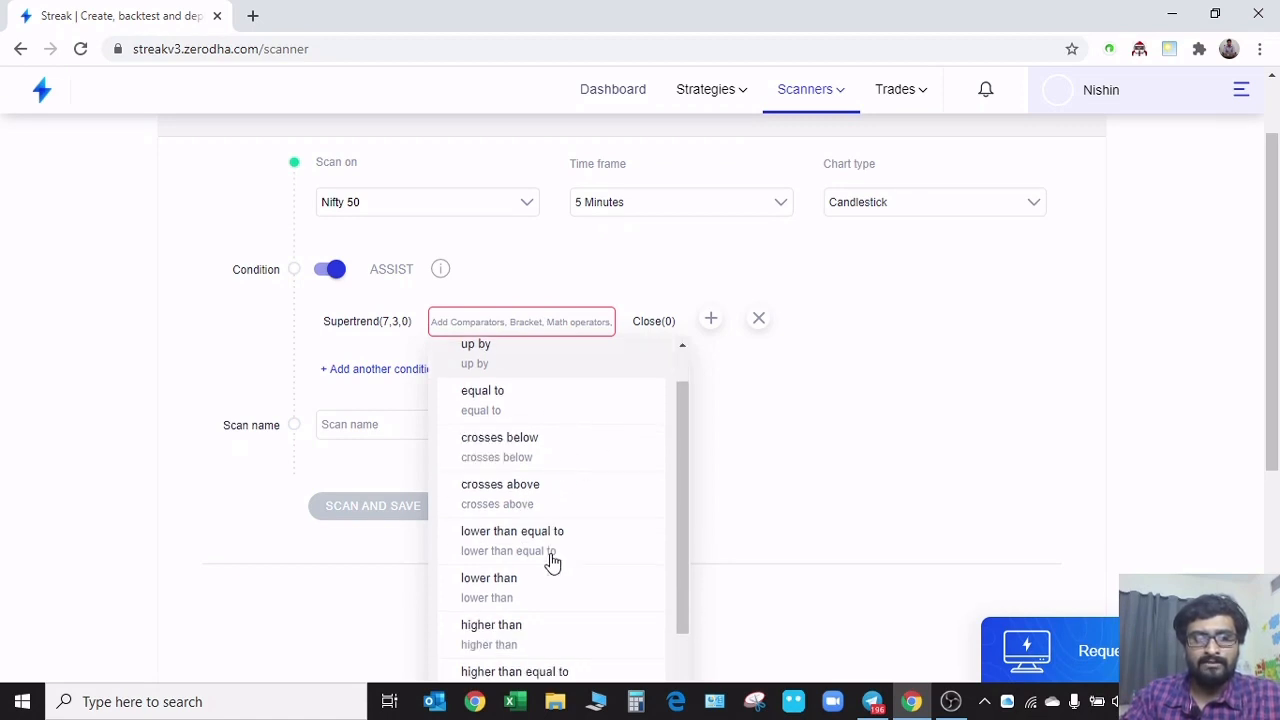
scroll(530, 568, up, 2)
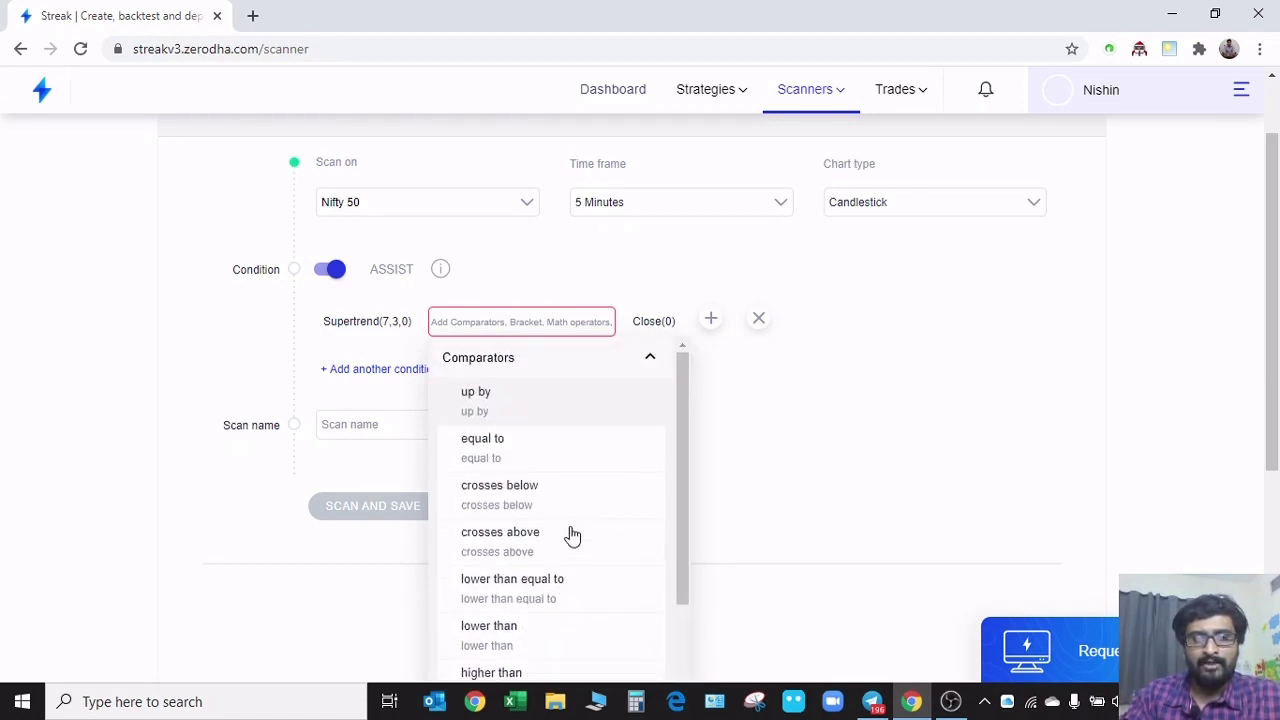
click(565, 547)
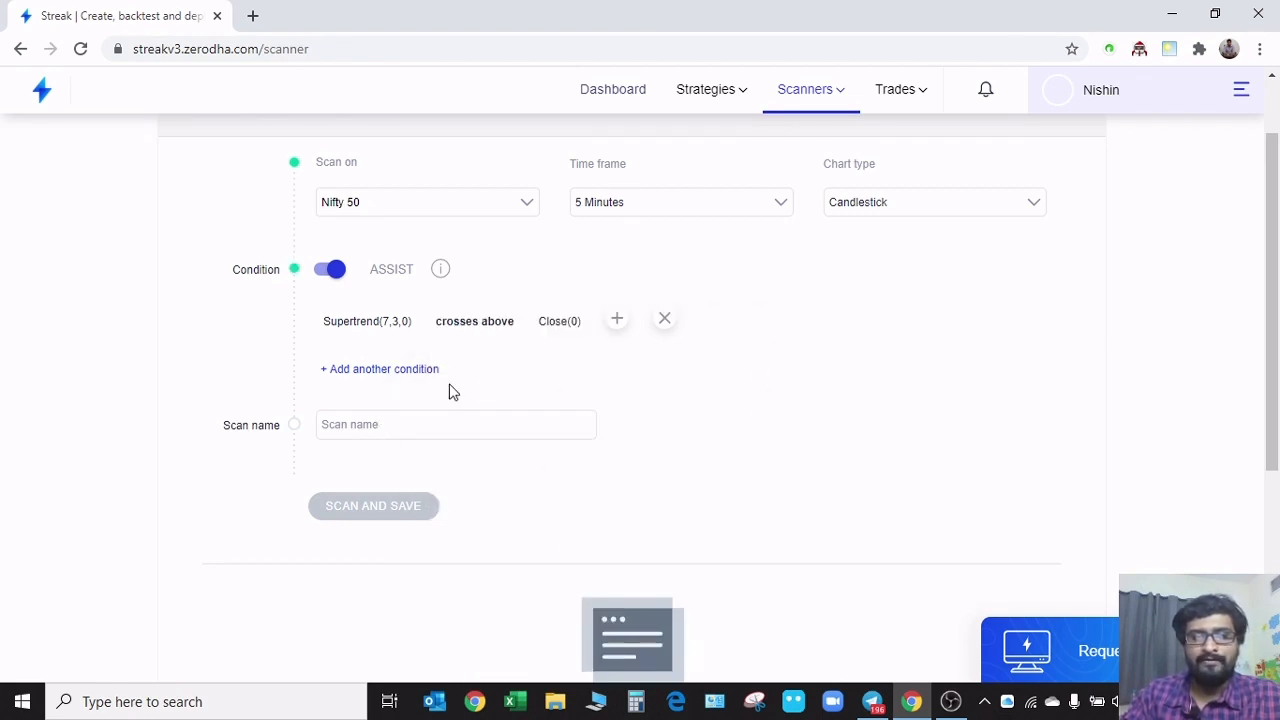
Change the scan's time frame to 1 Day
scroll(450, 392, up, 1)
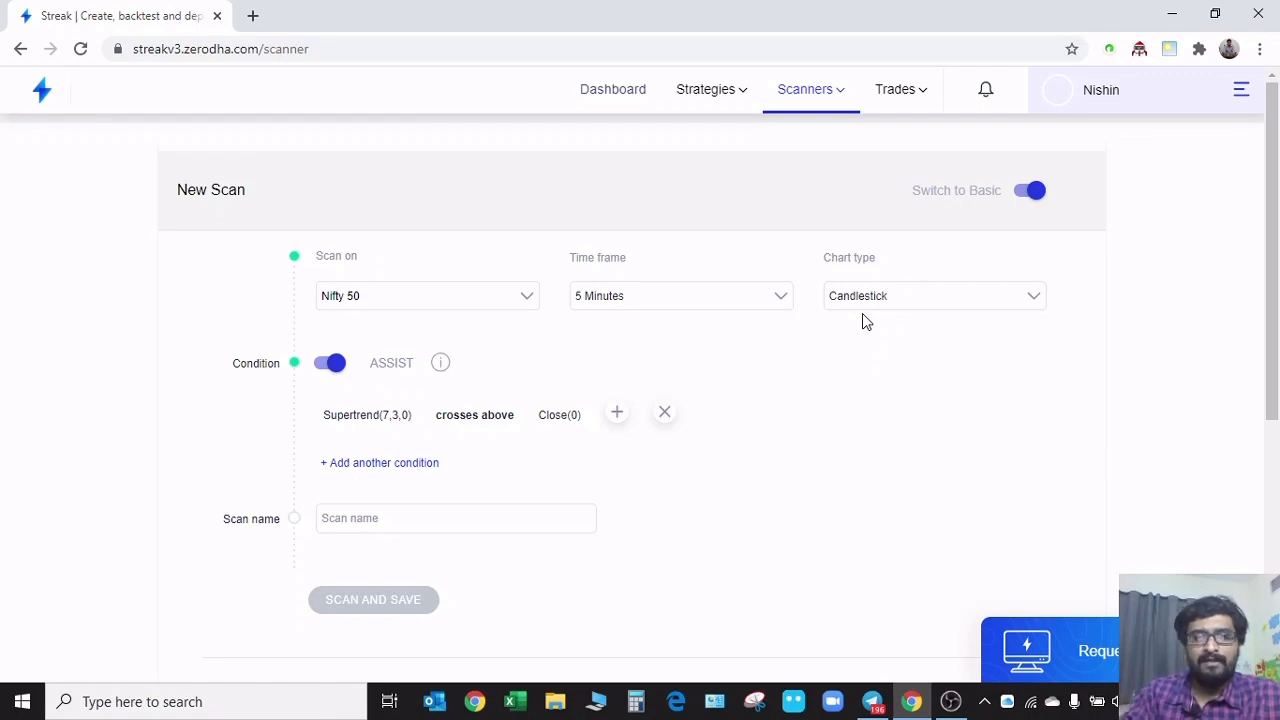
click(734, 296)
scroll(700, 480, down, 3)
click(660, 538)
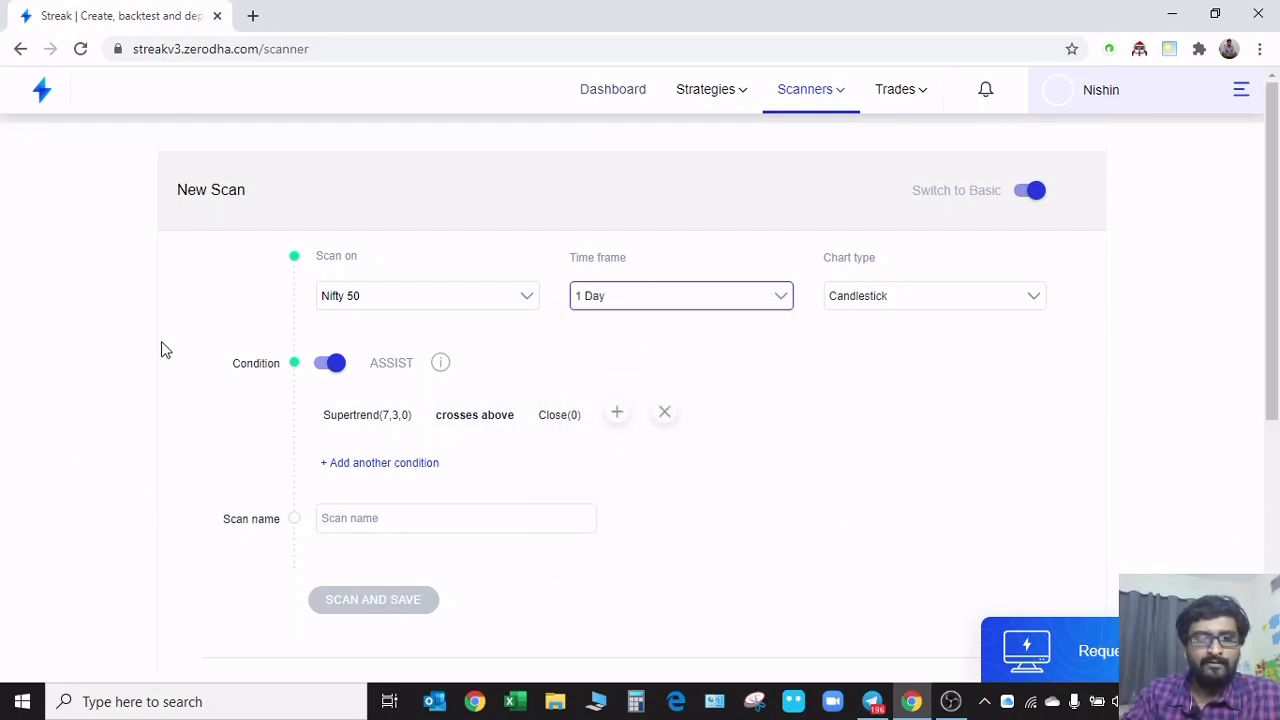
Name the scan Supertrend, then run and save it
click(420, 520)
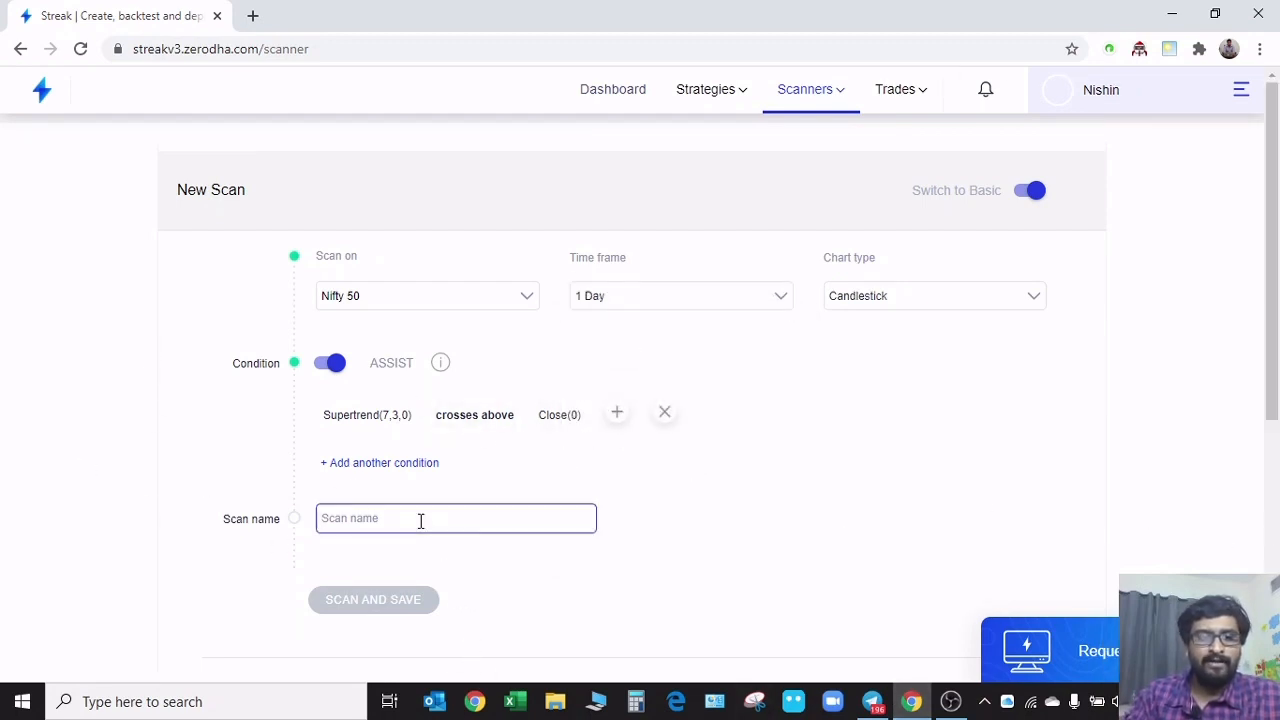
text(S)
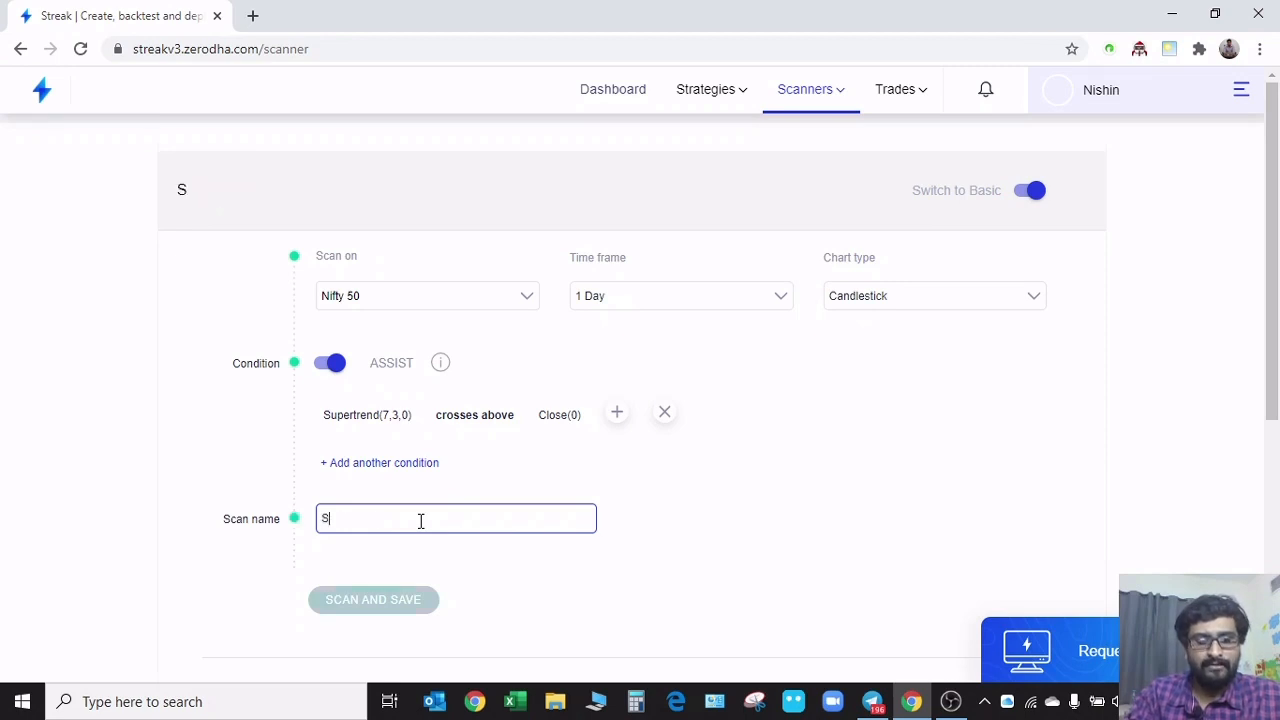
text(upert)
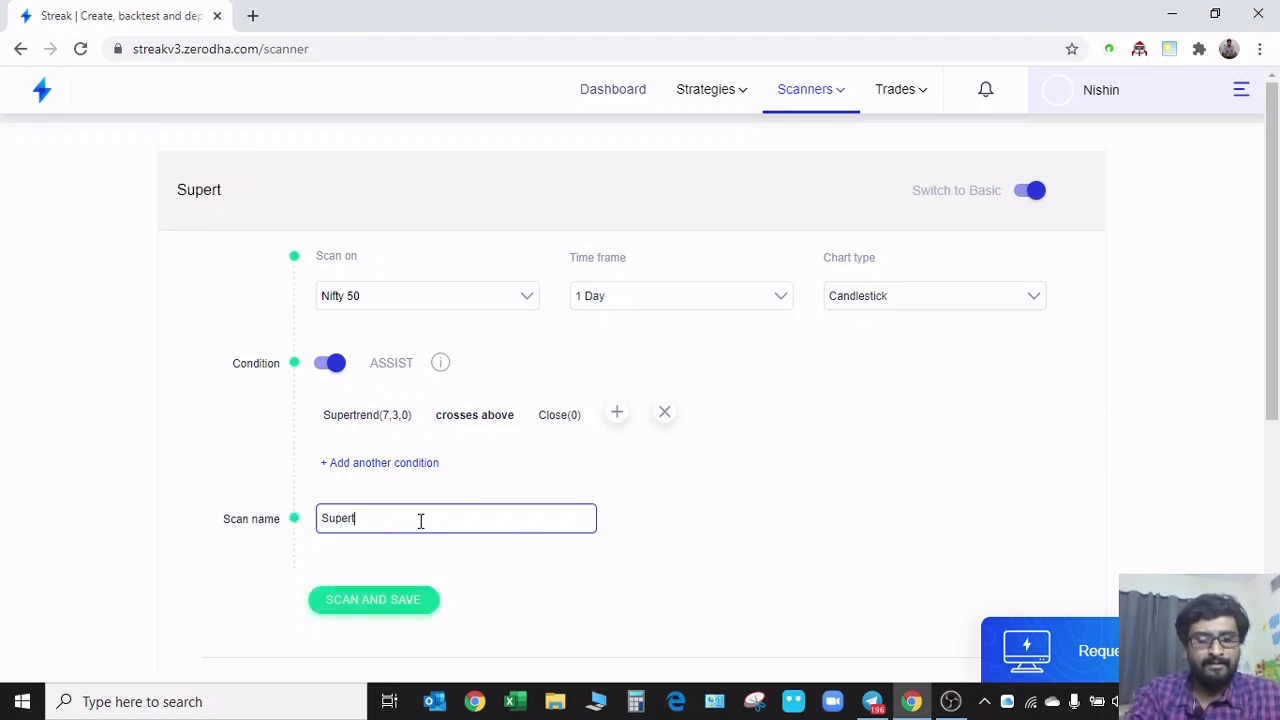
text(rend)
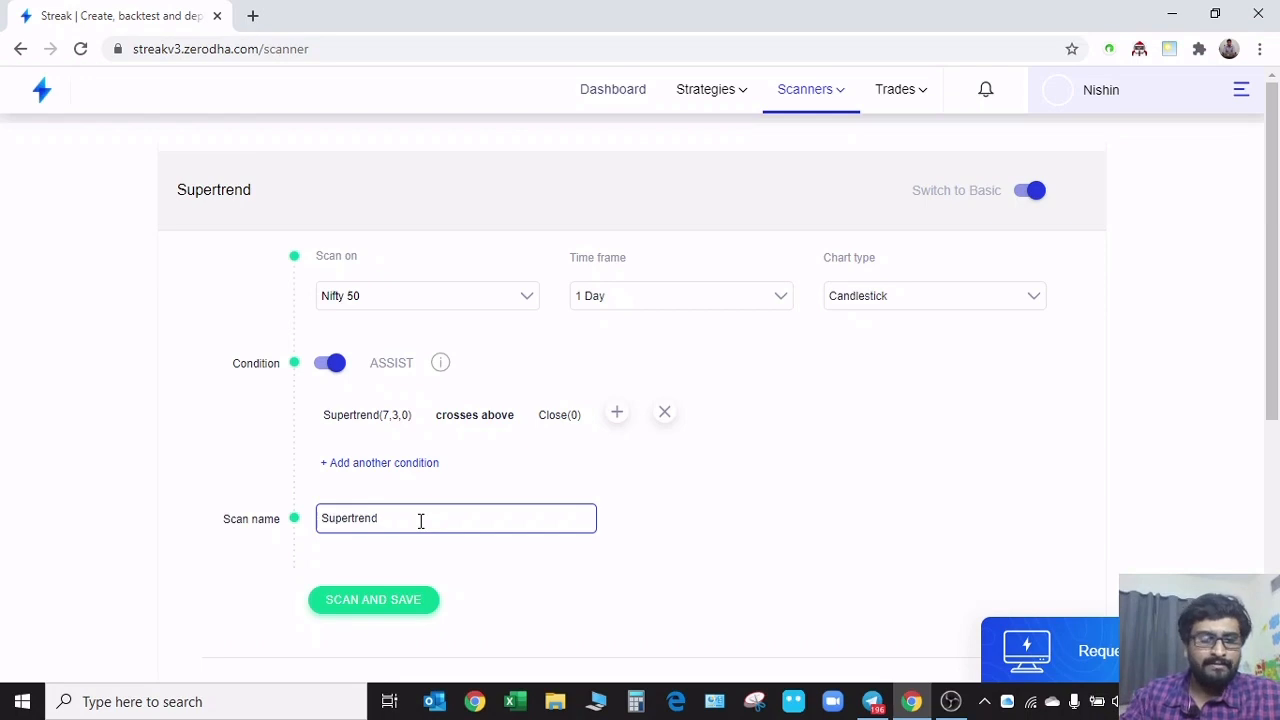
click(385, 604)
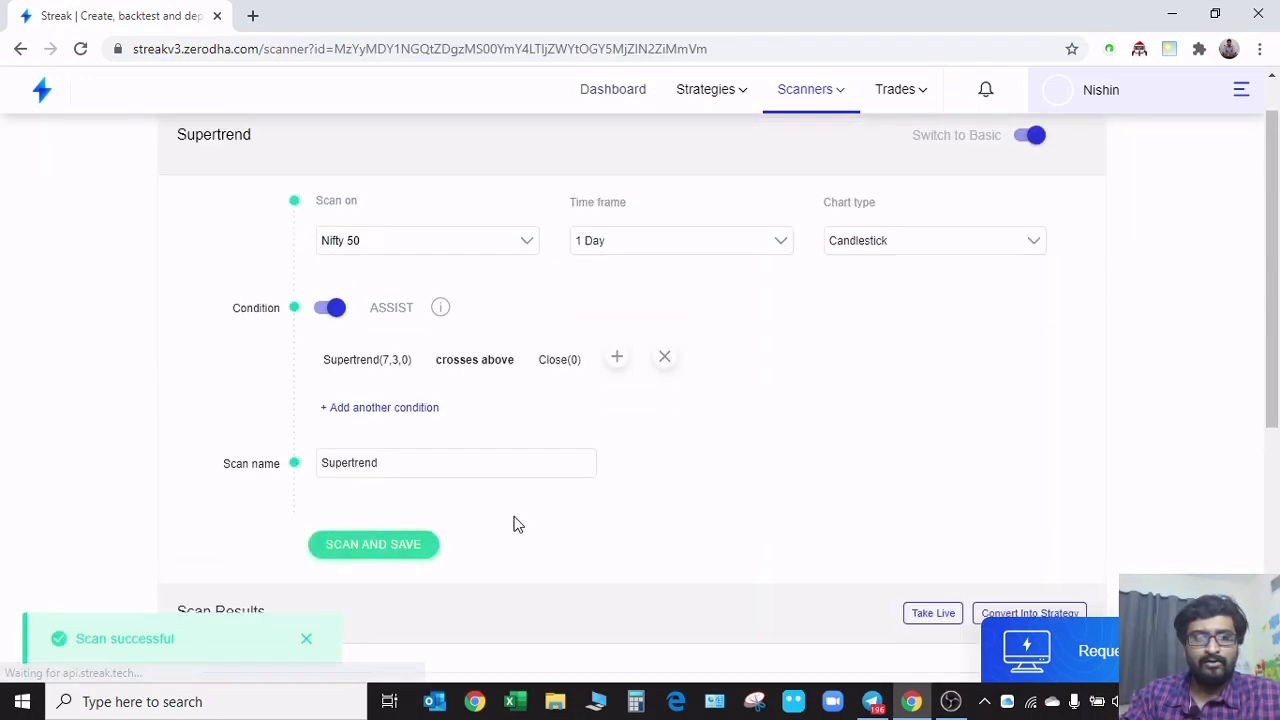
Switch the Supertrend scan to the Nifty 500 basket, run and save it again, and dismiss the notification
click(494, 302)
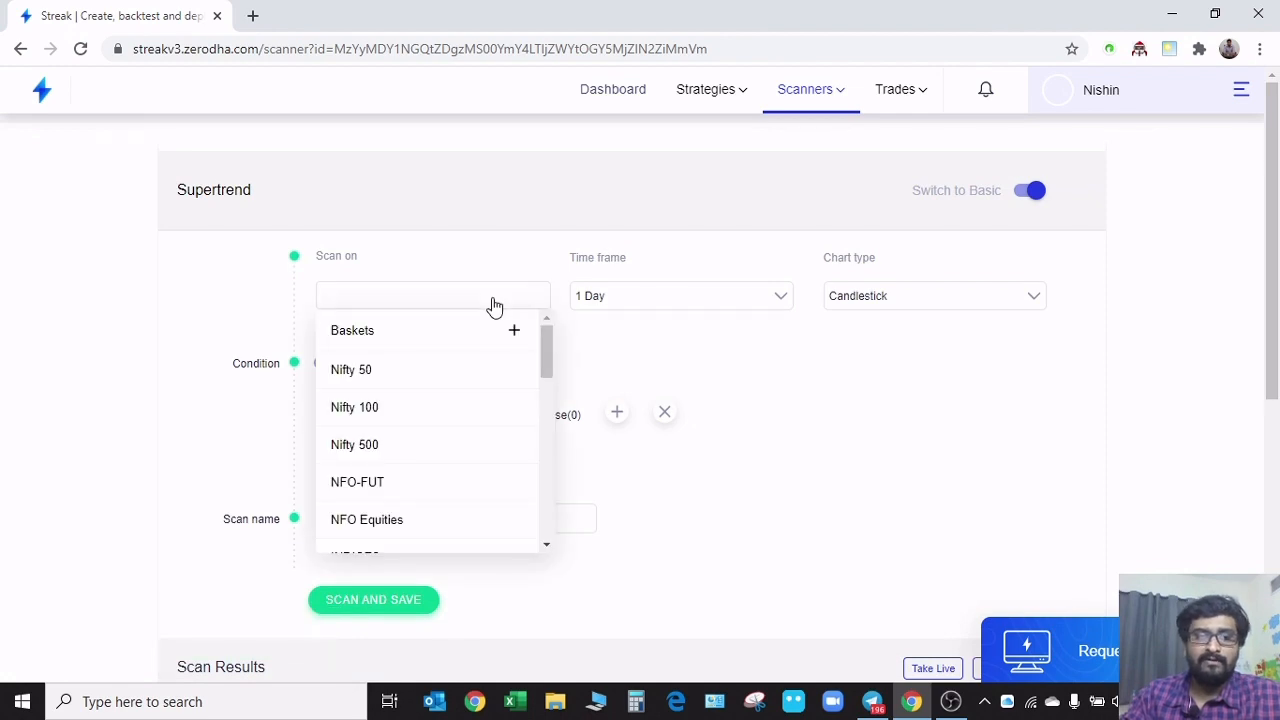
click(410, 446)
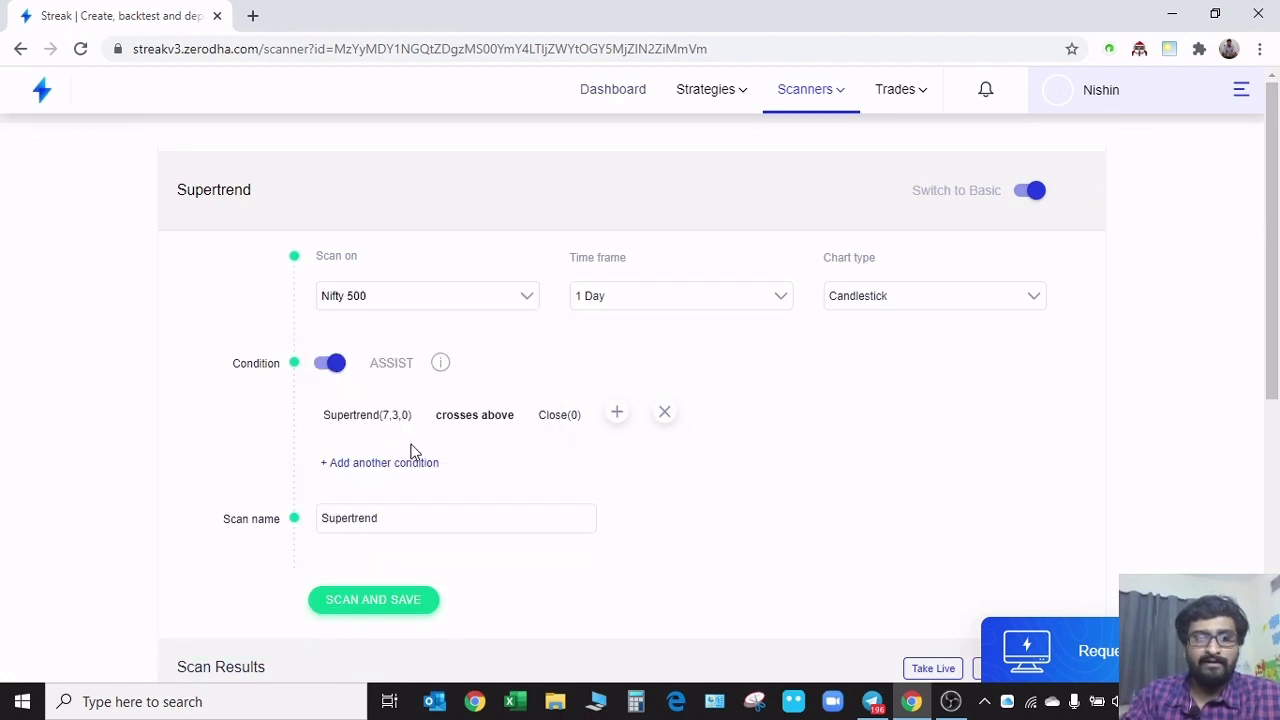
click(394, 603)
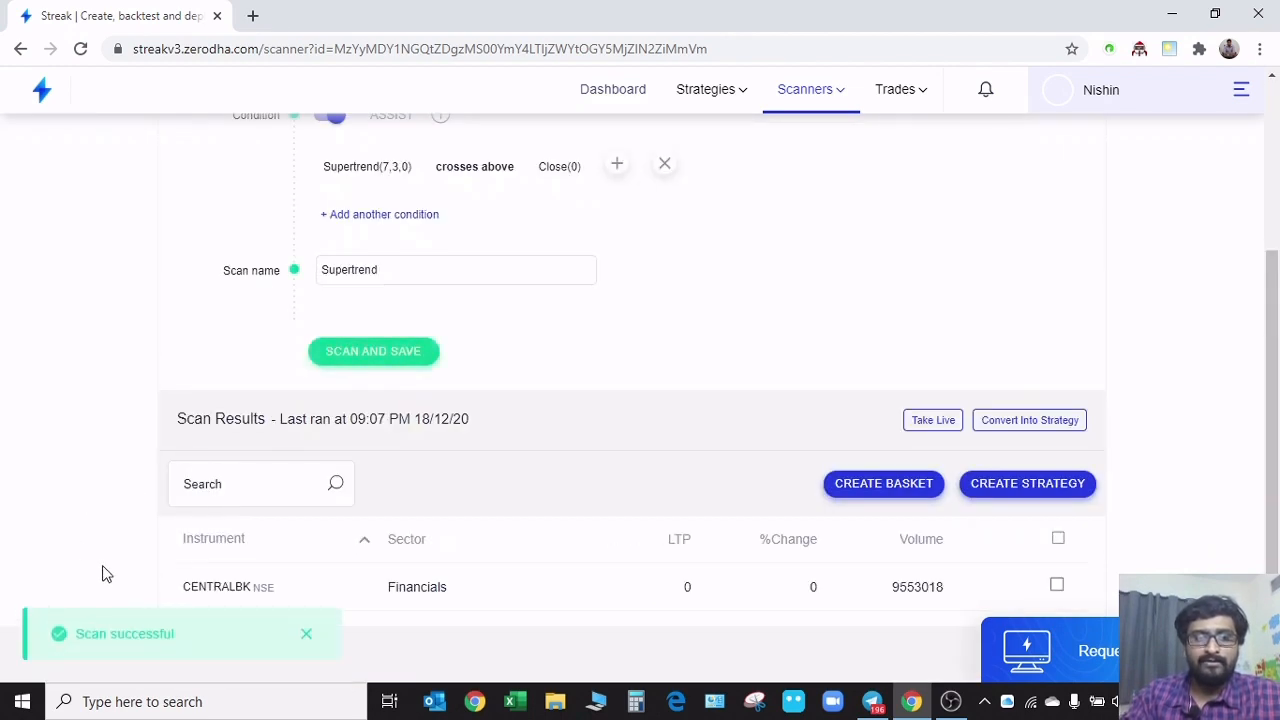
click(307, 638)
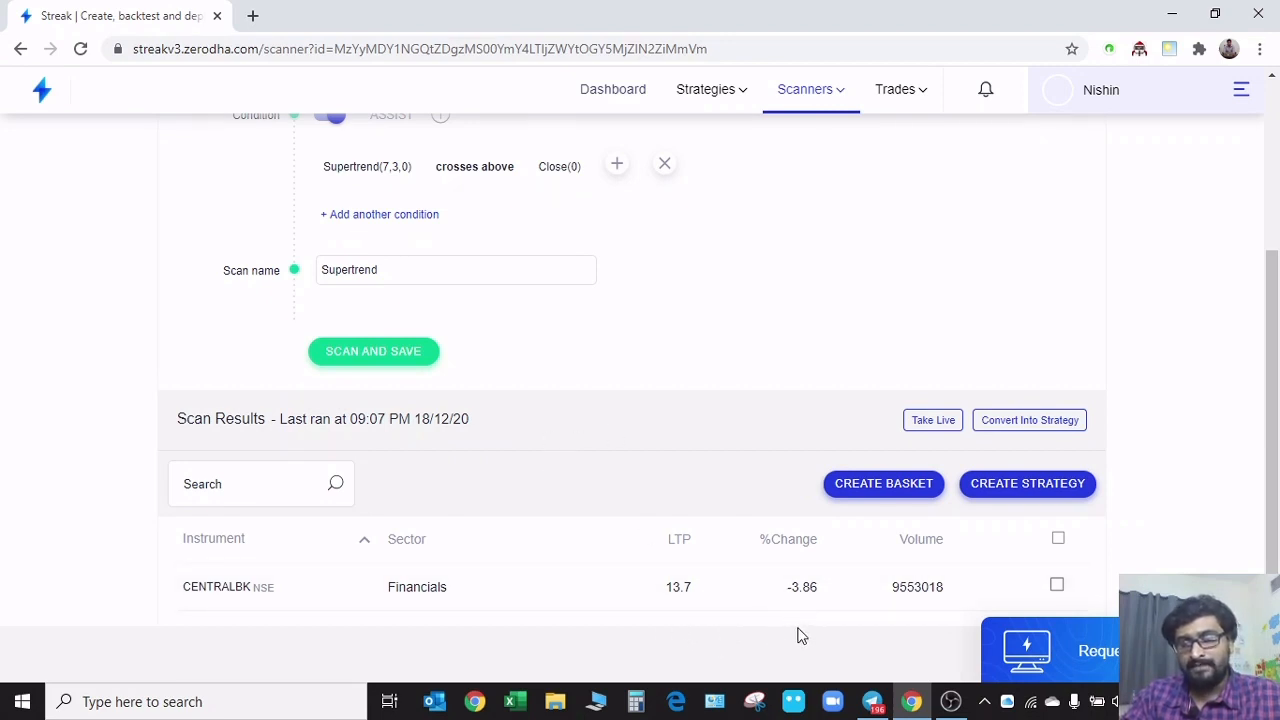
Review the Supertrend scan's setup and results, and open the list of the account's own scans
scroll(115, 510, up, 3)
scroll(112, 510, down, 3)
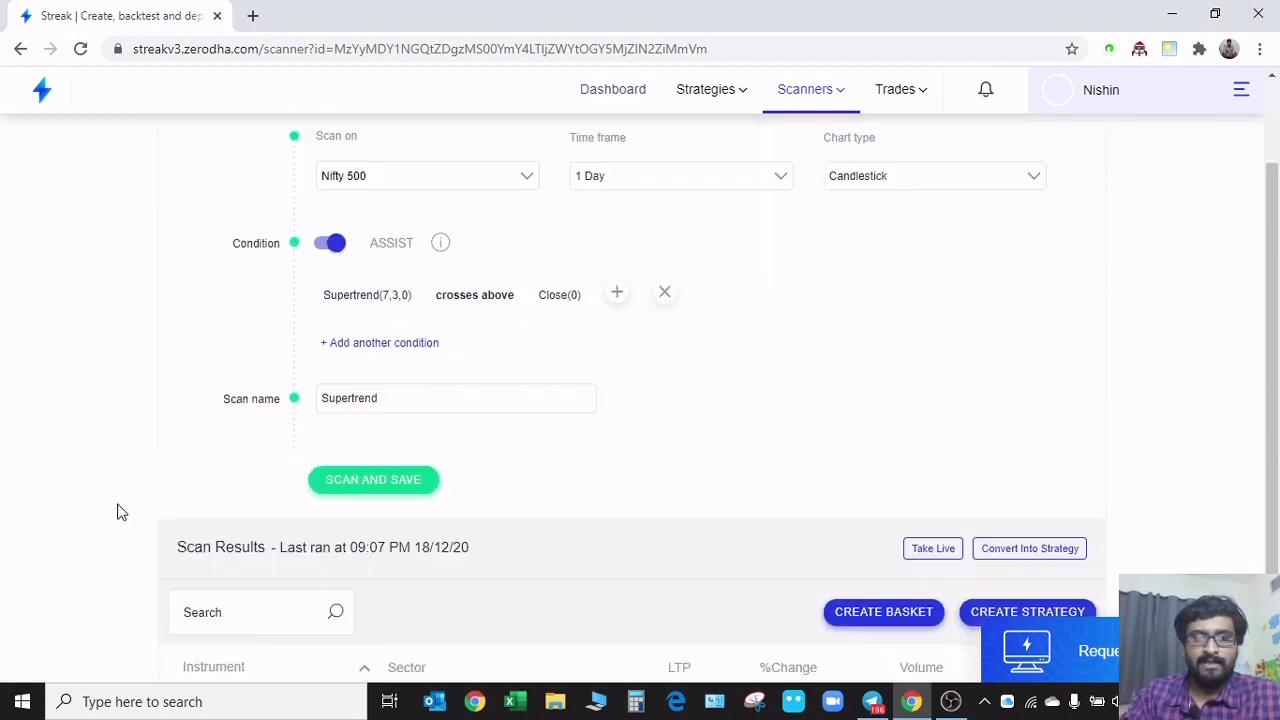
scroll(643, 467, up, 3)
scroll(74, 471, down, 3)
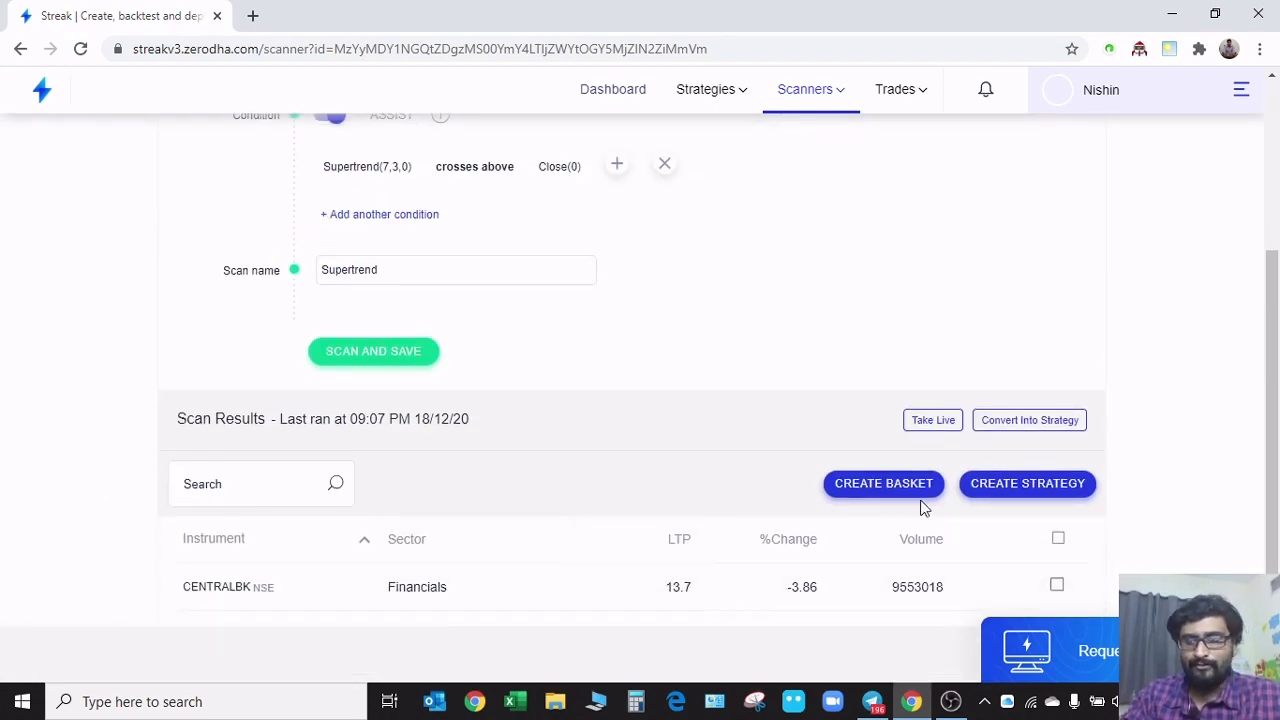
scroll(446, 440, up, 3)
click(805, 89)
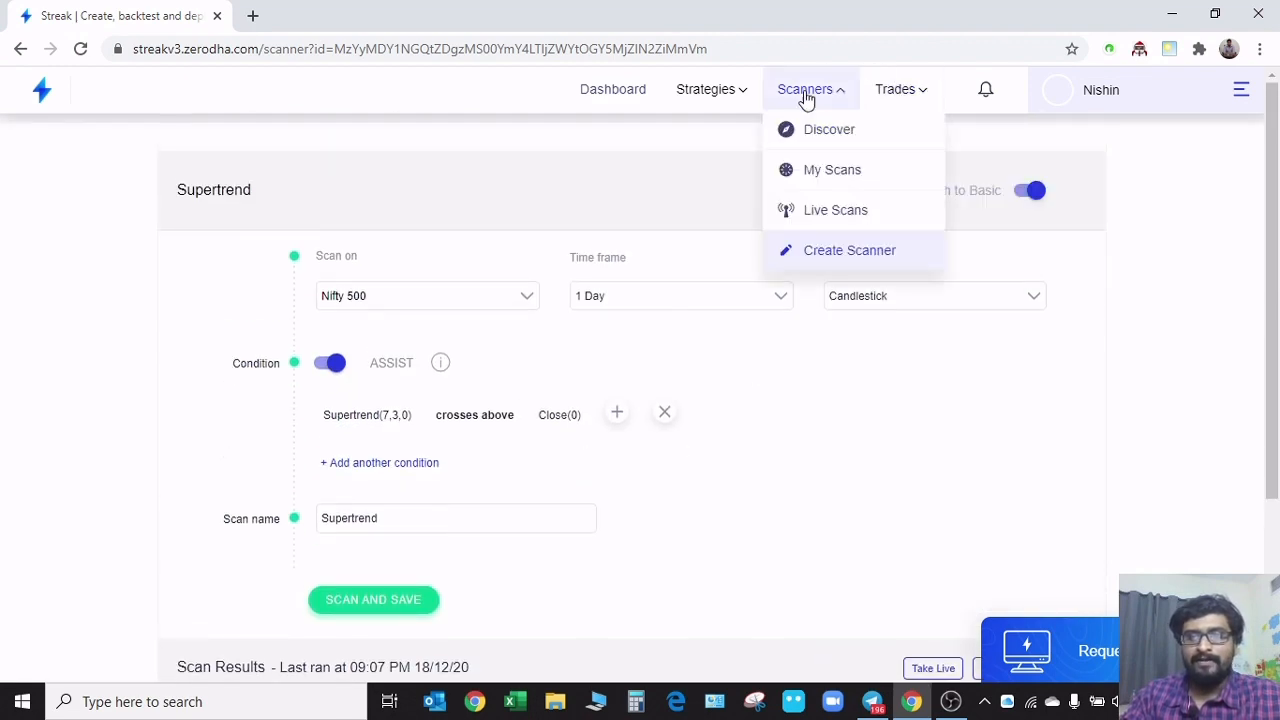
click(840, 172)
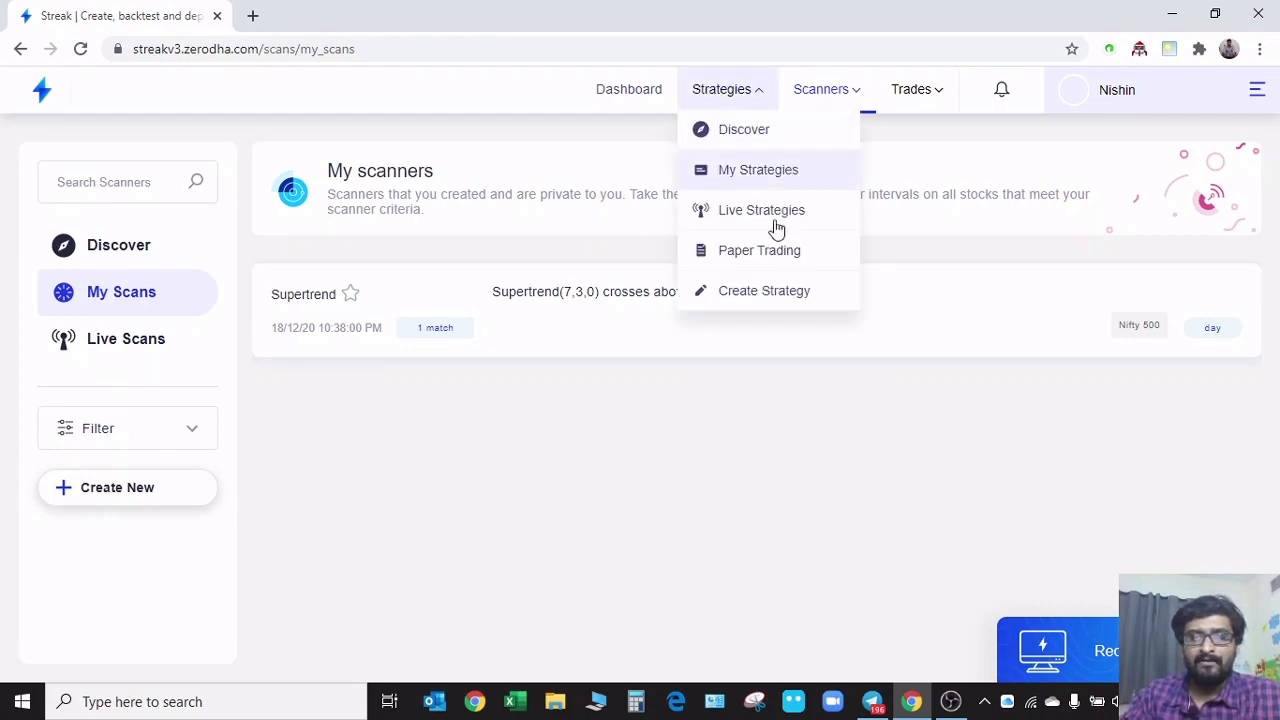
Open the ready-made strategies on offer and look through them as far as the MACD Bullish Crossover strategy
mouse_move(742, 114)
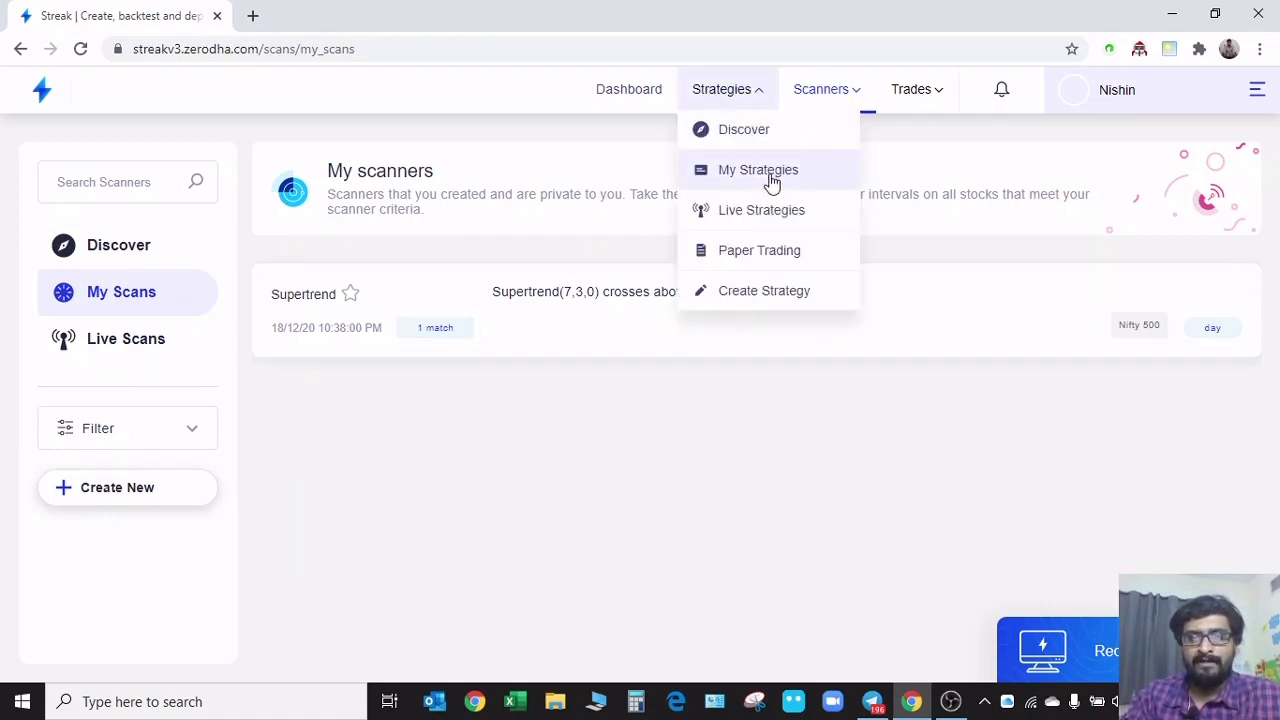
click(765, 133)
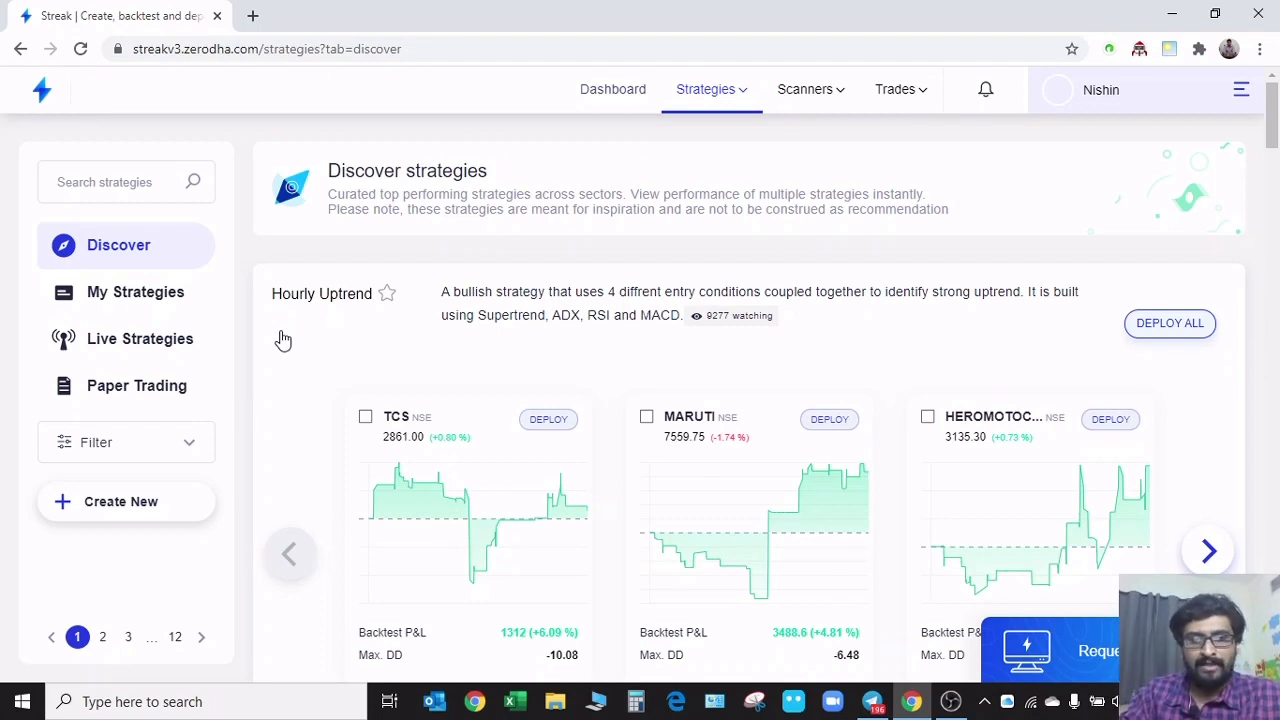
scroll(298, 337, down, 1)
scroll(306, 363, down, 2)
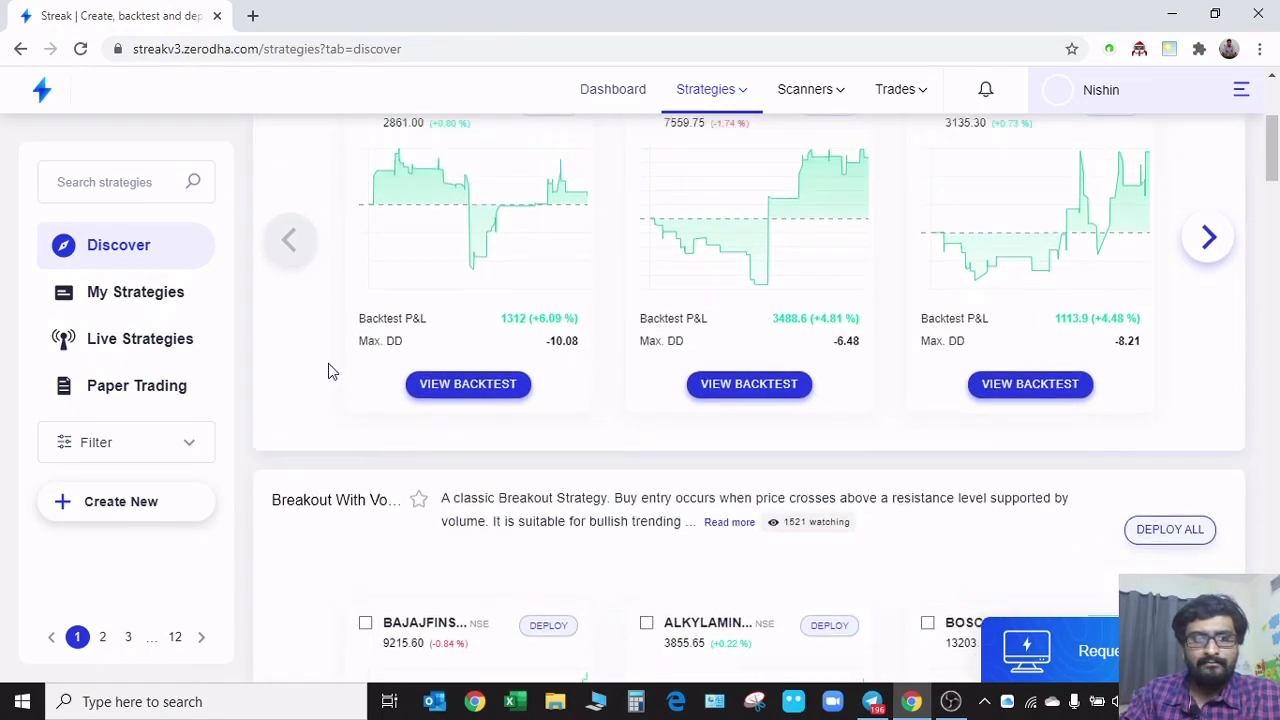
scroll(328, 371, up, 3)
scroll(331, 437, down, 5)
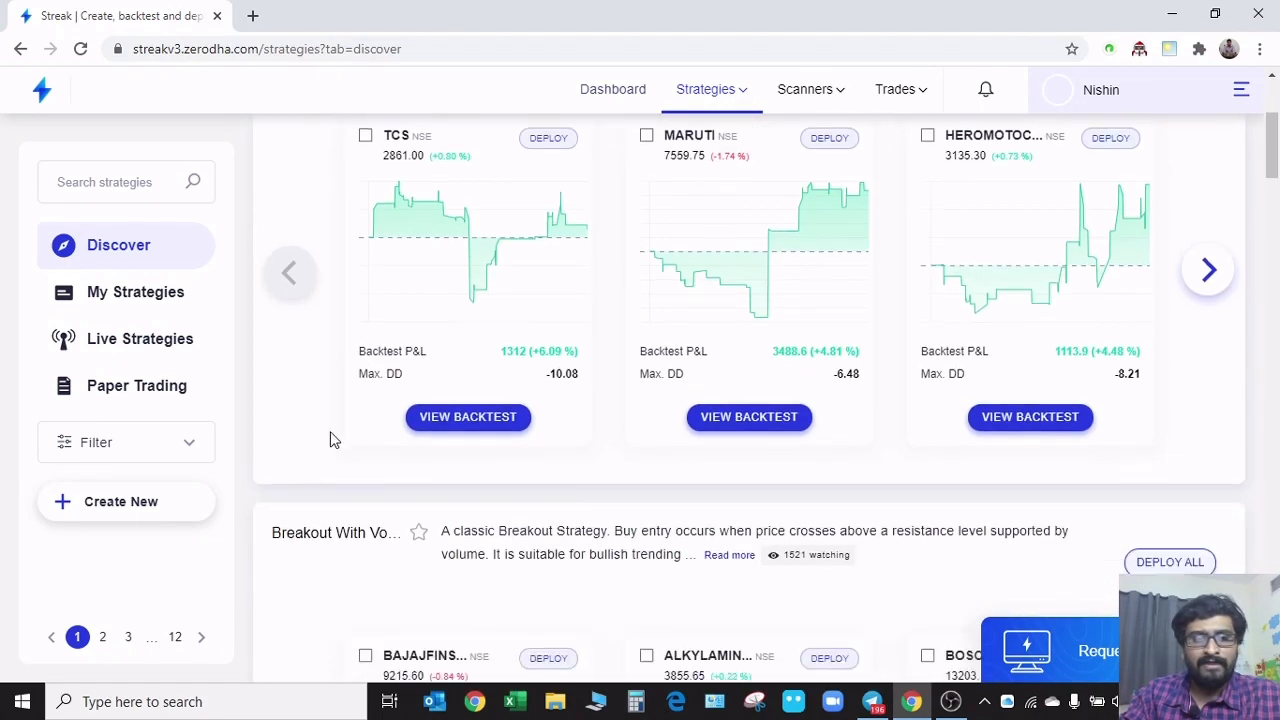
scroll(345, 430, up, 4)
scroll(320, 330, up, 1)
scroll(310, 380, down, 4)
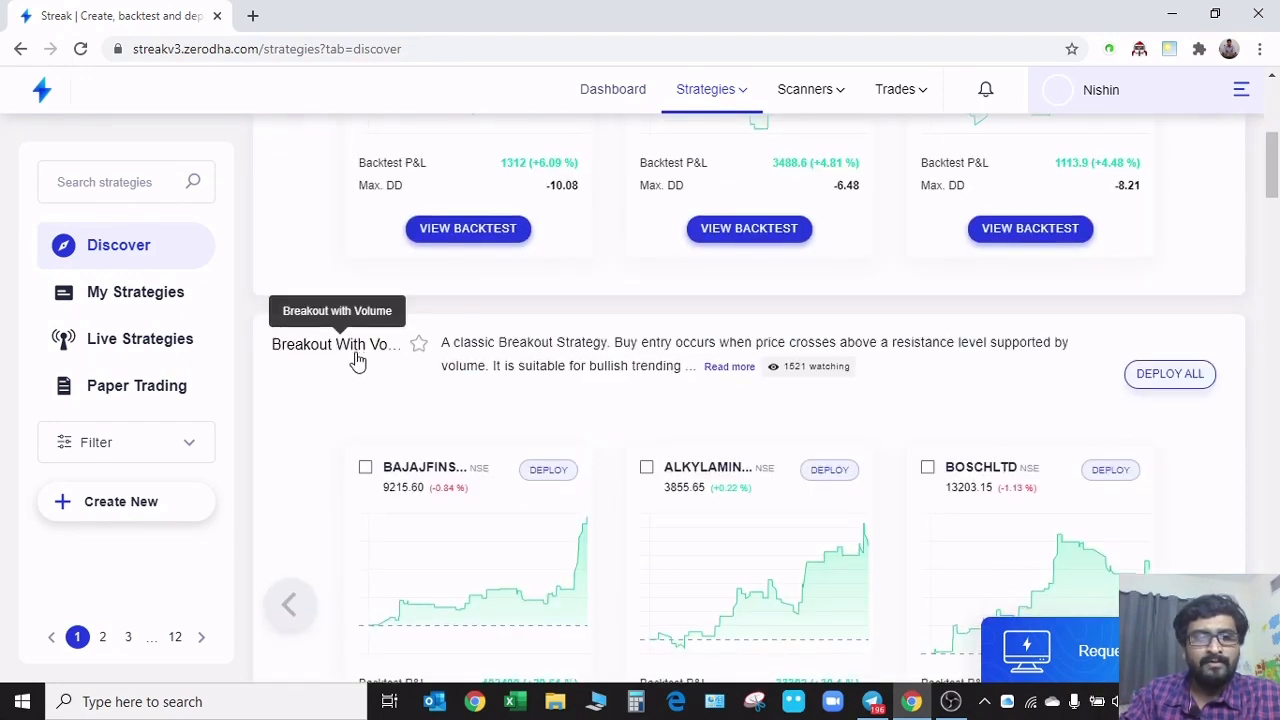
scroll(350, 380, down, 5)
scroll(350, 384, down, 1)
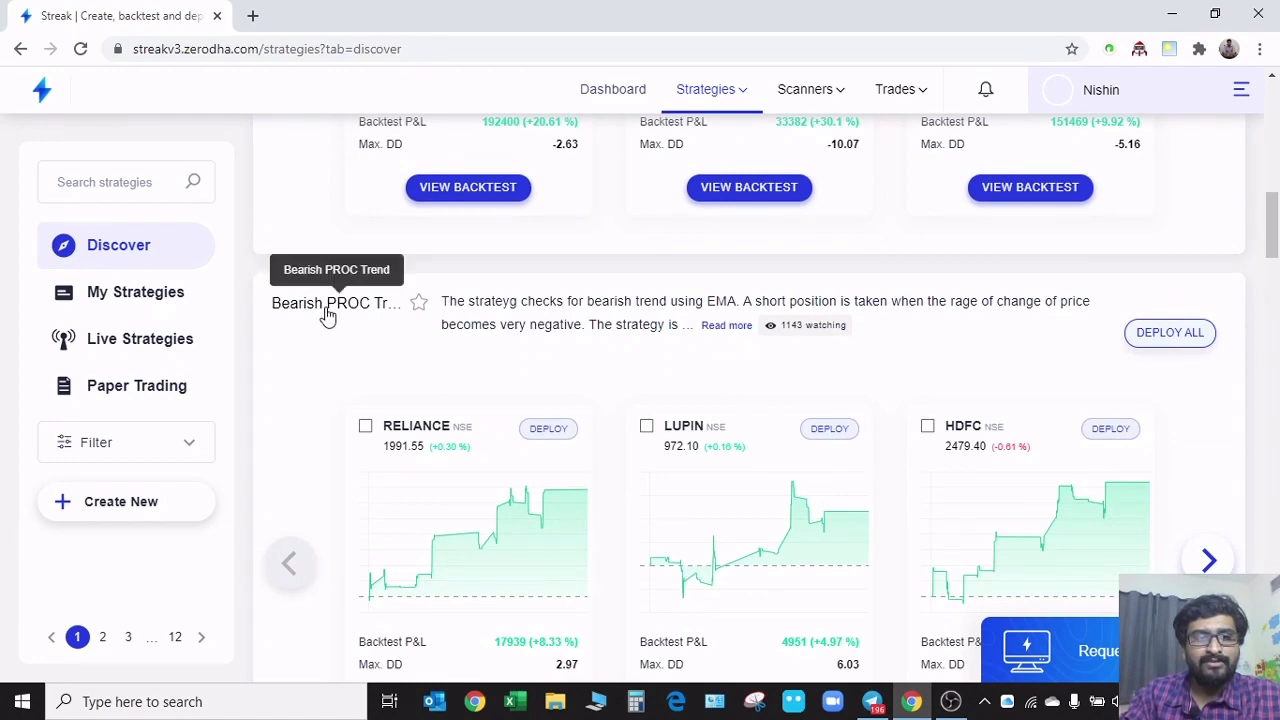
scroll(328, 316, down, 5)
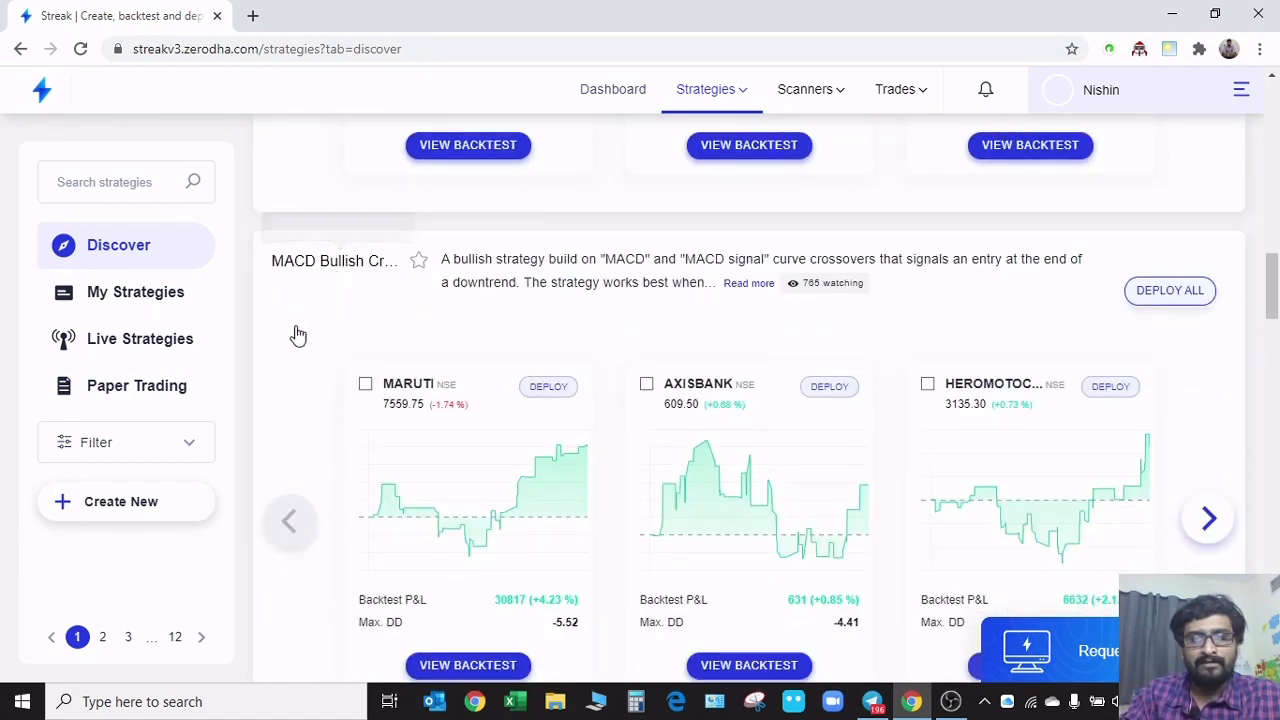
scroll(291, 370, down, 2)
scroll(329, 270, up, 2)
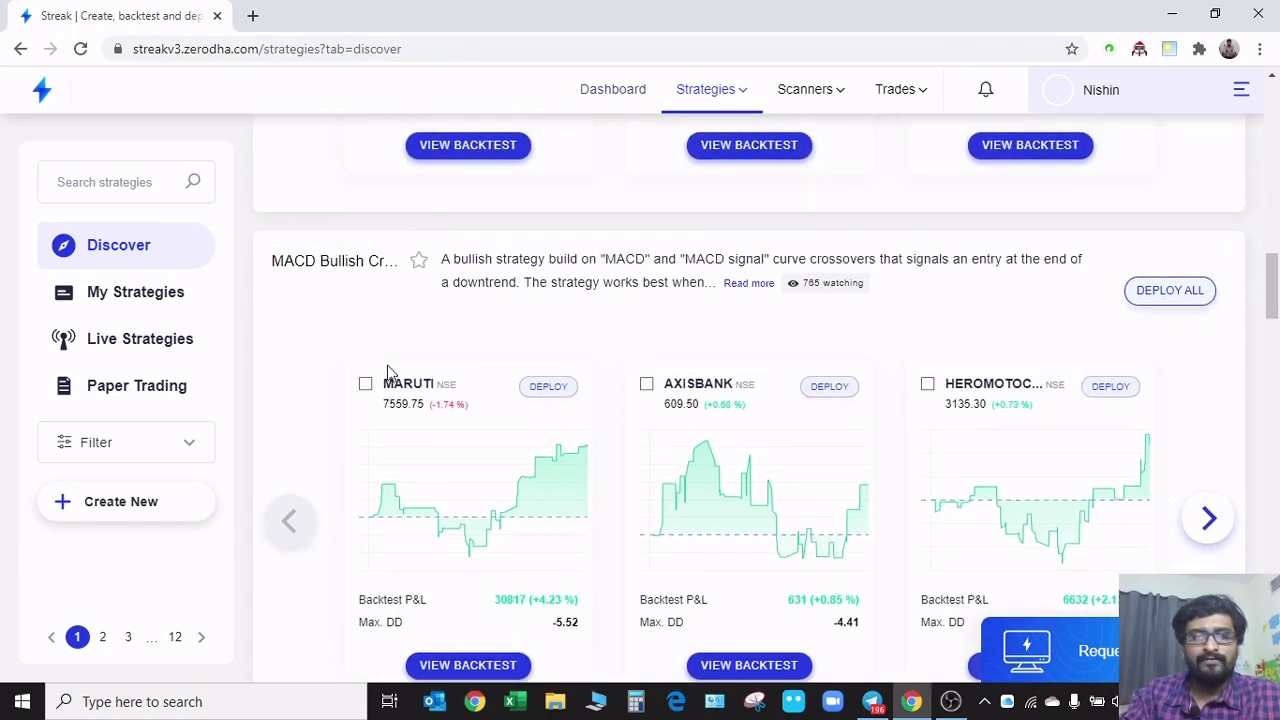
scroll(325, 405, down, 3)
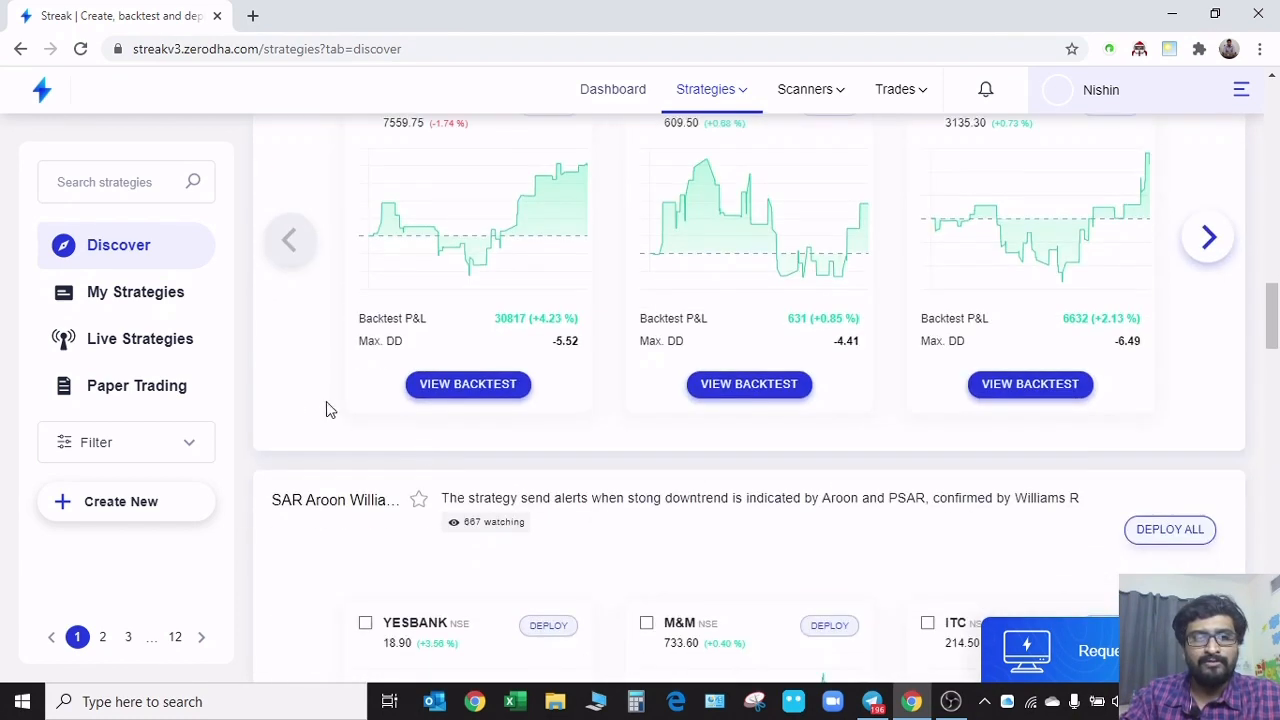
Open the MARUTI backtest of the MACD Bullish Crossover strategy, look over its results and collapse the MARUTI details
click(480, 392)
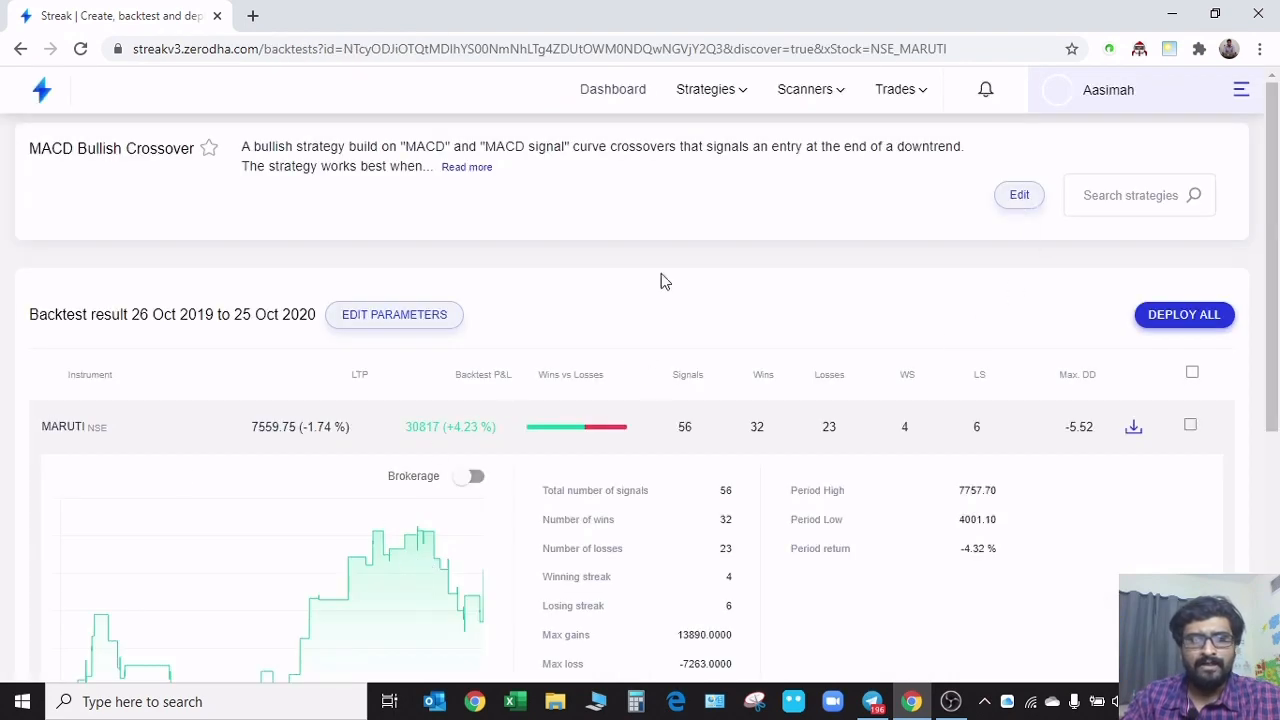
scroll(266, 506, down, 4)
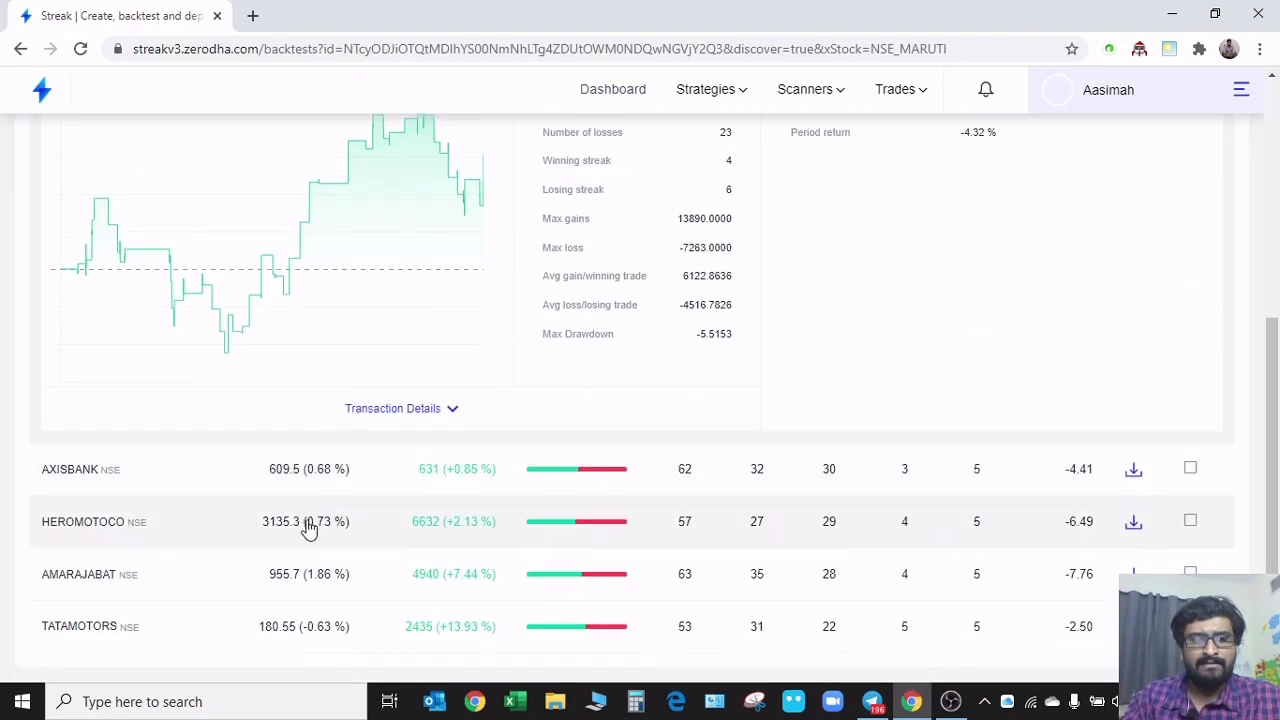
scroll(250, 489, up, 4)
click(357, 438)
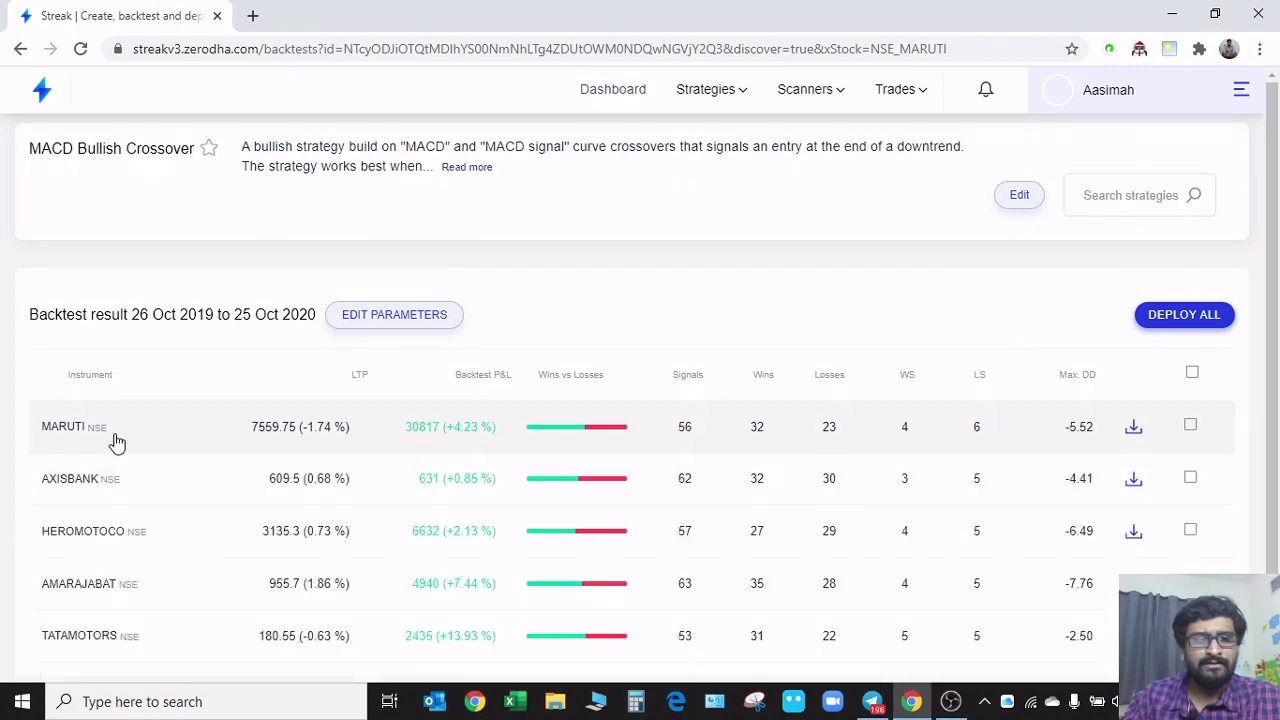
Save an editable copy of the MACD Bullish Crossover strategy under the name MACD
click(1019, 186)
click(526, 228)
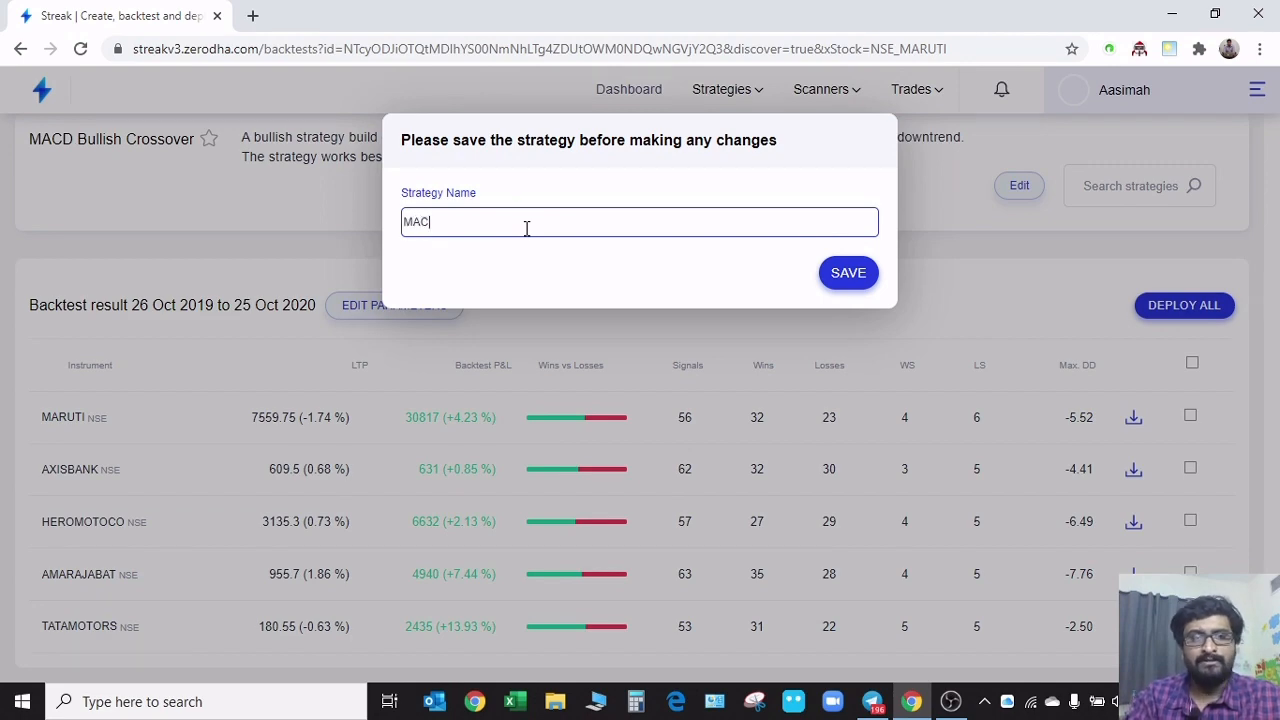
text(MACD)
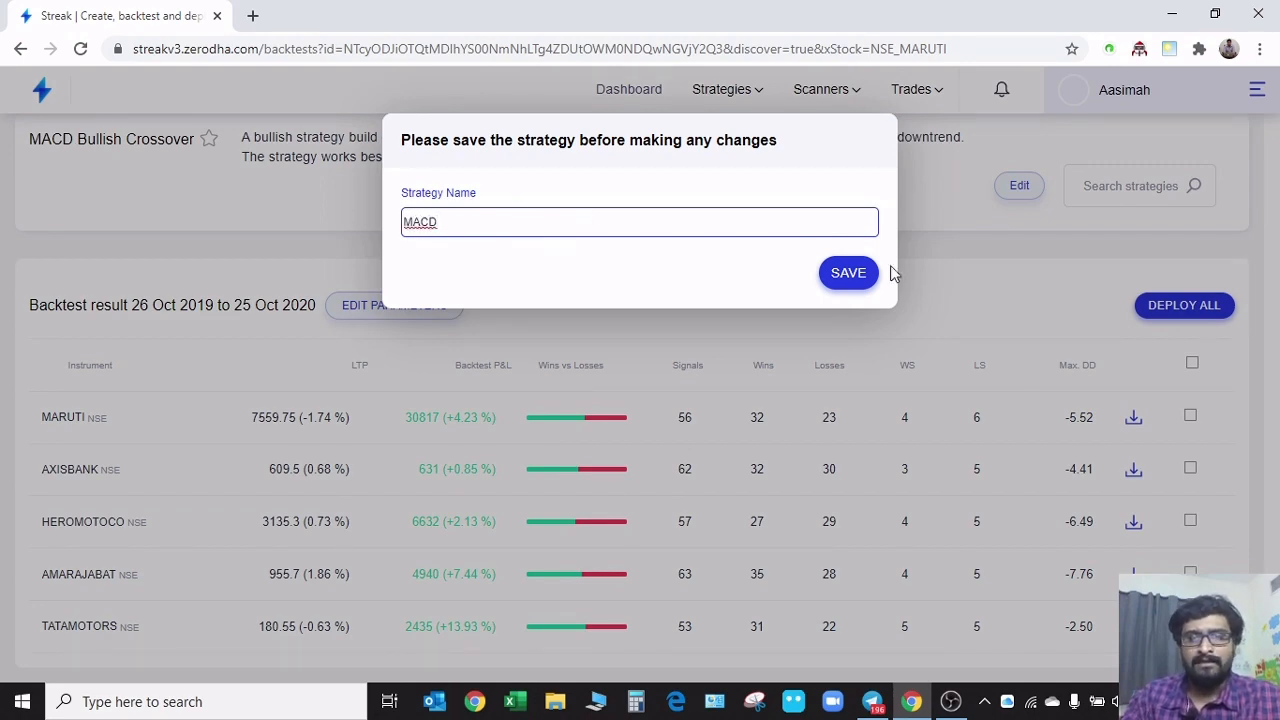
click(846, 274)
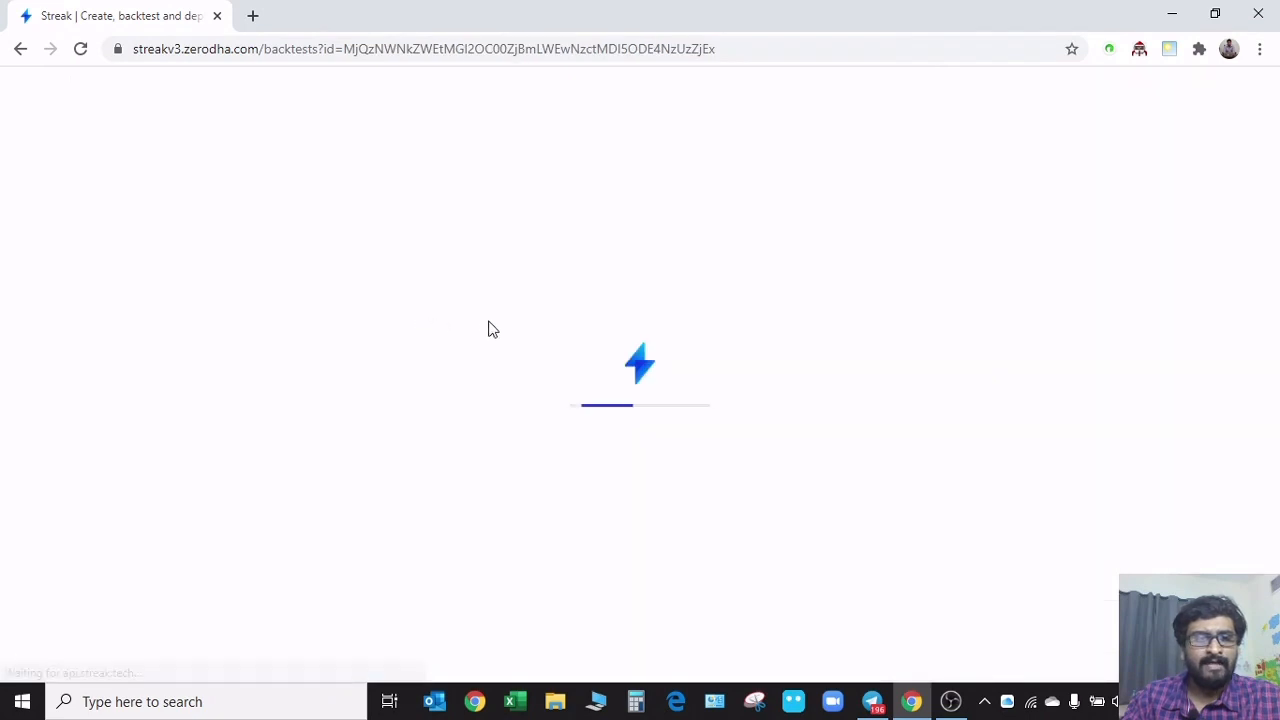
Open the MACD strategy for editing and remove all its scrips: MARUTI, AXISBANK, HEROMOTOCO, AMARAJABAT and TATAMOTORS
scroll(677, 332, down, 1)
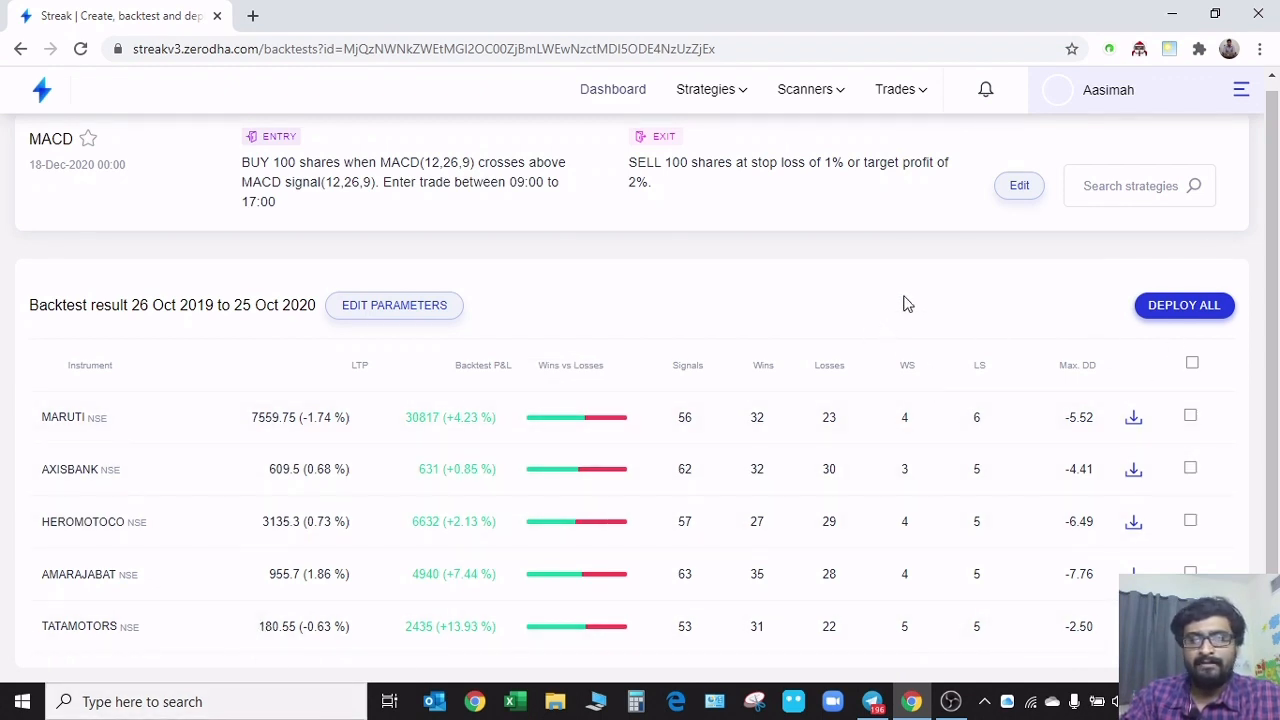
click(1012, 198)
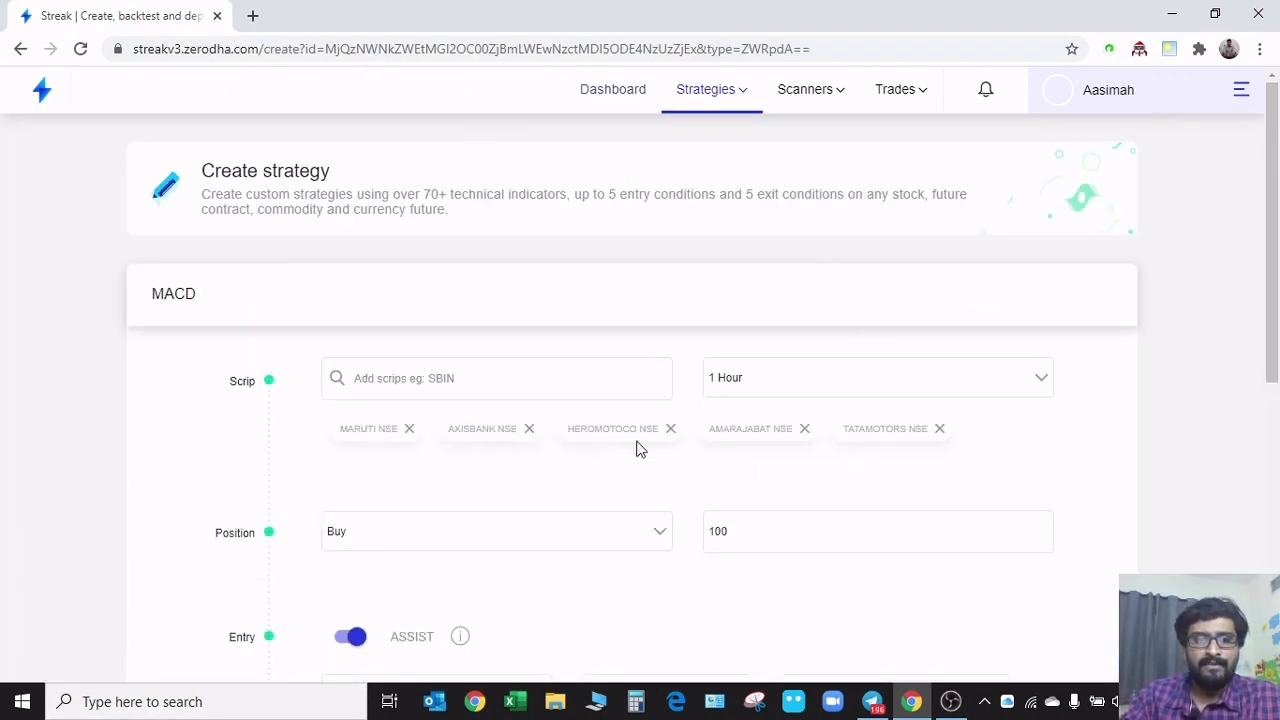
click(410, 430)
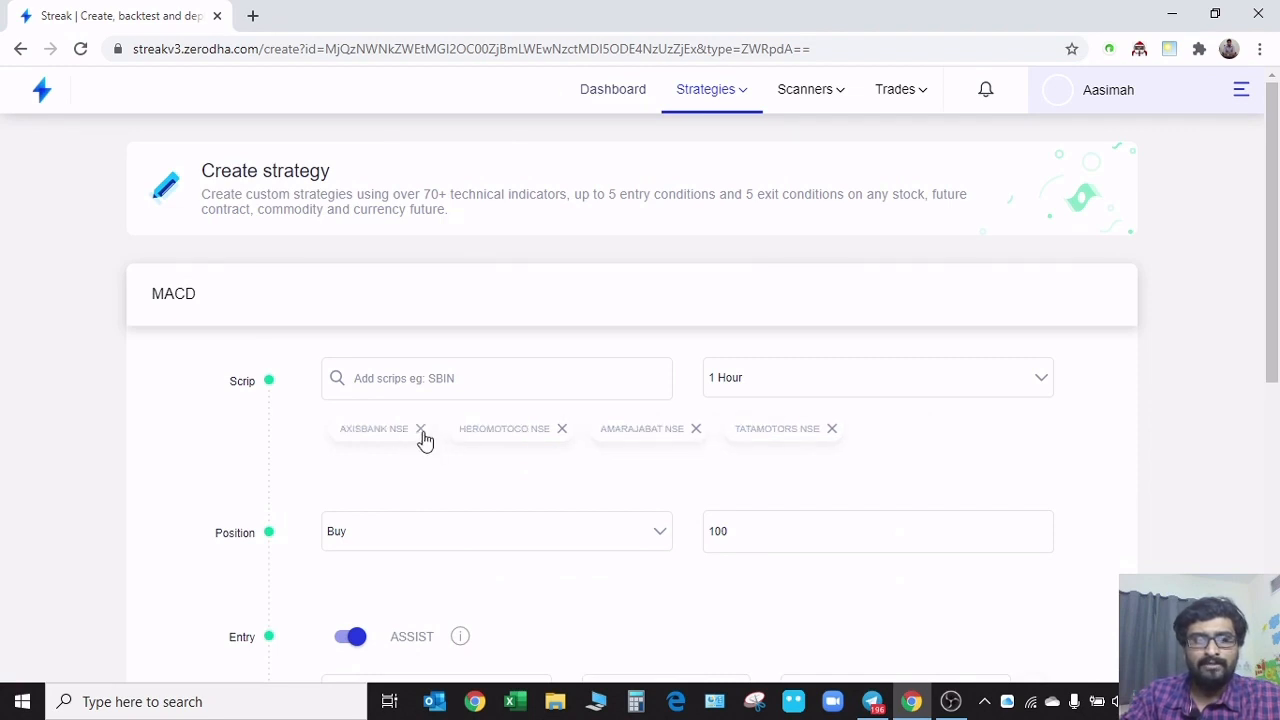
click(421, 431)
click(443, 429)
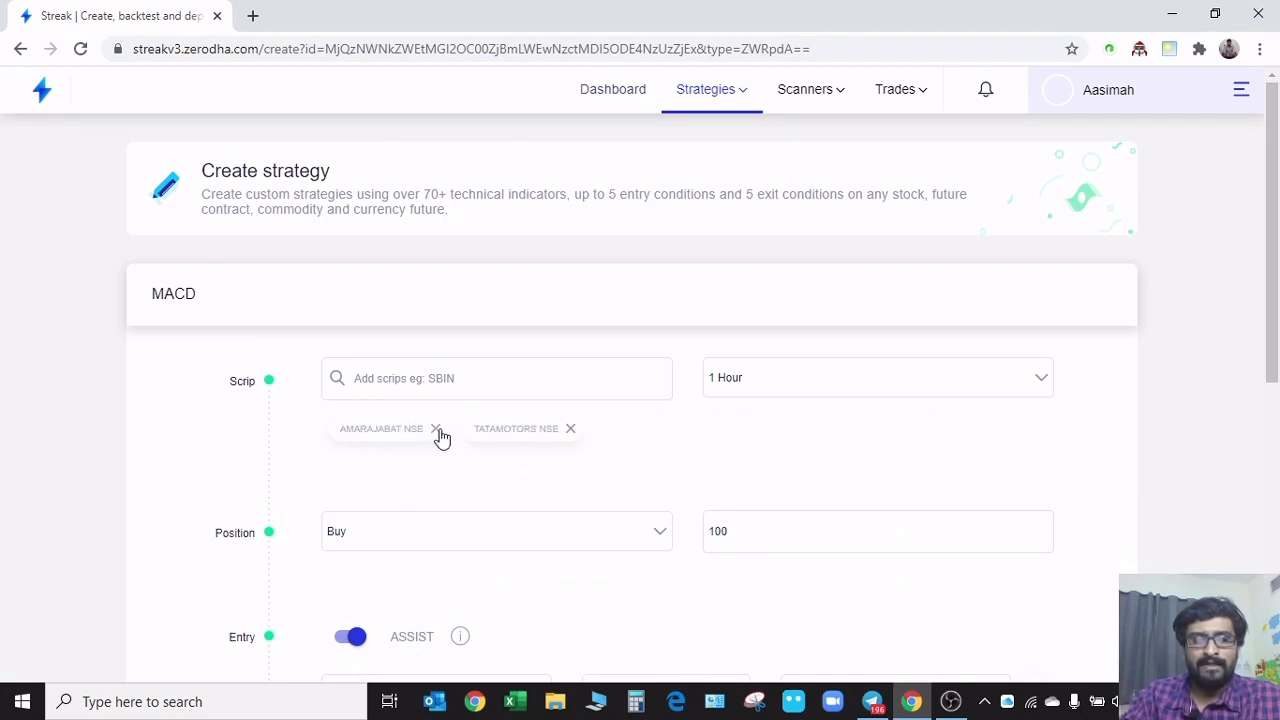
click(437, 430)
click(438, 429)
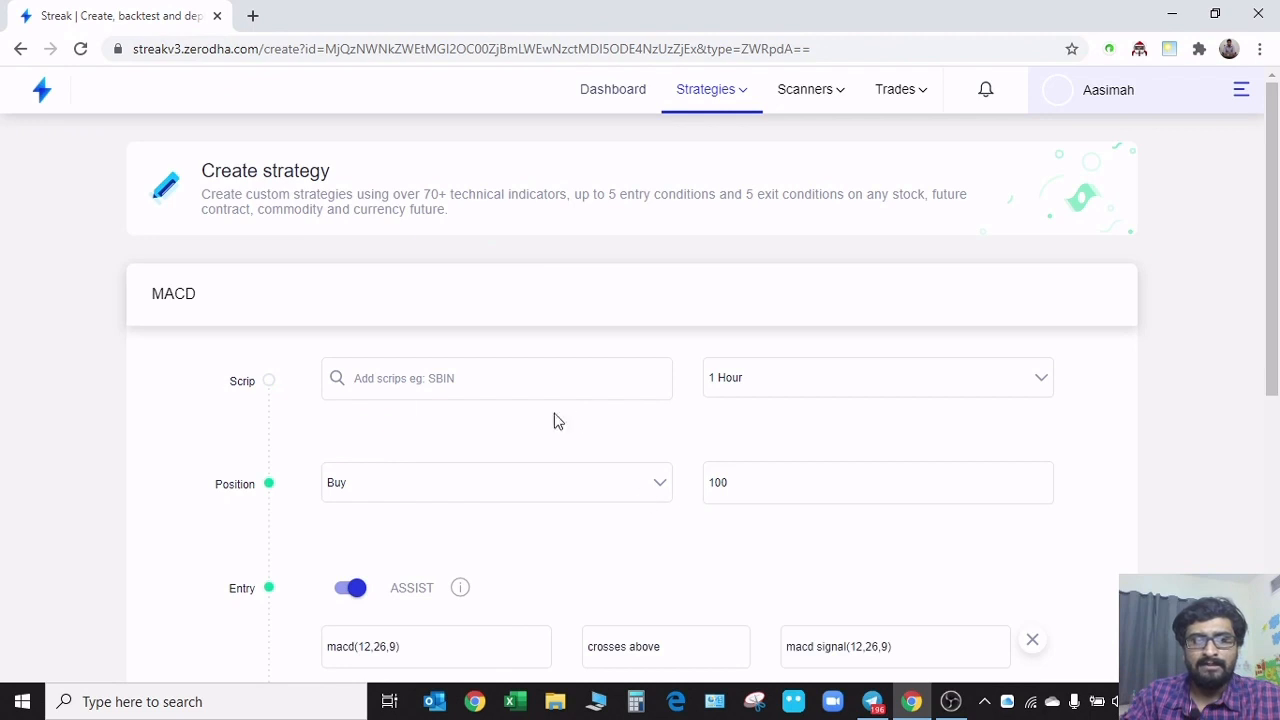
Add SBIN NSE, ITC NSE and RELIANCE NSE as the MACD strategy's scrips
scroll(263, 429, down, 5)
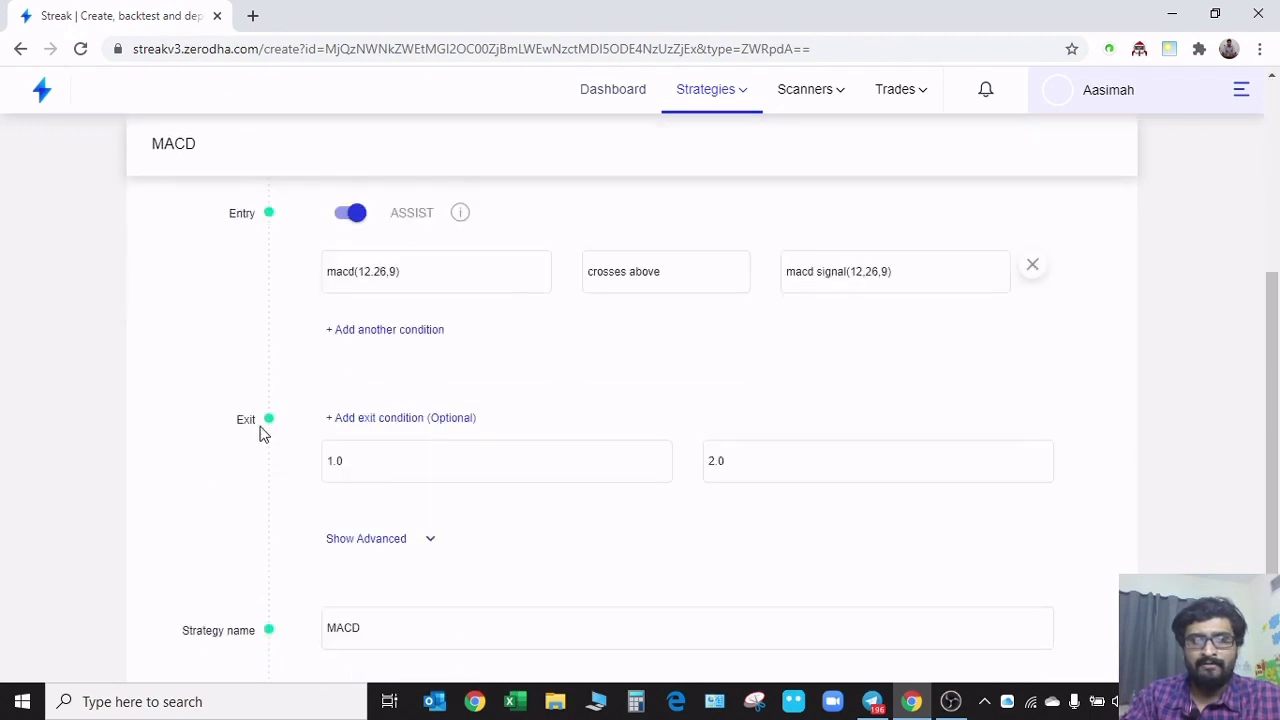
scroll(285, 533, up, 5)
click(435, 380)
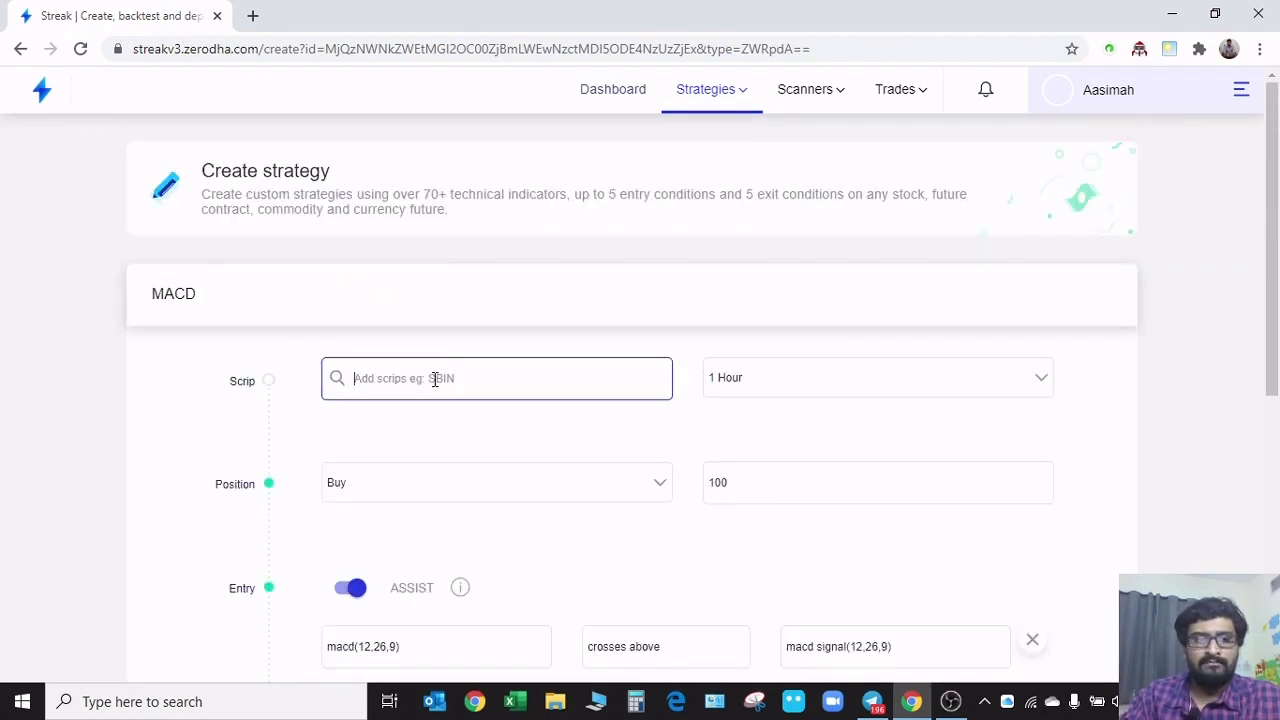
text(sb)
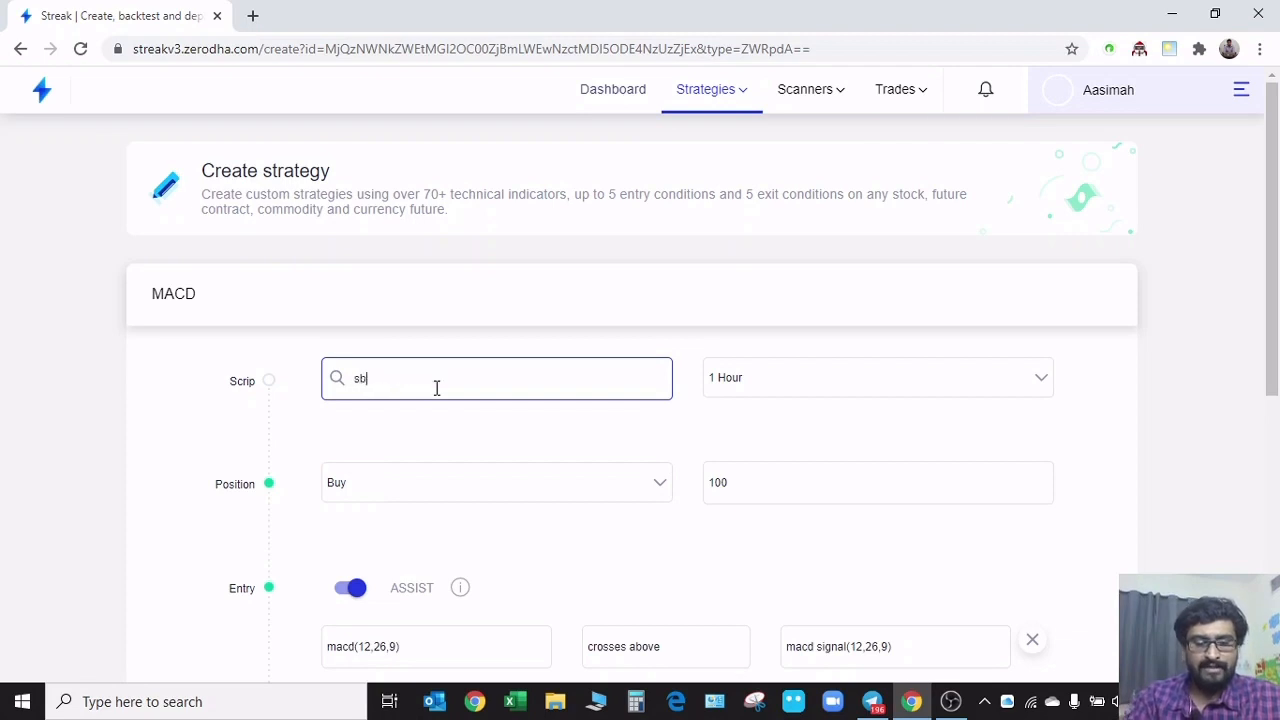
text(in)
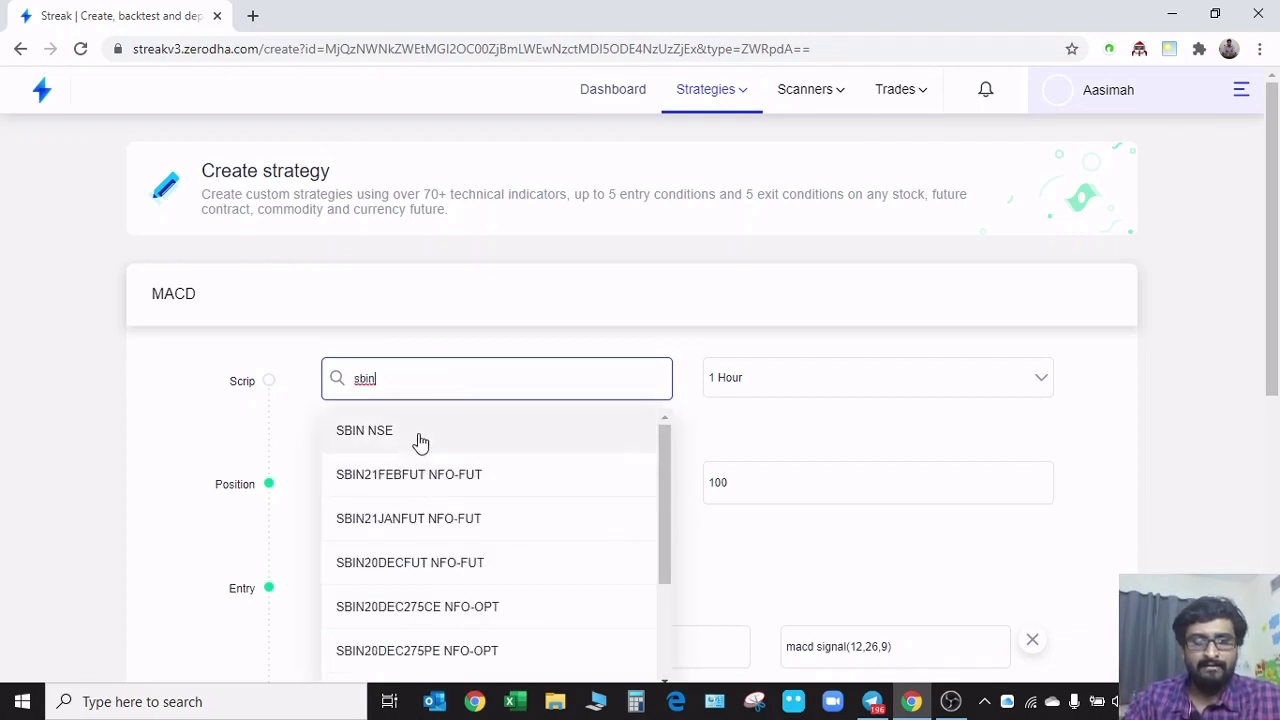
click(420, 441)
click(514, 386)
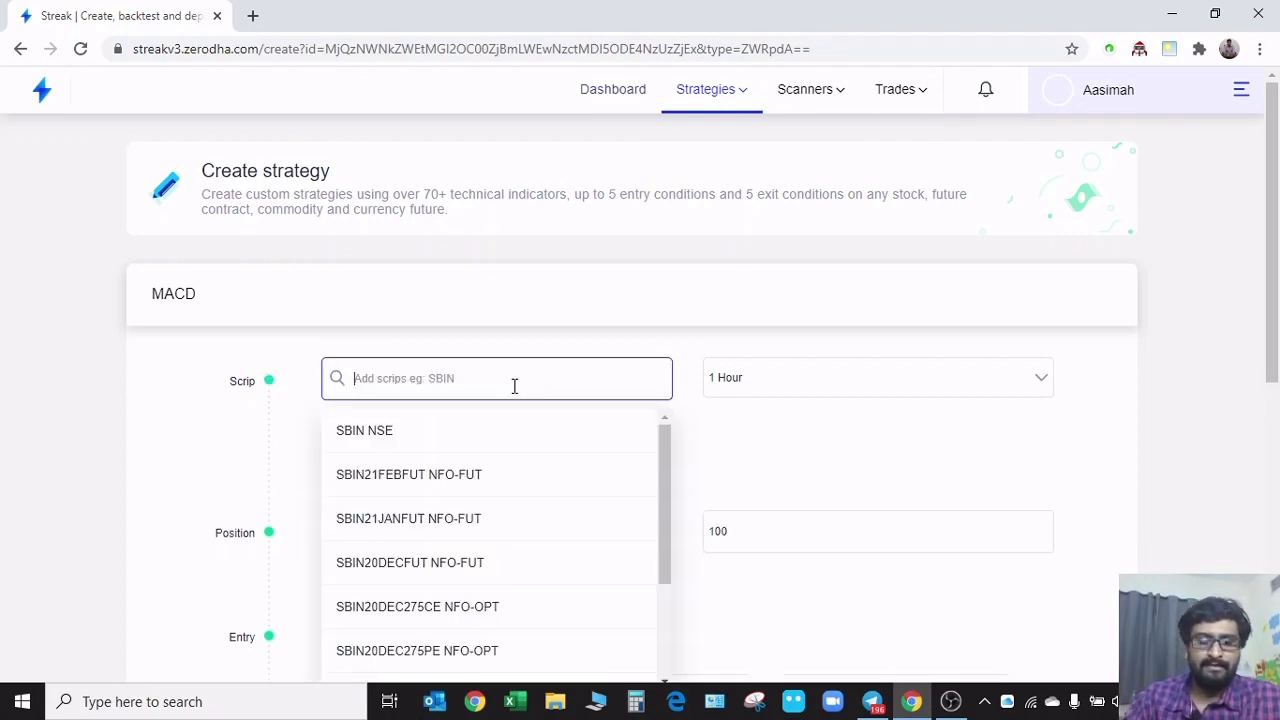
text(itc)
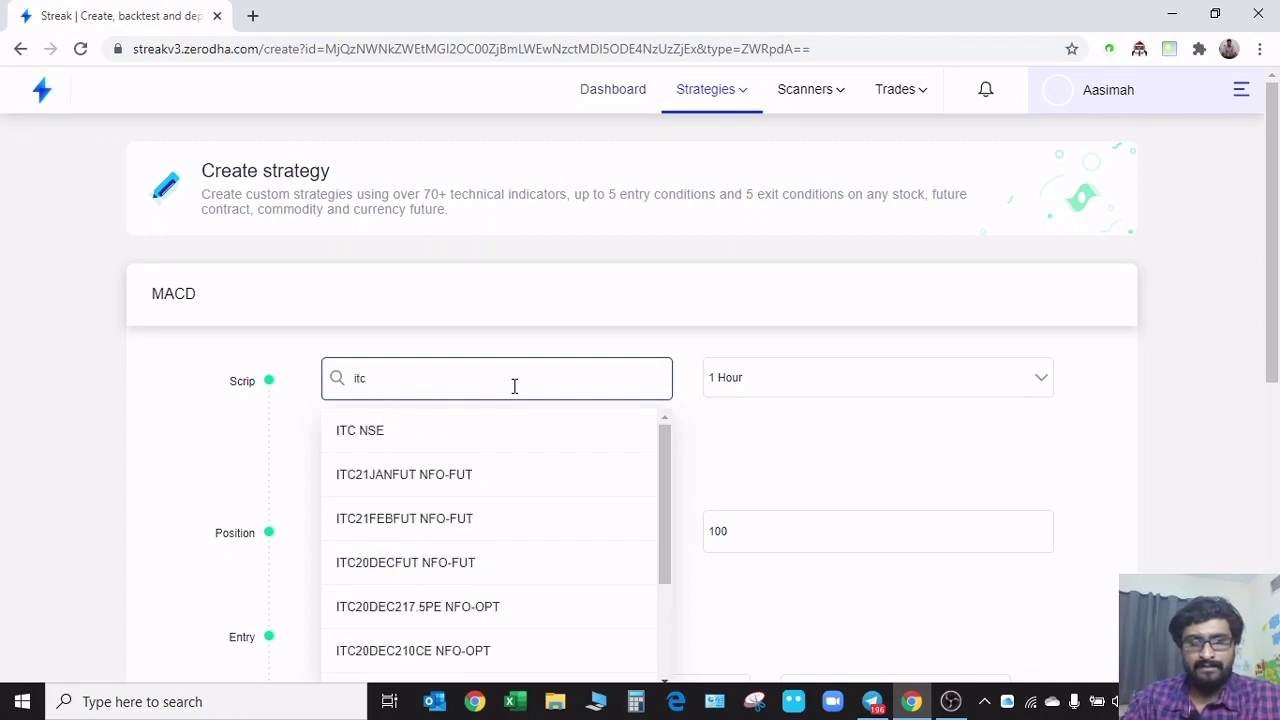
click(526, 442)
click(604, 360)
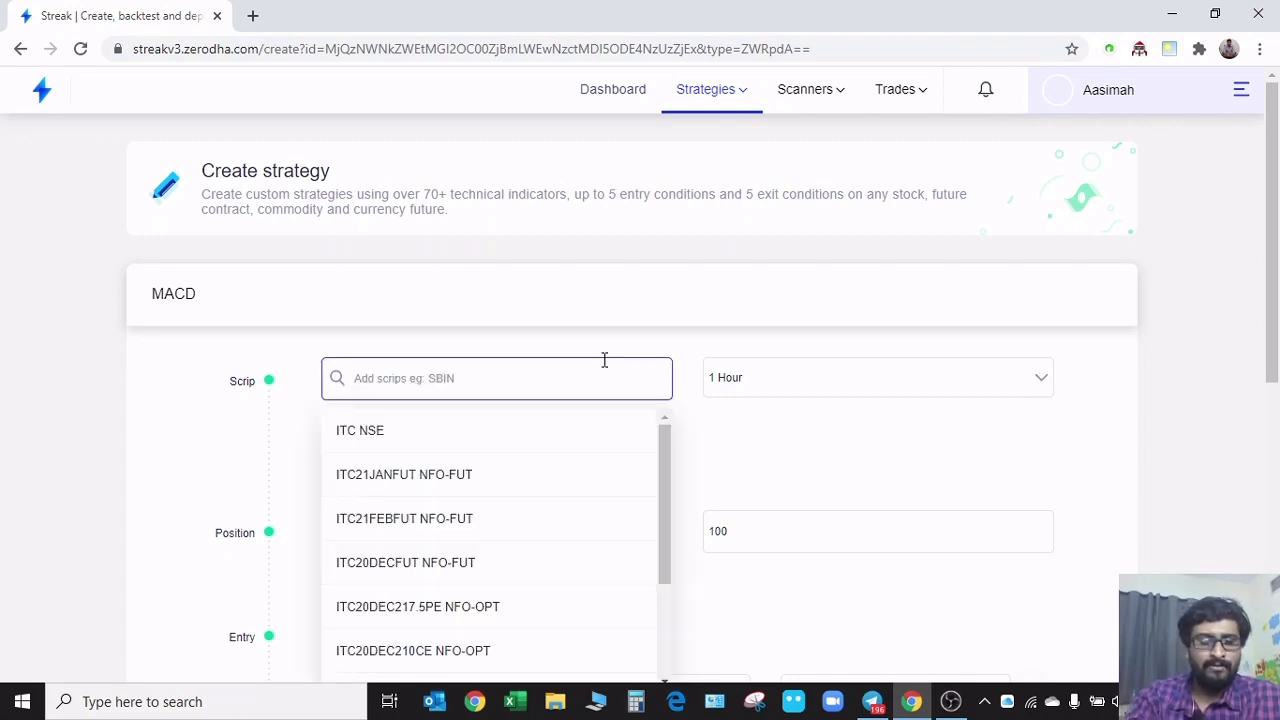
text(reli)
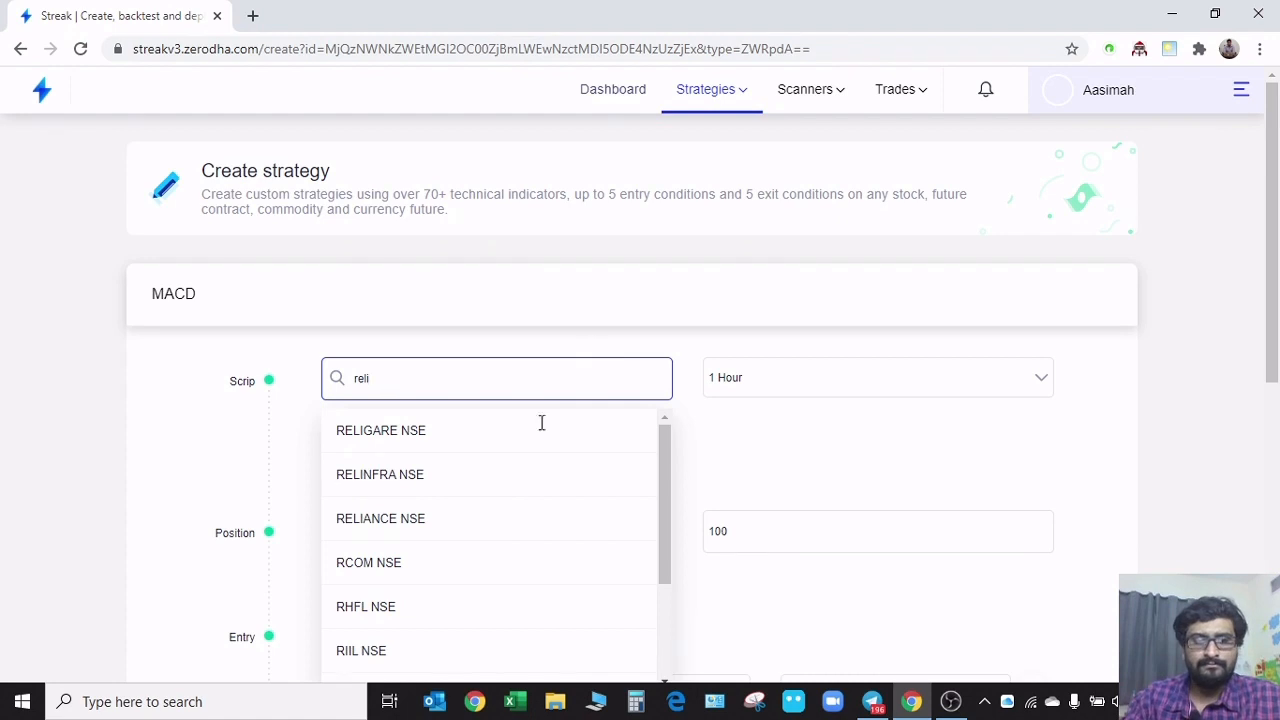
click(418, 538)
Review the MACD strategy's position, entry condition and exit settings
scroll(418, 538, down, 4)
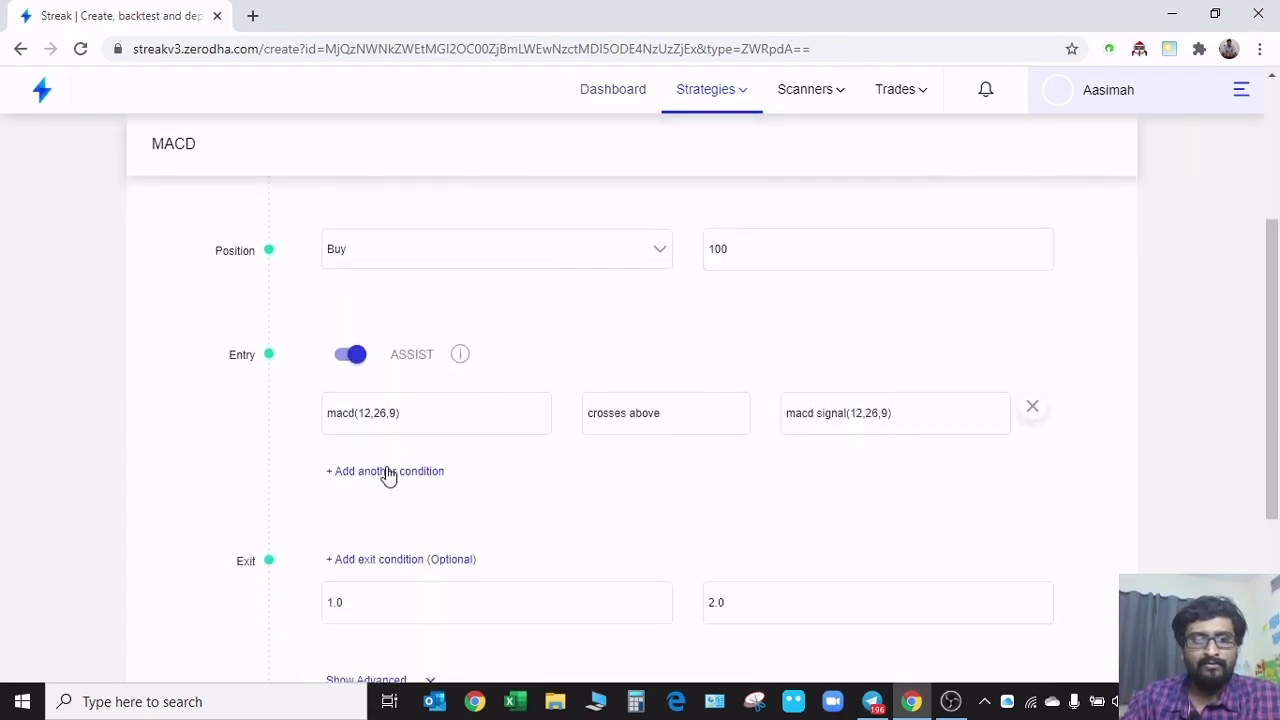
scroll(672, 395, up, 2)
scroll(560, 461, down, 2)
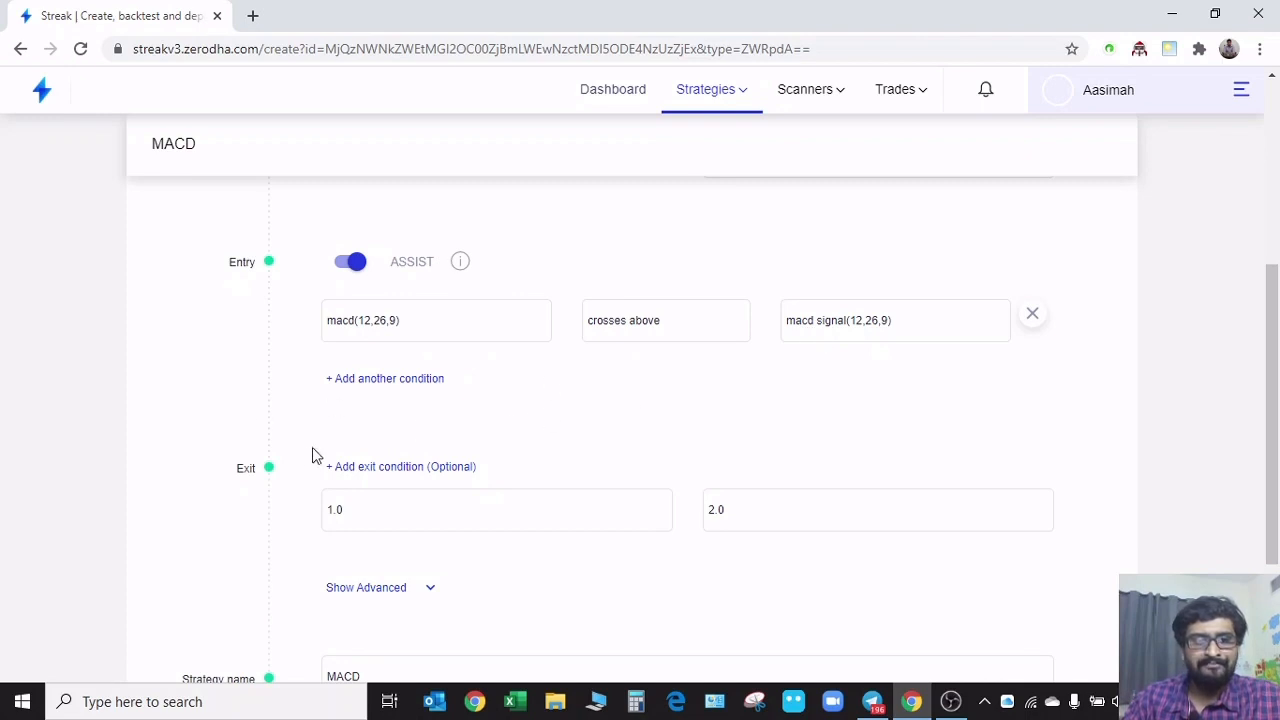
scroll(295, 475, down, 2)
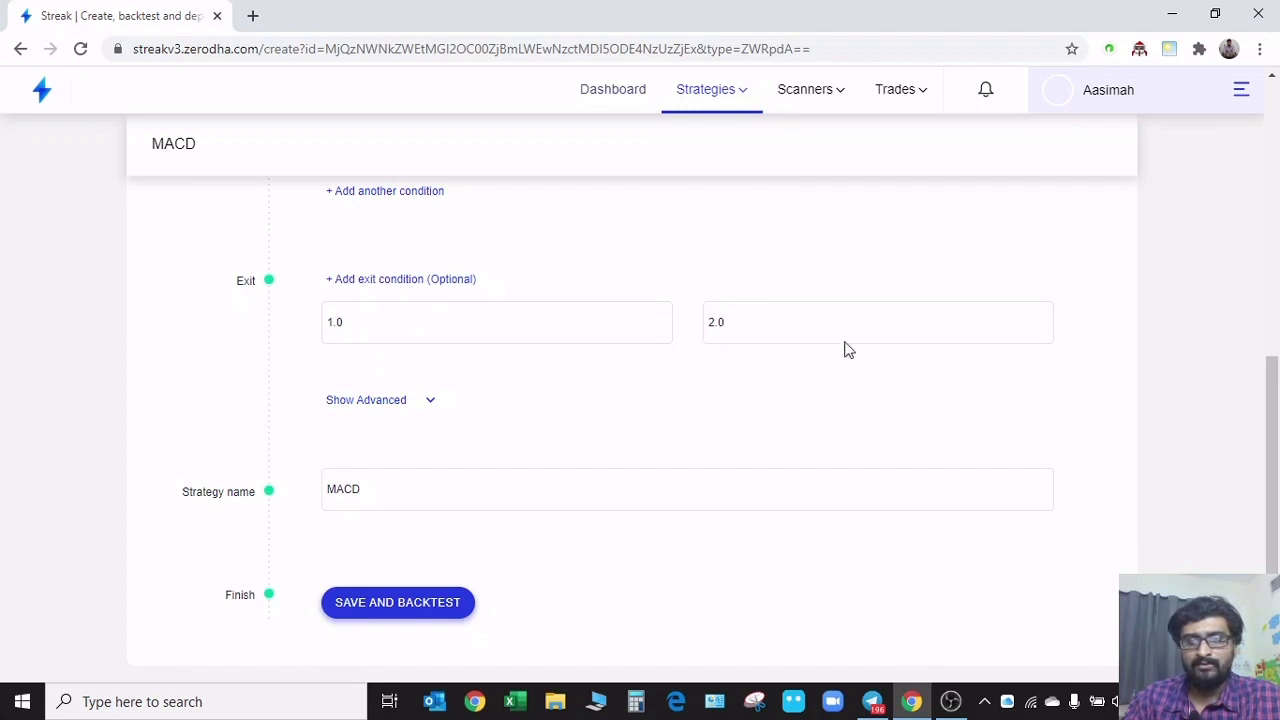
Show the MACD strategy's advanced settings and set the backtest start date to 18/11/2019
click(430, 405)
scroll(637, 440, down, 3)
scroll(1030, 420, up, 1)
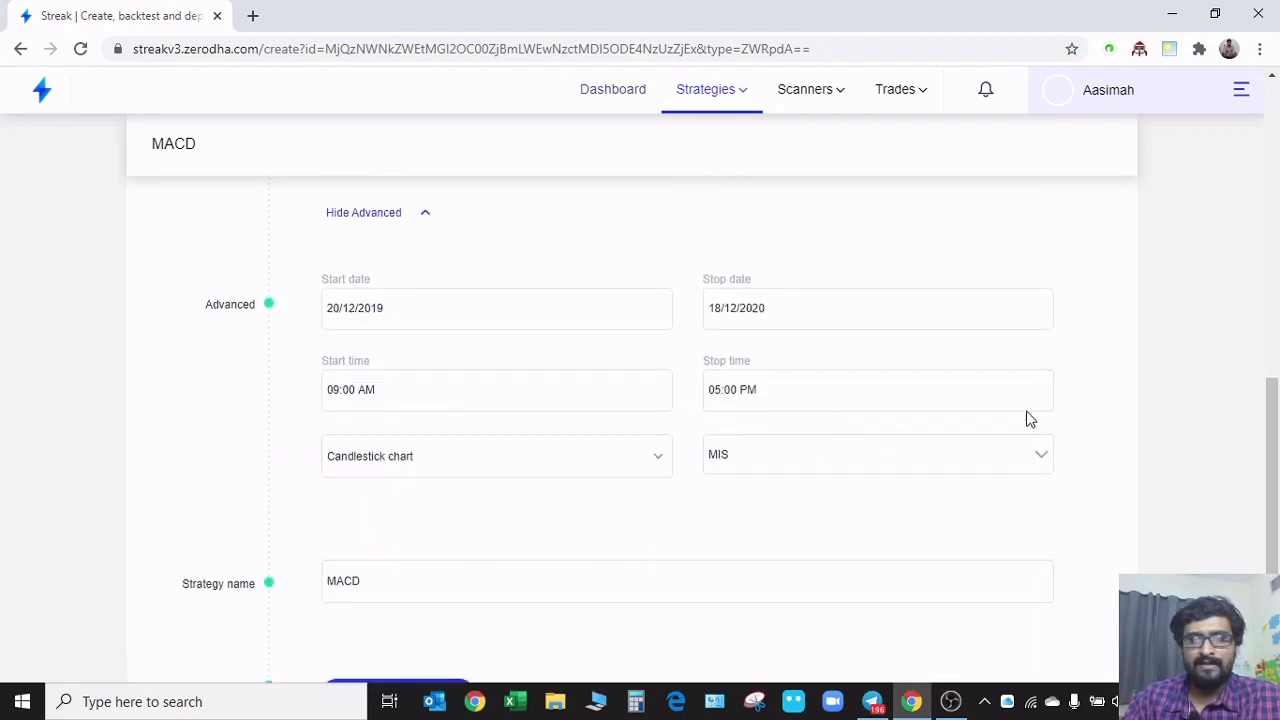
click(854, 311)
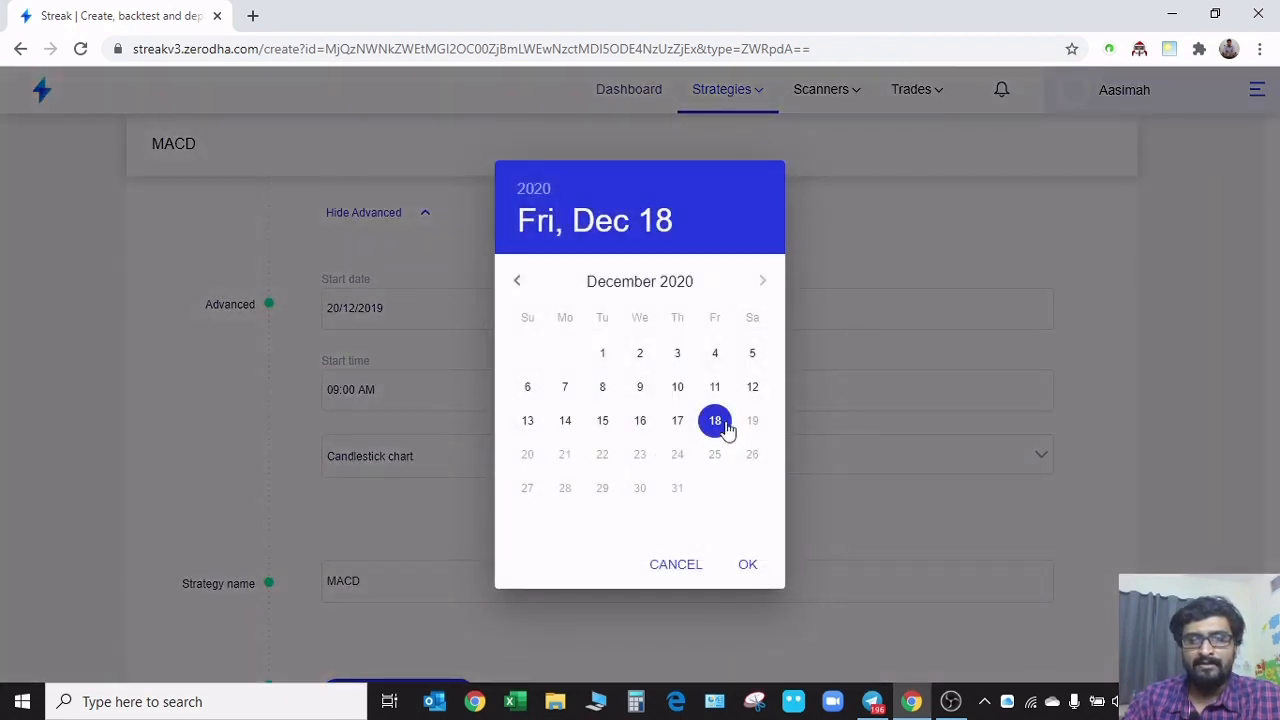
click(745, 566)
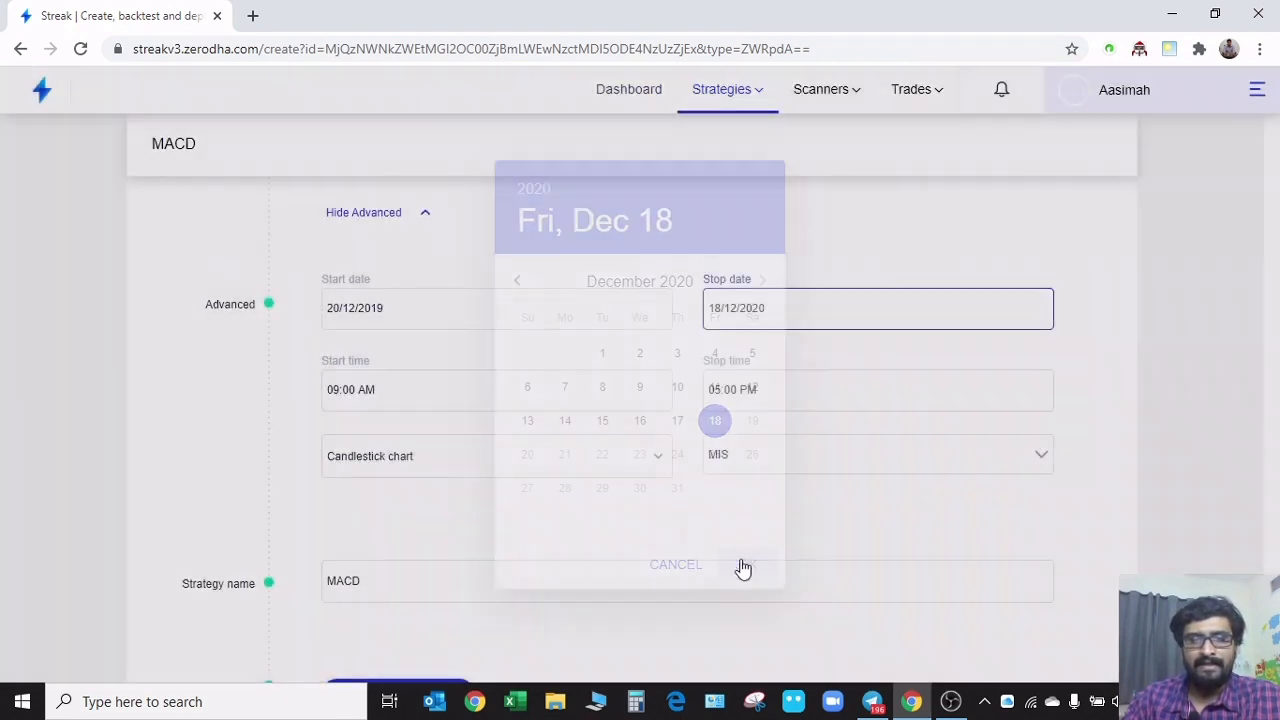
click(522, 304)
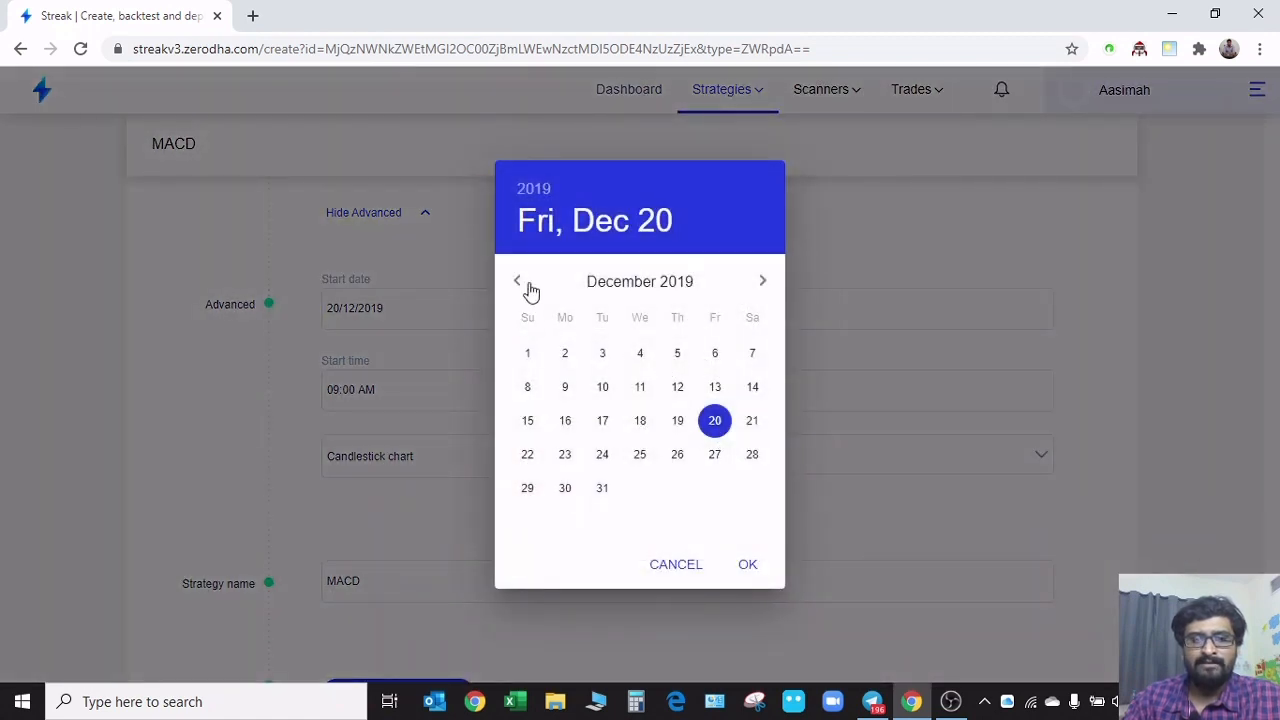
click(514, 284)
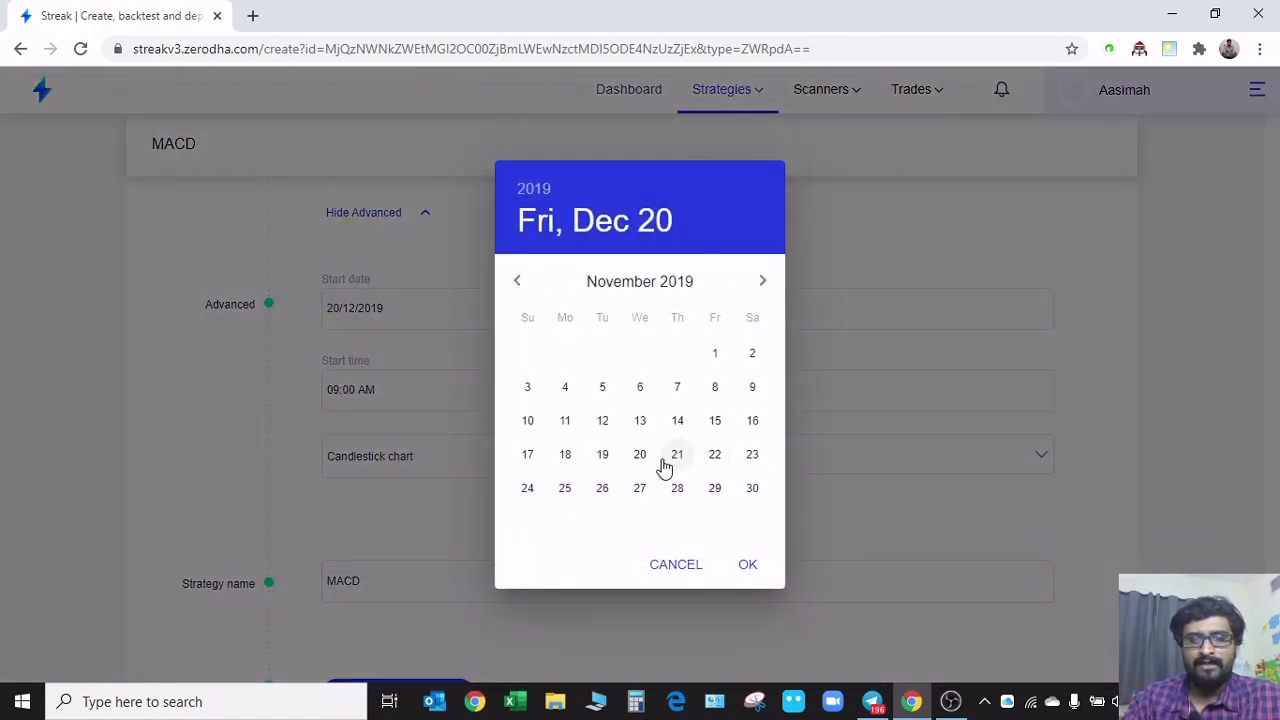
click(747, 565)
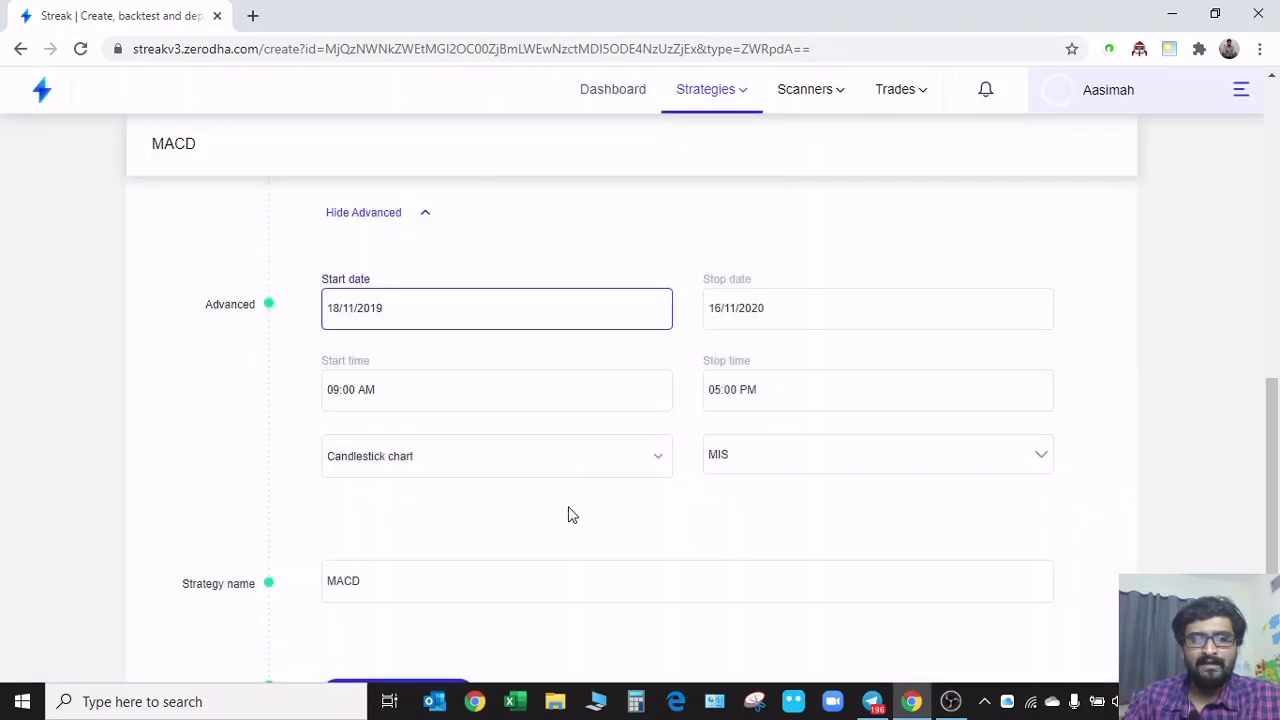
Review the candle interval options, keep 1 Hour, and save and backtest the MACD strategy
scroll(603, 509, up, 4)
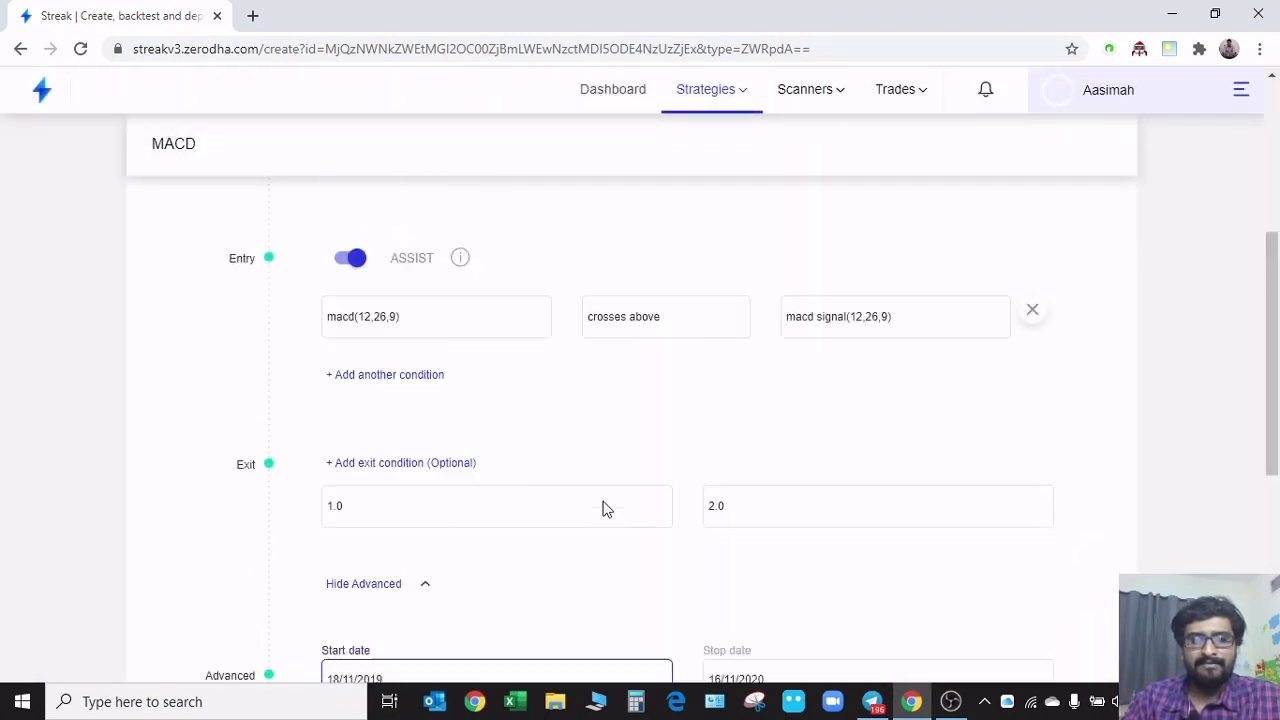
scroll(603, 509, up, 3)
scroll(700, 468, up, 1)
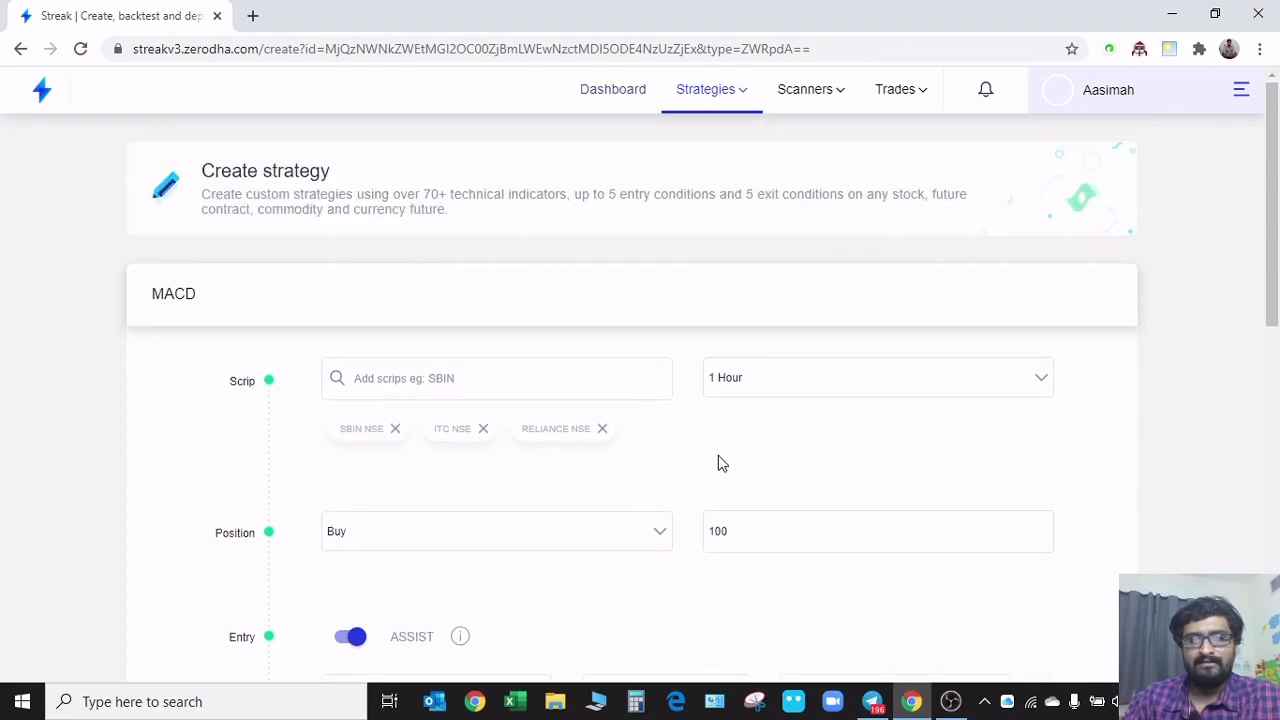
click(773, 386)
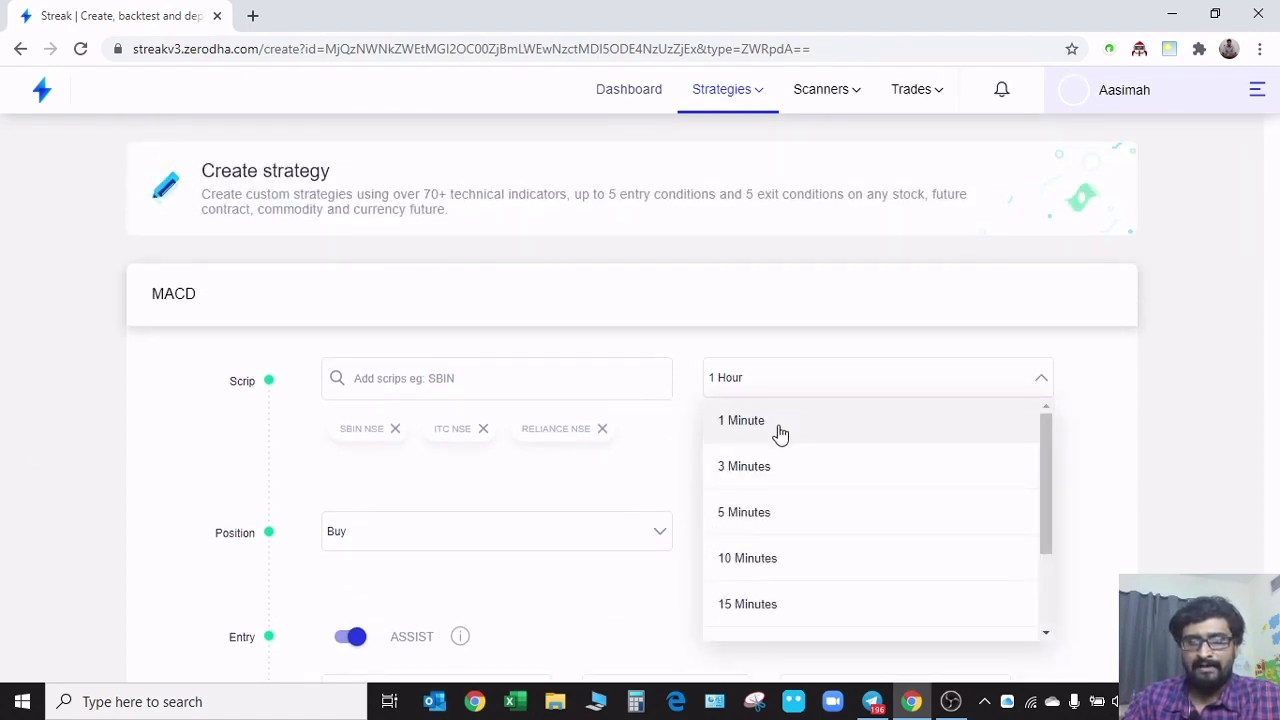
scroll(802, 560, down, 3)
scroll(790, 600, up, 3)
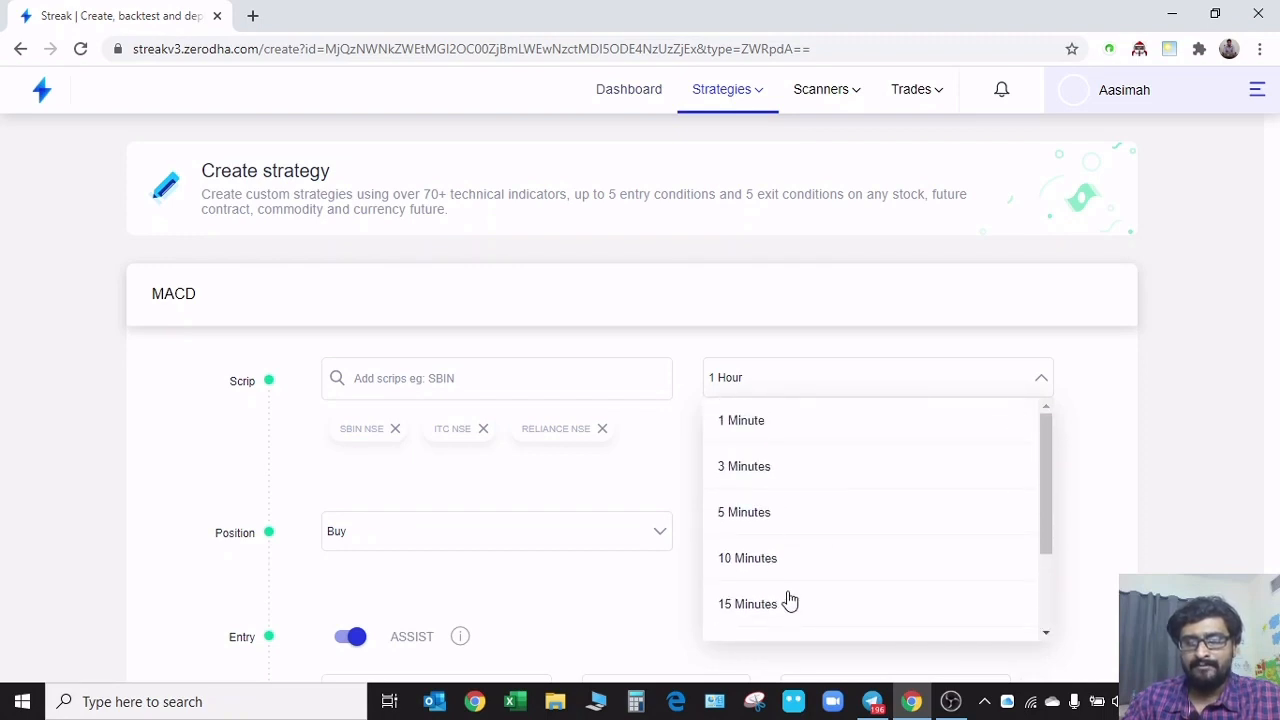
click(1118, 470)
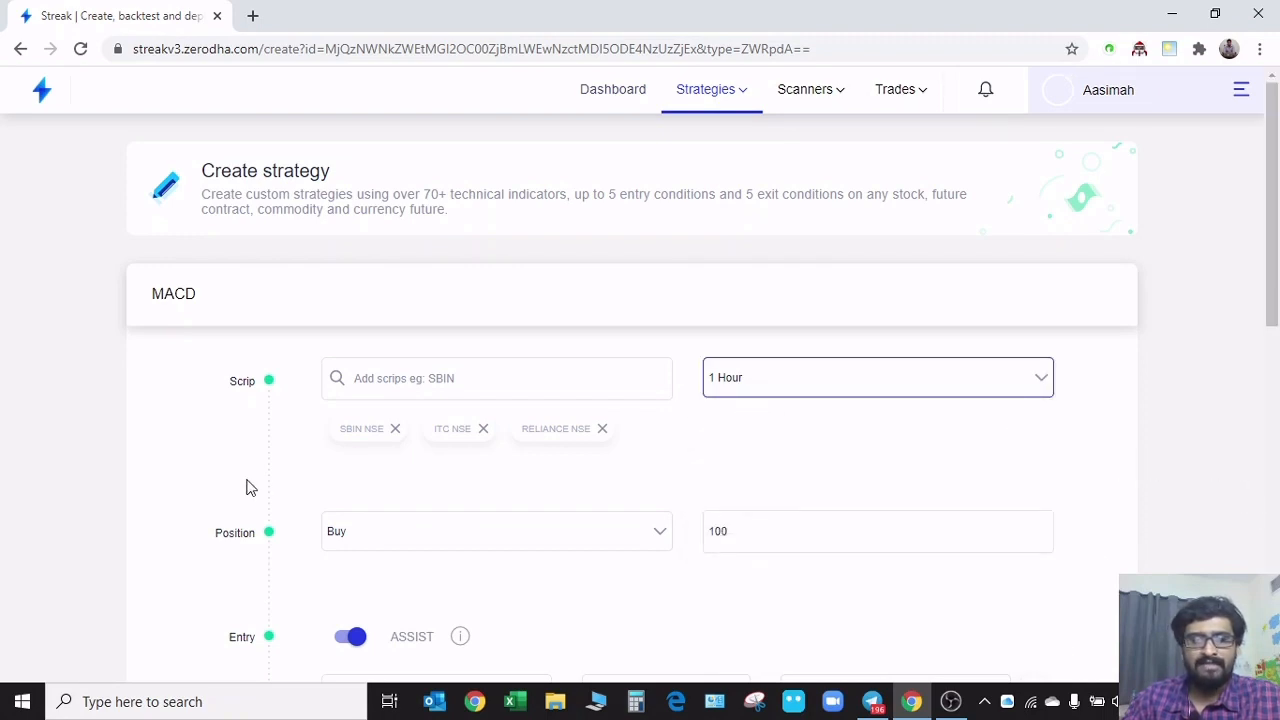
scroll(163, 485, down, 8)
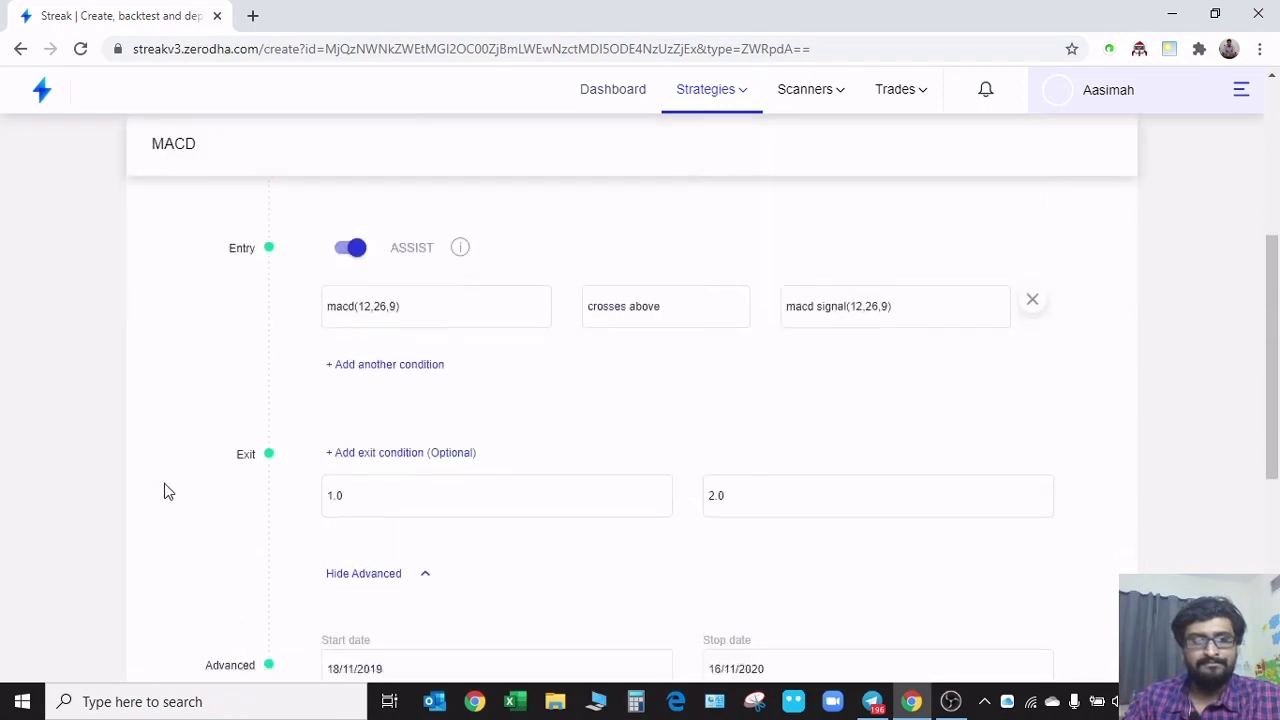
click(387, 584)
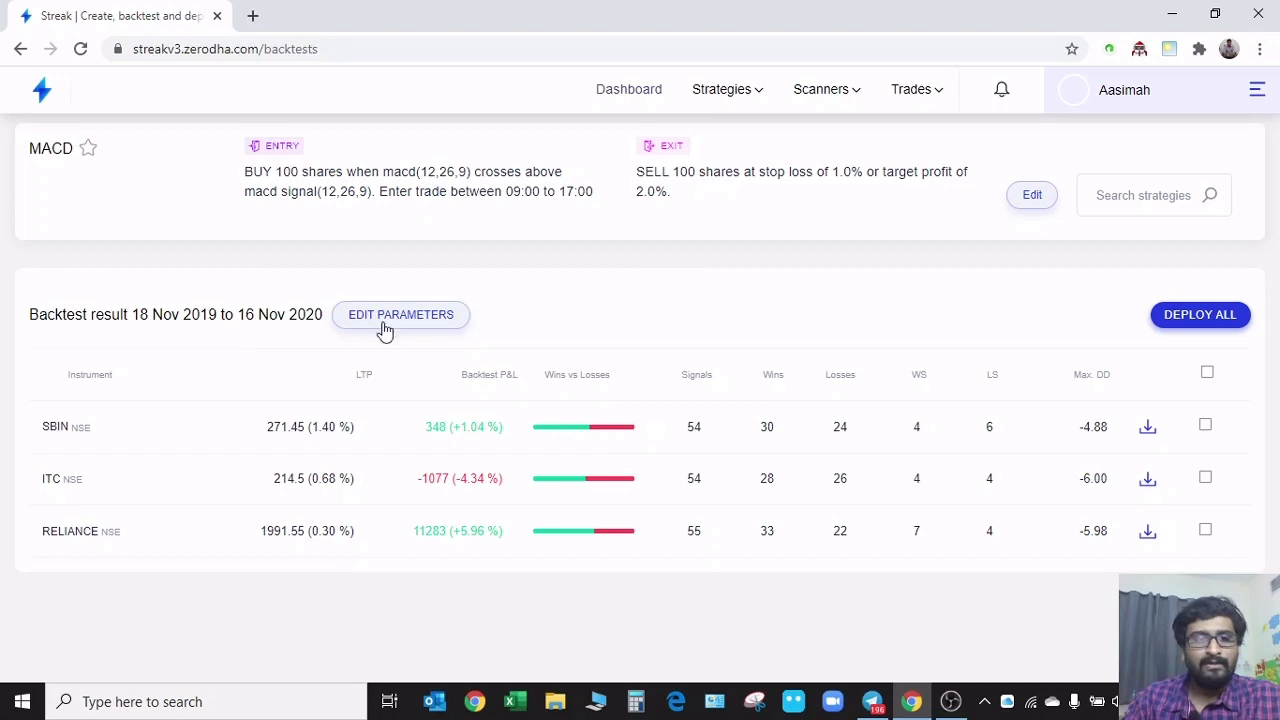
Reopen the MACD strategy for editing and set its backtest stop date to 18/12/2020 in the advanced settings
click(1022, 196)
scroll(809, 480, down, 10)
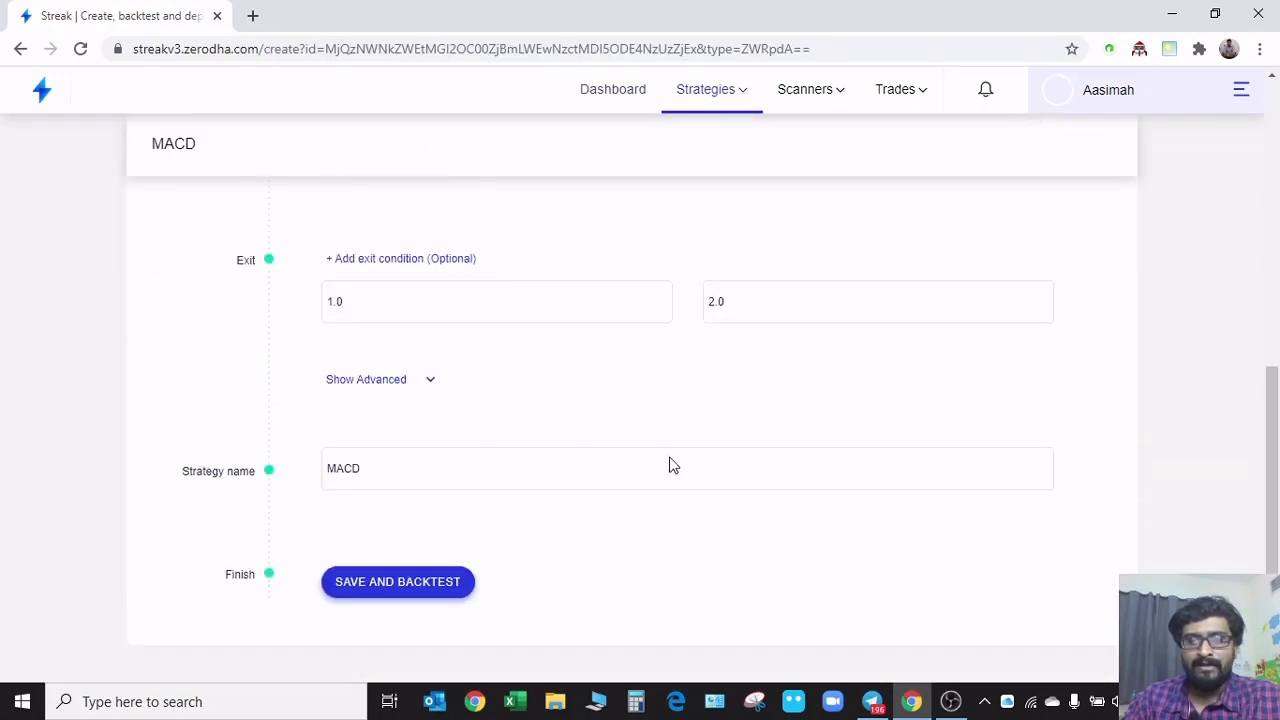
click(391, 380)
scroll(677, 489, down, 2)
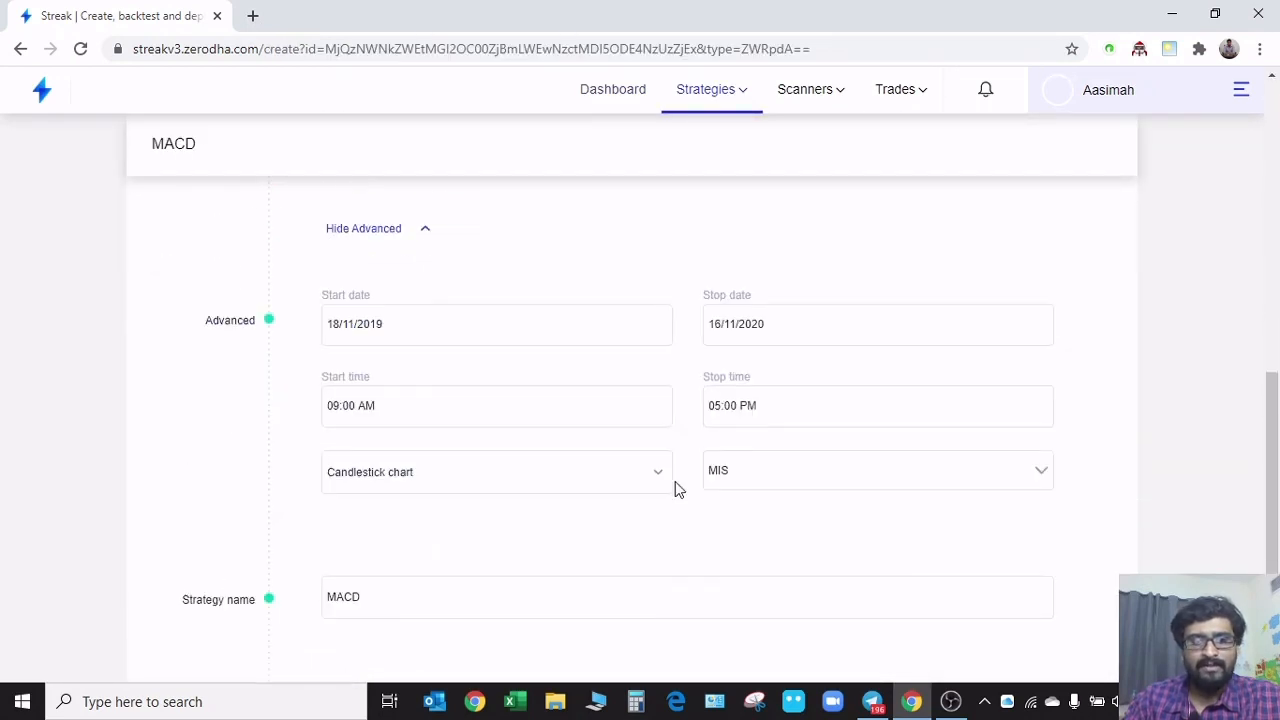
click(806, 302)
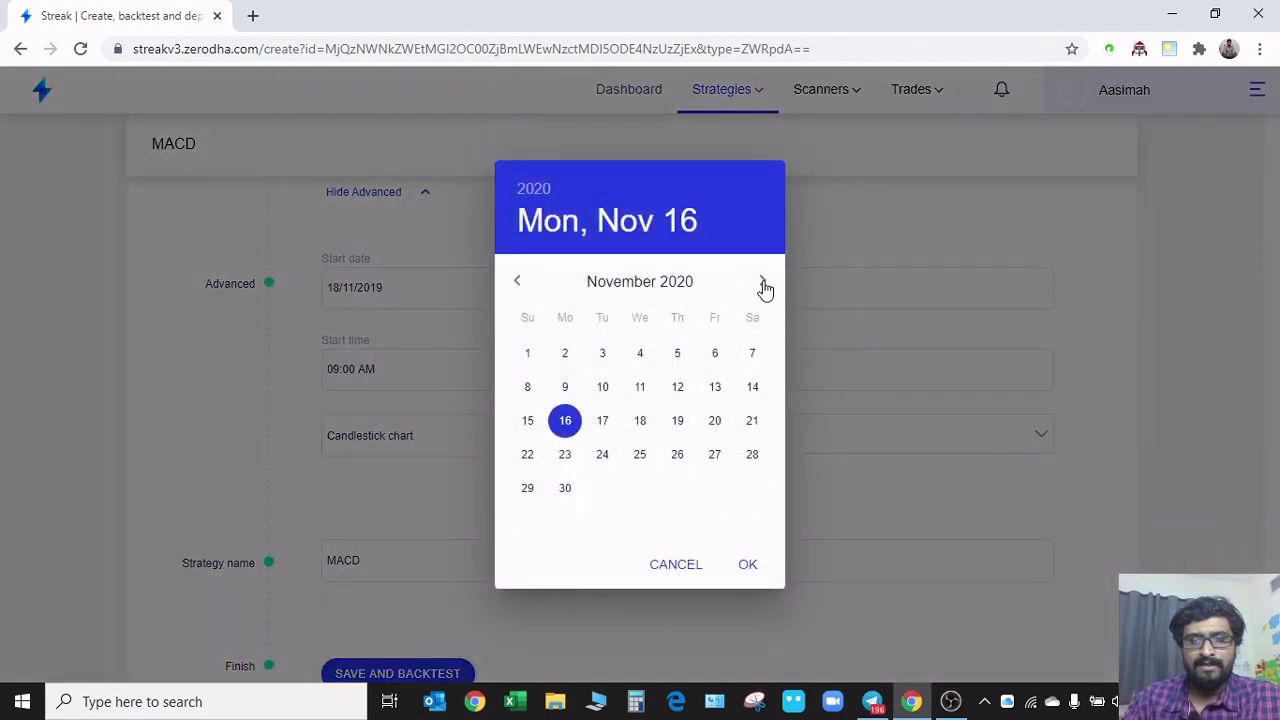
click(762, 281)
click(721, 420)
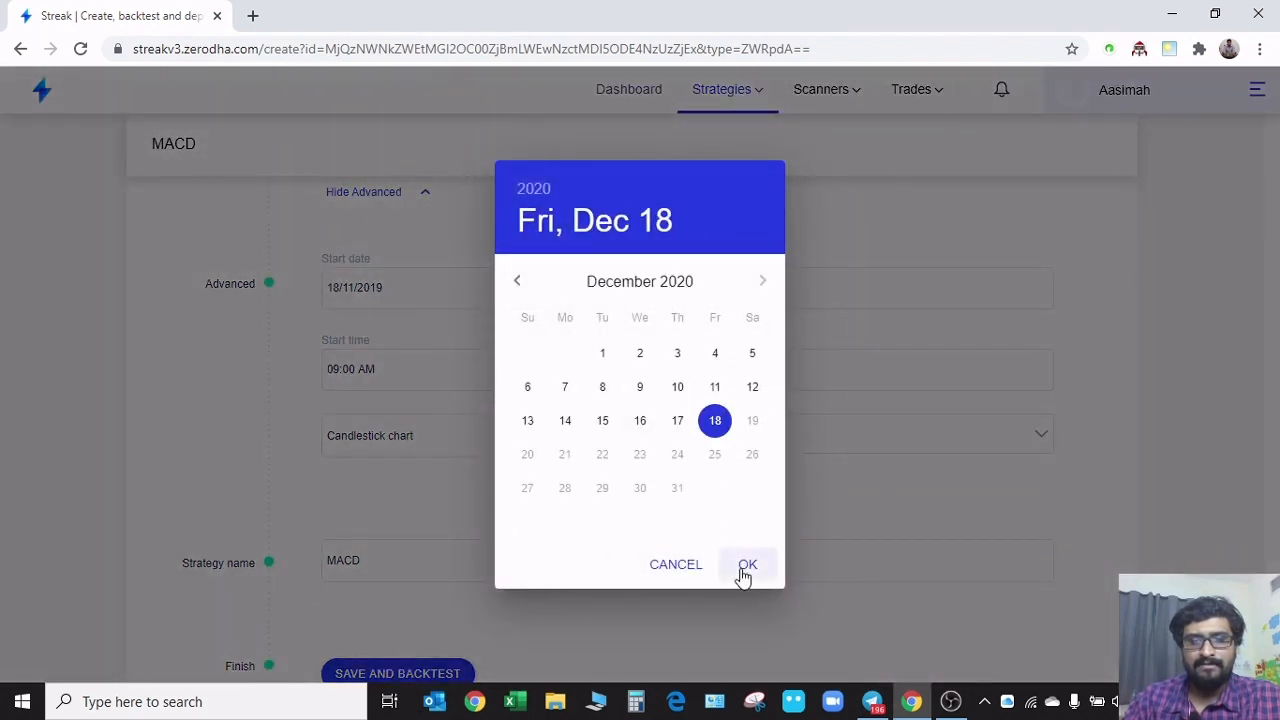
click(748, 564)
Set the MACD strategy's backtest start date to 18/11/2020, and save and backtest the strategy again
click(511, 290)
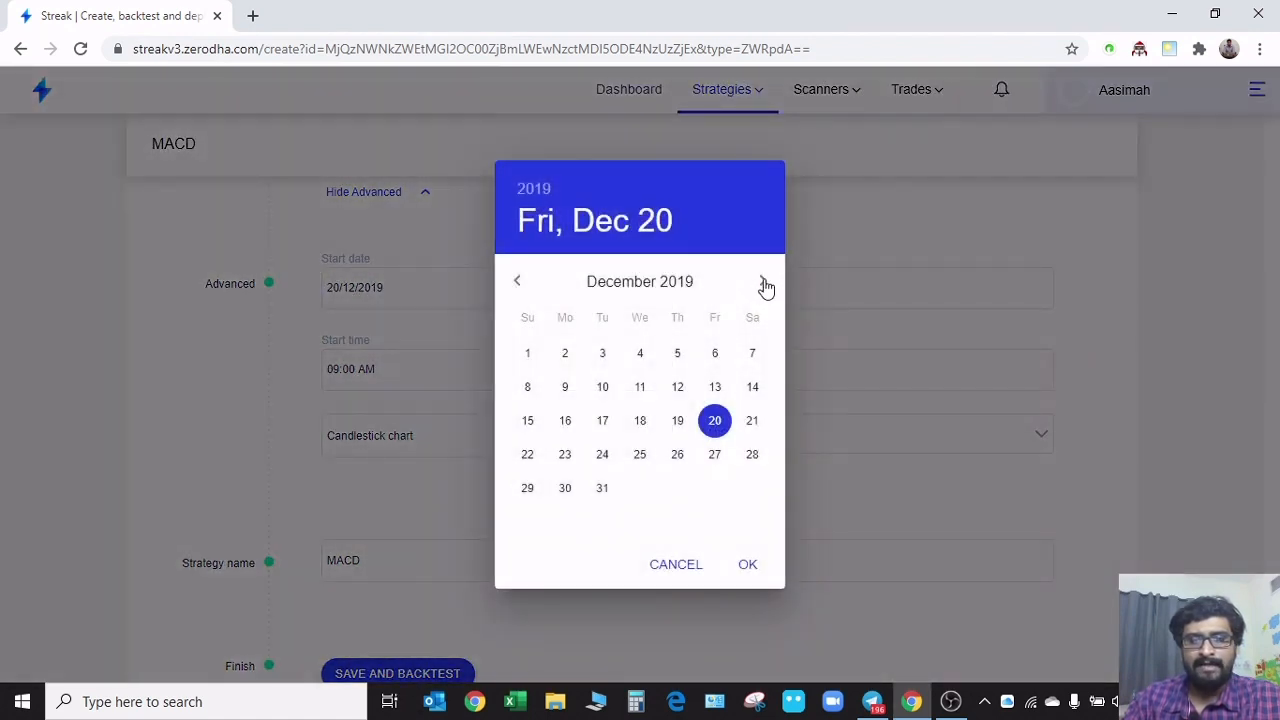
click(763, 284)
click(763, 284)
click(763, 284)
click(763, 284)
click(763, 284)
click(763, 284)
click(763, 284)
click(763, 284)
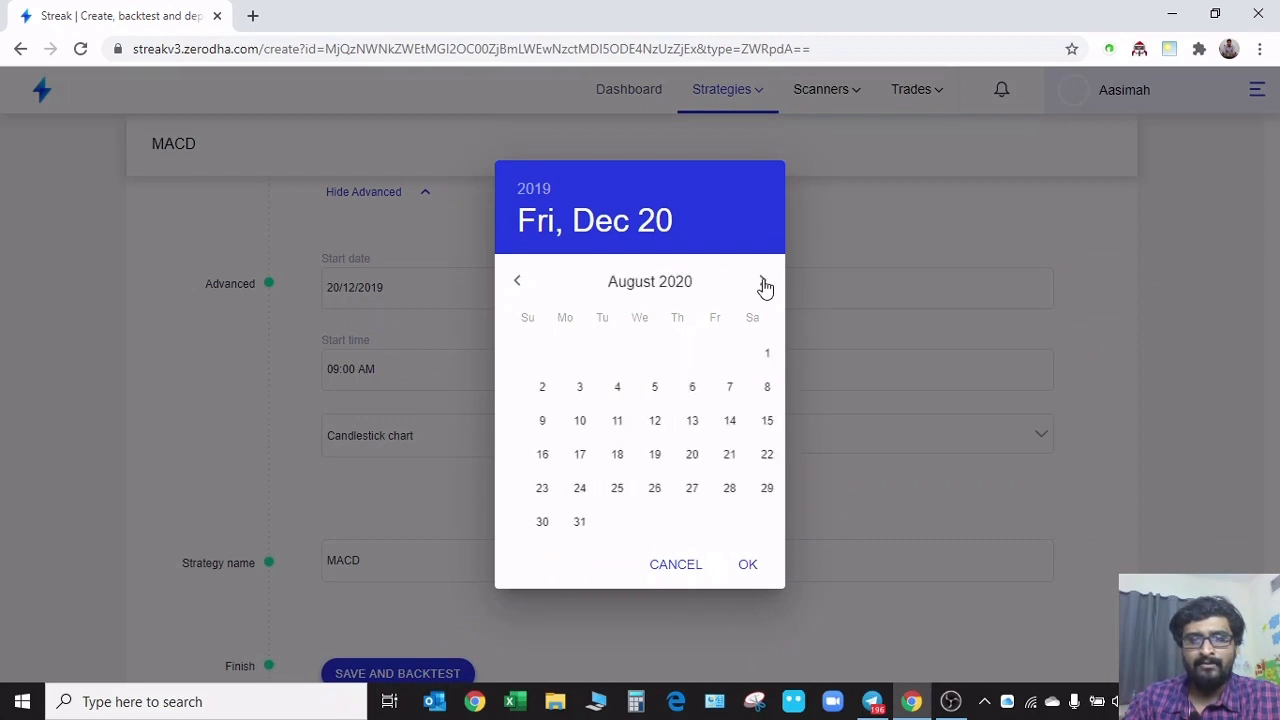
click(763, 284)
click(763, 284)
click(763, 284)
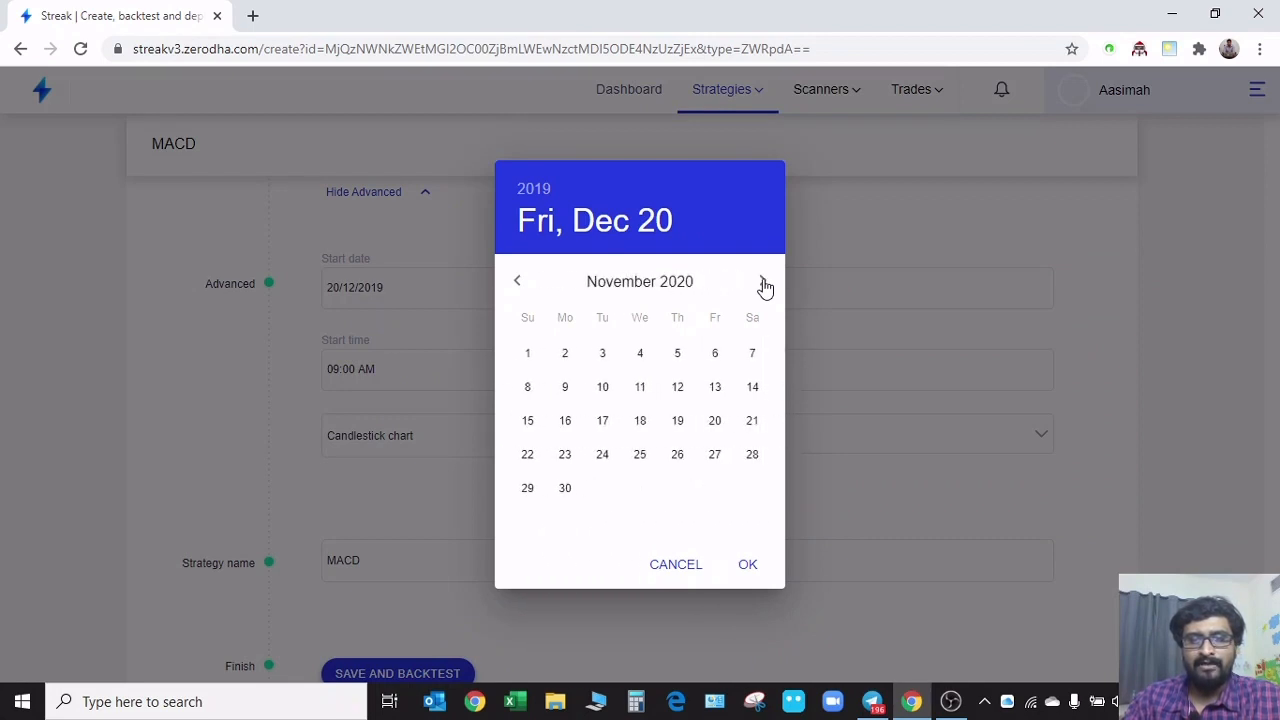
click(640, 422)
click(760, 570)
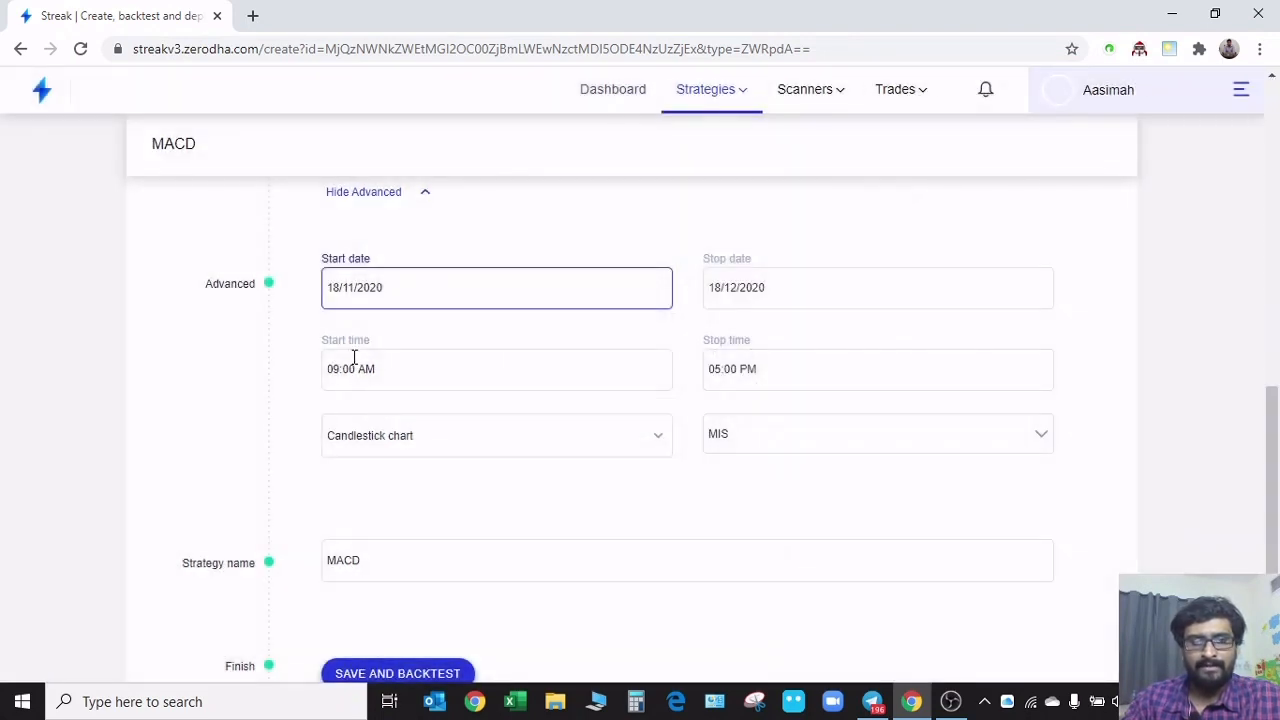
scroll(400, 560, down, 1)
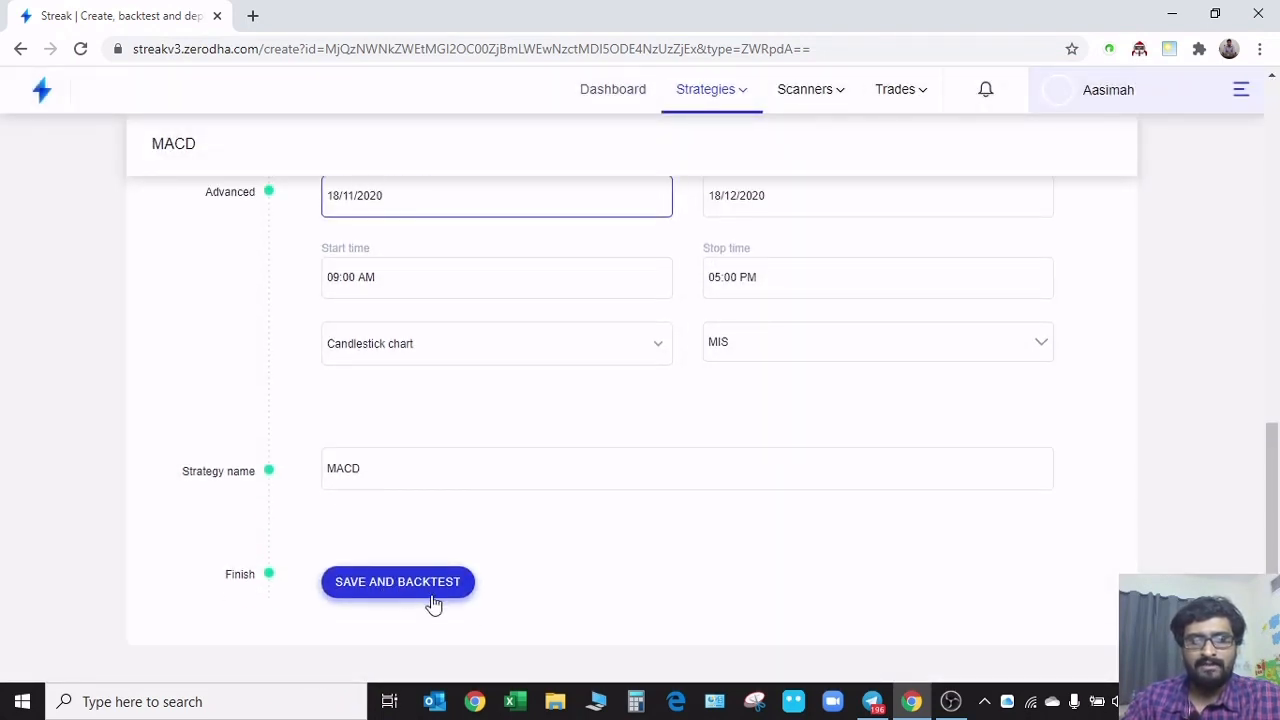
click(433, 600)
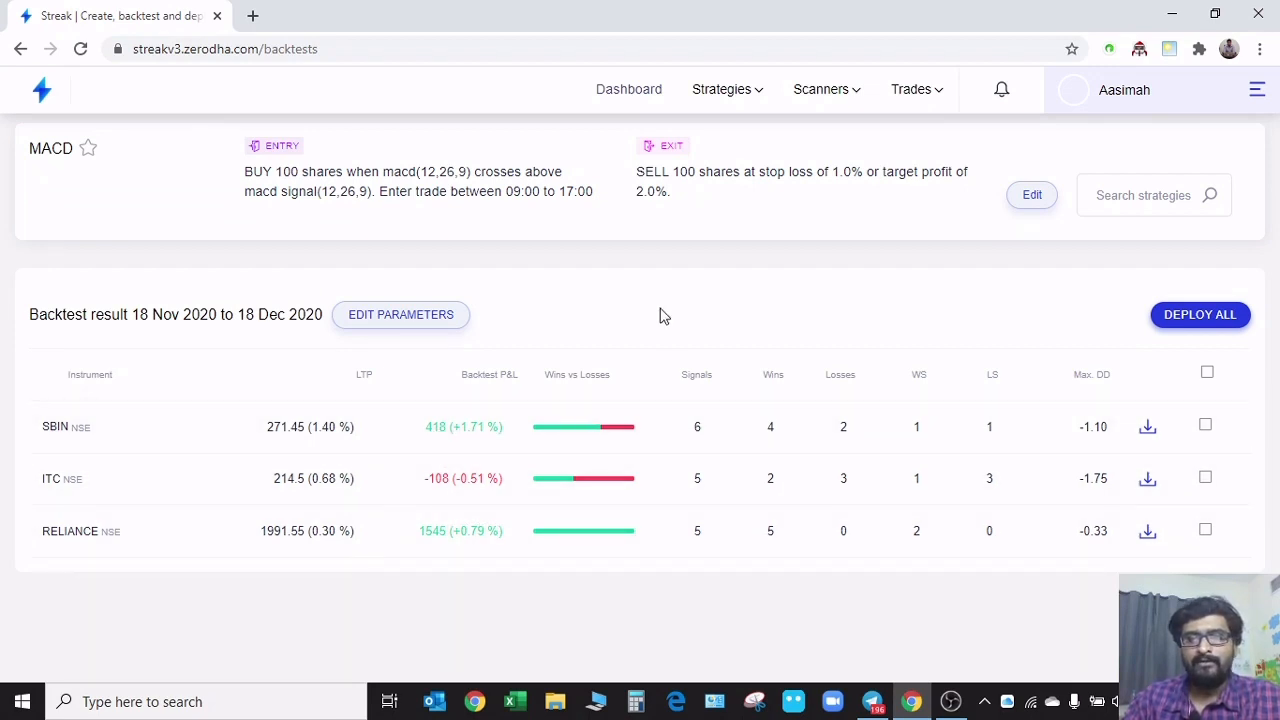
Reopen the MACD strategy for editing, append a zero to its position quantity of 100, and save and backtest it
click(1030, 197)
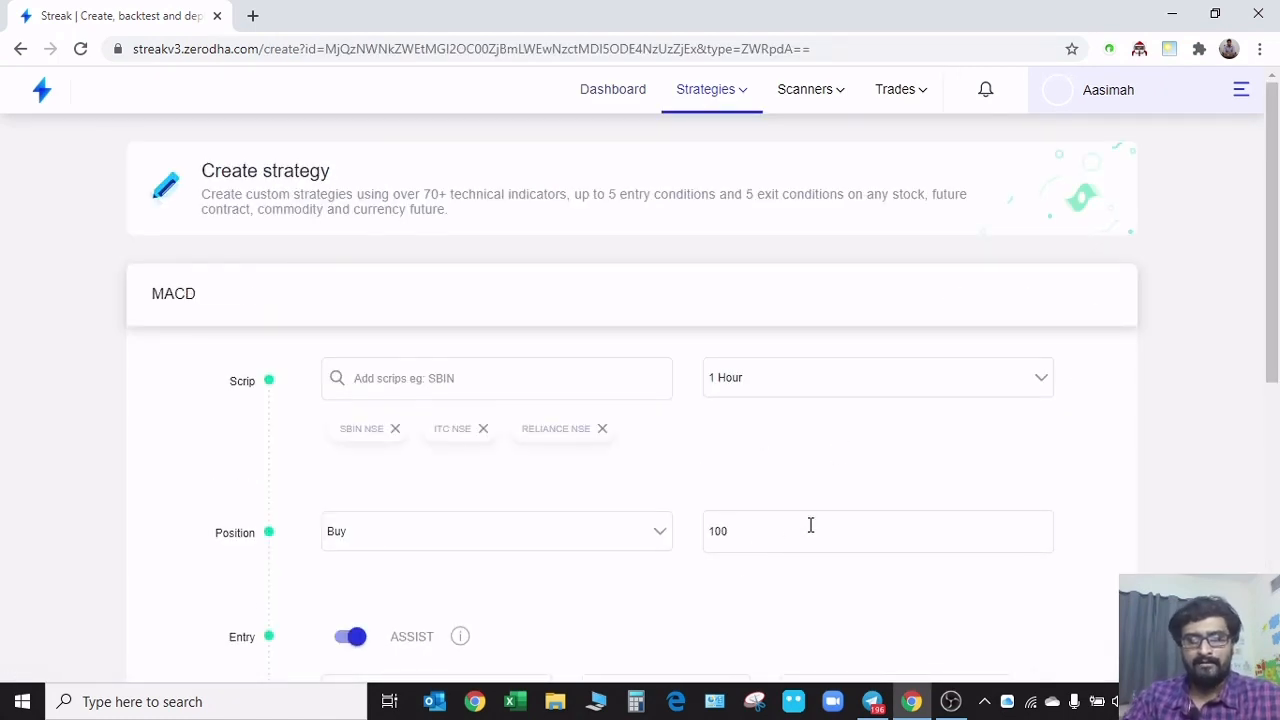
click(812, 526)
text(0)
scroll(420, 535, down, 6)
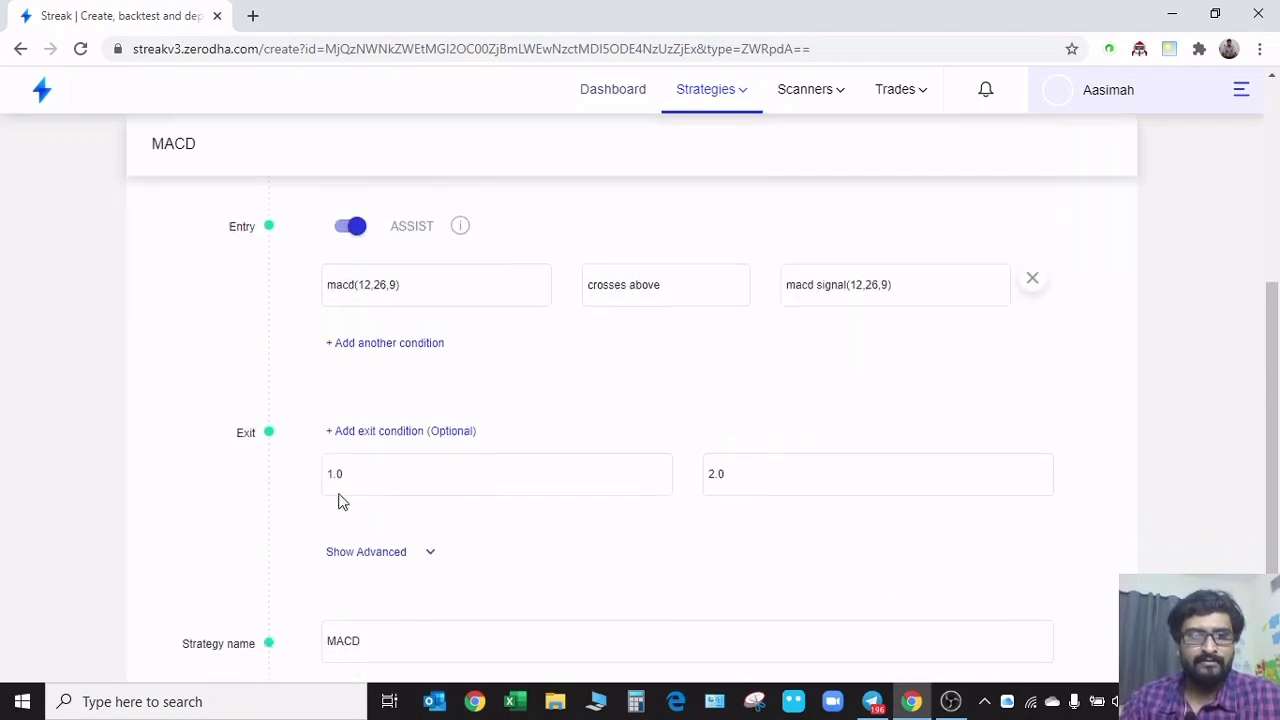
click(378, 584)
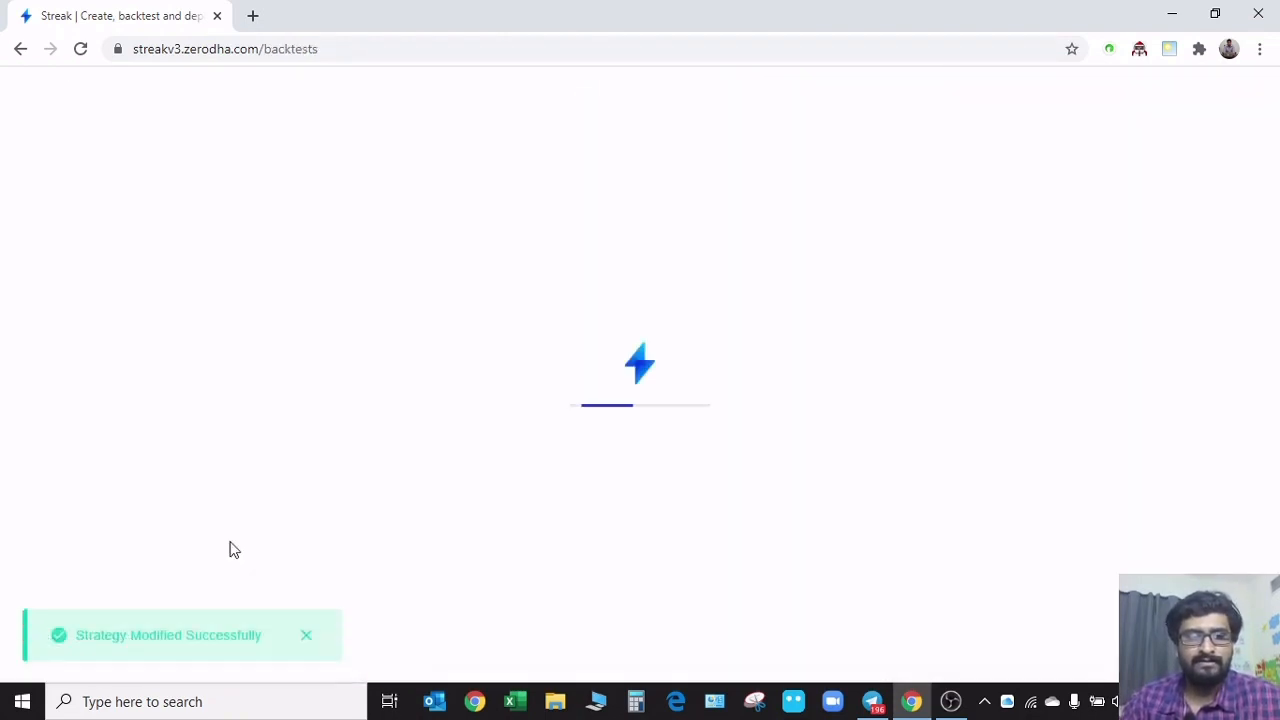
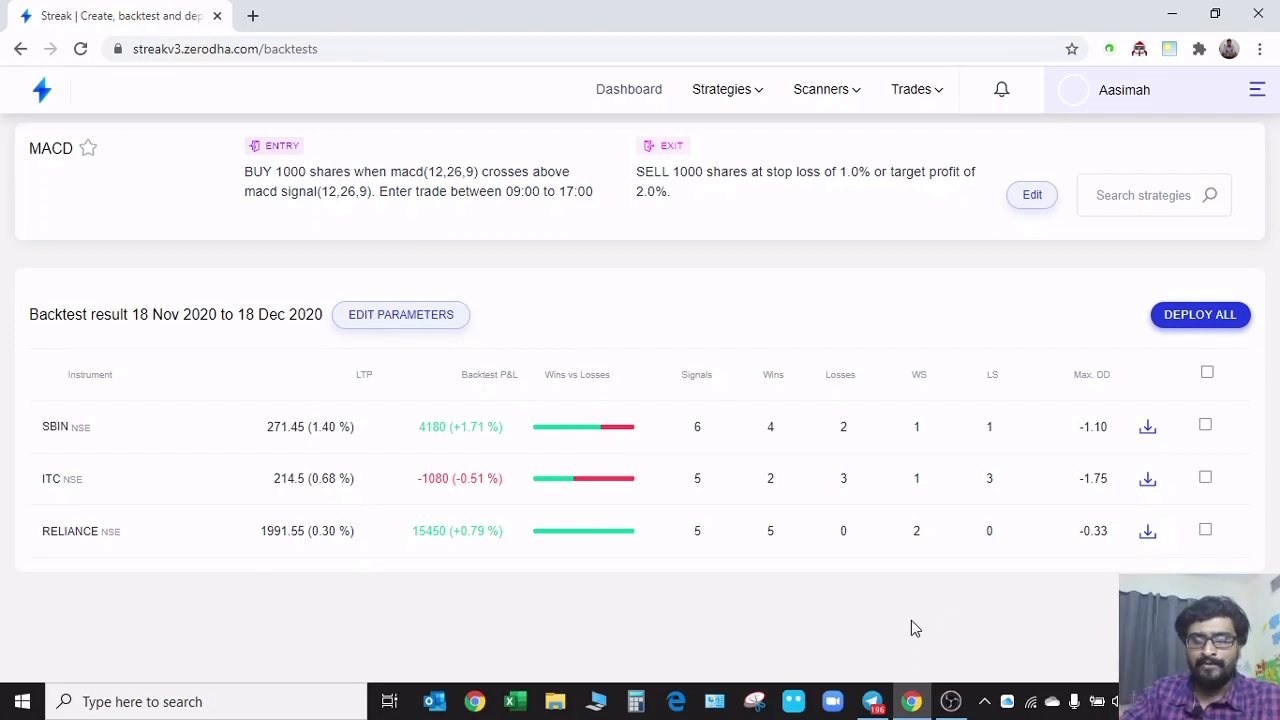
Reopen the MACD strategy for editing, set its candle interval to 5 Minutes, and save and backtest it
click(1041, 203)
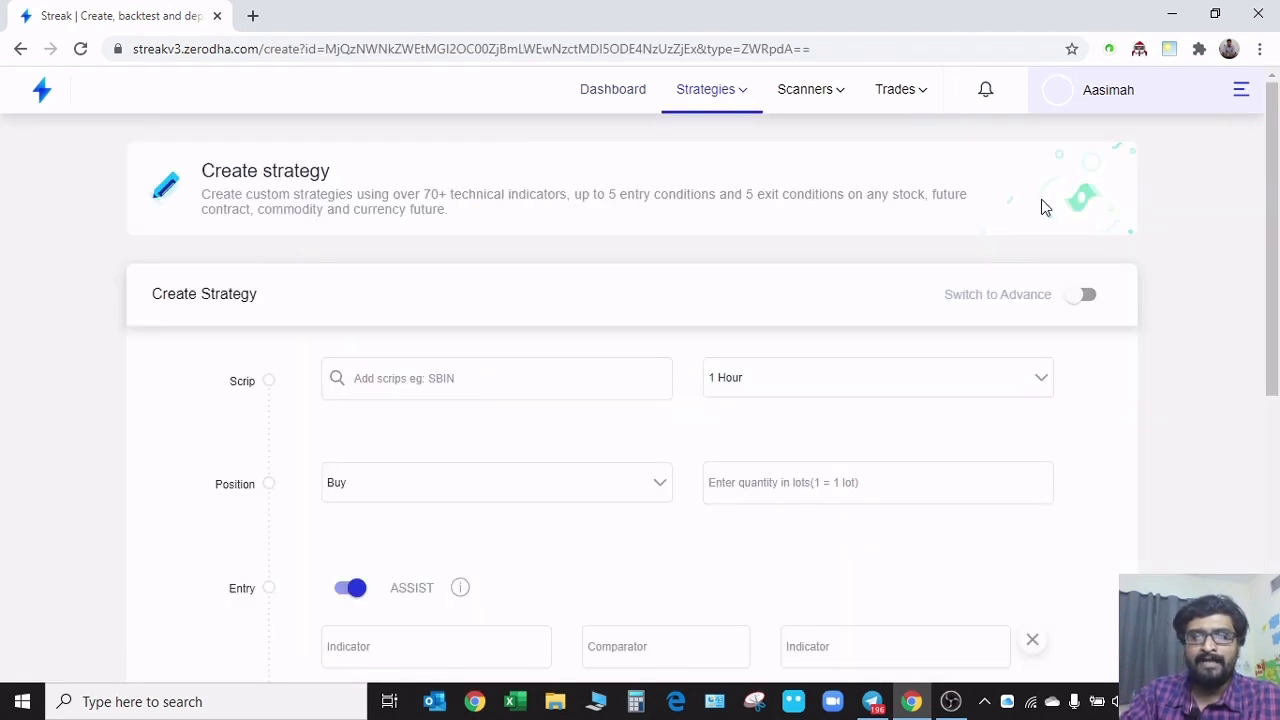
click(951, 391)
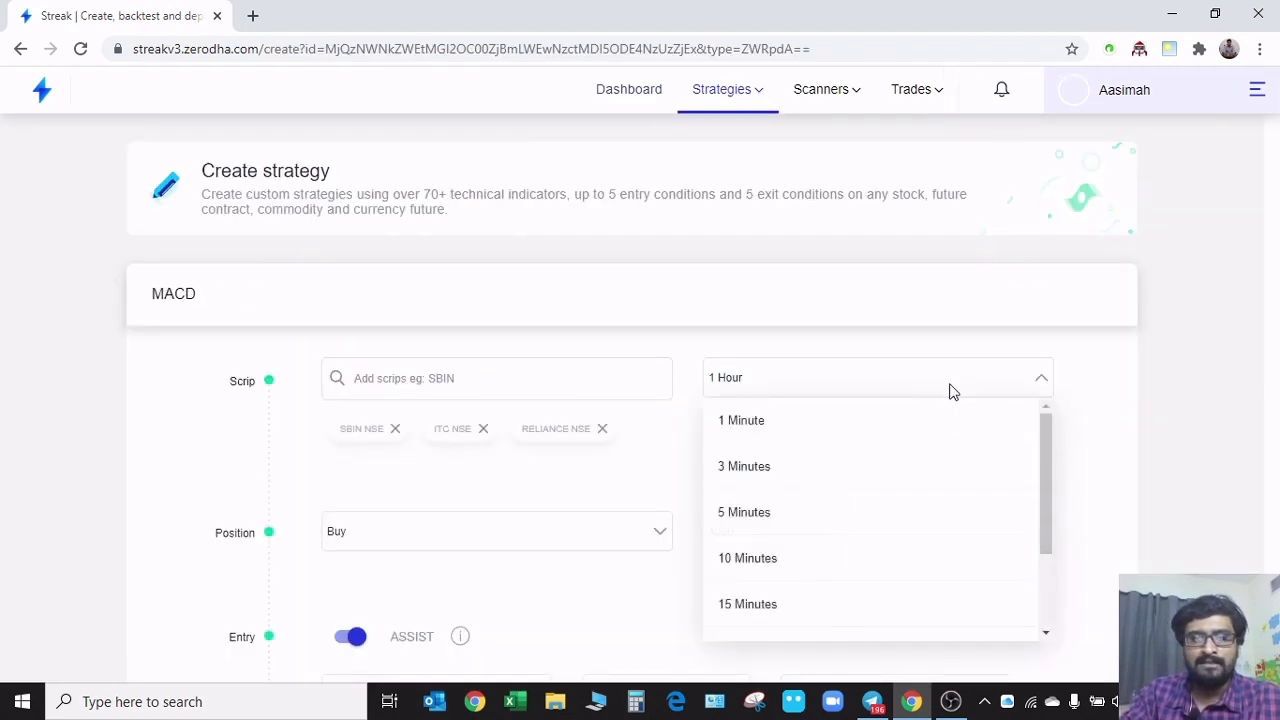
click(790, 522)
scroll(690, 477, down, 6)
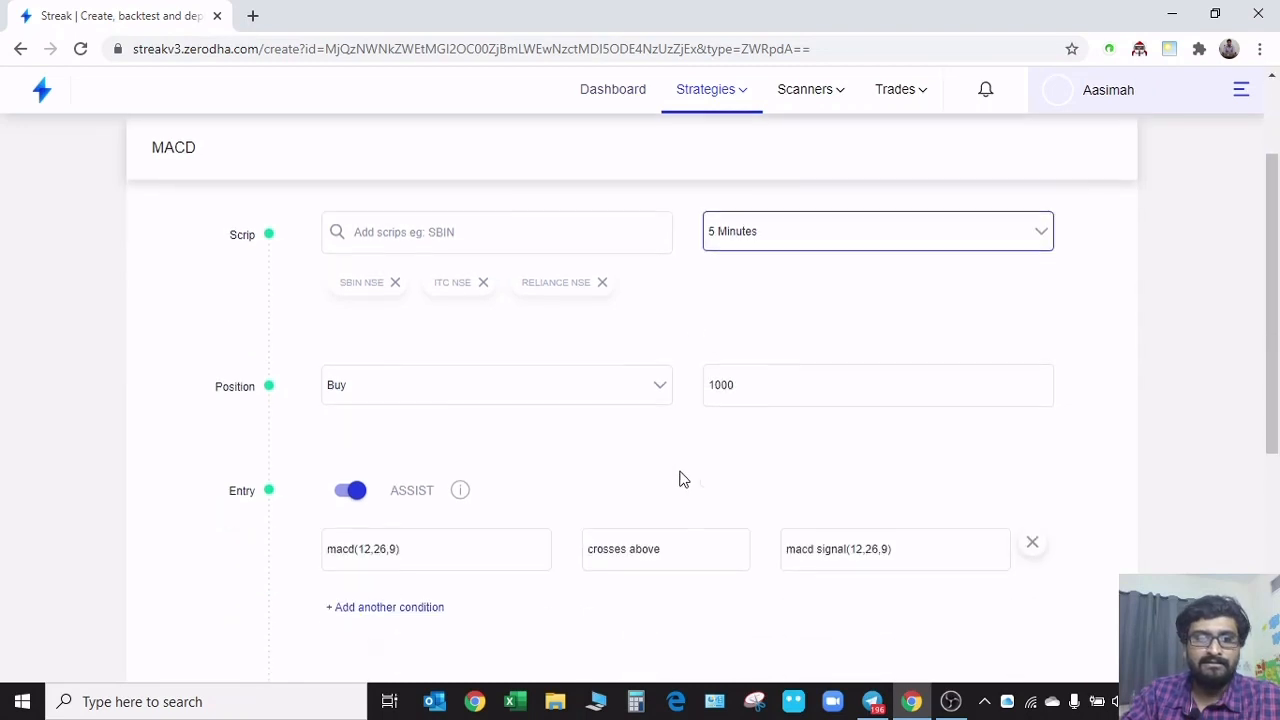
click(403, 603)
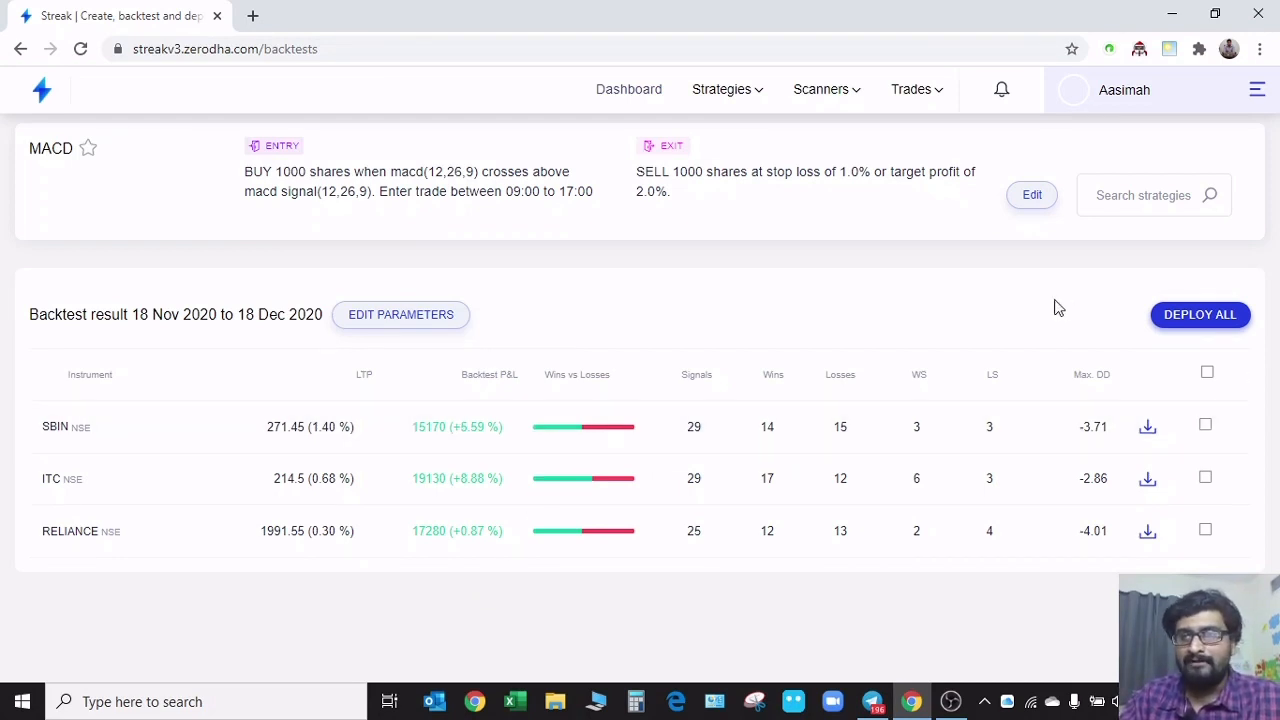
Open the account's saved baskets and delete the NR7 Nov-13 basket
click(1260, 90)
scroll(1159, 471, down, 3)
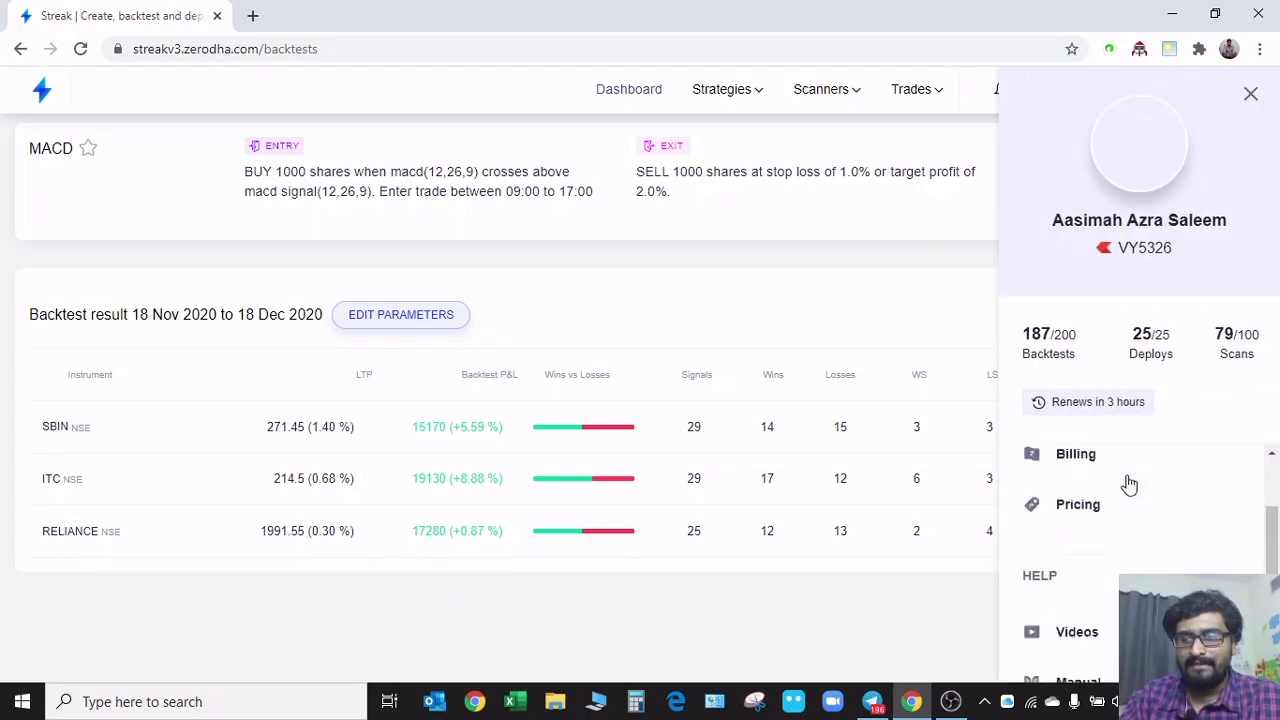
scroll(1126, 557, down, 1)
scroll(1118, 620, up, 4)
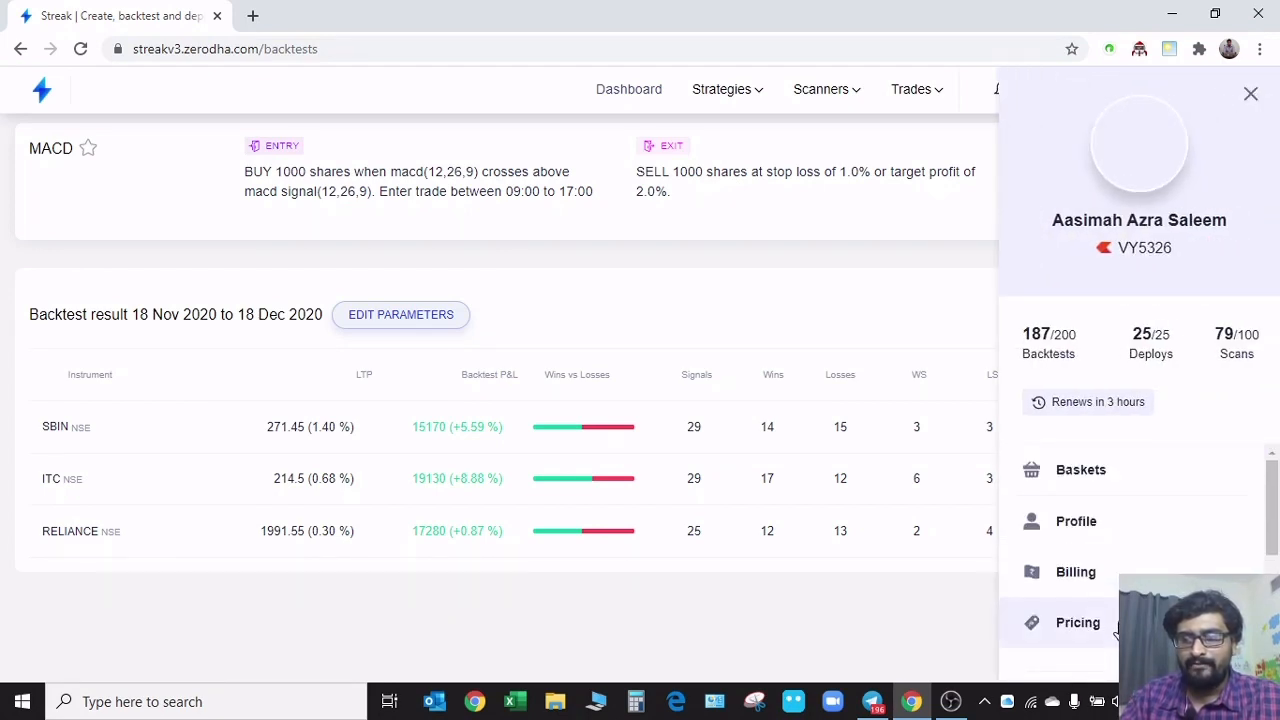
click(1116, 489)
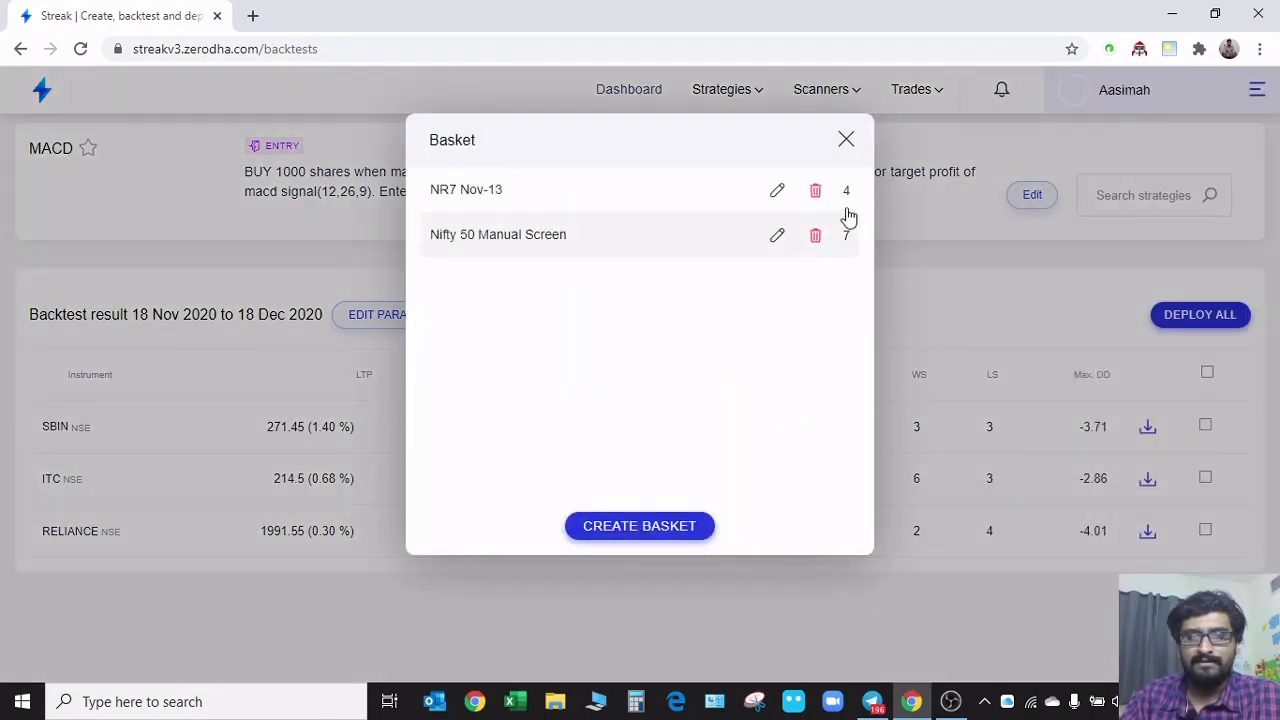
click(815, 190)
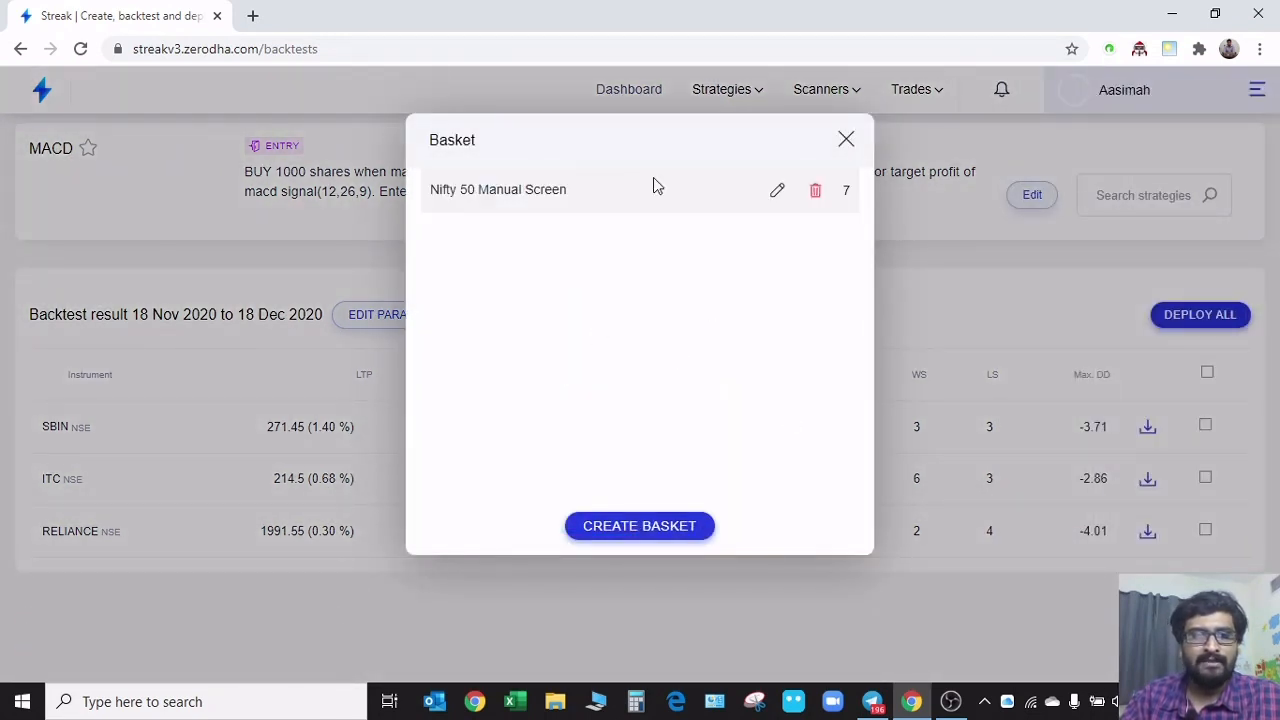
Start a new instrument basket and name it Dec-19
click(629, 526)
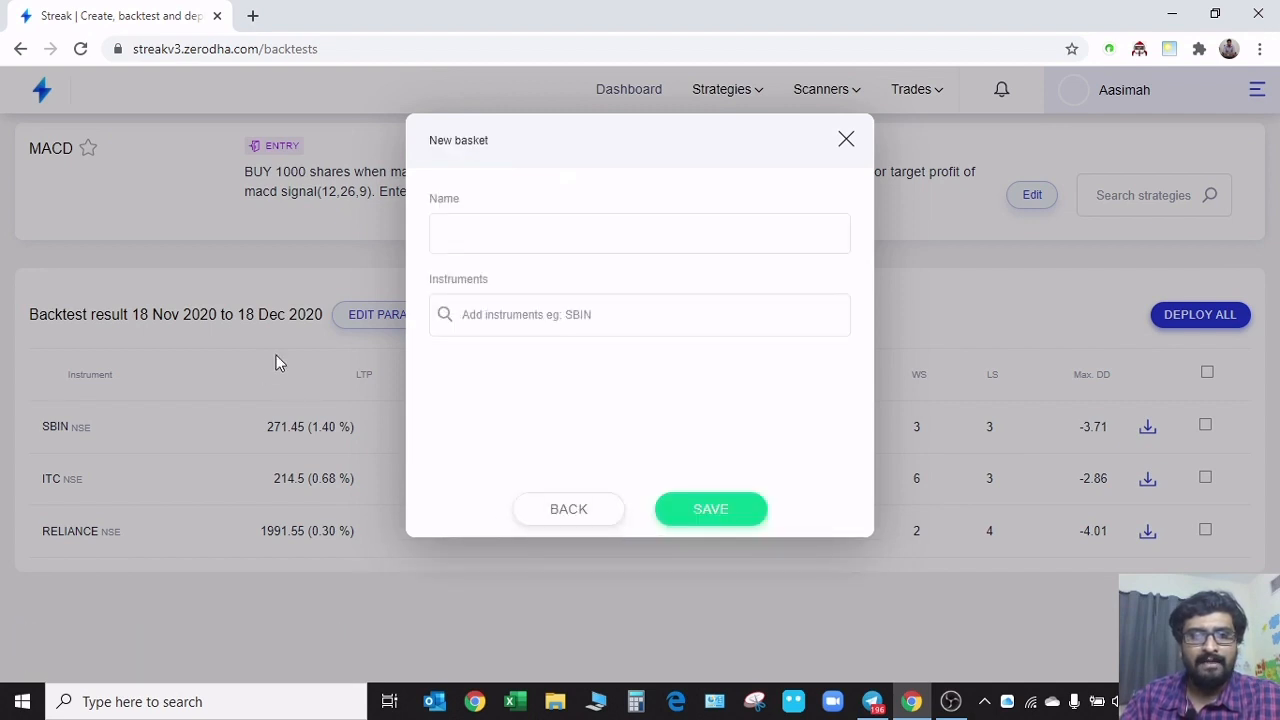
click(555, 218)
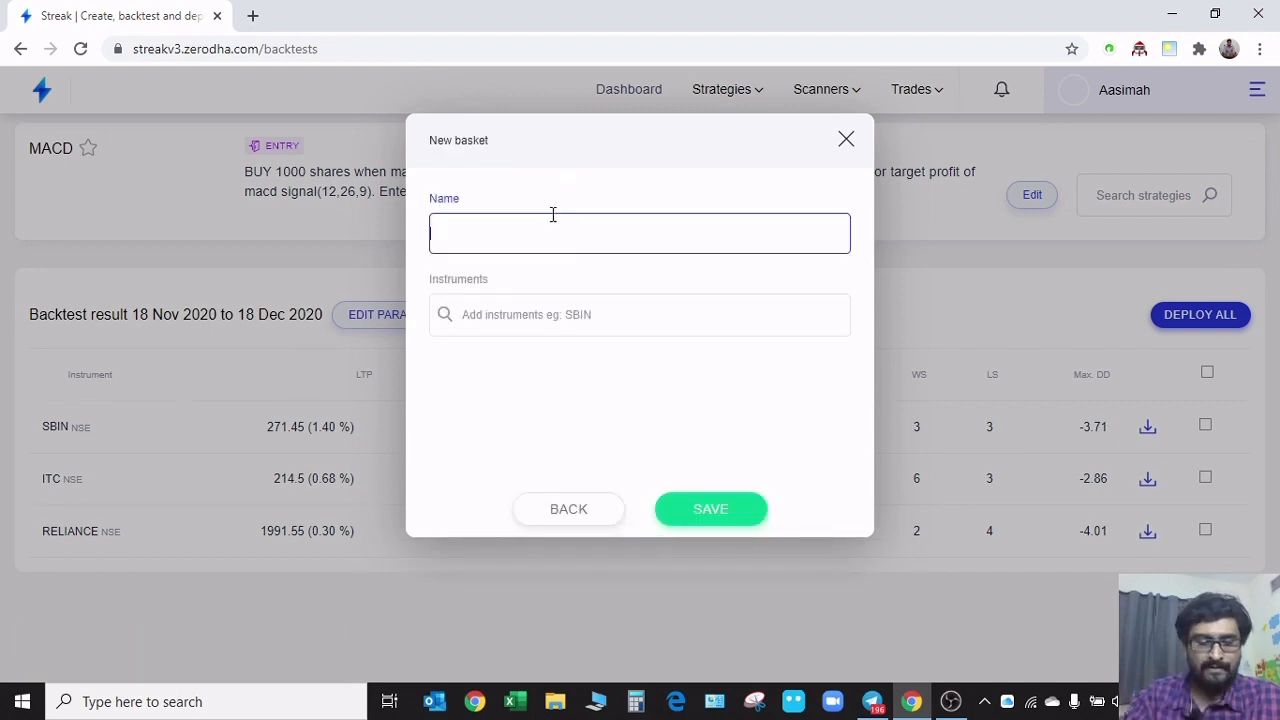
text(Dec-19)
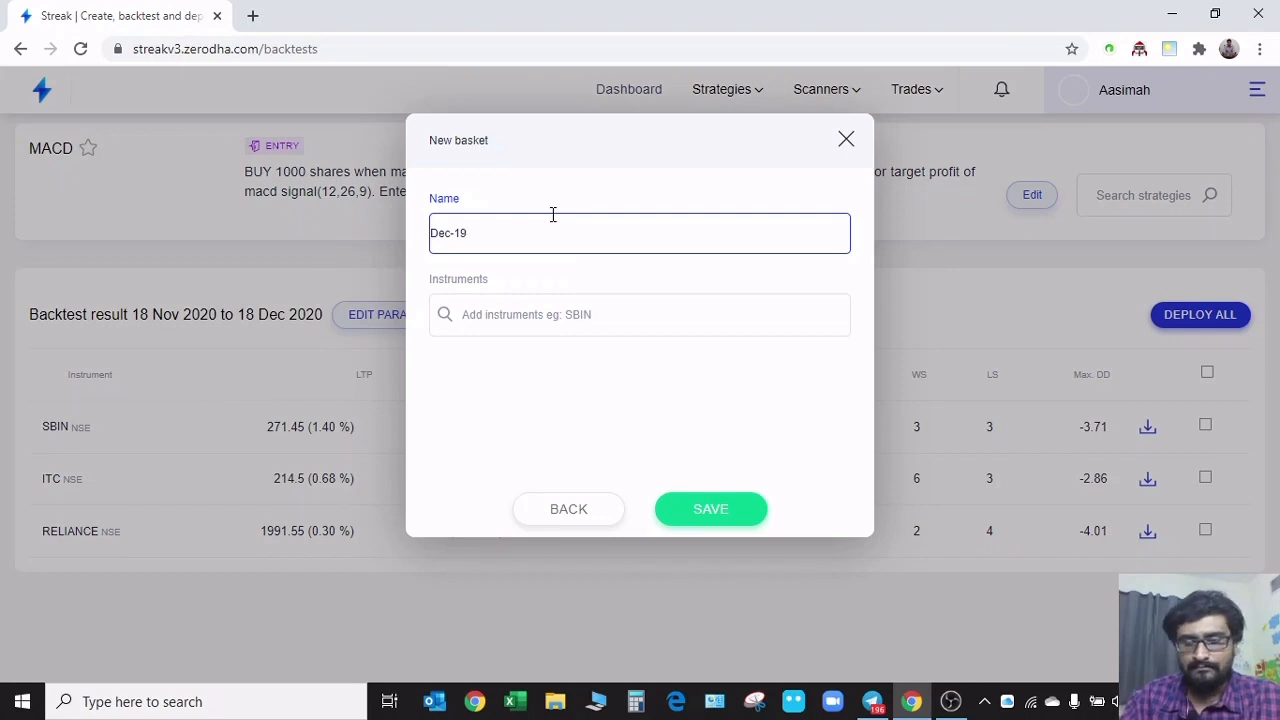
Search for sbin and add SBIN NSE to the Dec-19 basket
click(533, 317)
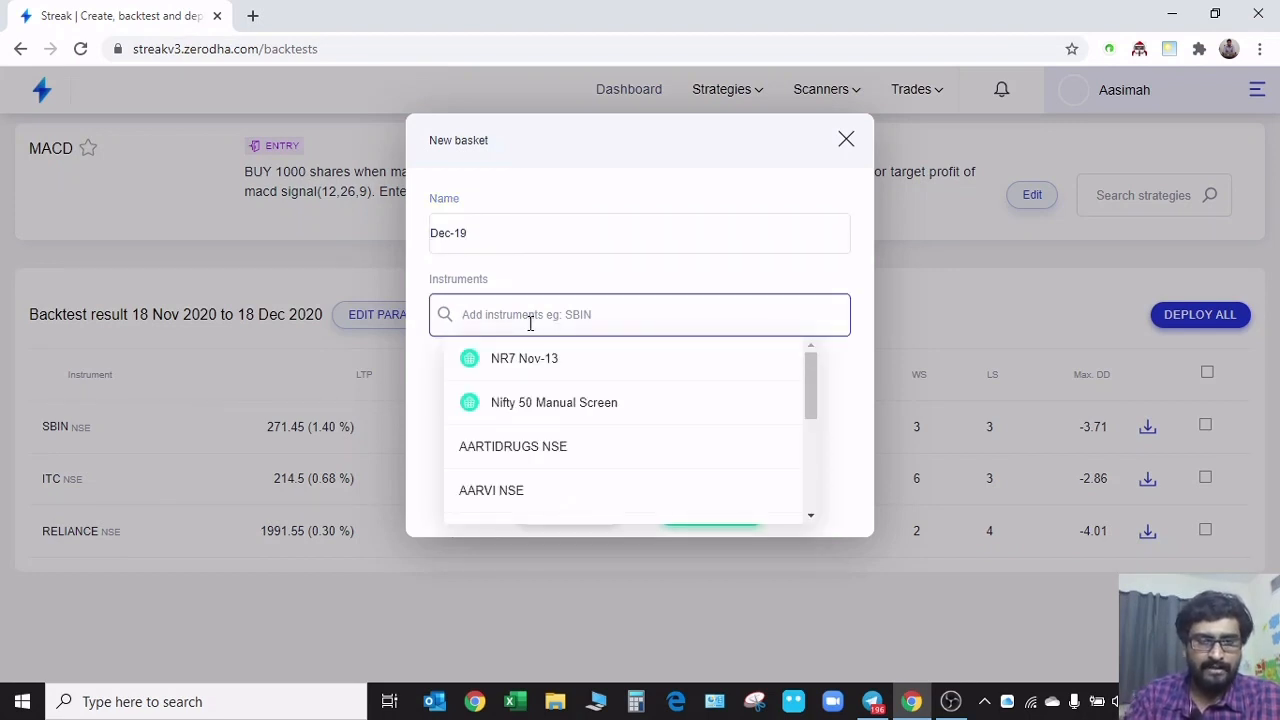
text(sbin)
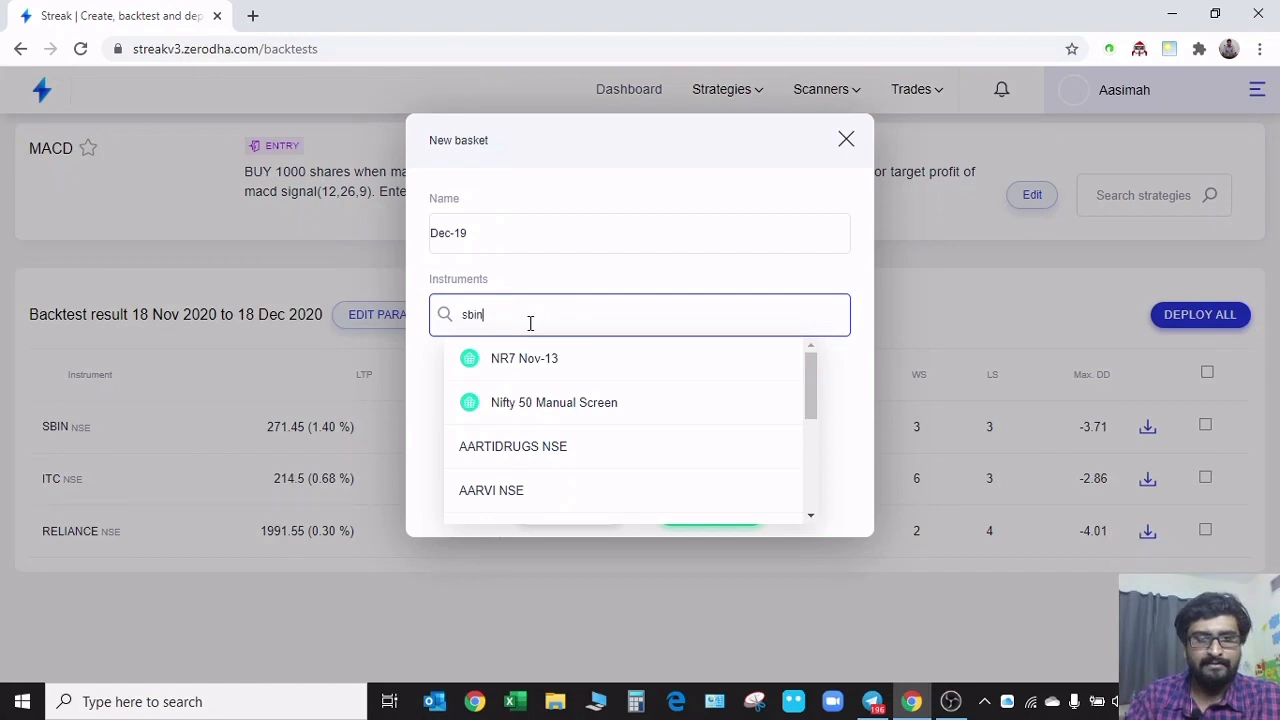
click(527, 355)
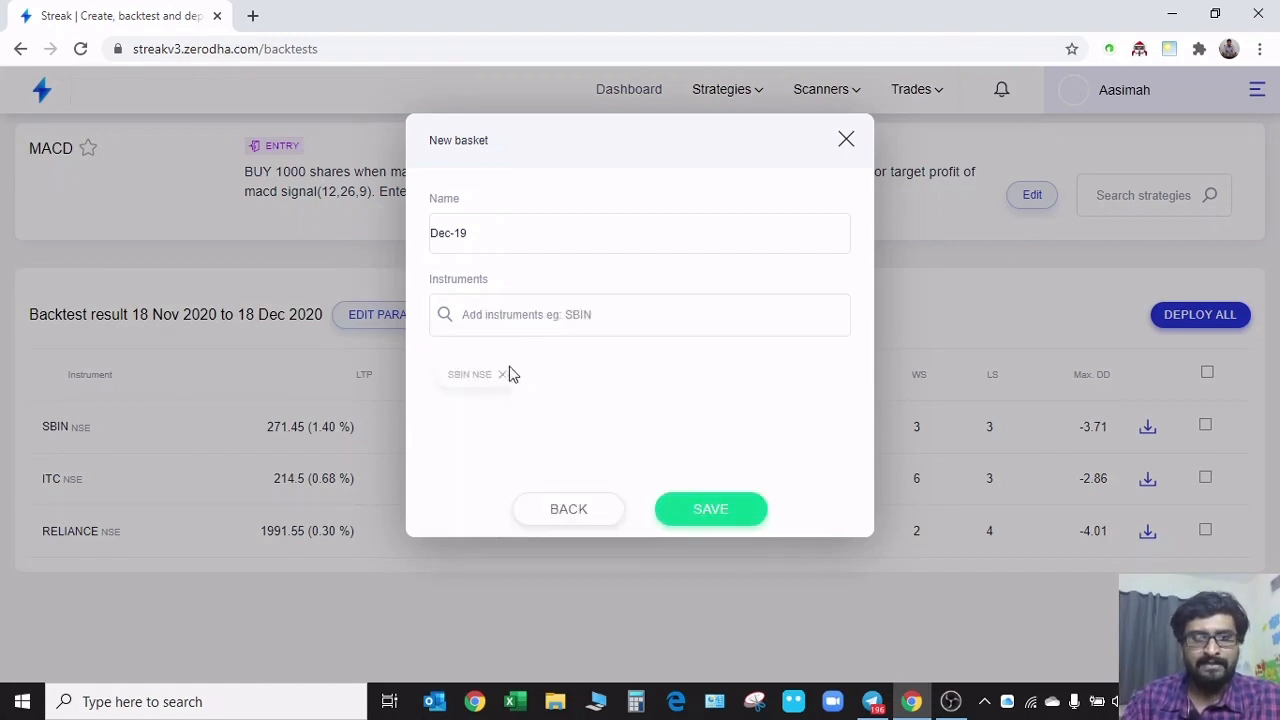
Add BRITANNIA NSE and HEROMOTOCO NSE to the Dec-19 basket
click(521, 333)
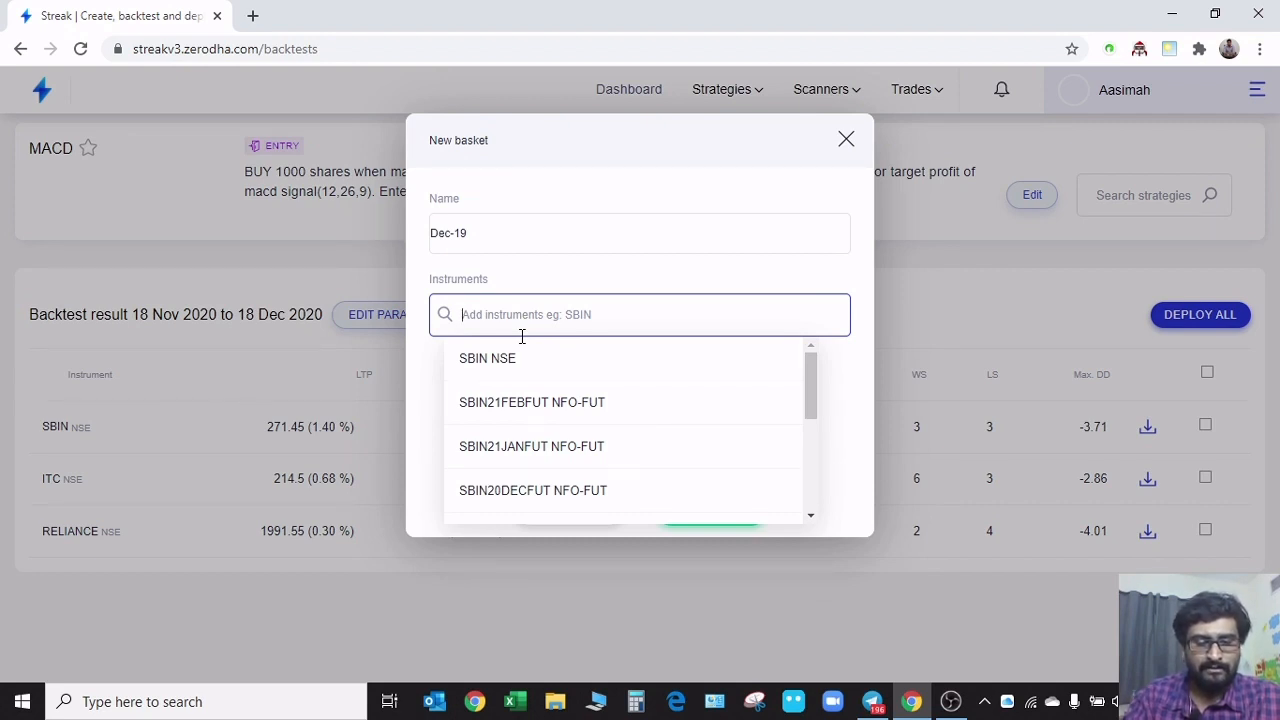
text(bri)
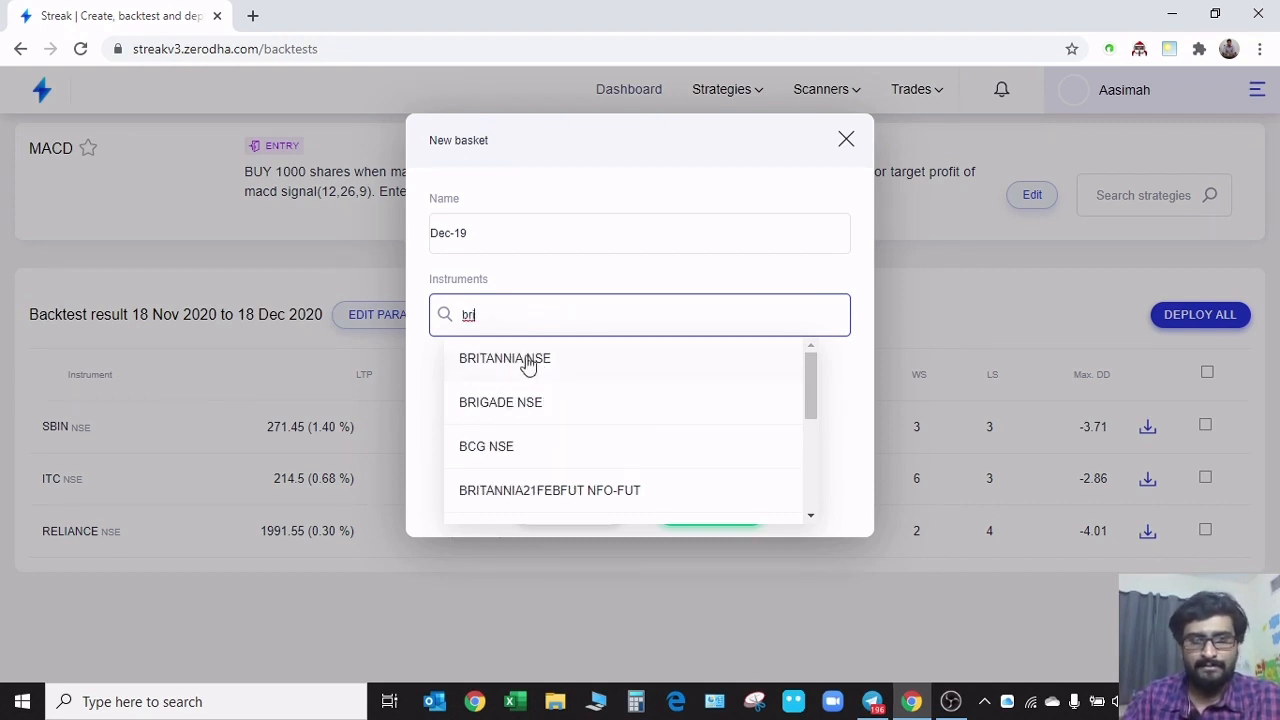
click(526, 360)
click(540, 328)
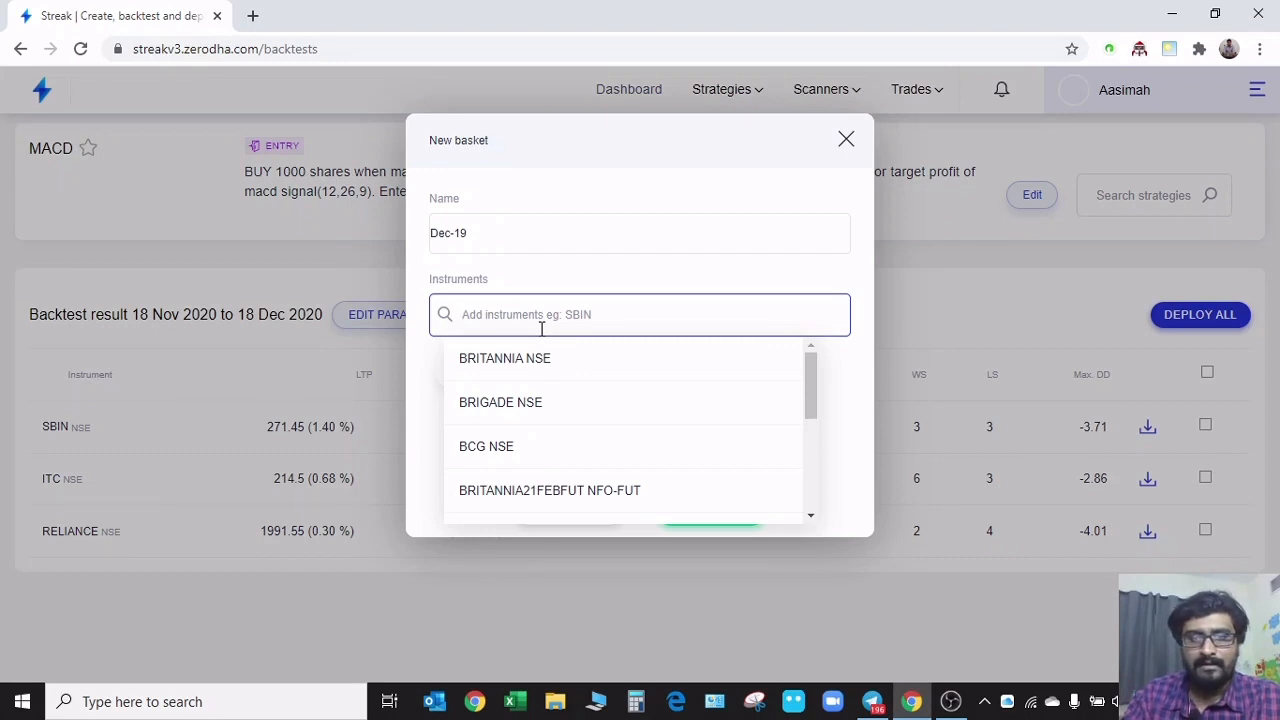
scroll(566, 396, down, 3)
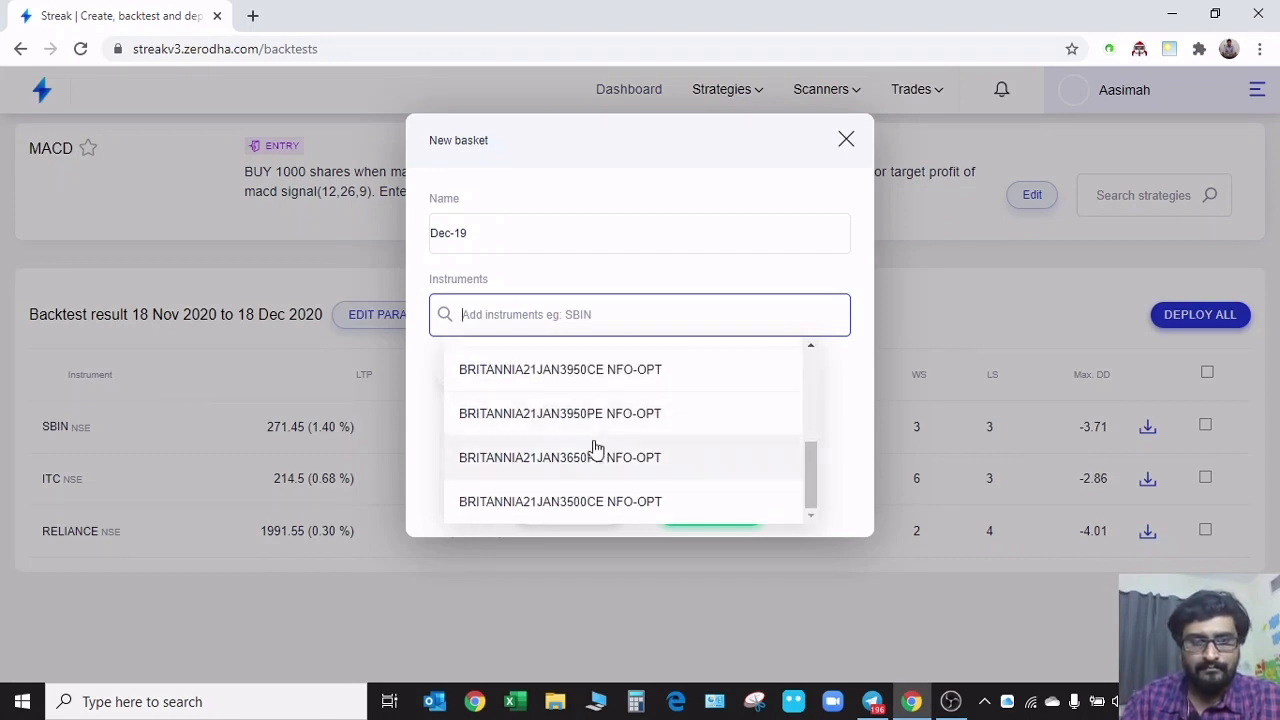
scroll(592, 434, up, 3)
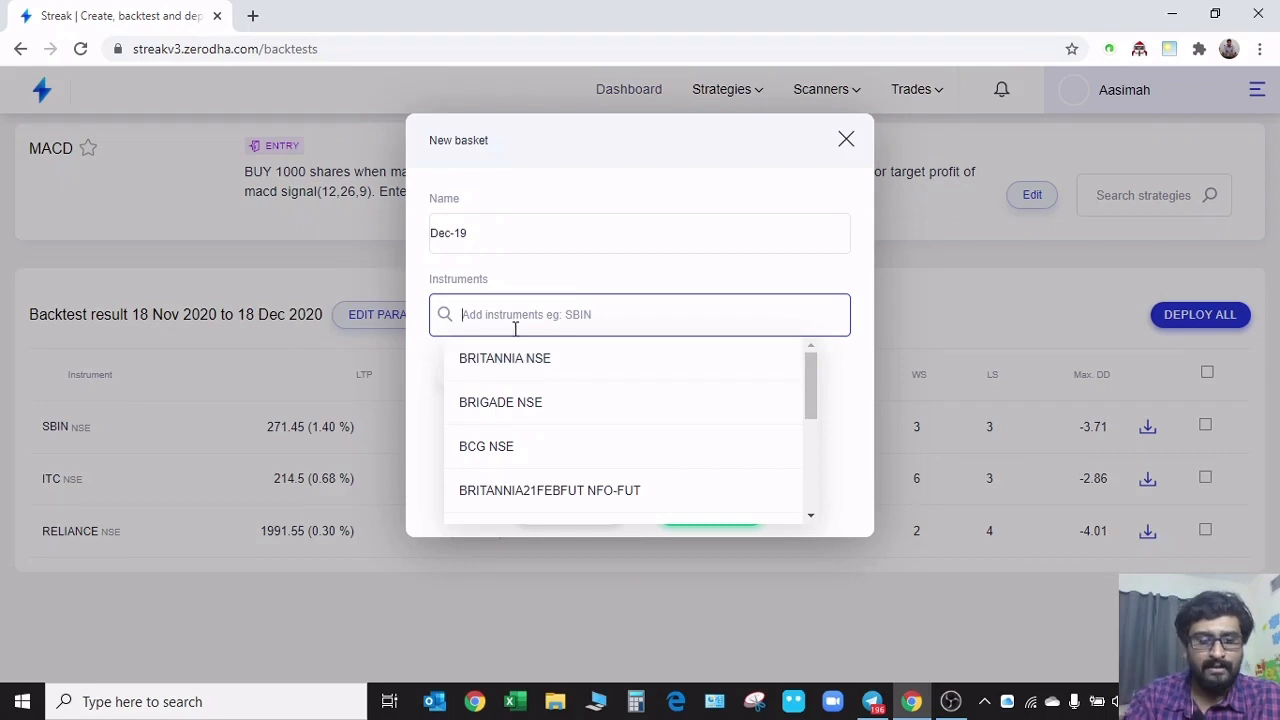
text(her)
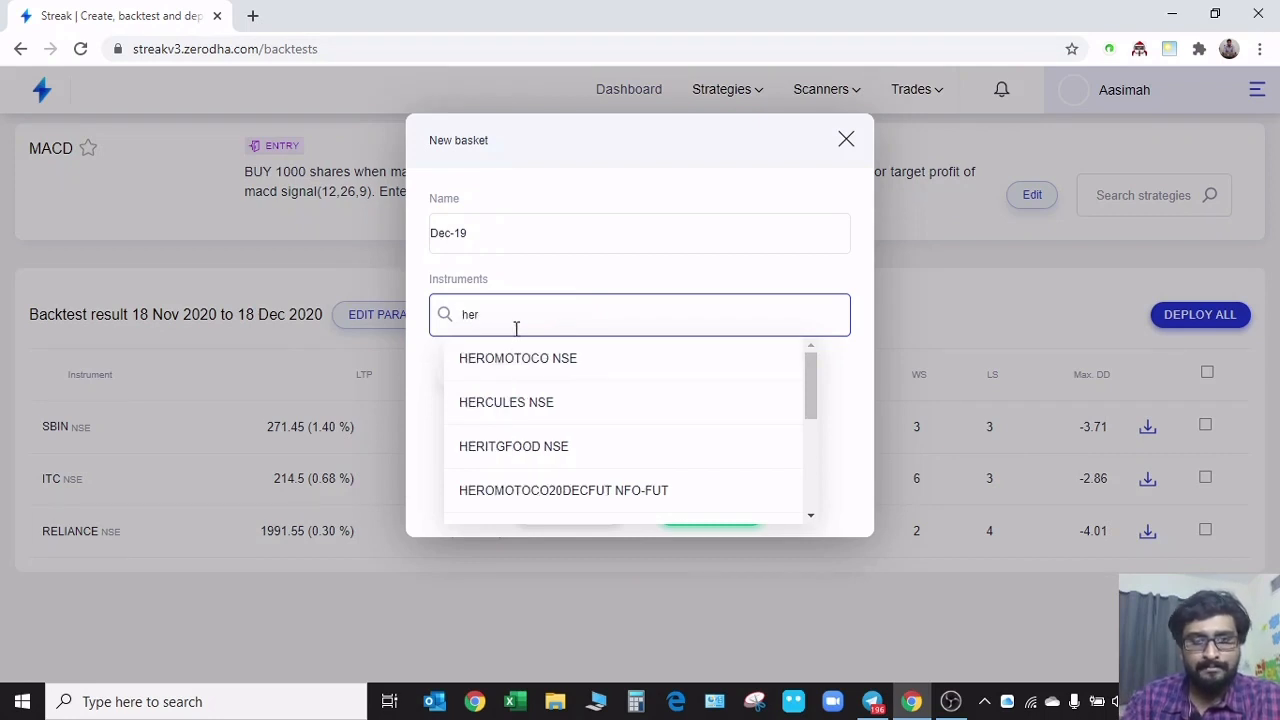
click(537, 358)
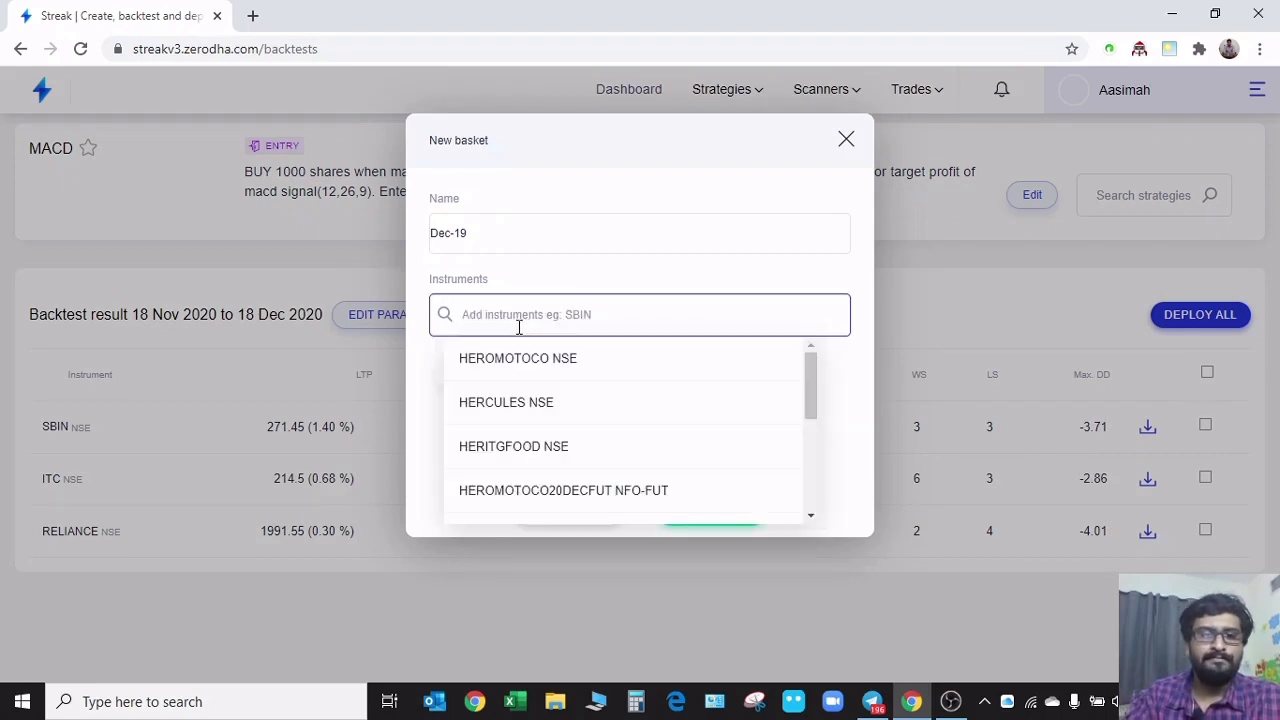
Add TVSMOTOR NSE, DRREDDY NSE and AARTIDRUGS NSE to the Dec-19 basket
text(tvs)
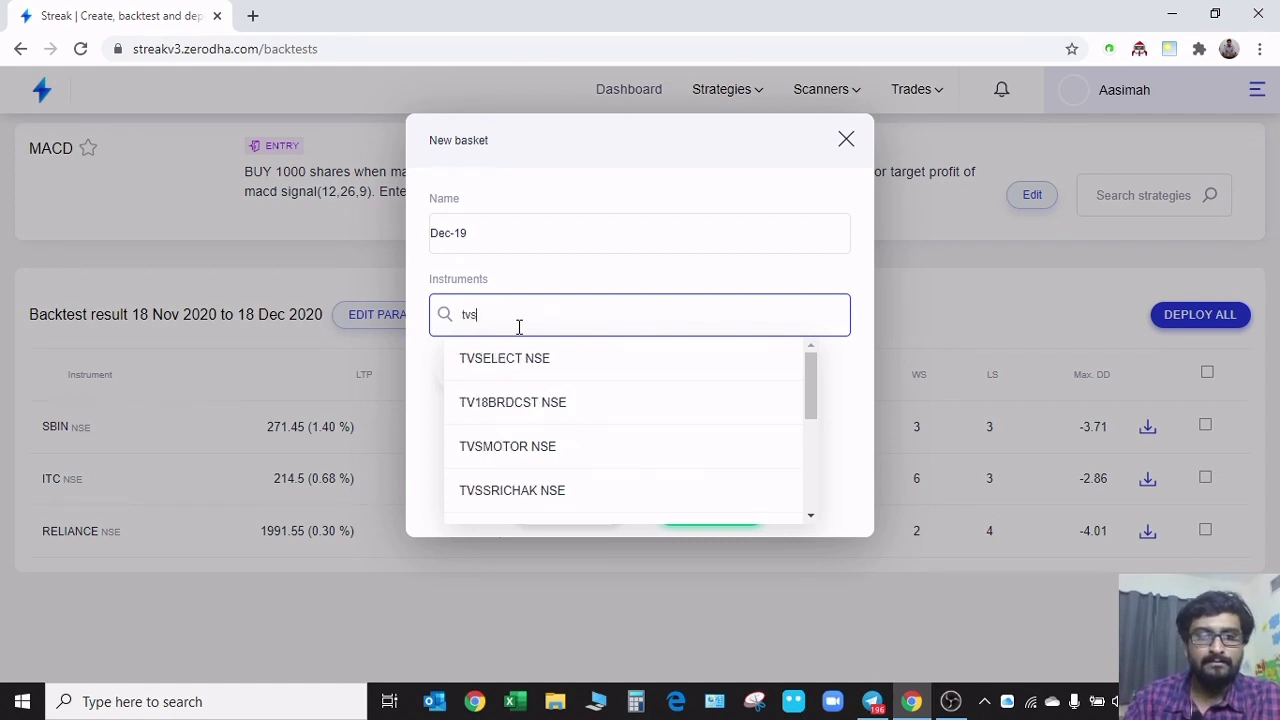
click(550, 410)
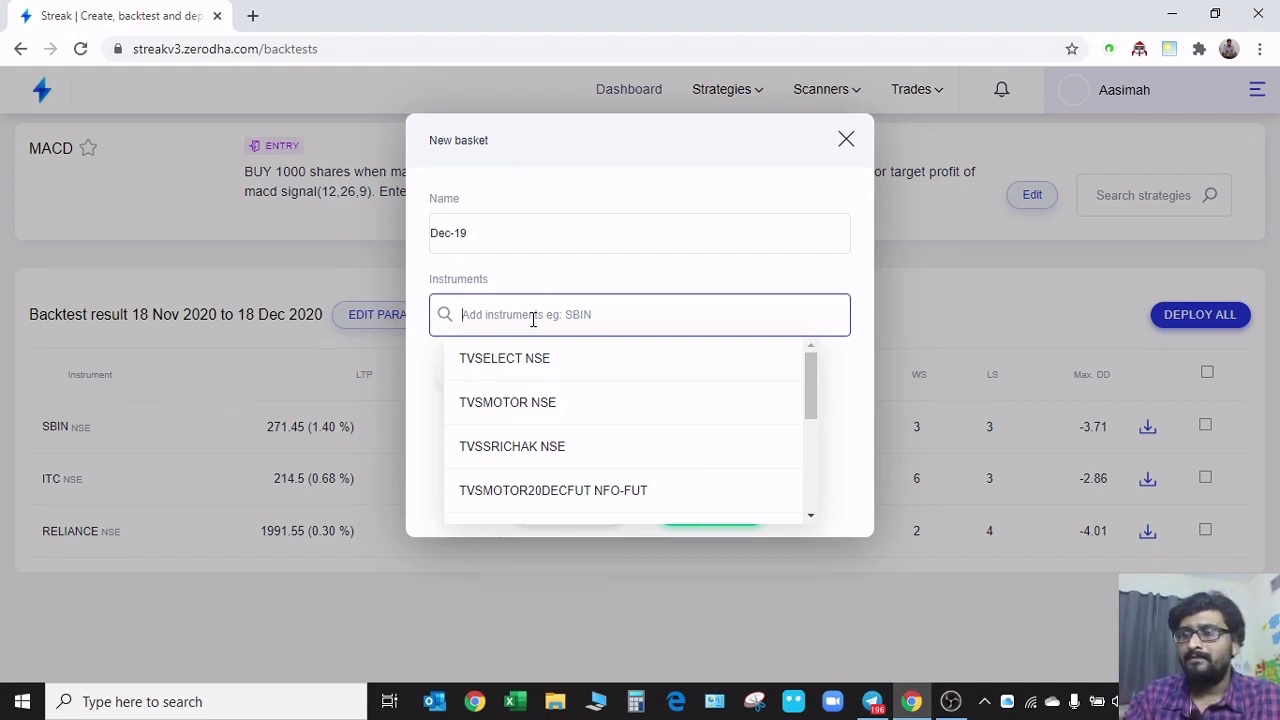
text(dr)
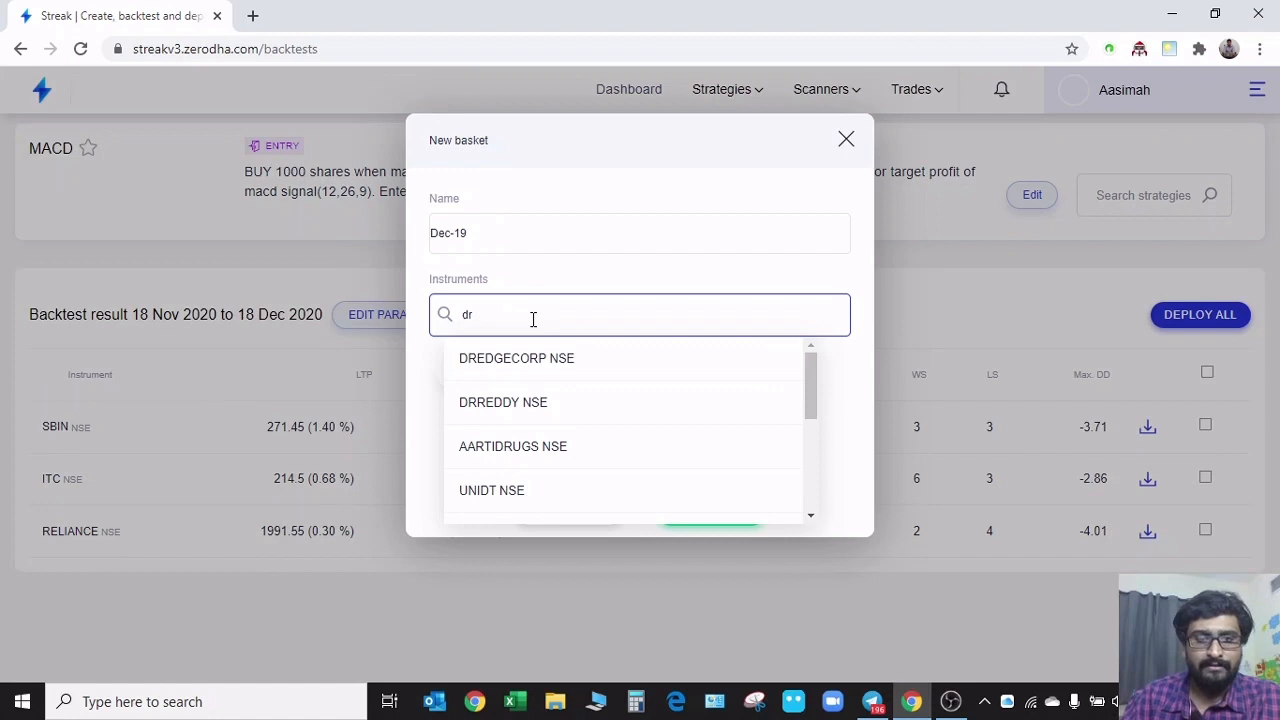
click(574, 406)
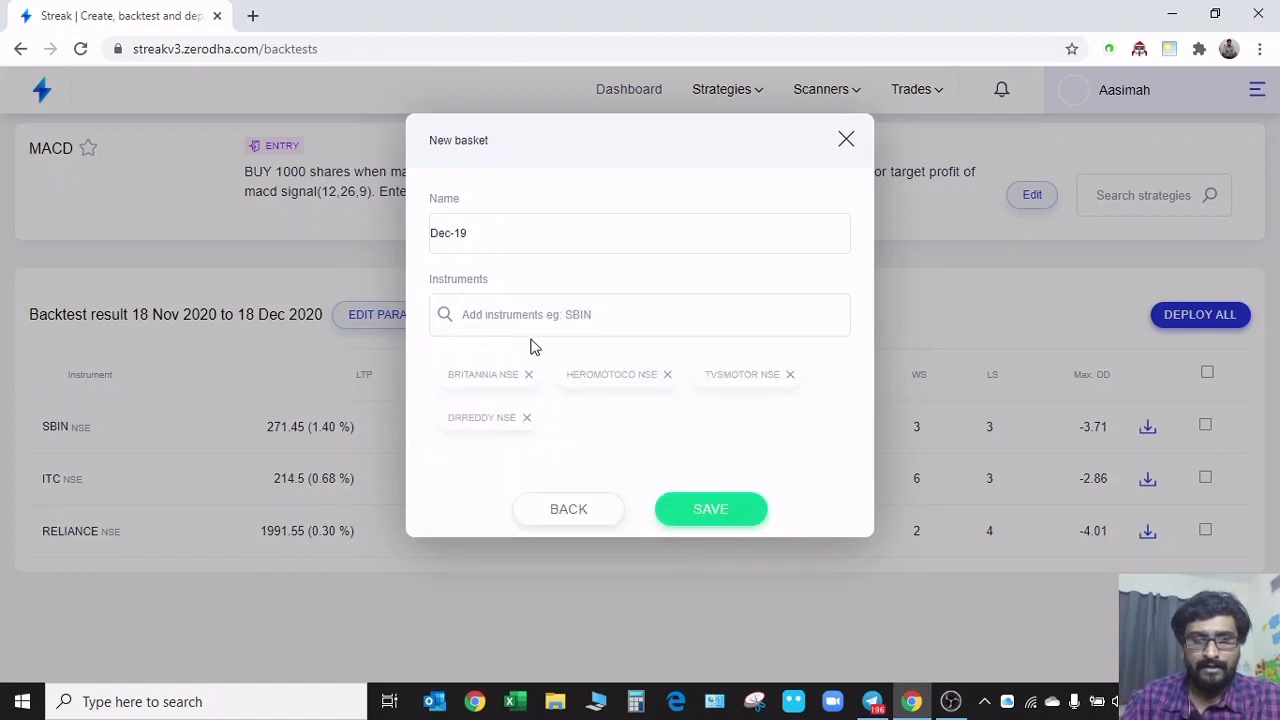
text(aar)
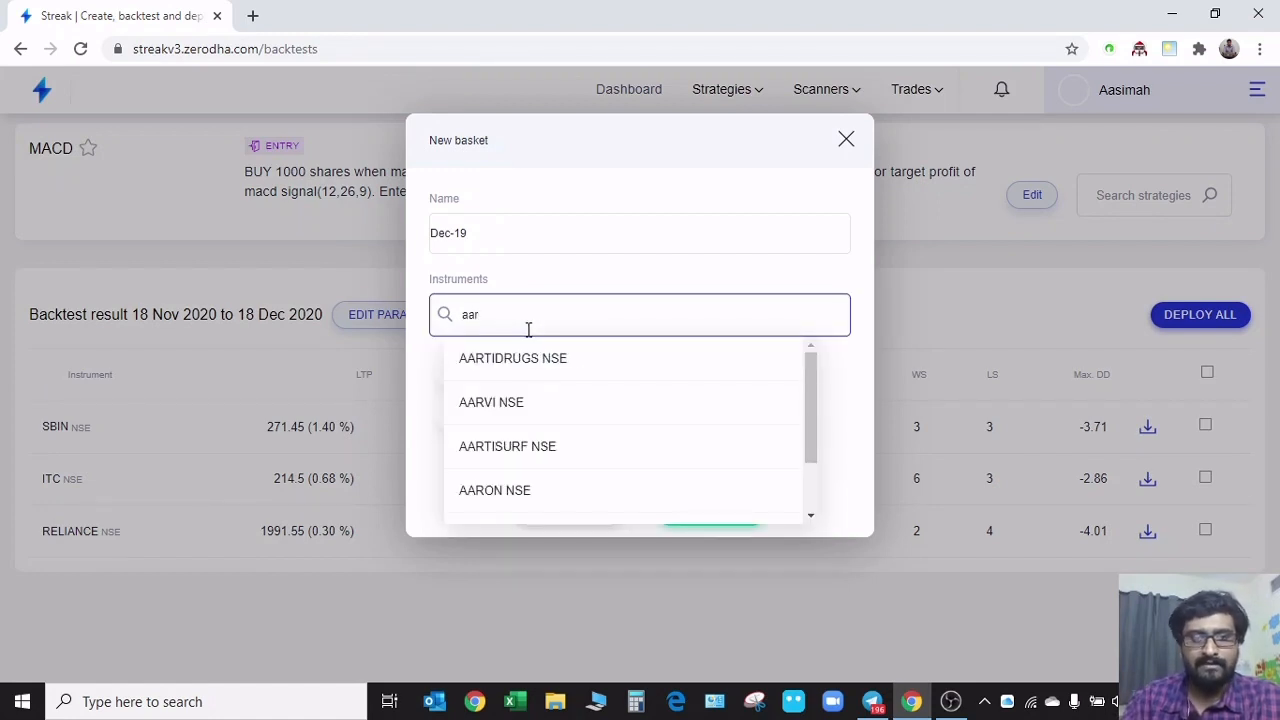
click(546, 358)
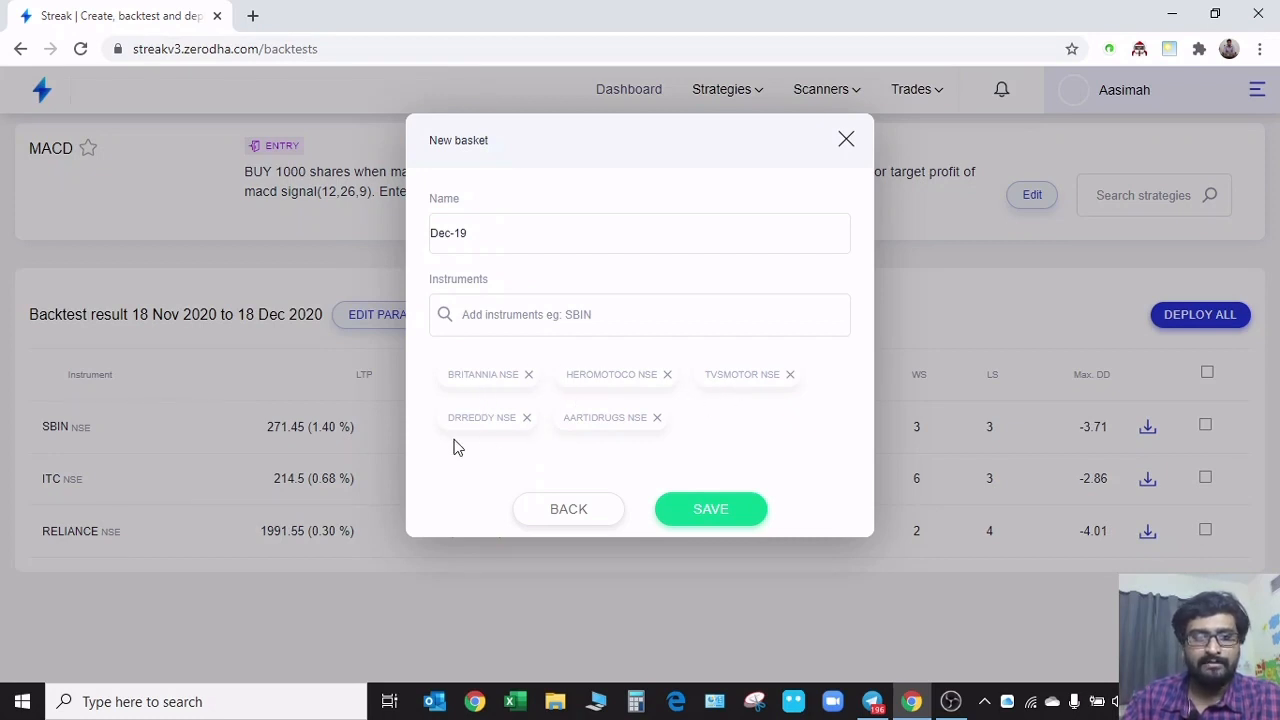
Add the bank stocks HDFCBANK NSE and ICICIBANK NSE to the Dec-19 basket
click(620, 318)
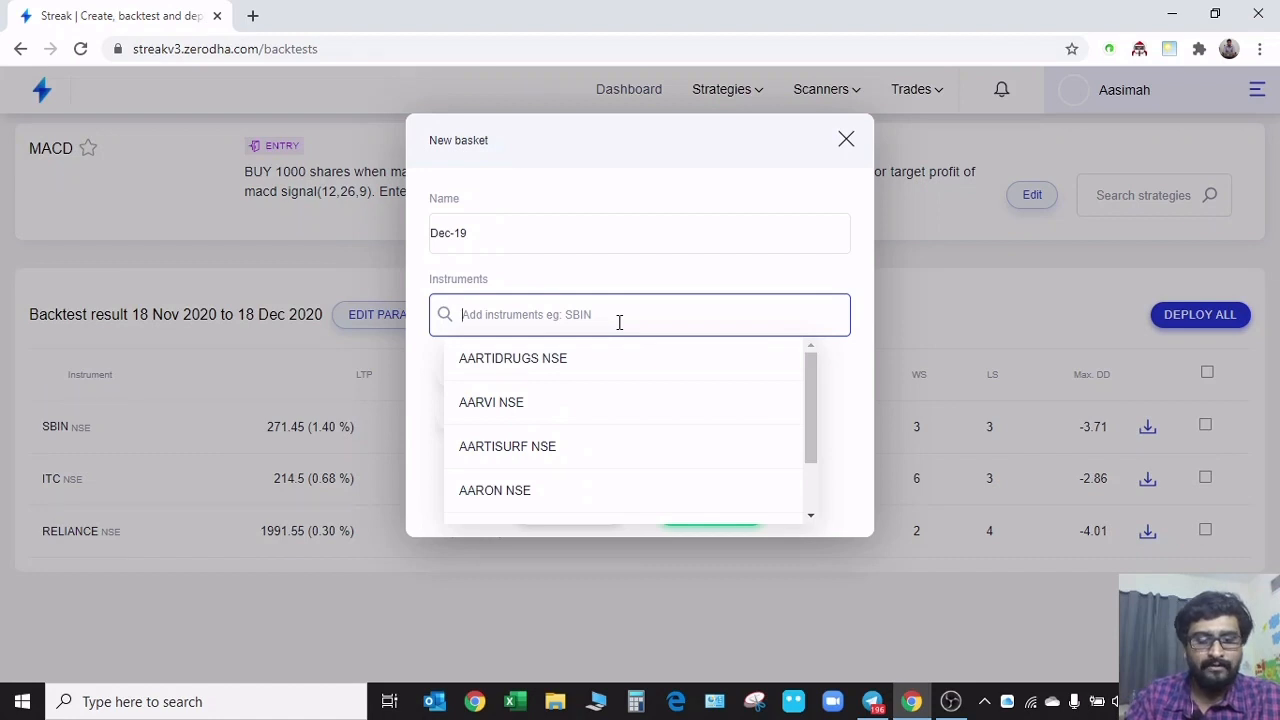
text(hdf)
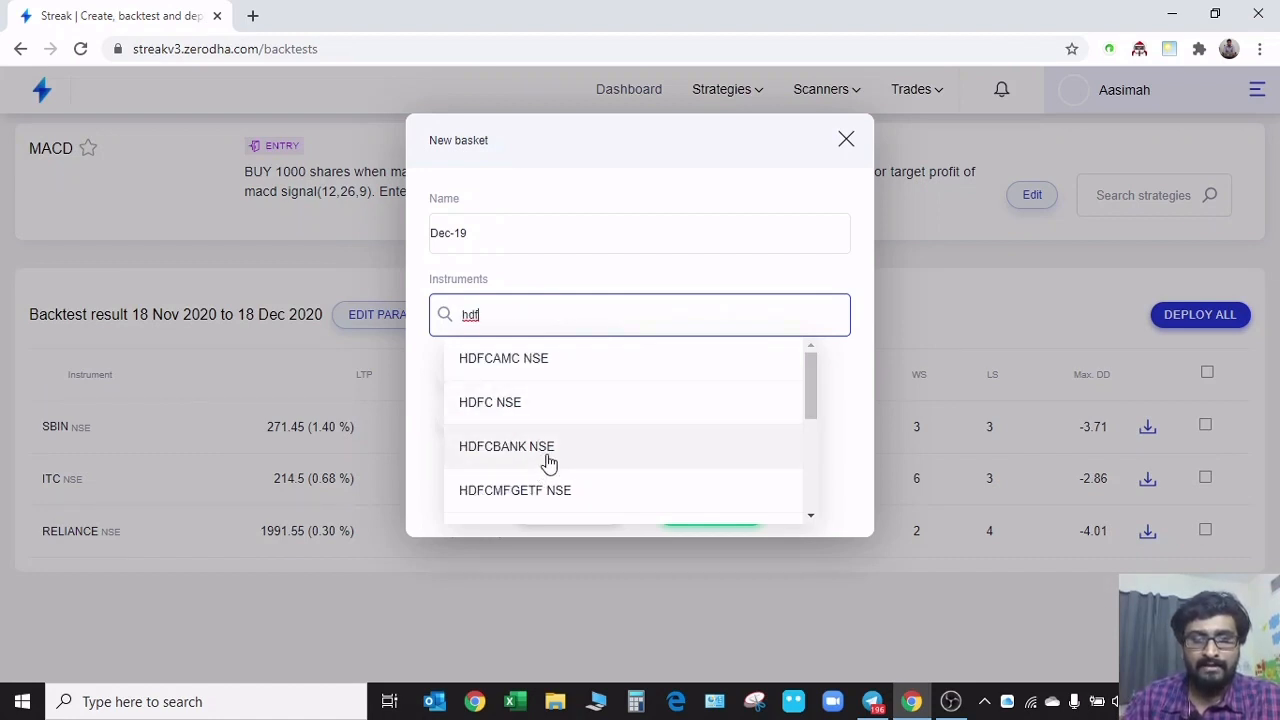
click(548, 460)
click(528, 314)
text(ic)
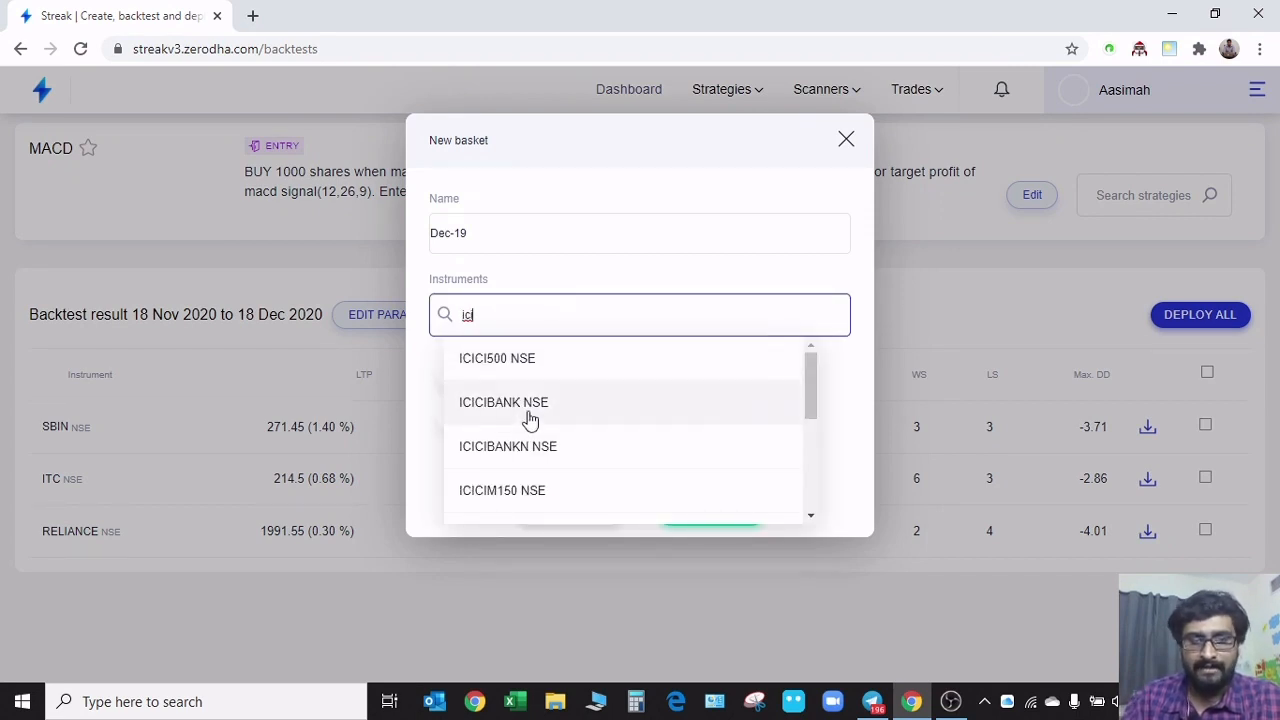
click(526, 420)
Add KOTAKBANK NSE to the Dec-19 basket, save the basket and close the basket window
click(560, 318)
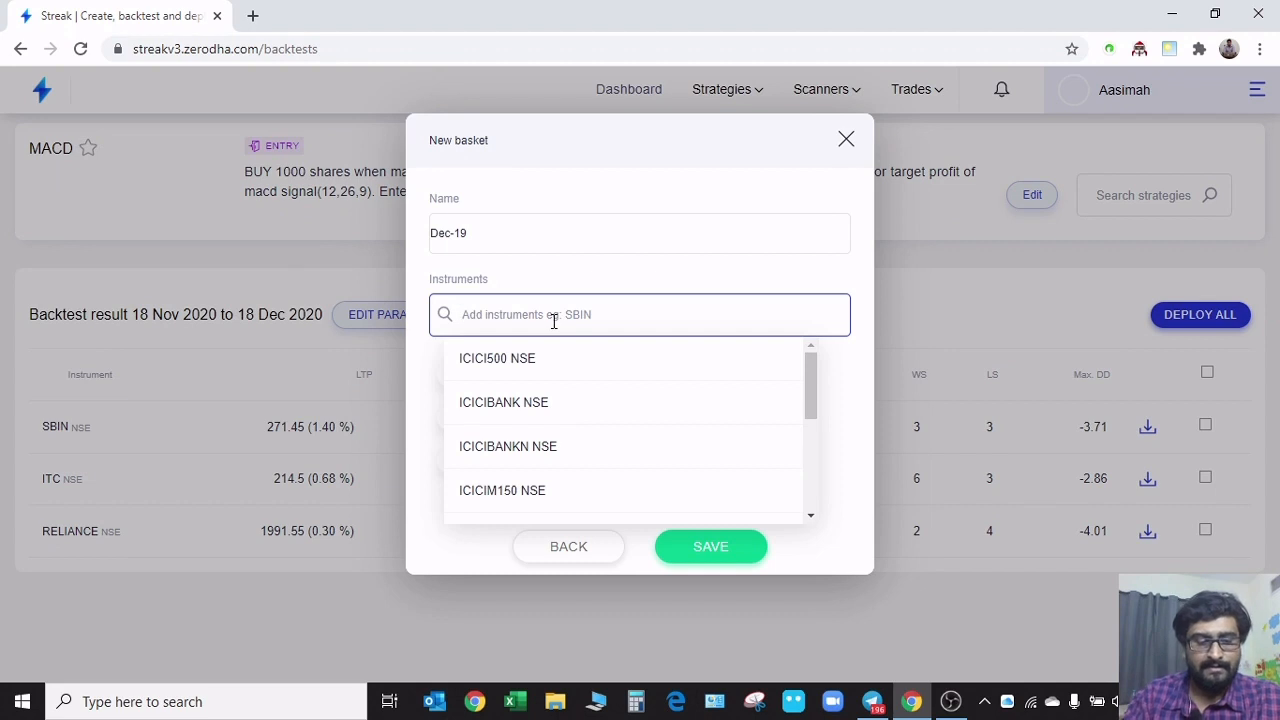
text(kot)
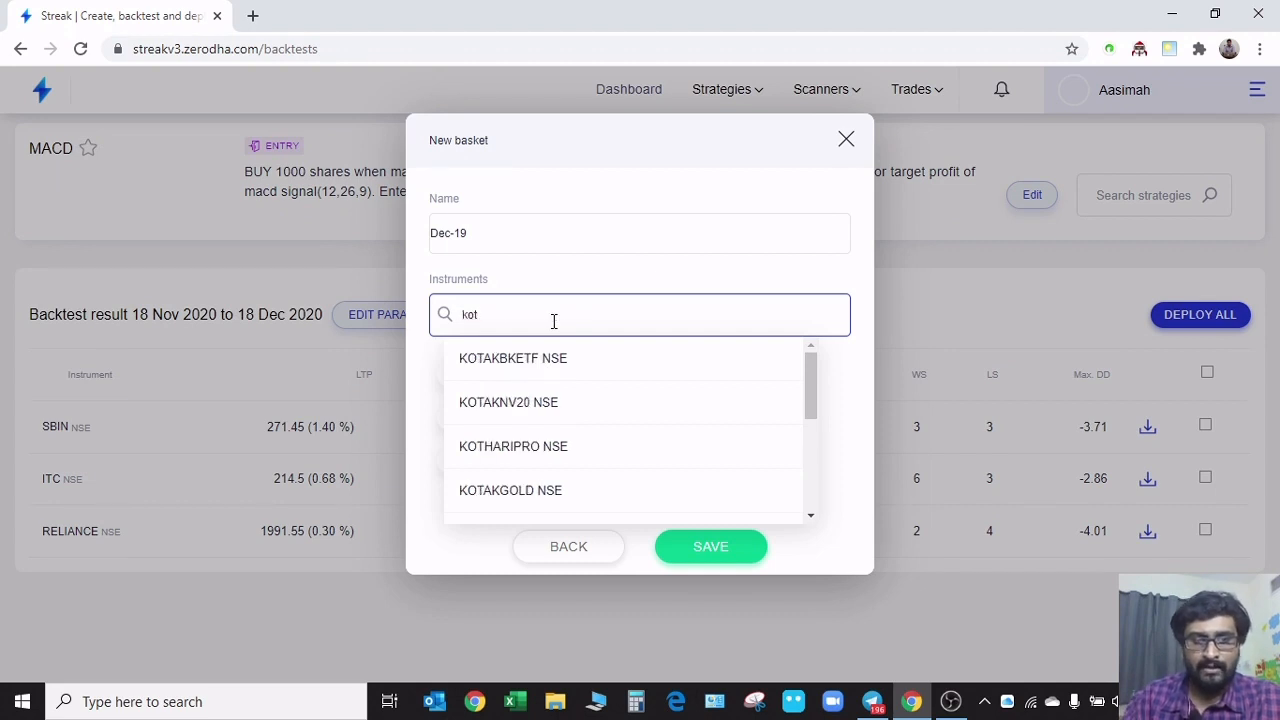
text(a)
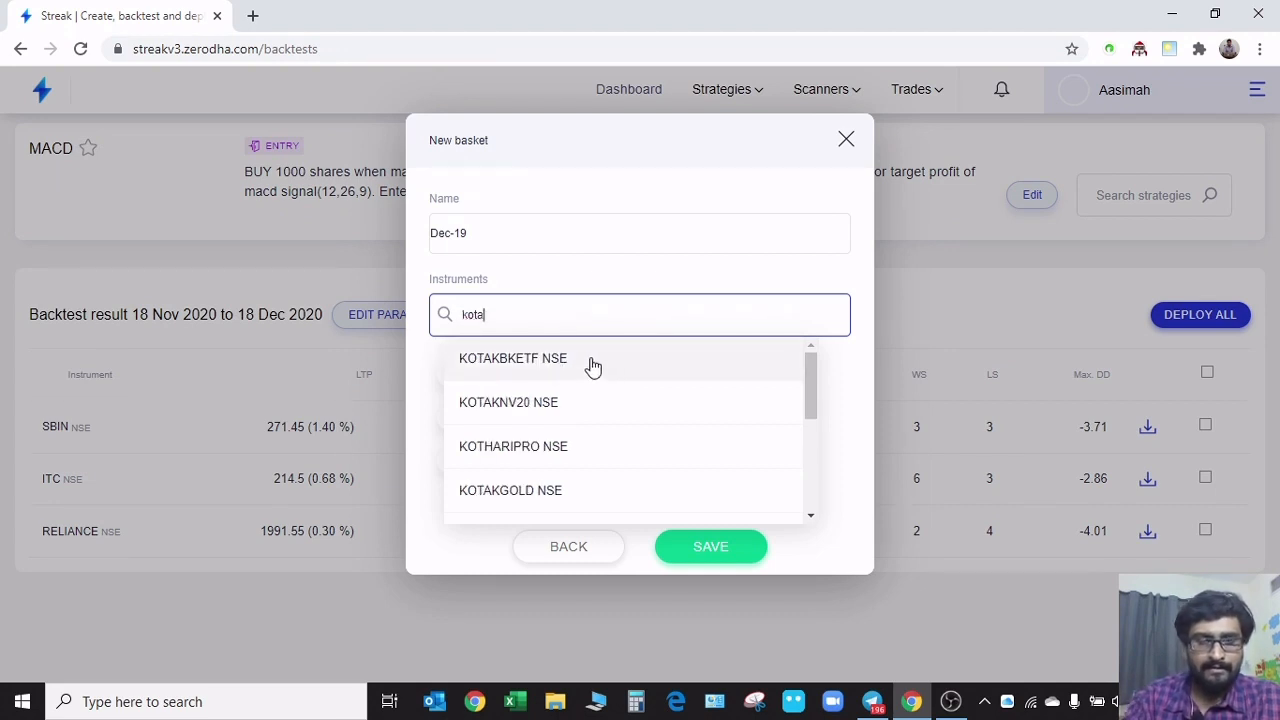
text(k)
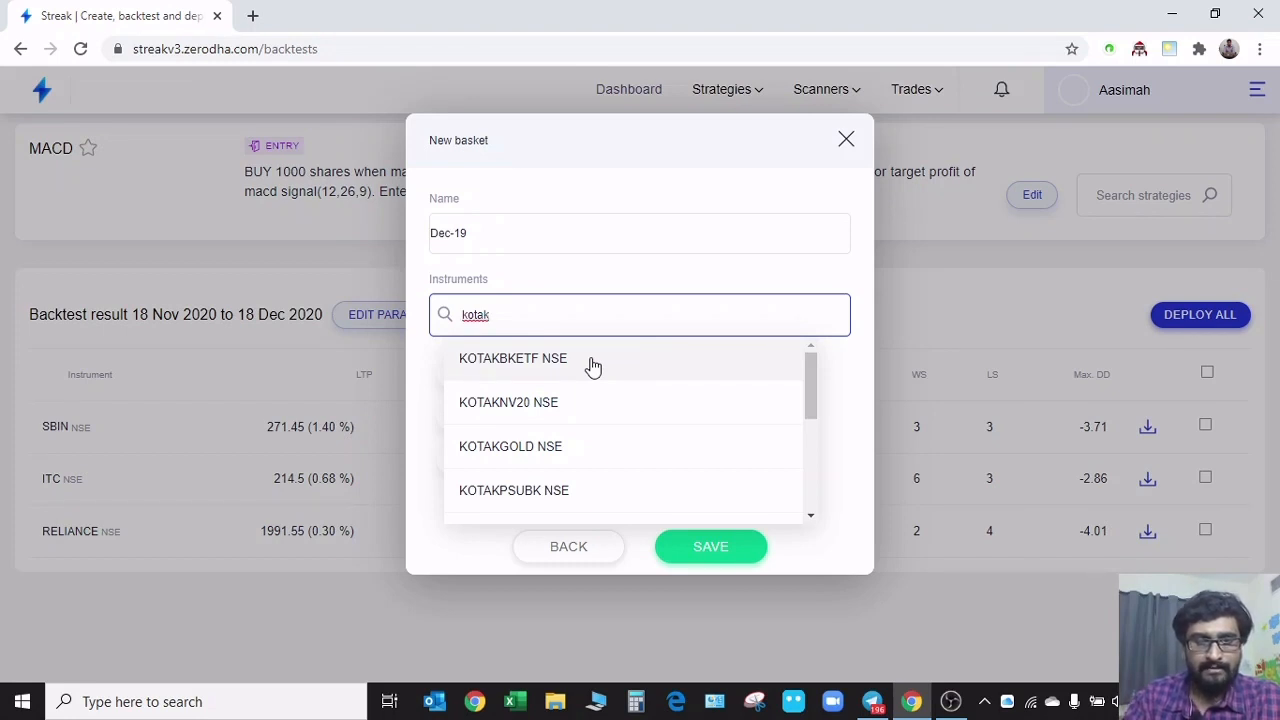
text(ban)
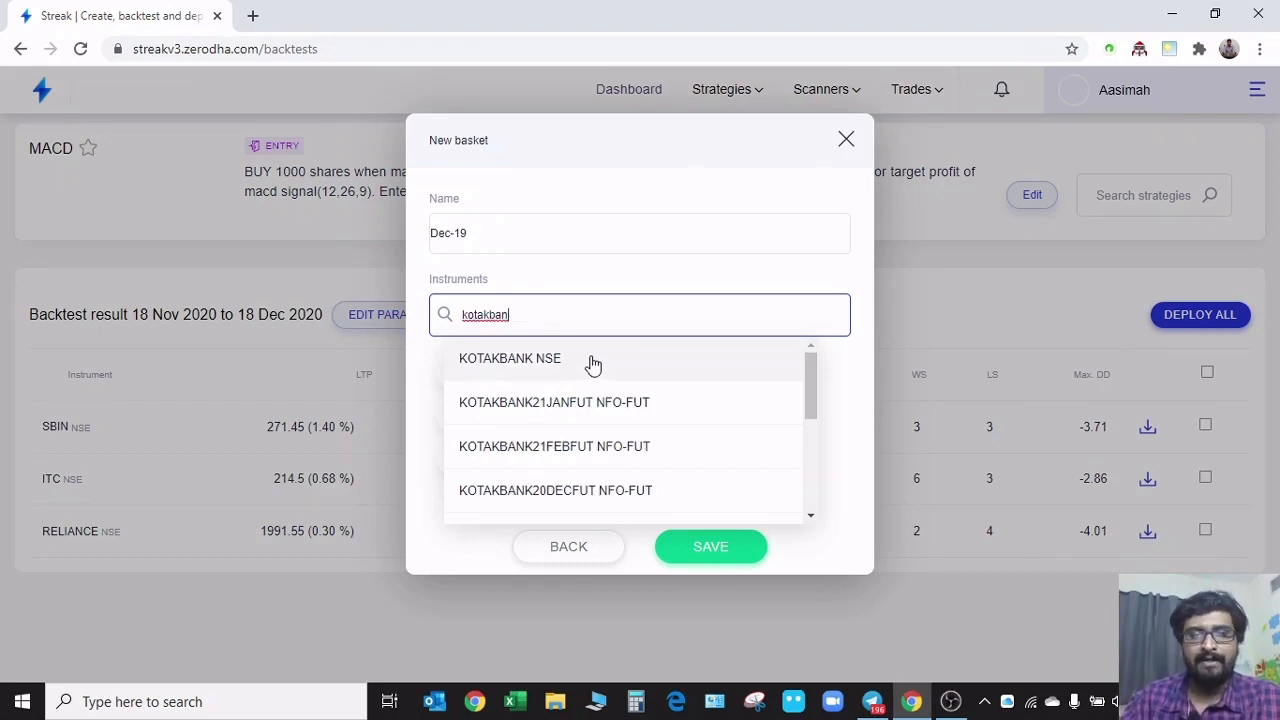
click(592, 362)
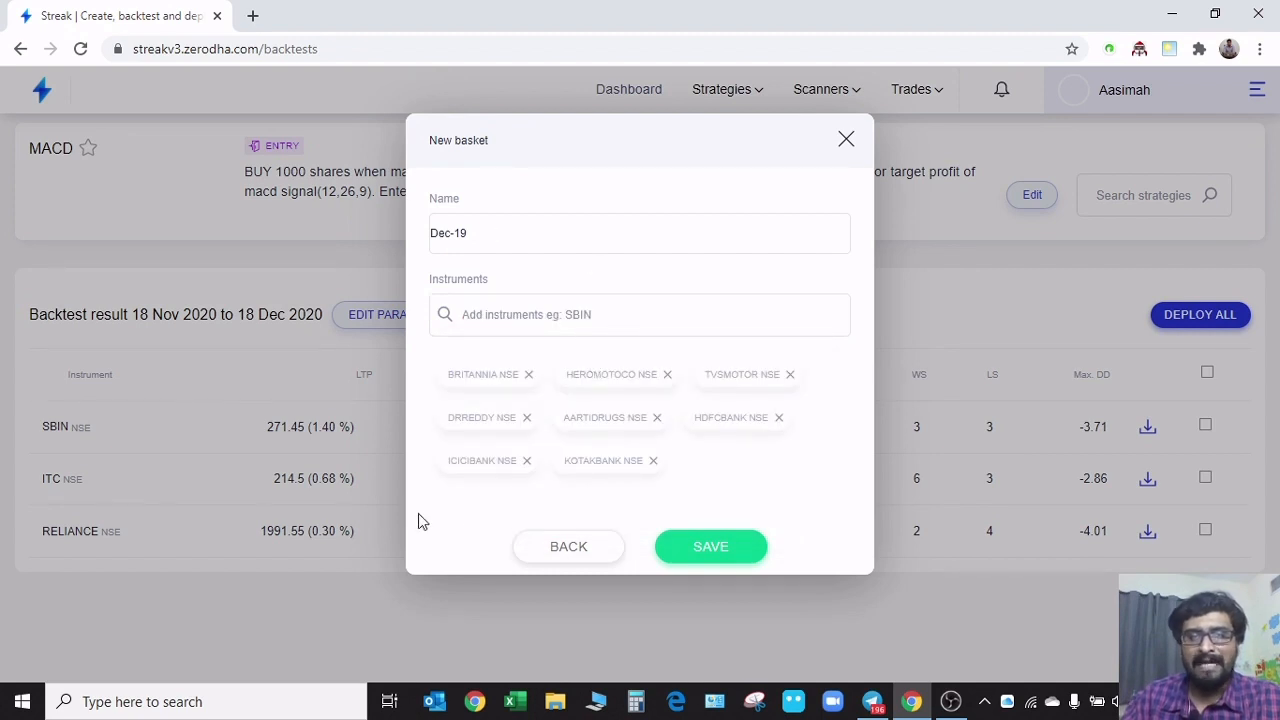
click(721, 549)
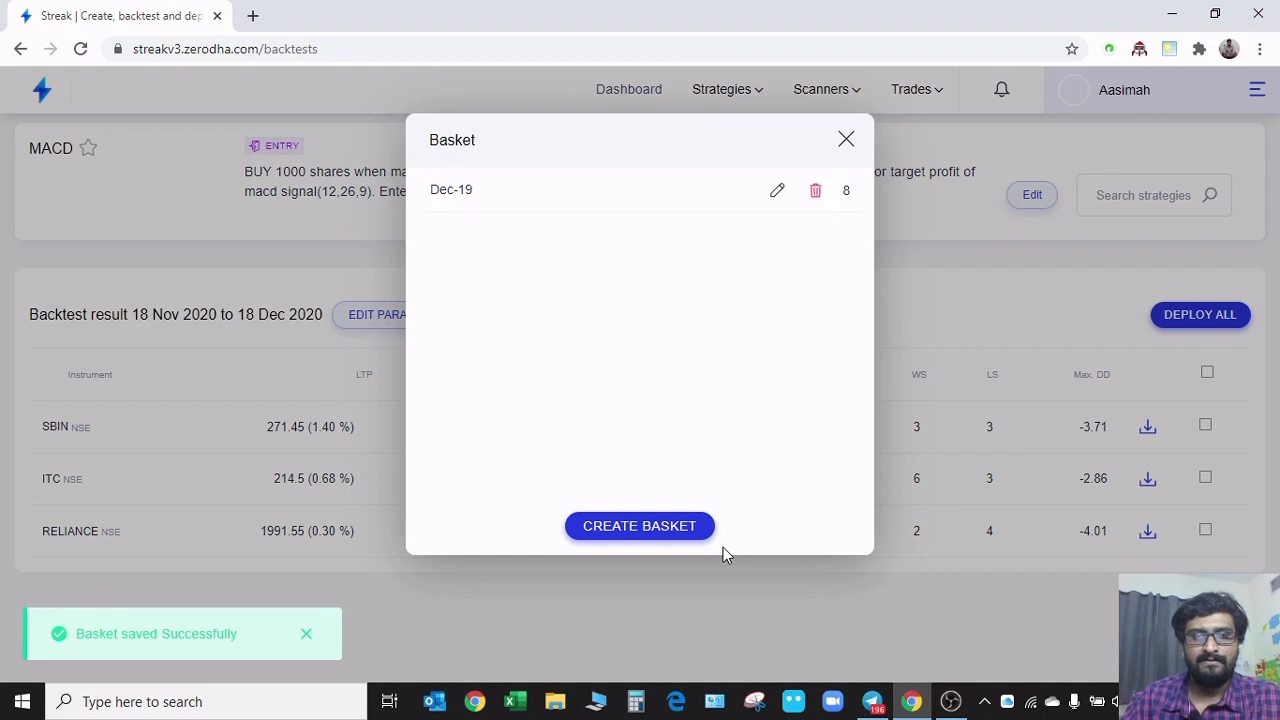
click(845, 143)
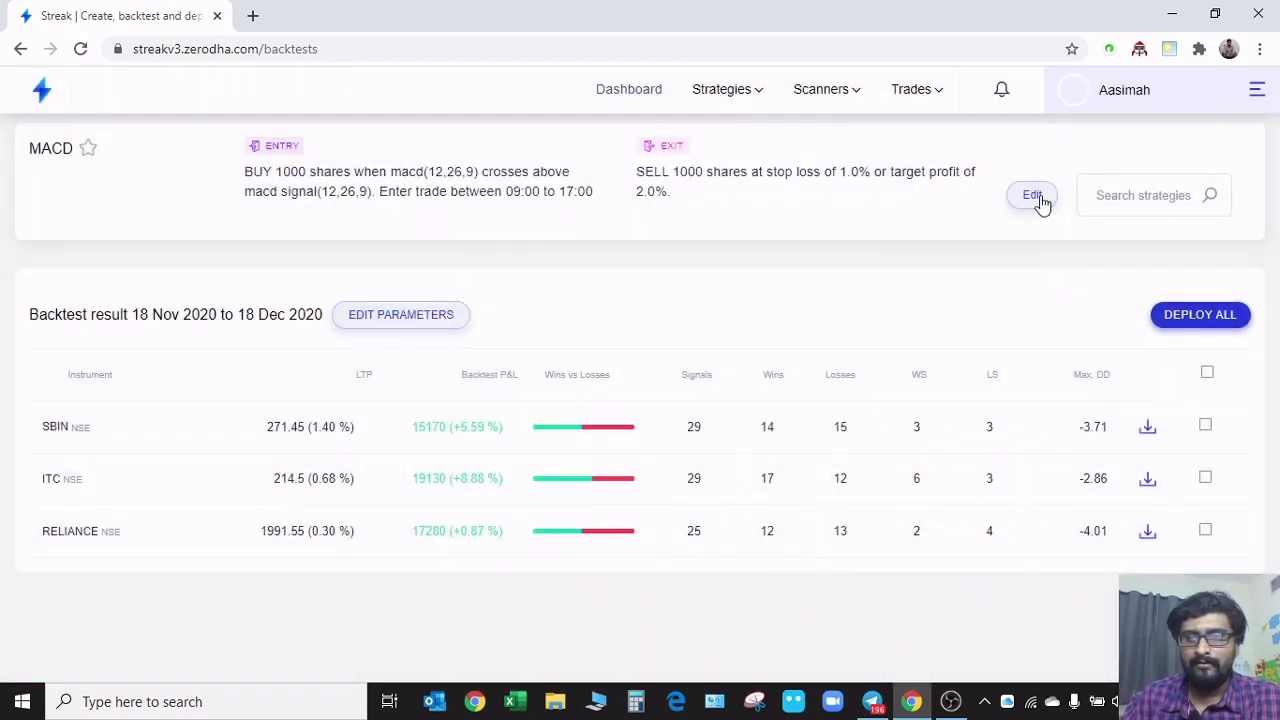
Open the MACD strategy for editing and add the Dec-19 basket to its scrips
click(1032, 196)
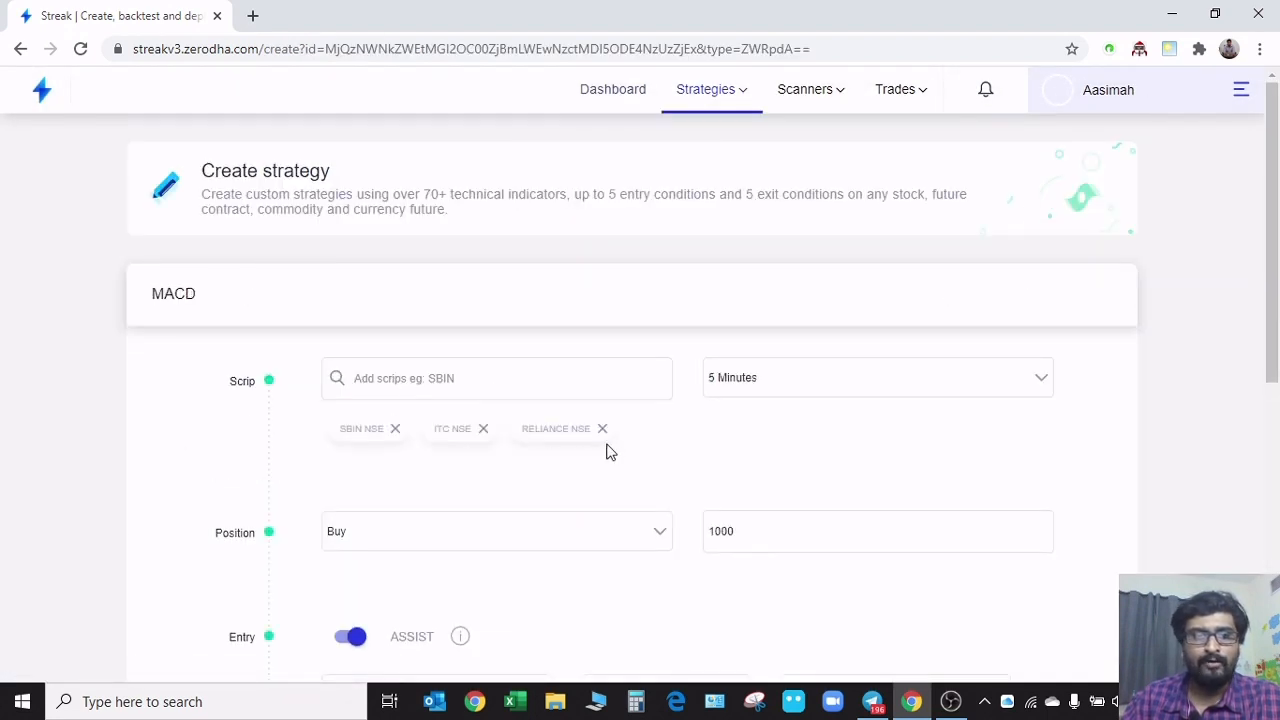
click(498, 379)
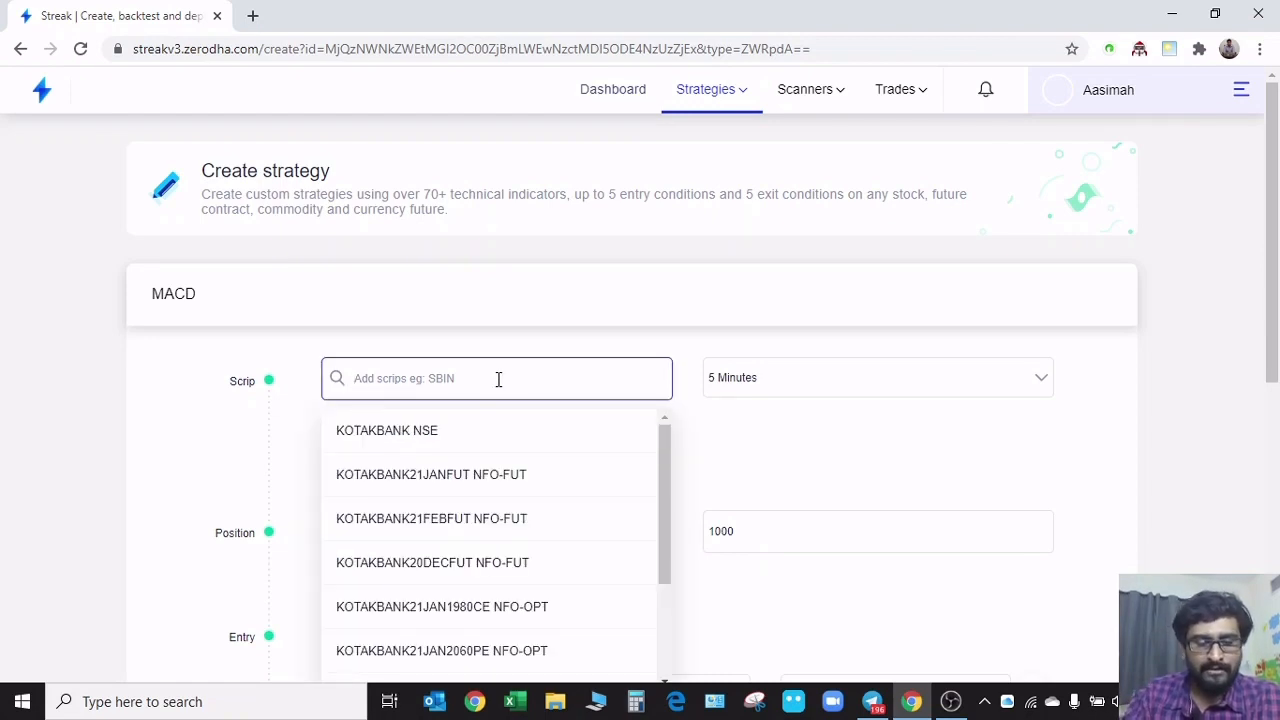
text(dec)
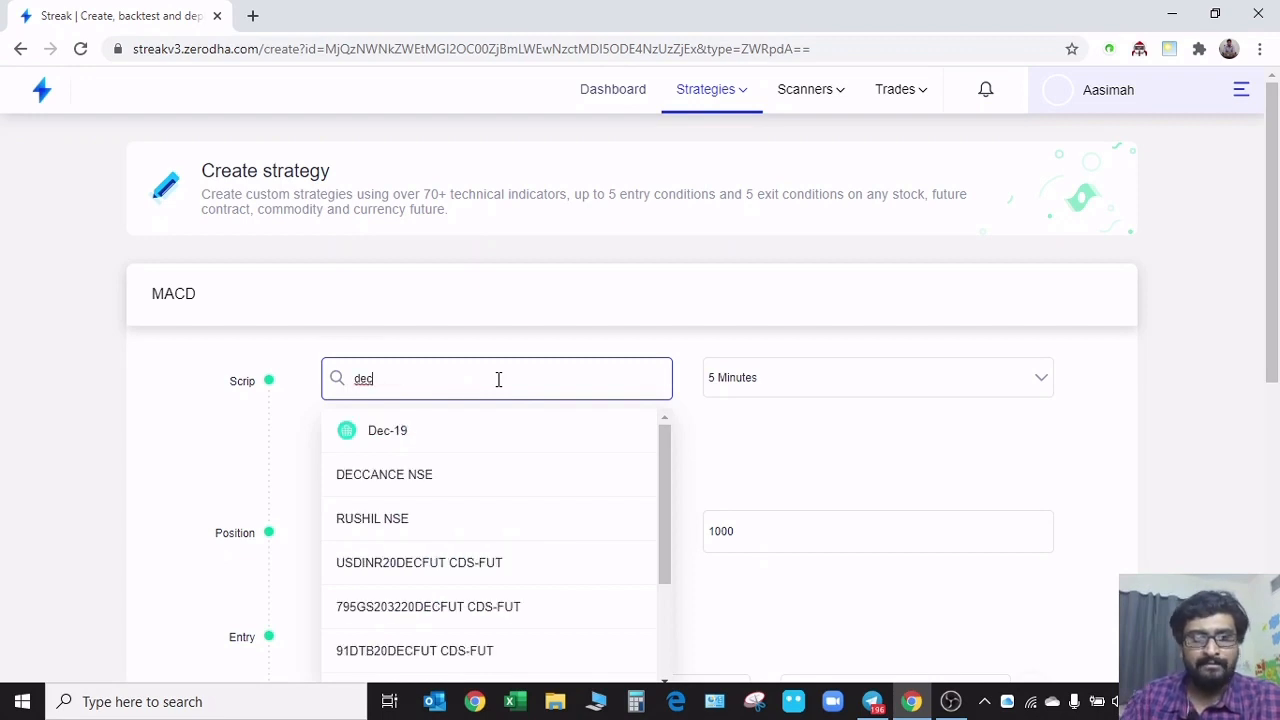
click(388, 440)
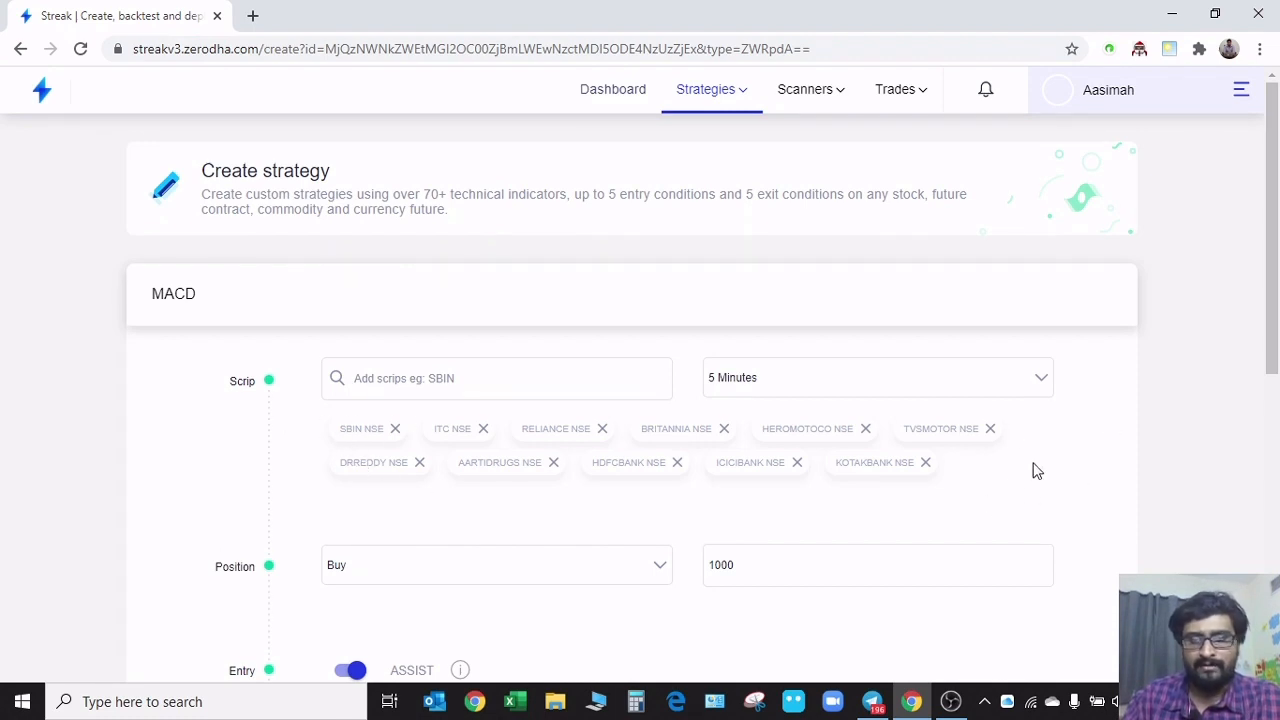
Review the MACD strategy's settings and run its backtest on the expanded list of scrips
scroll(300, 463, down, 5)
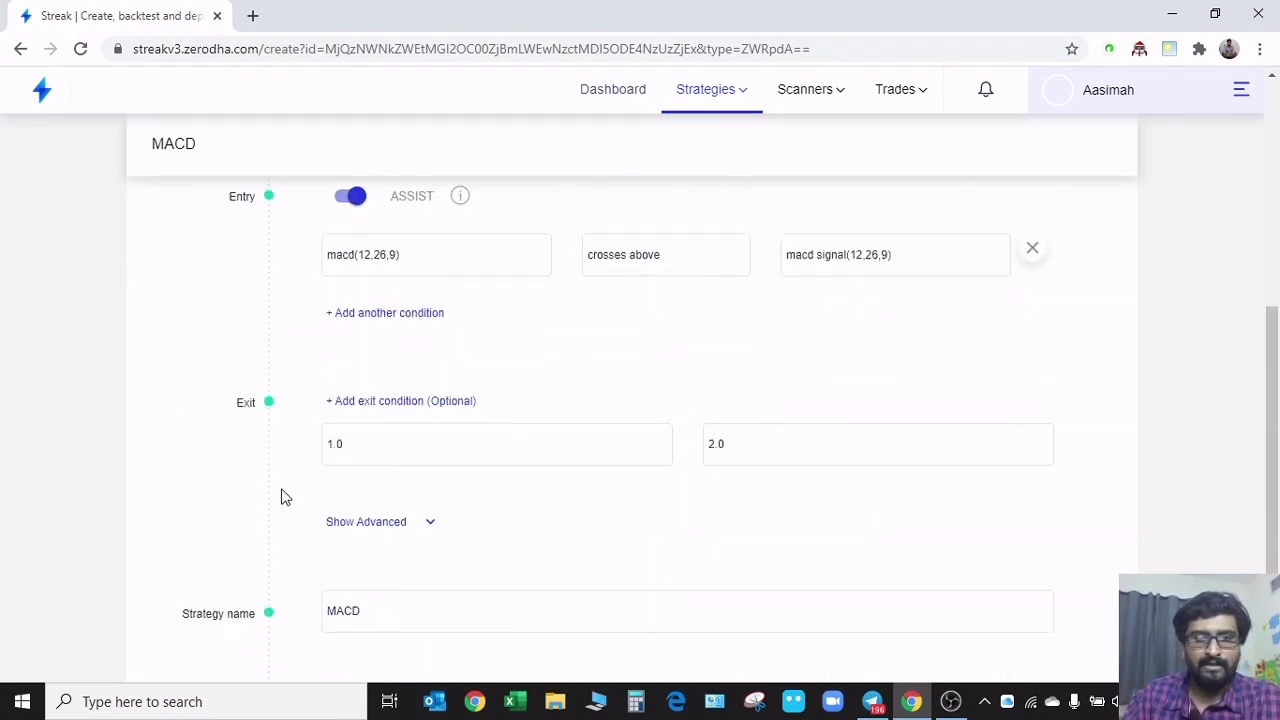
scroll(281, 497, down, 2)
scroll(283, 511, up, 6)
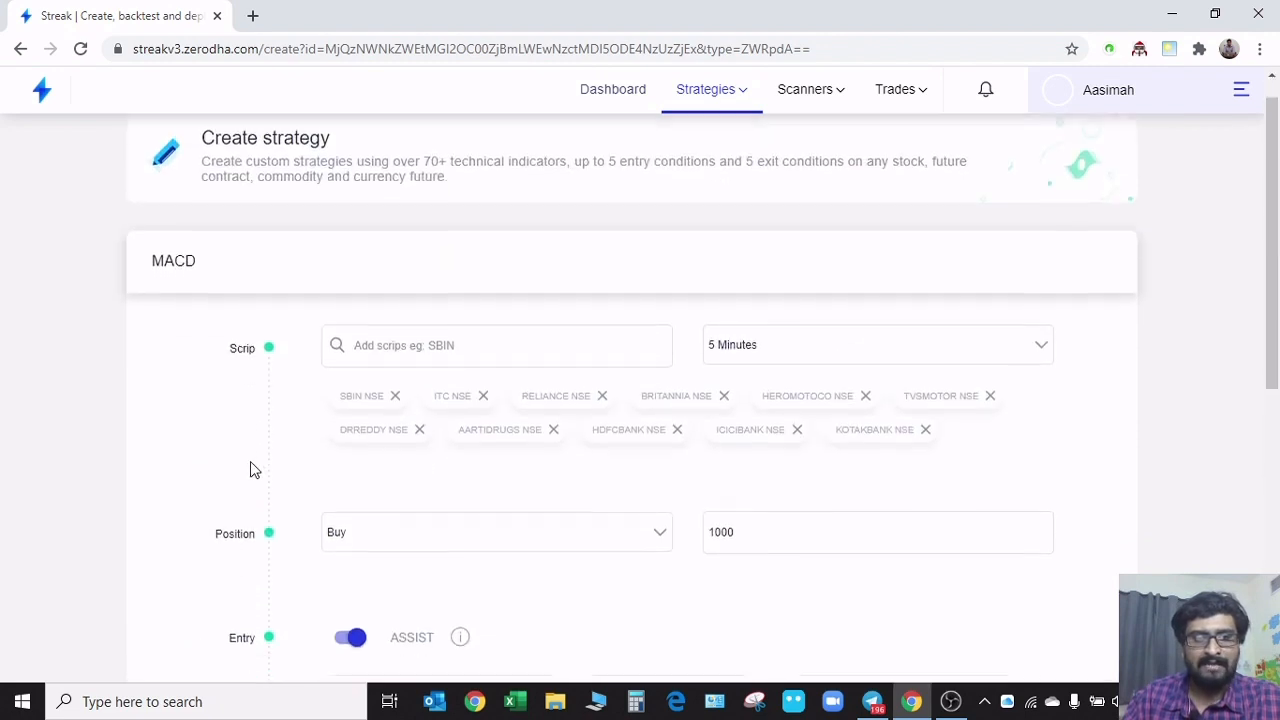
scroll(254, 470, down, 7)
click(412, 588)
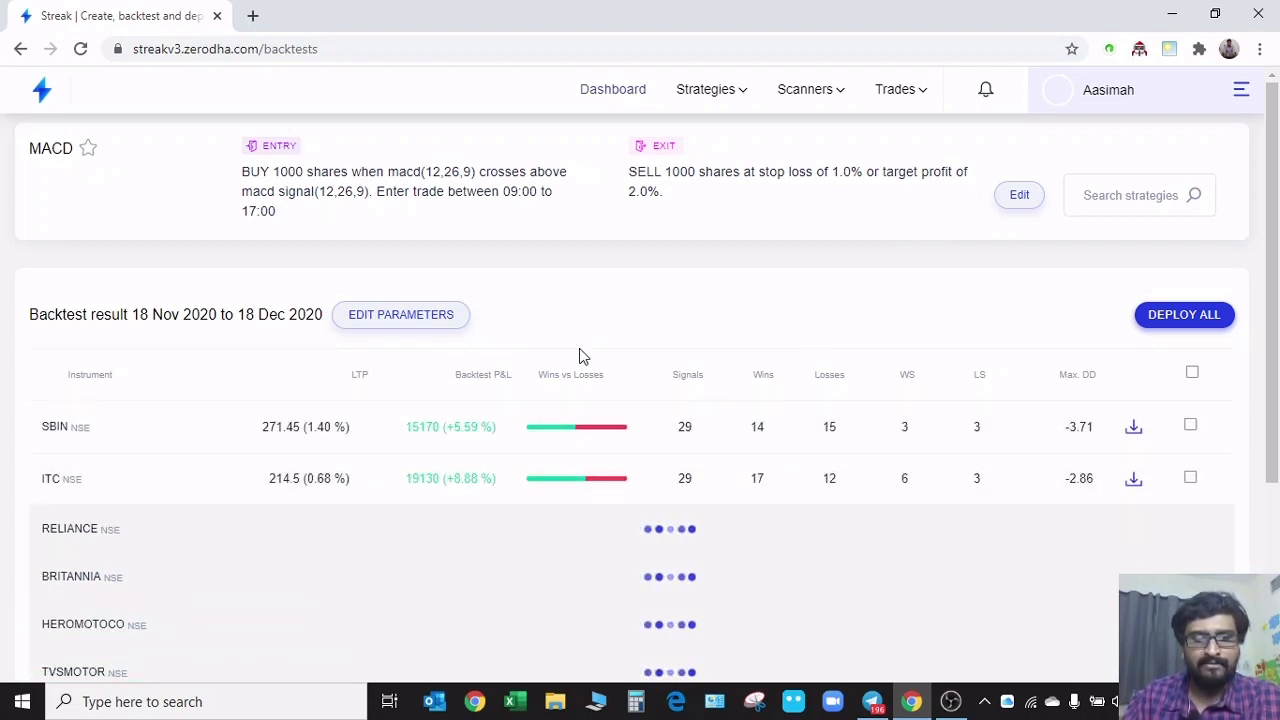
Examine the MACD backtest results for every instrument, comparing profit and loss, wins, losses and drawdown
scroll(580, 355, down, 1)
scroll(622, 288, down, 1)
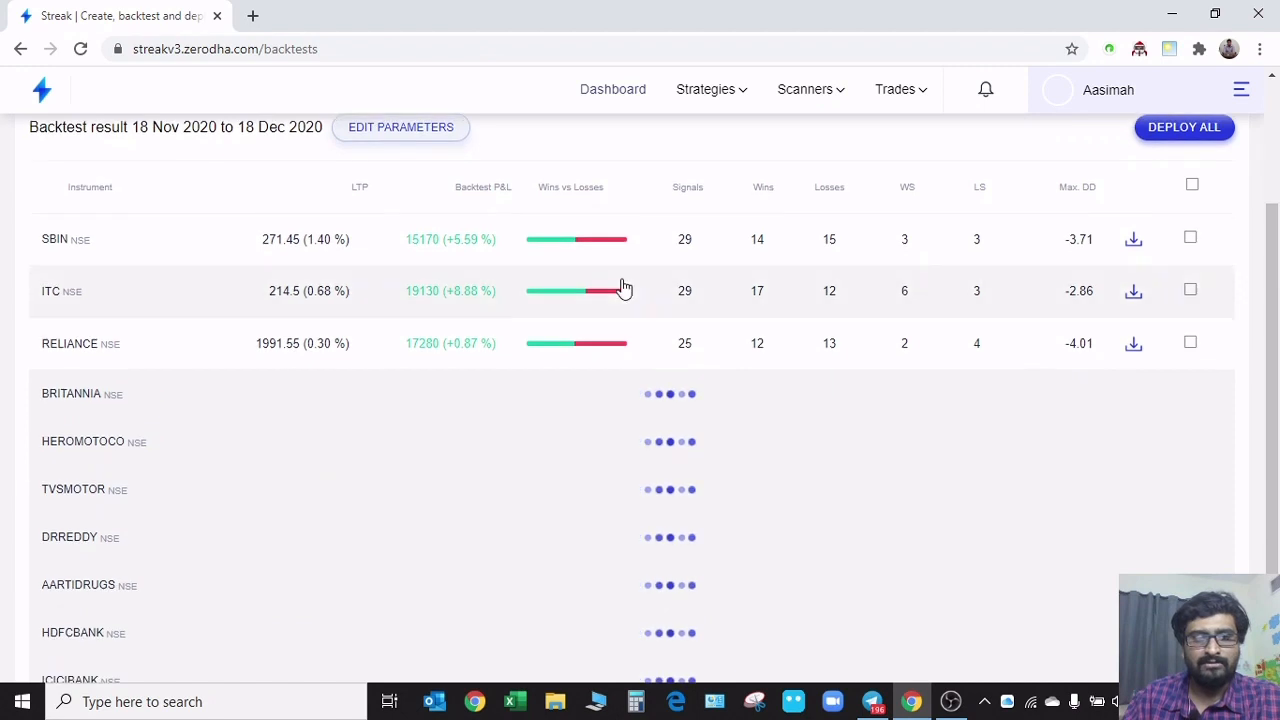
scroll(622, 288, down, 1)
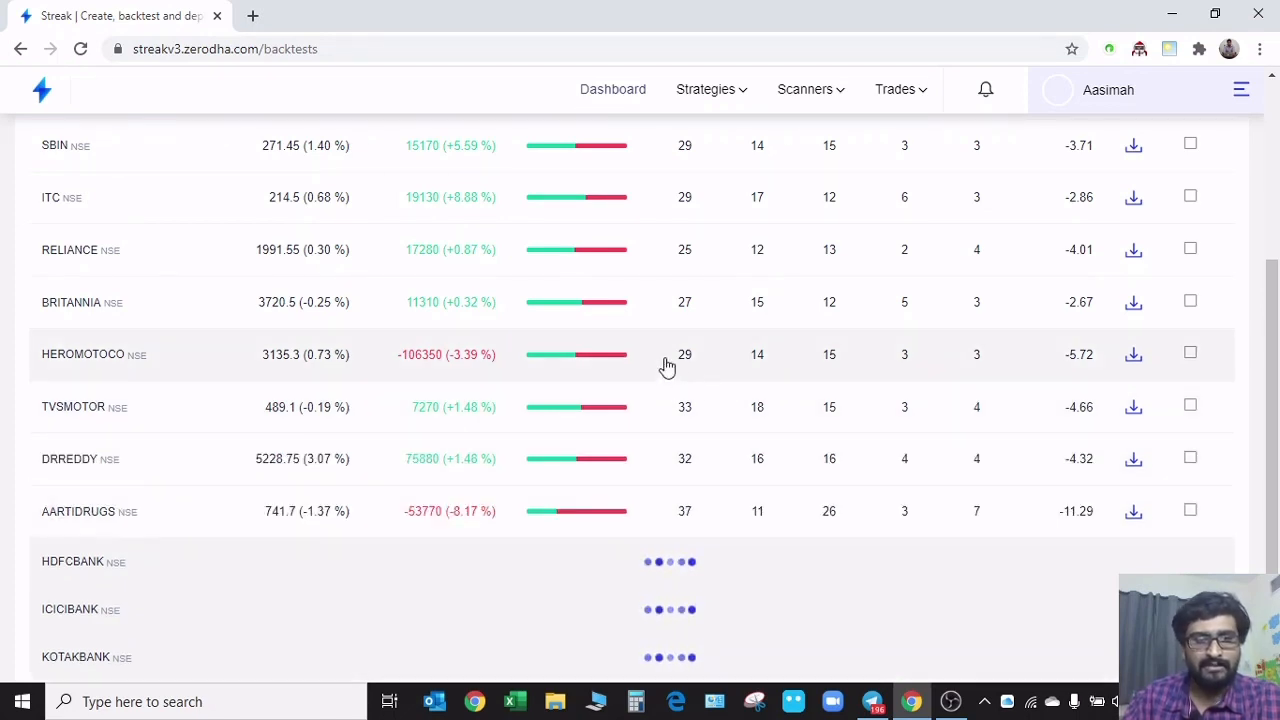
scroll(663, 366, down, 1)
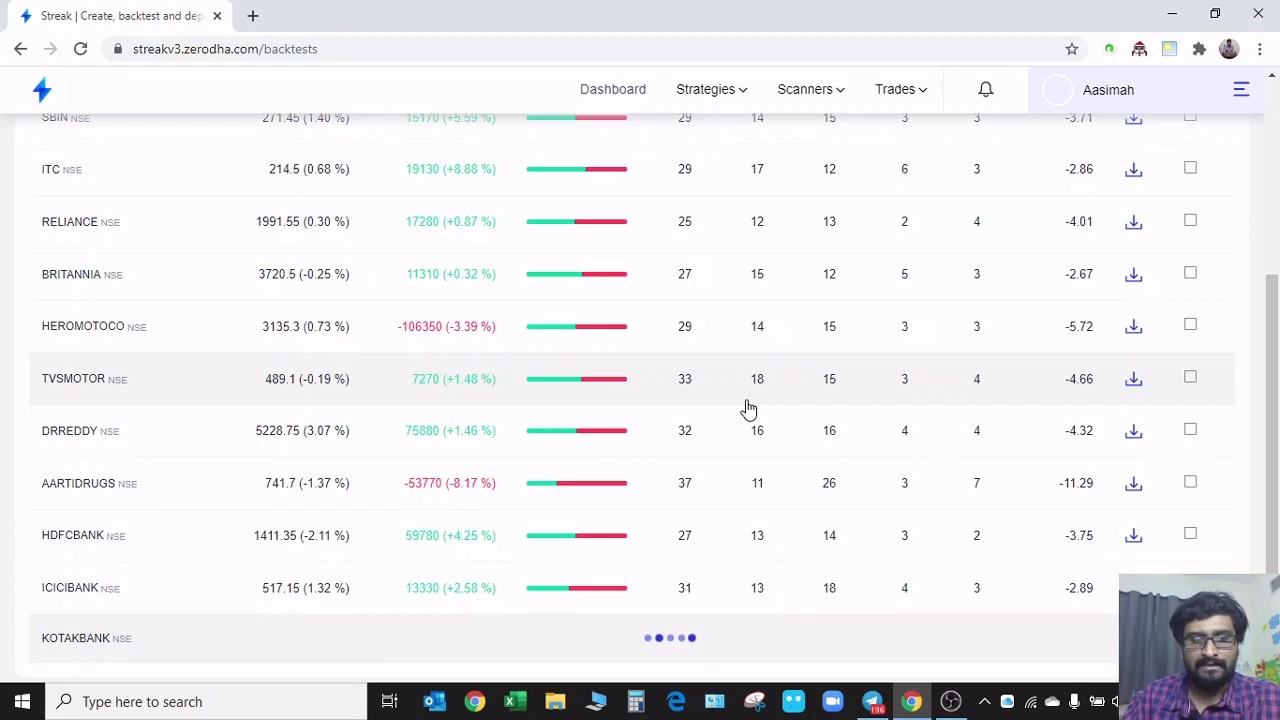
scroll(795, 493, down, 1)
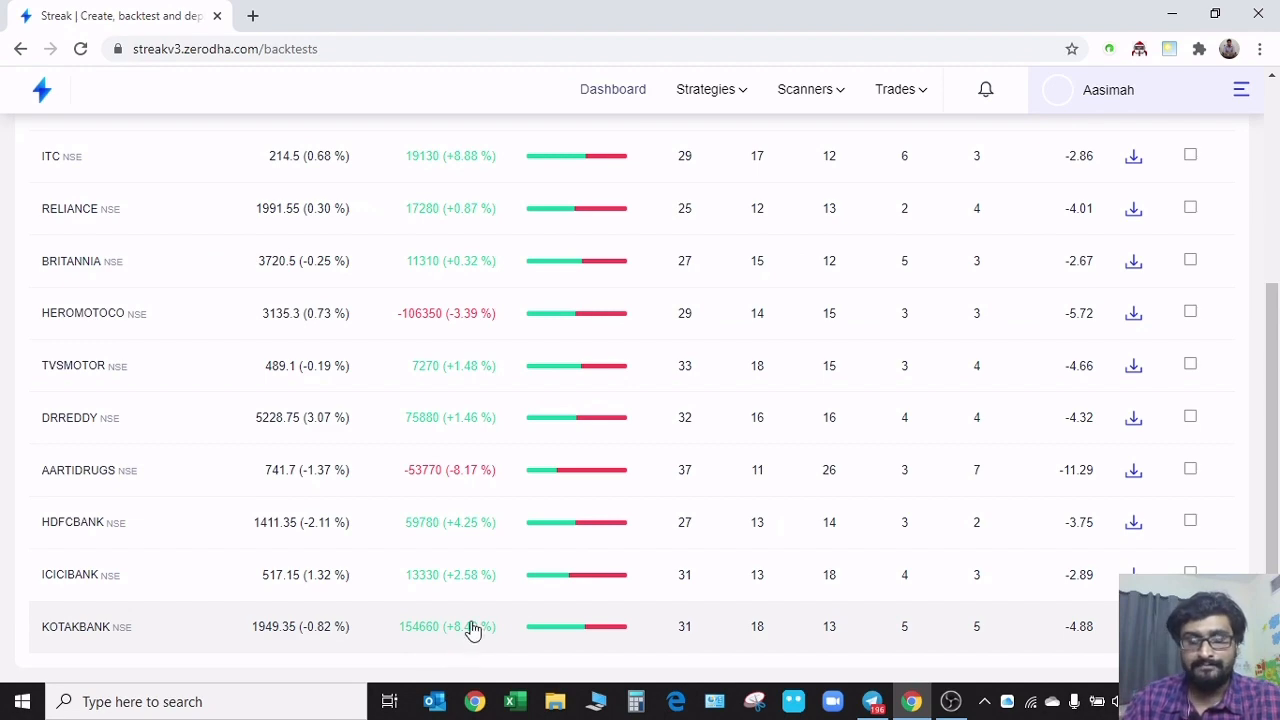
scroll(473, 628, up, 3)
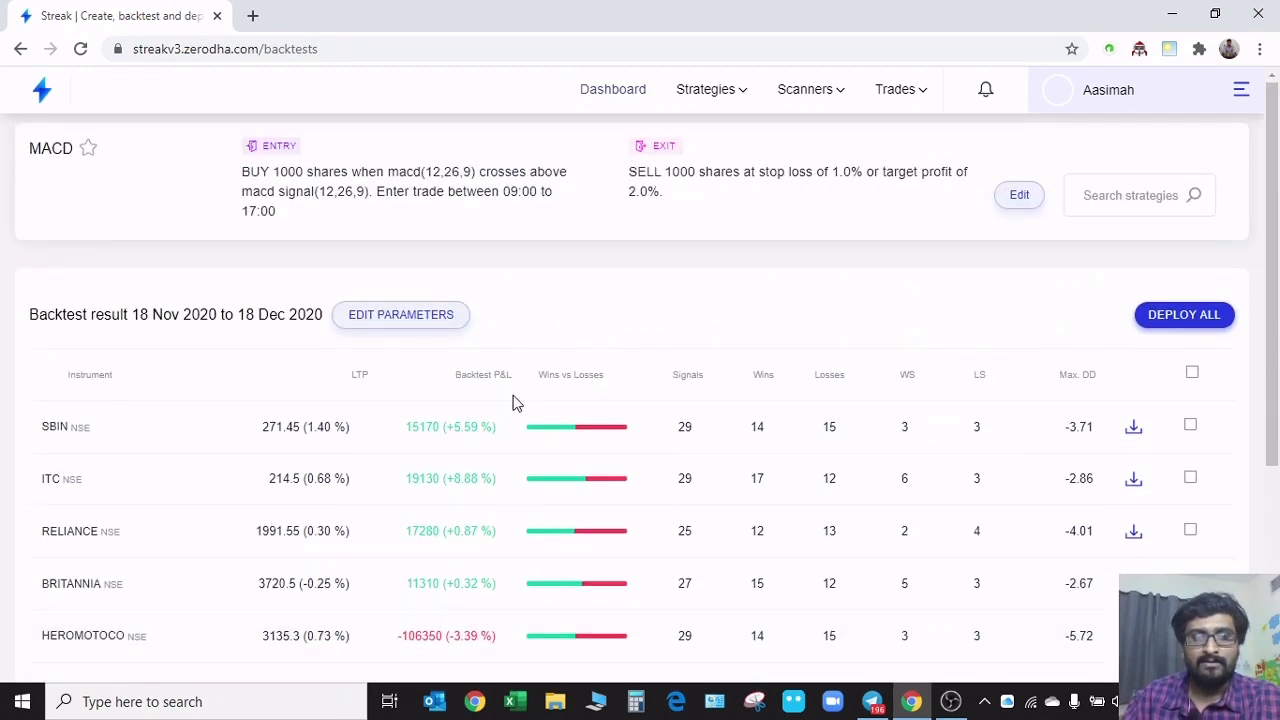
scroll(452, 480, down, 3)
scroll(445, 634, up, 1)
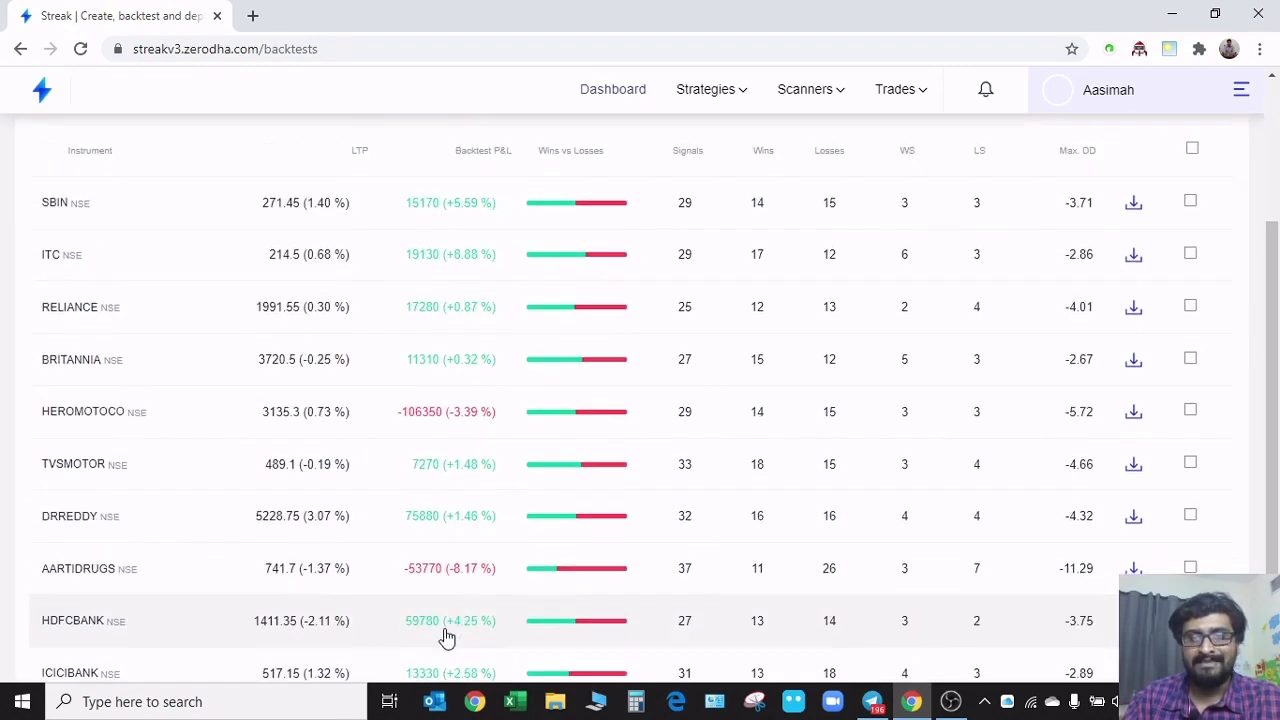
scroll(447, 637, up, 2)
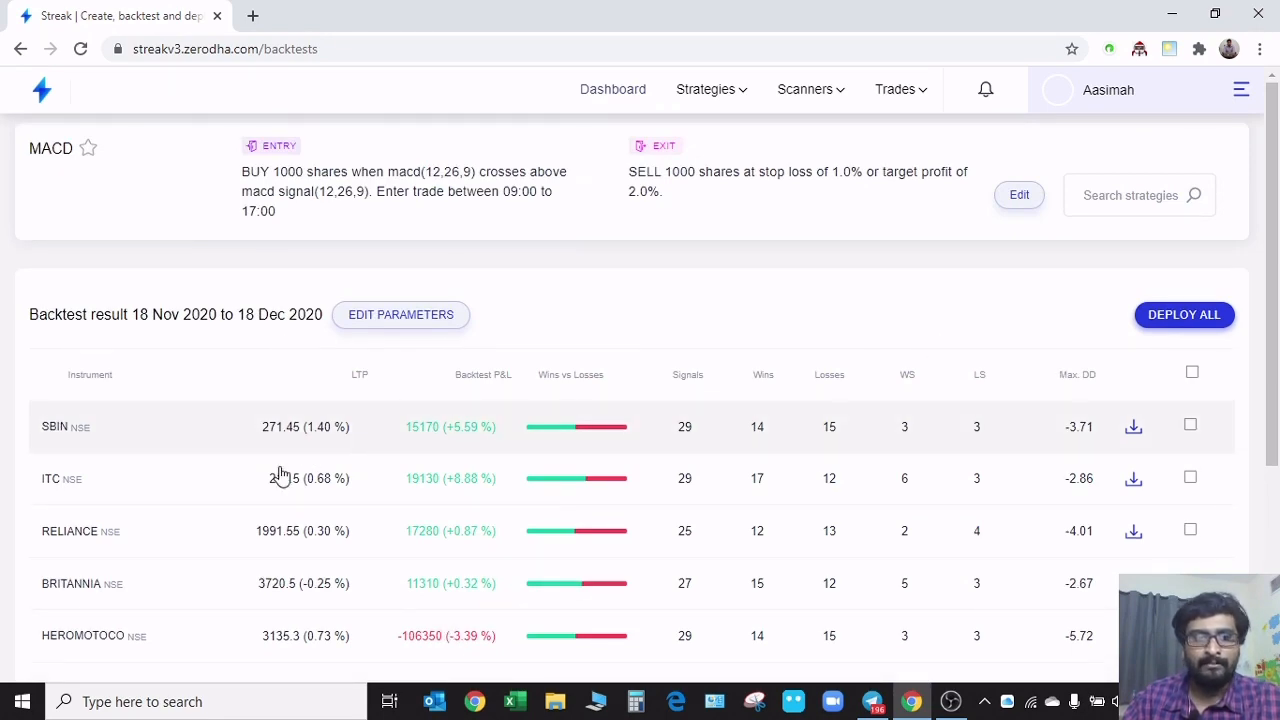
scroll(300, 470, down, 3)
scroll(312, 472, up, 3)
Select KOTAKBANK, DRREDDY and RELIANCE in the backtest results and open the deployment settings for these three instruments
scroll(340, 491, down, 3)
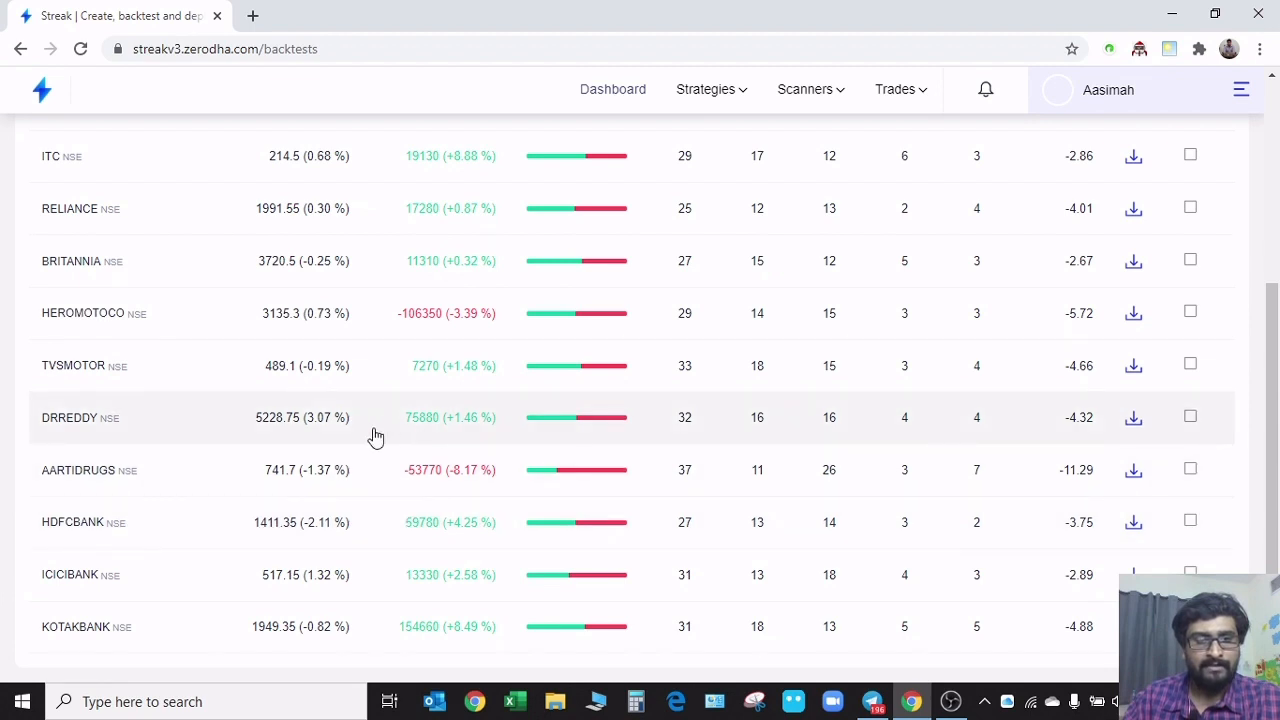
click(1191, 418)
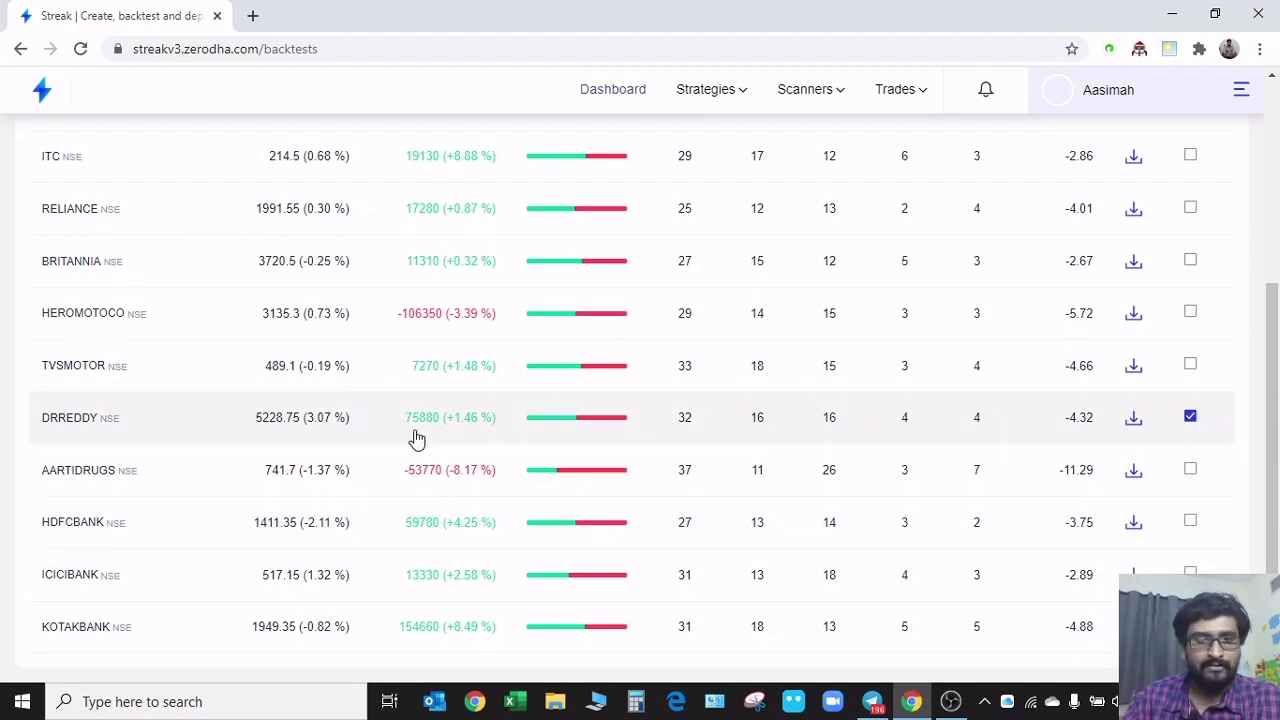
scroll(368, 414, up, 1)
scroll(366, 414, up, 1)
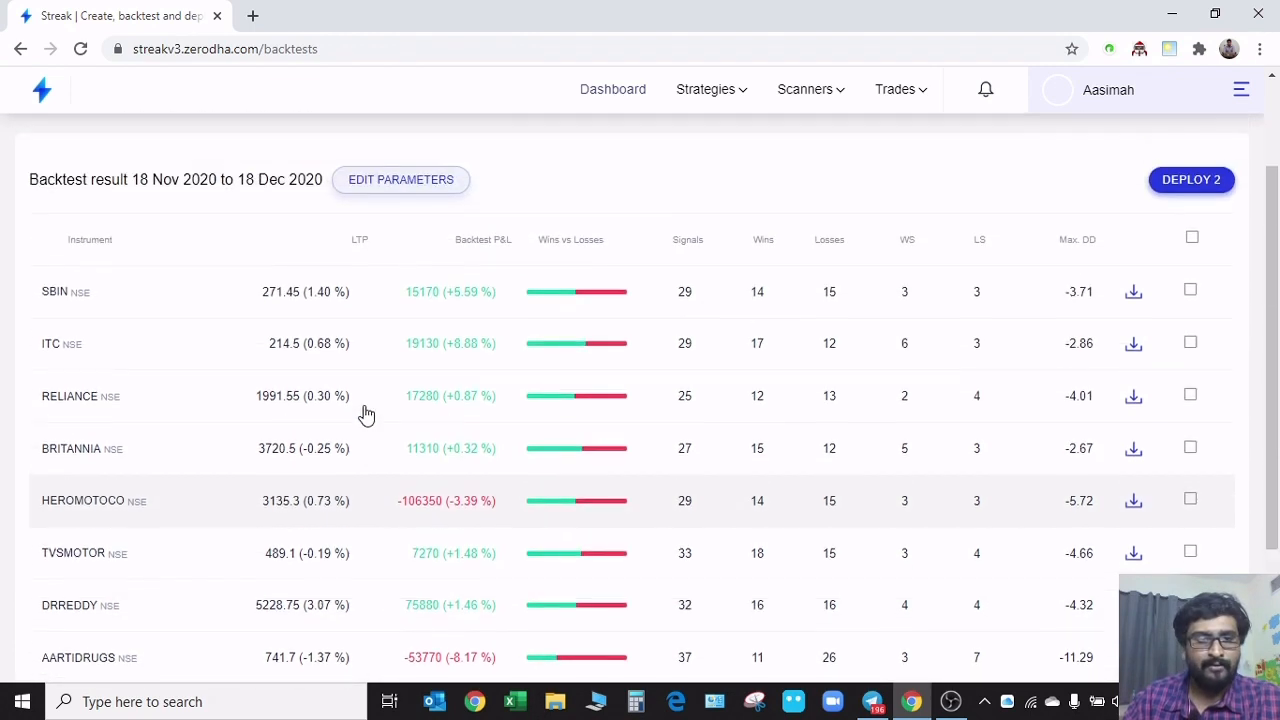
click(1190, 397)
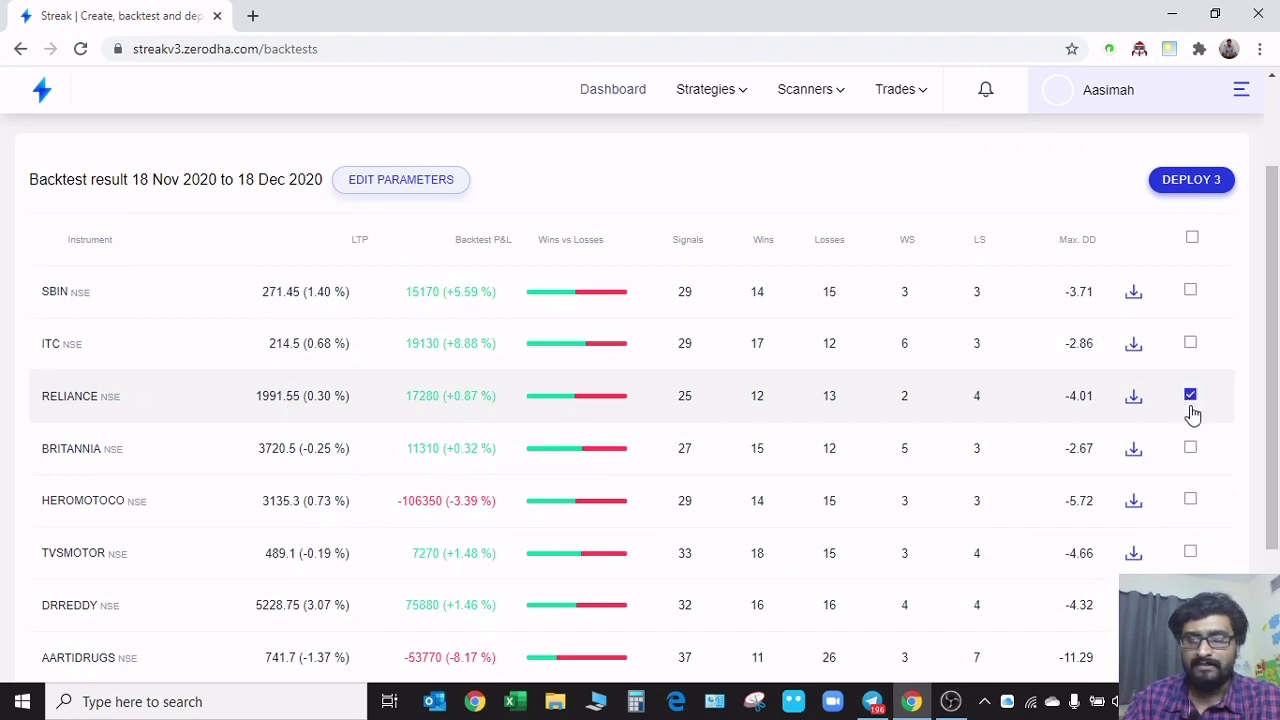
scroll(1034, 269, up, 1)
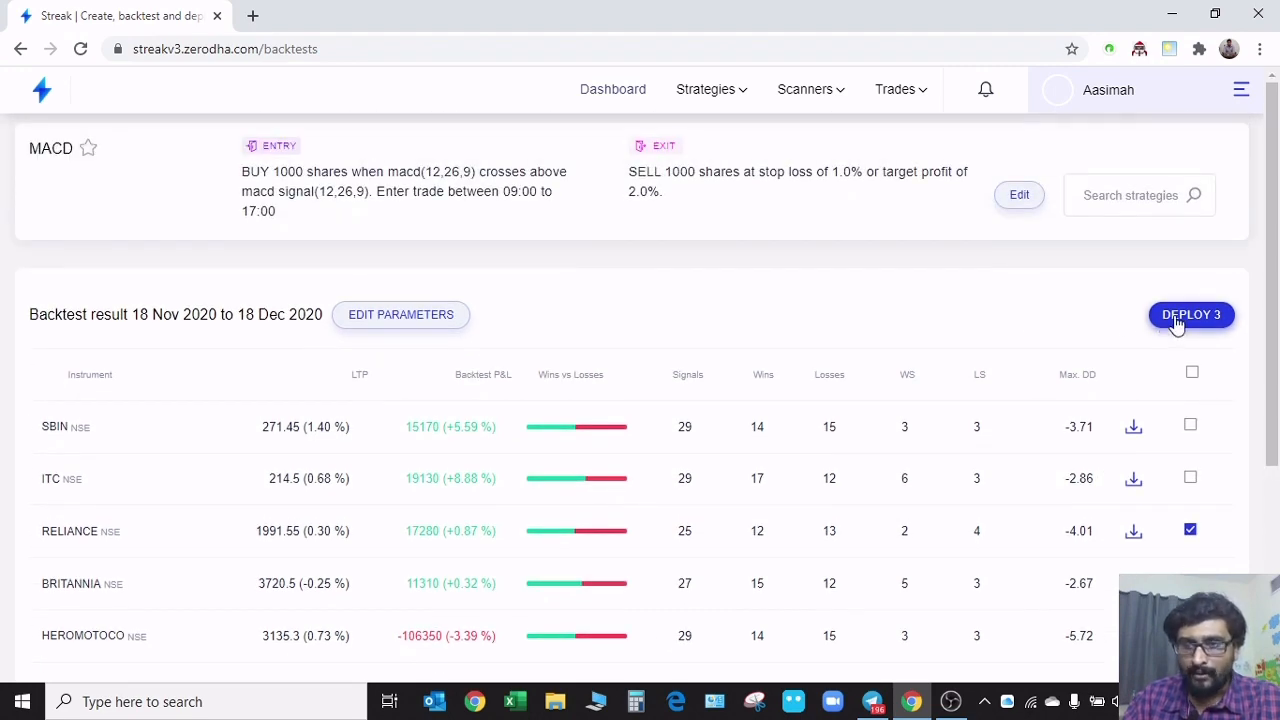
click(1176, 320)
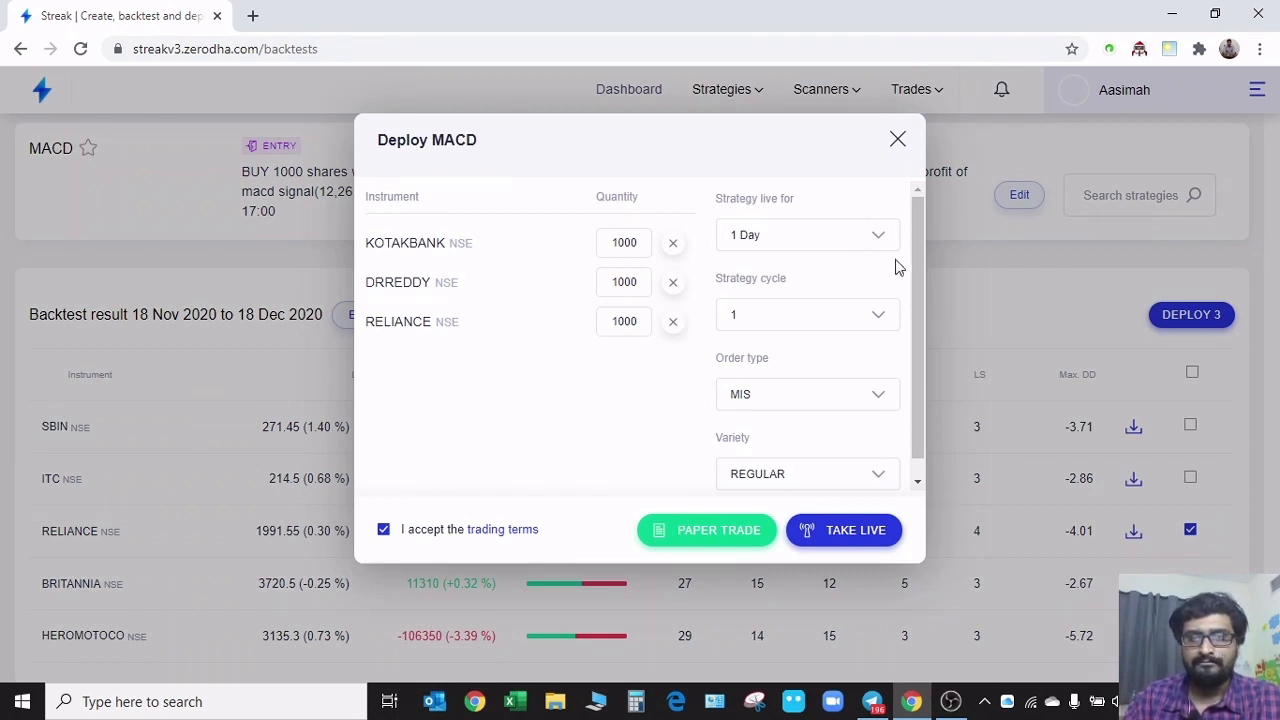
Set the MACD deployment to stay live for 1 Day with a strategy cycle of 2
click(750, 240)
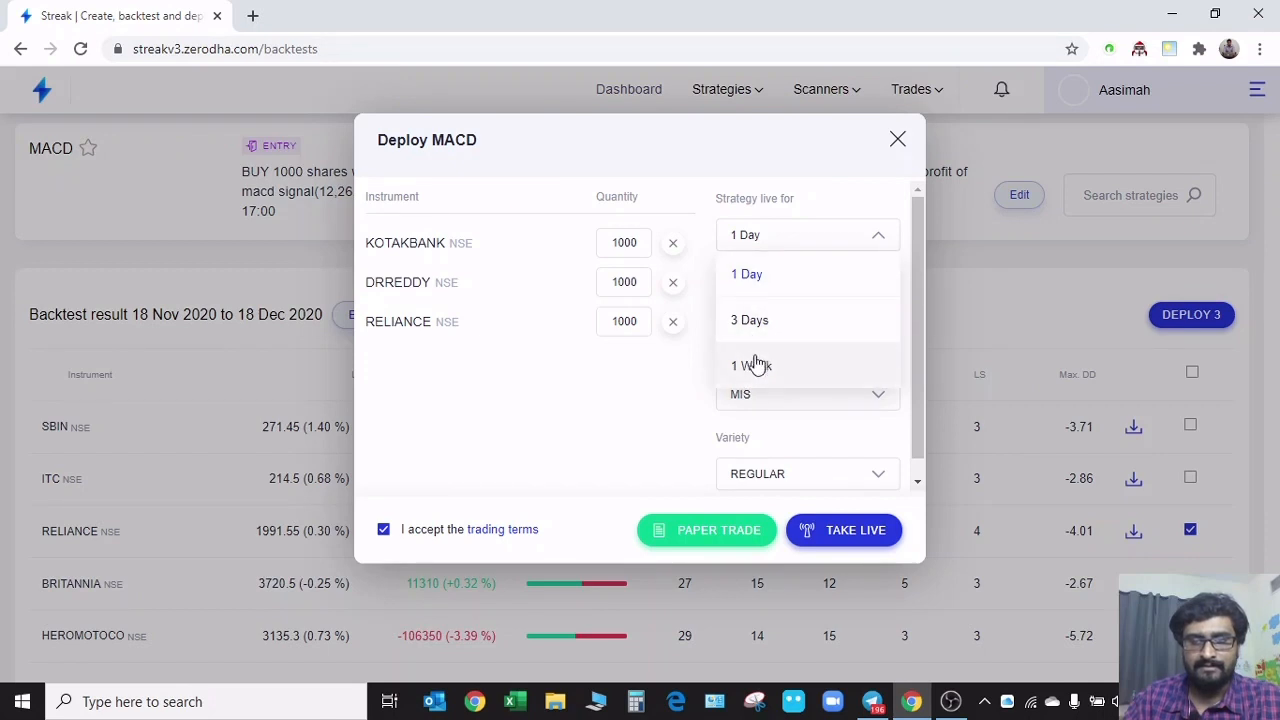
click(780, 275)
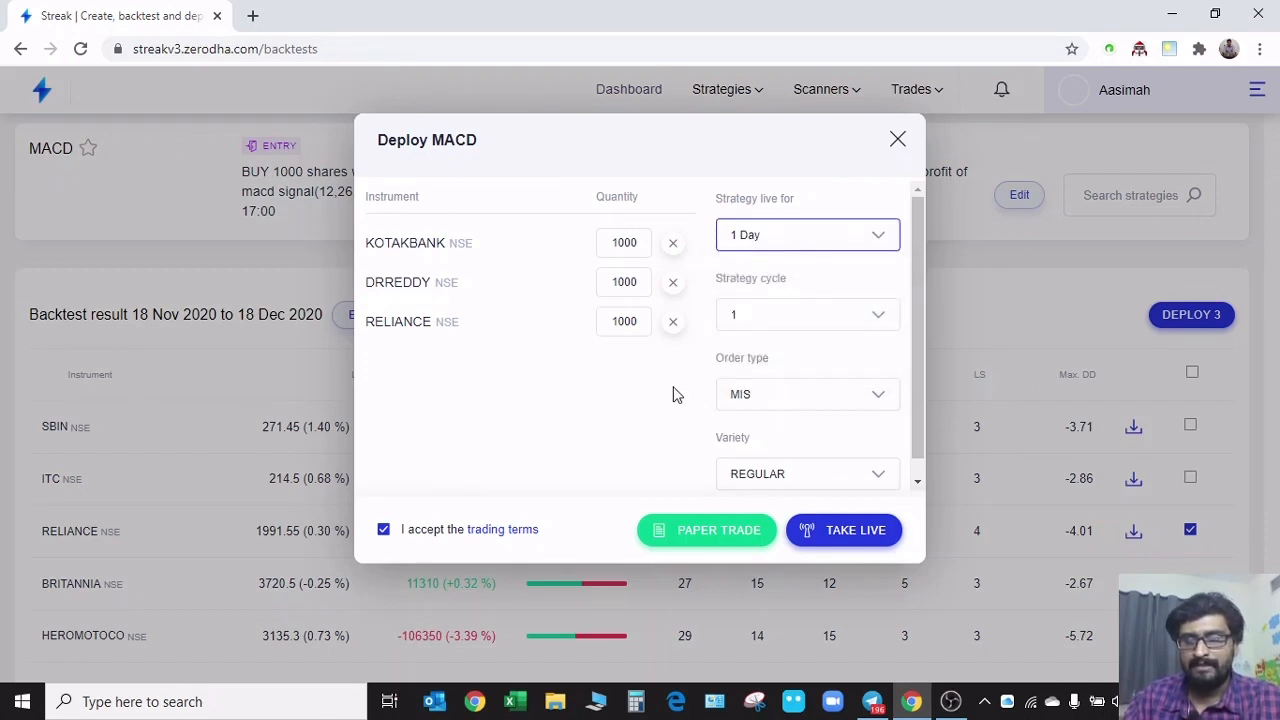
click(743, 316)
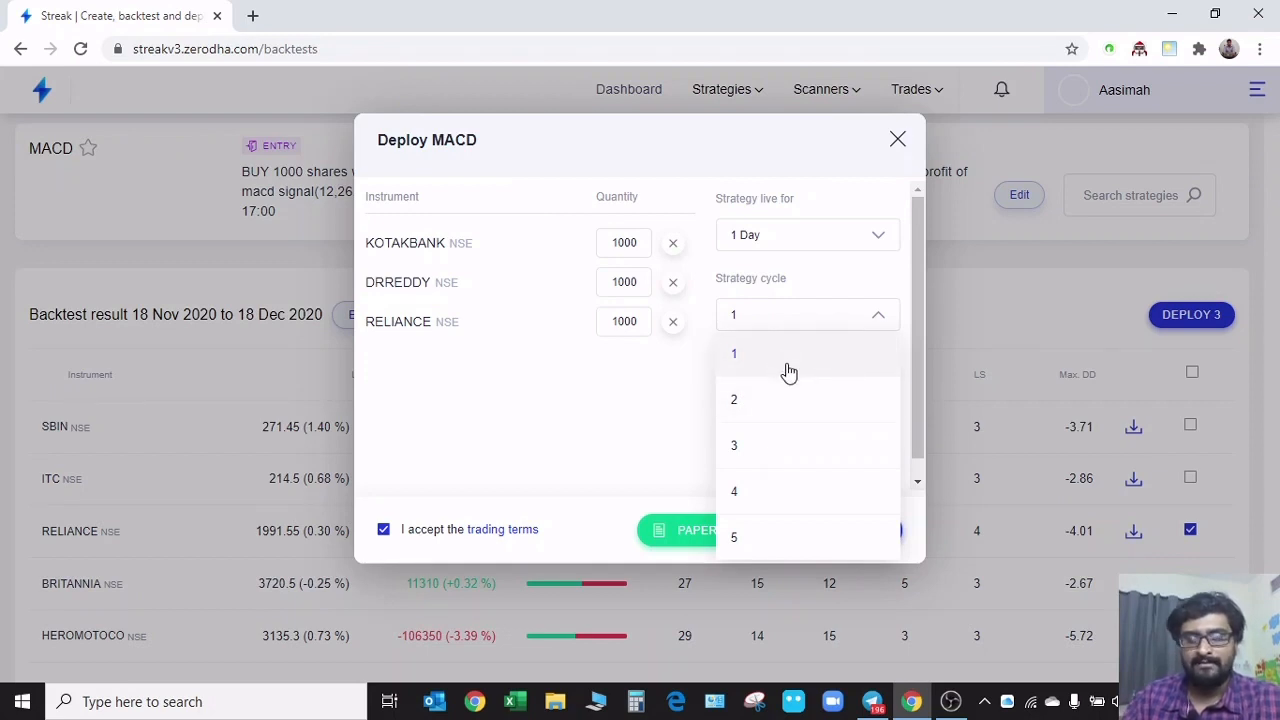
click(777, 408)
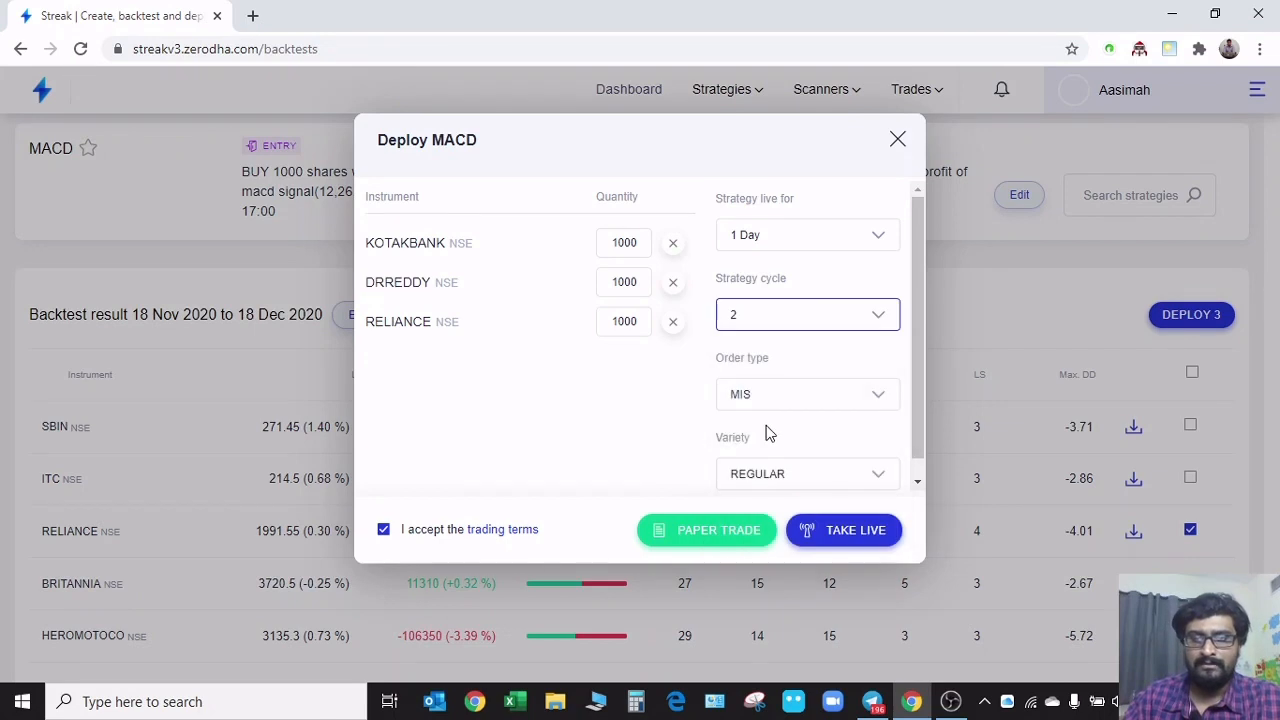
Choose the MIS order type and REGULAR variety, and deploy the MACD strategy on the three instruments as a paper trade
click(762, 404)
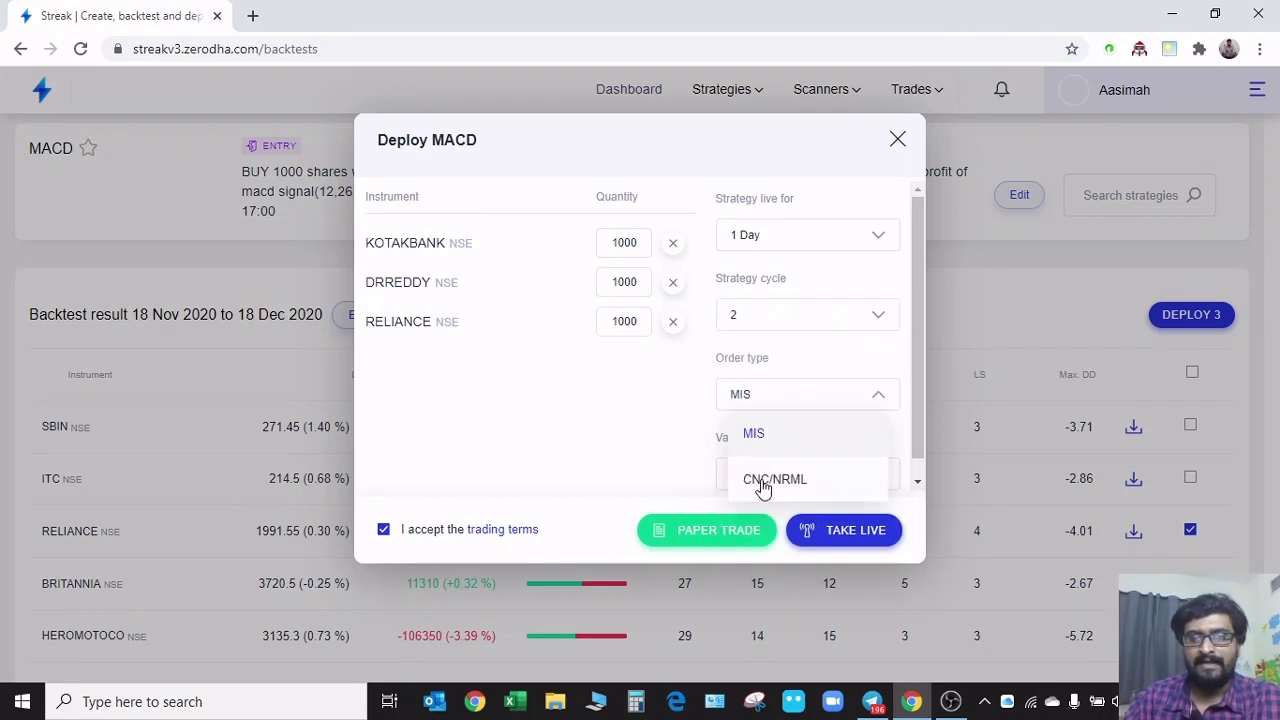
click(752, 438)
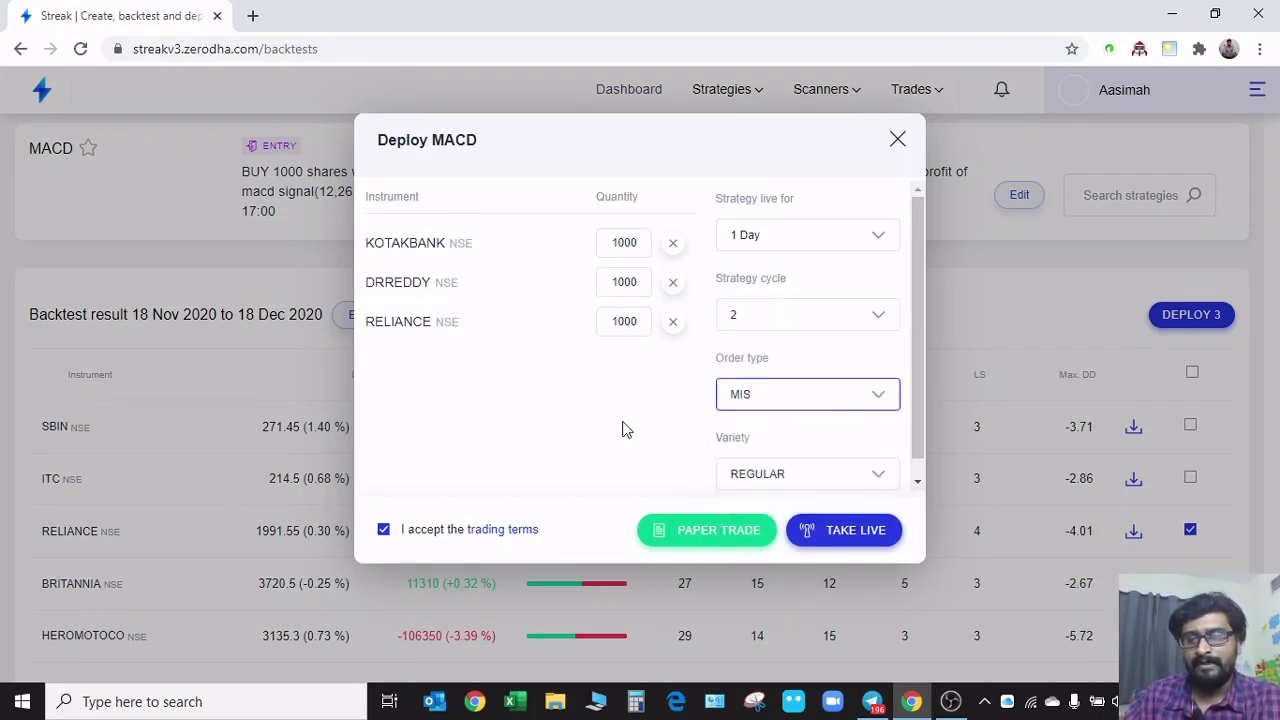
click(760, 478)
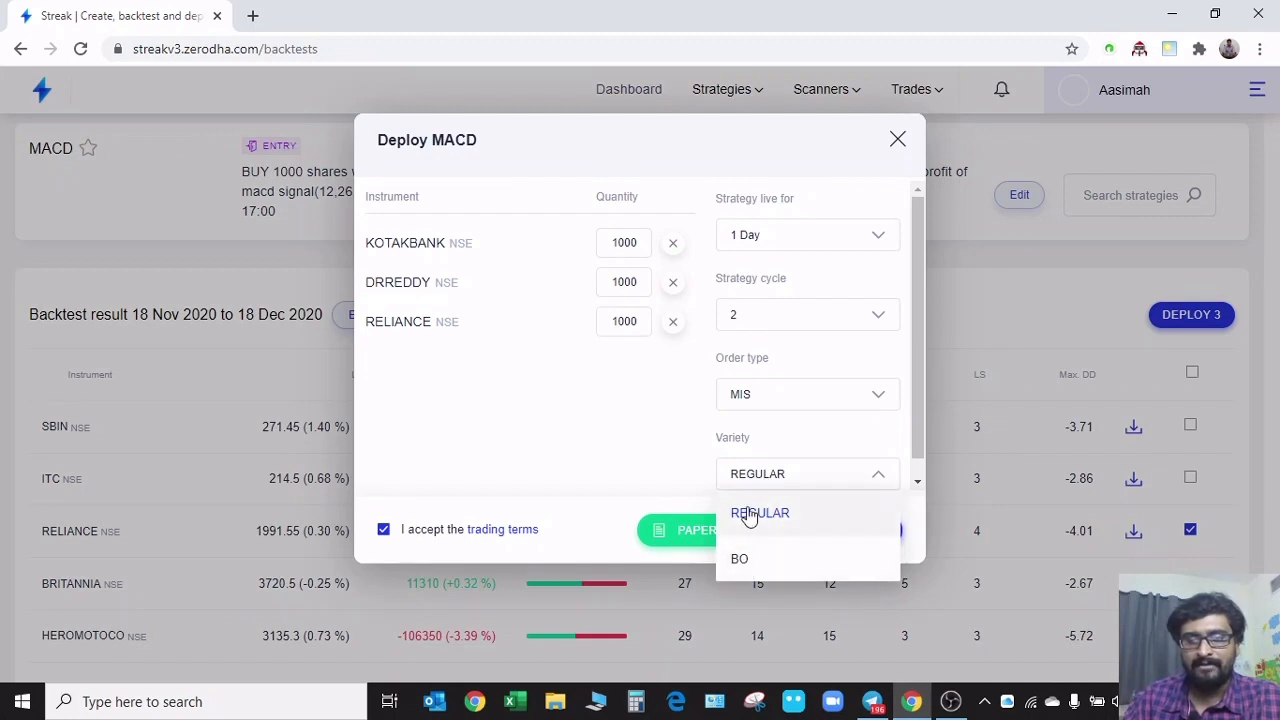
click(749, 514)
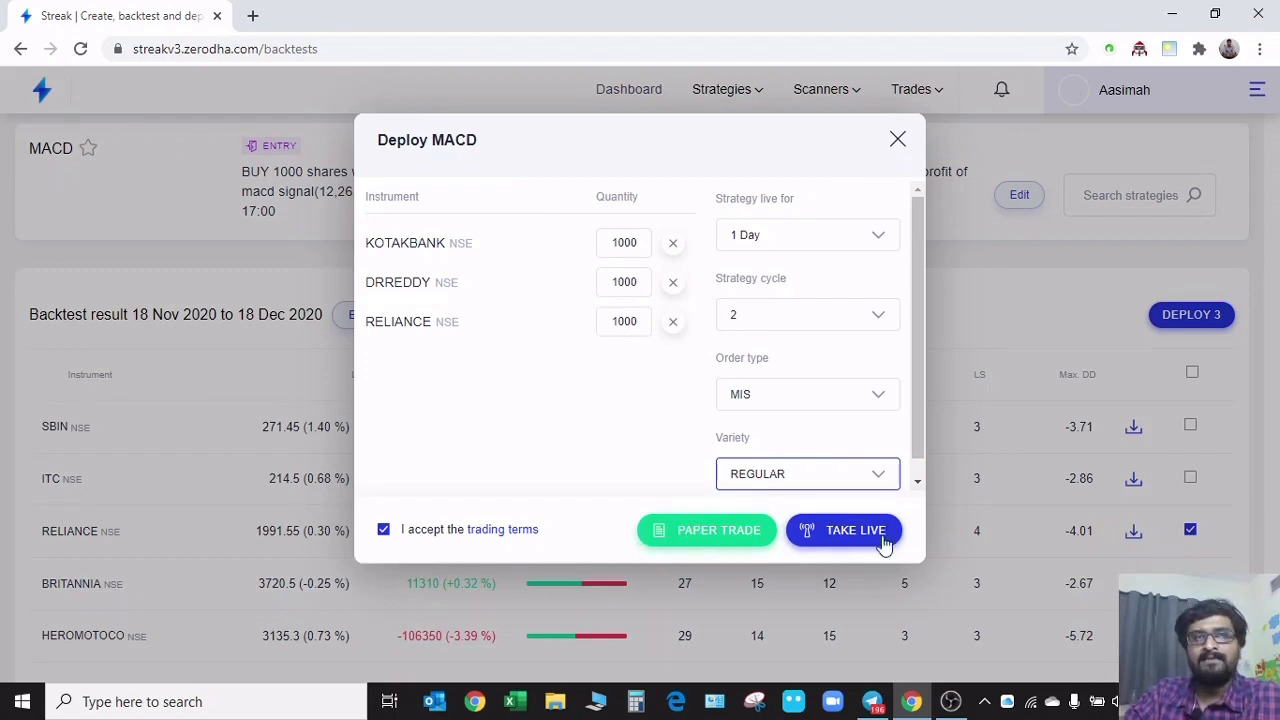
click(697, 538)
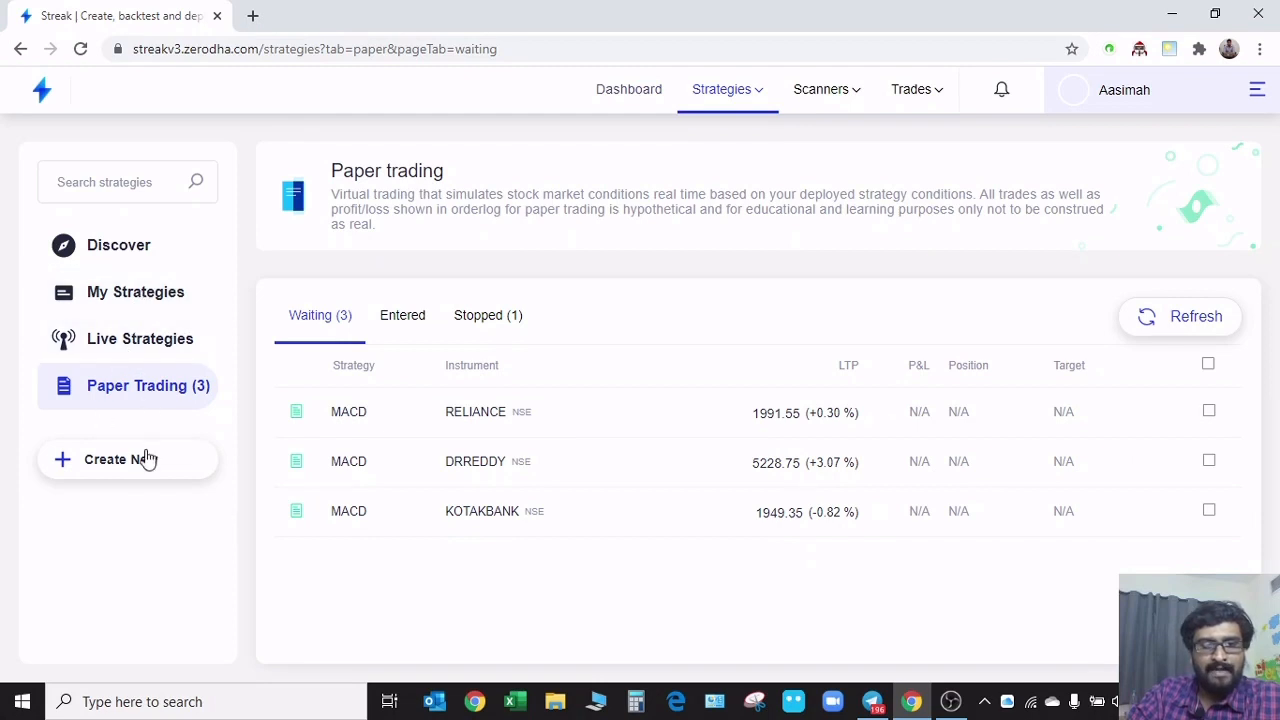
Review the live strategies page and the waiting, entered and stopped lists of the paper trading strategies
click(113, 345)
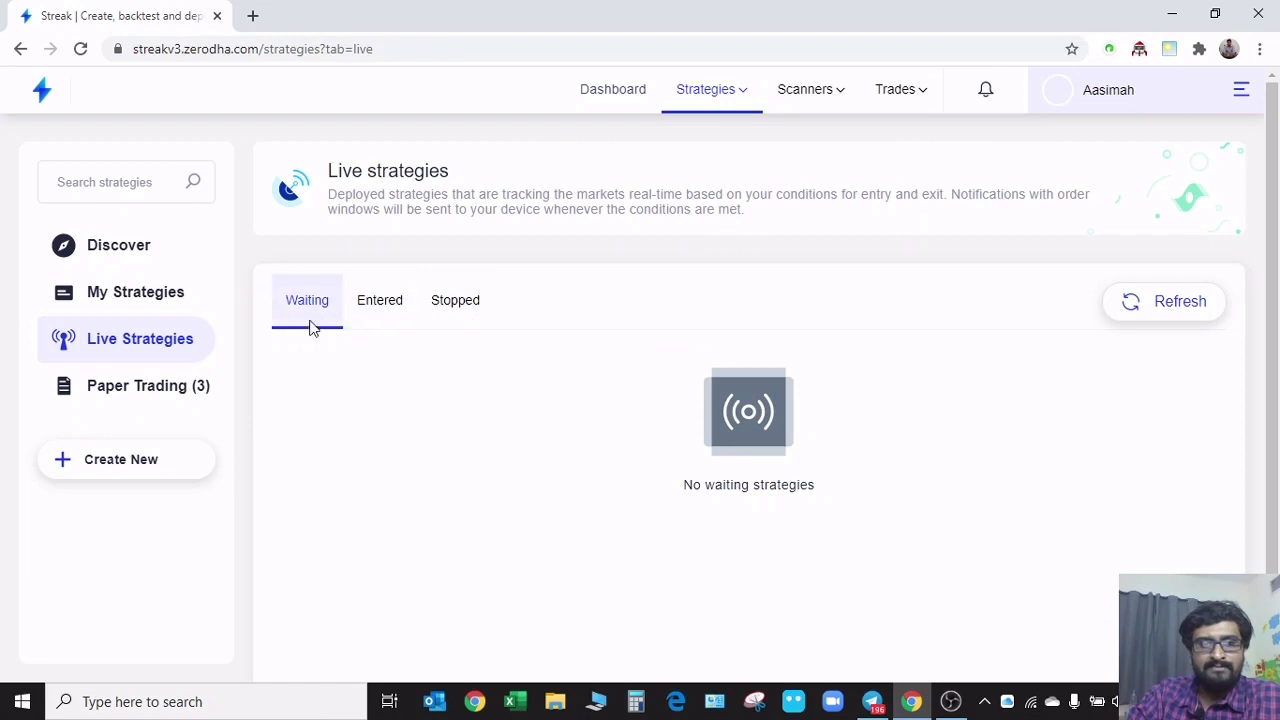
click(138, 388)
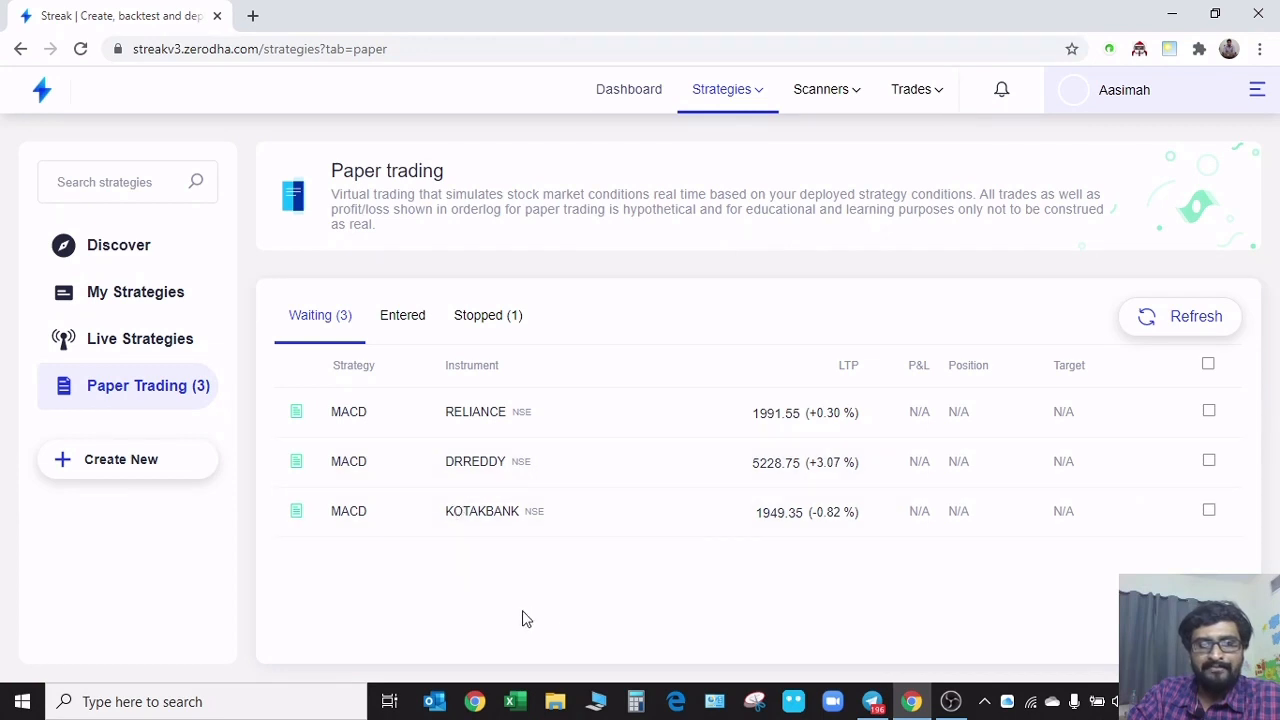
click(403, 317)
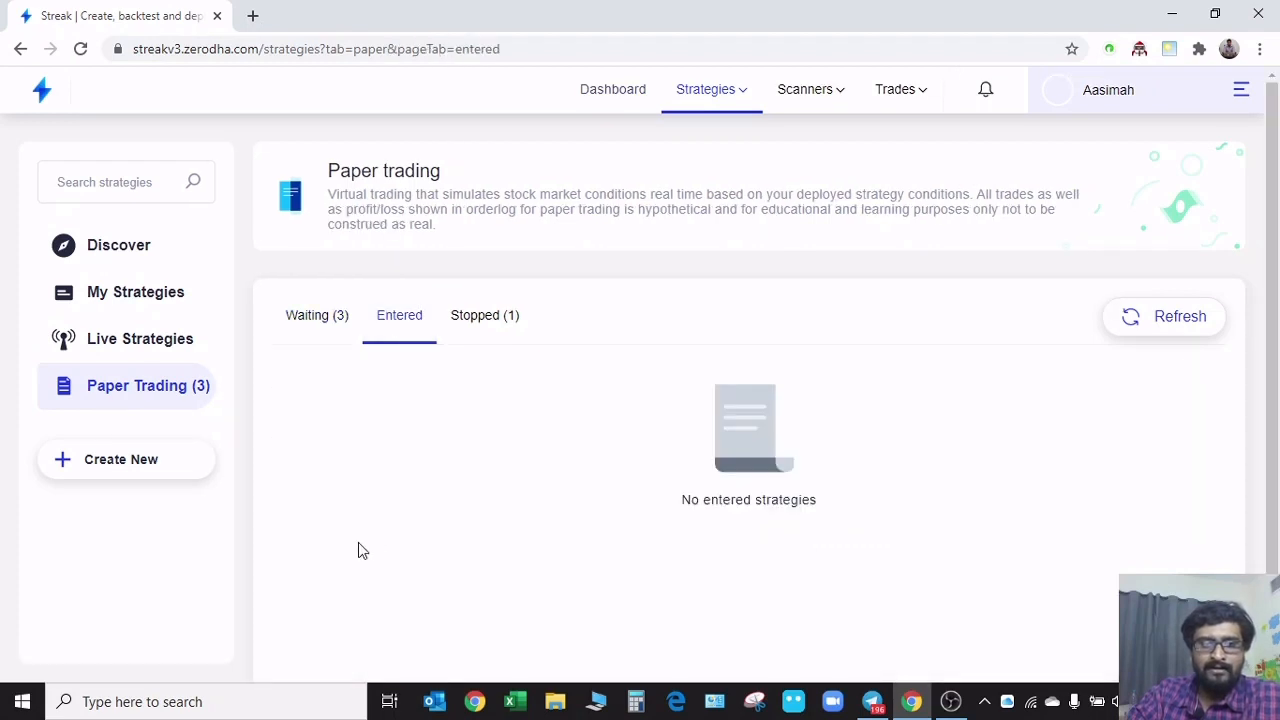
click(308, 325)
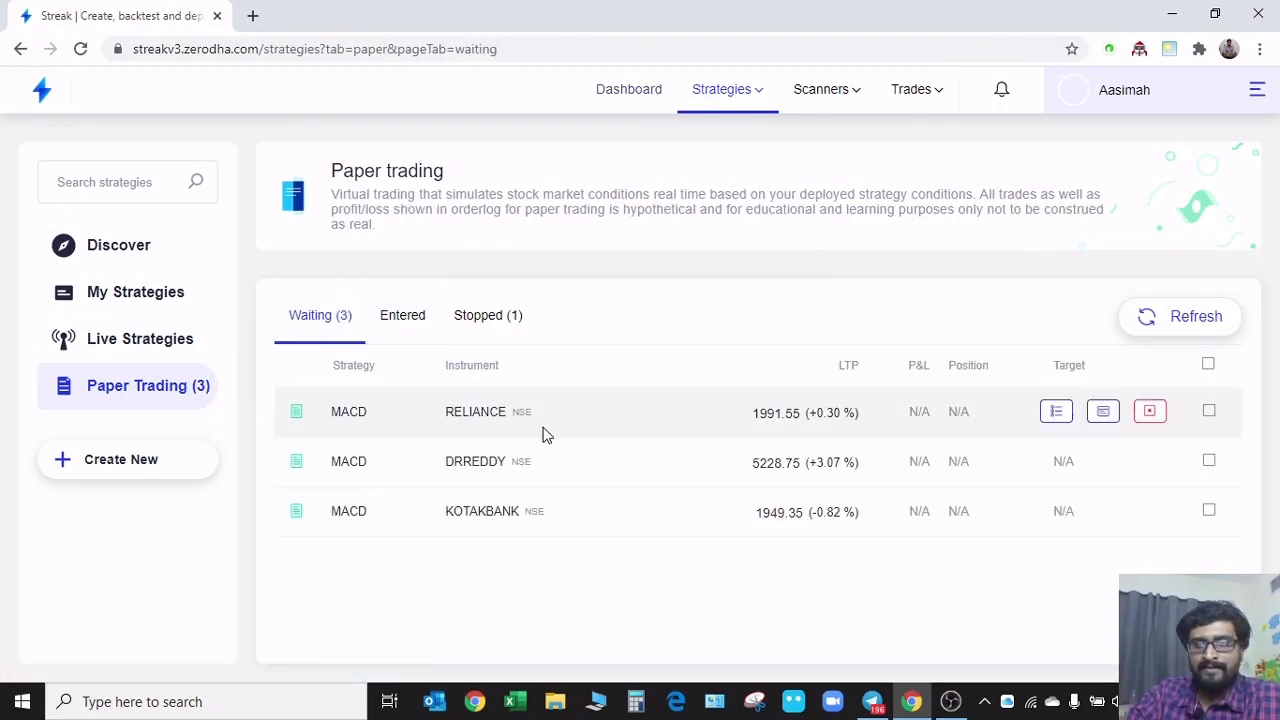
click(397, 333)
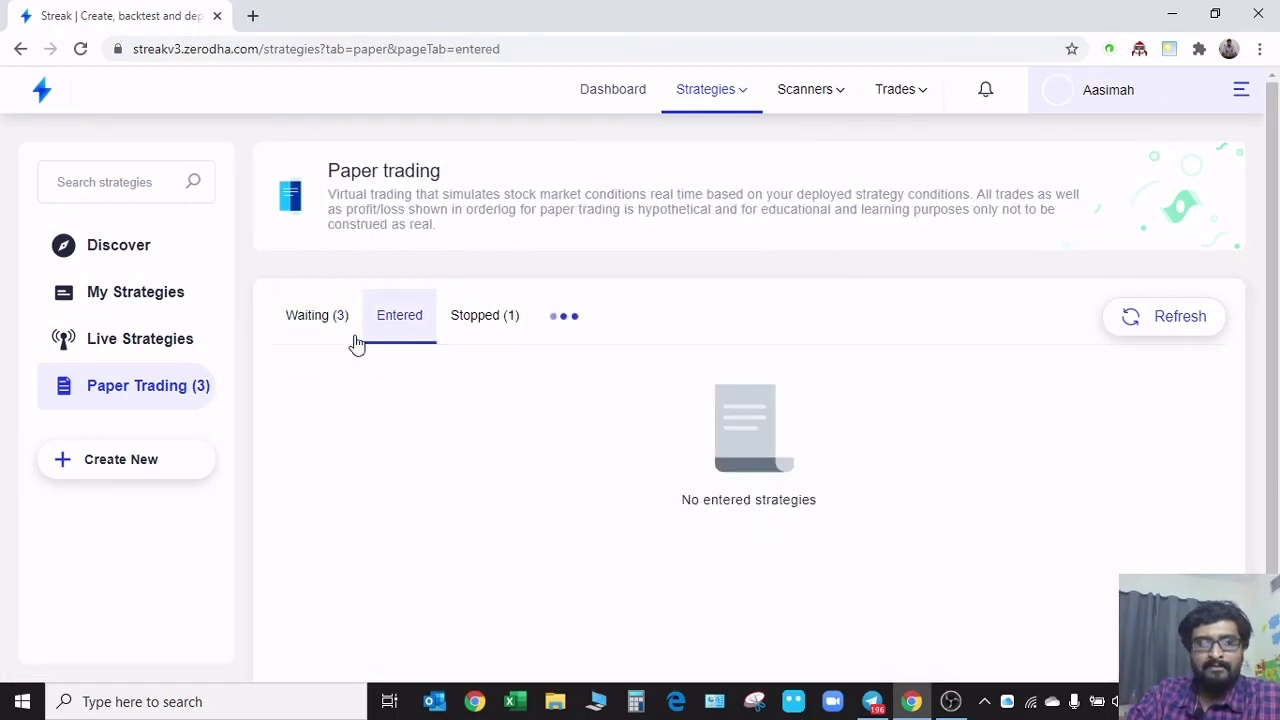
click(493, 339)
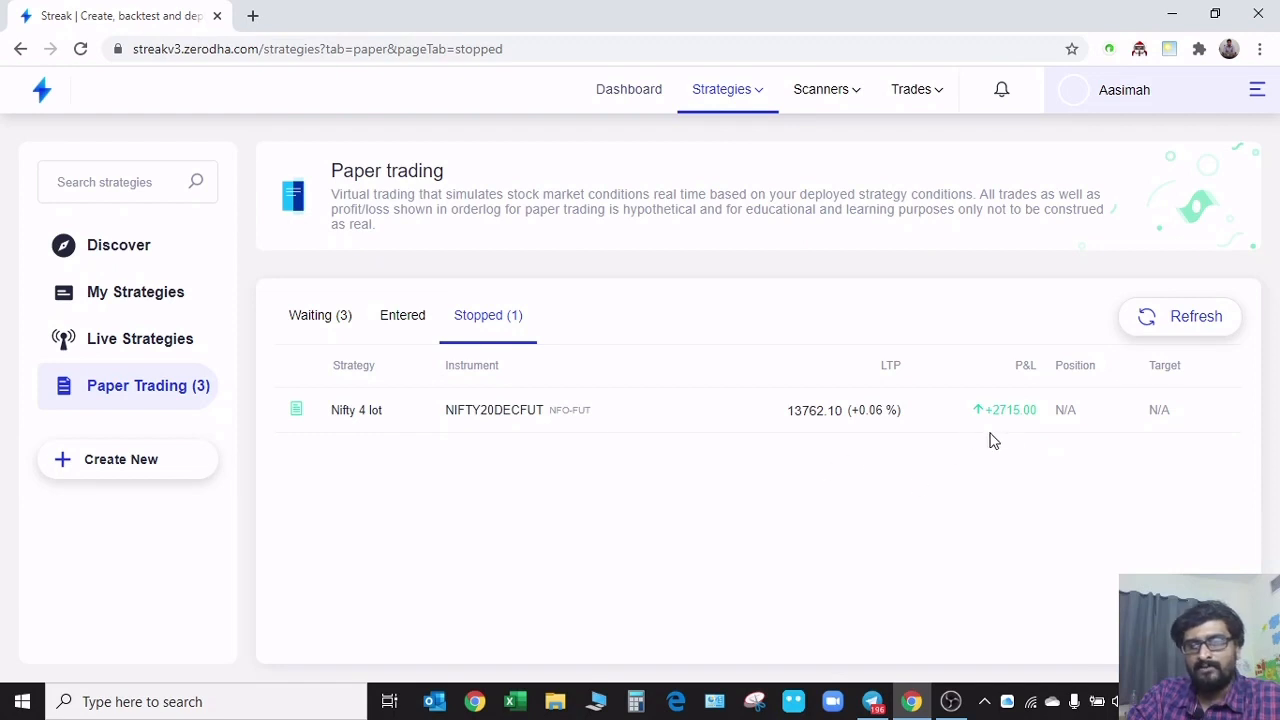
click(314, 316)
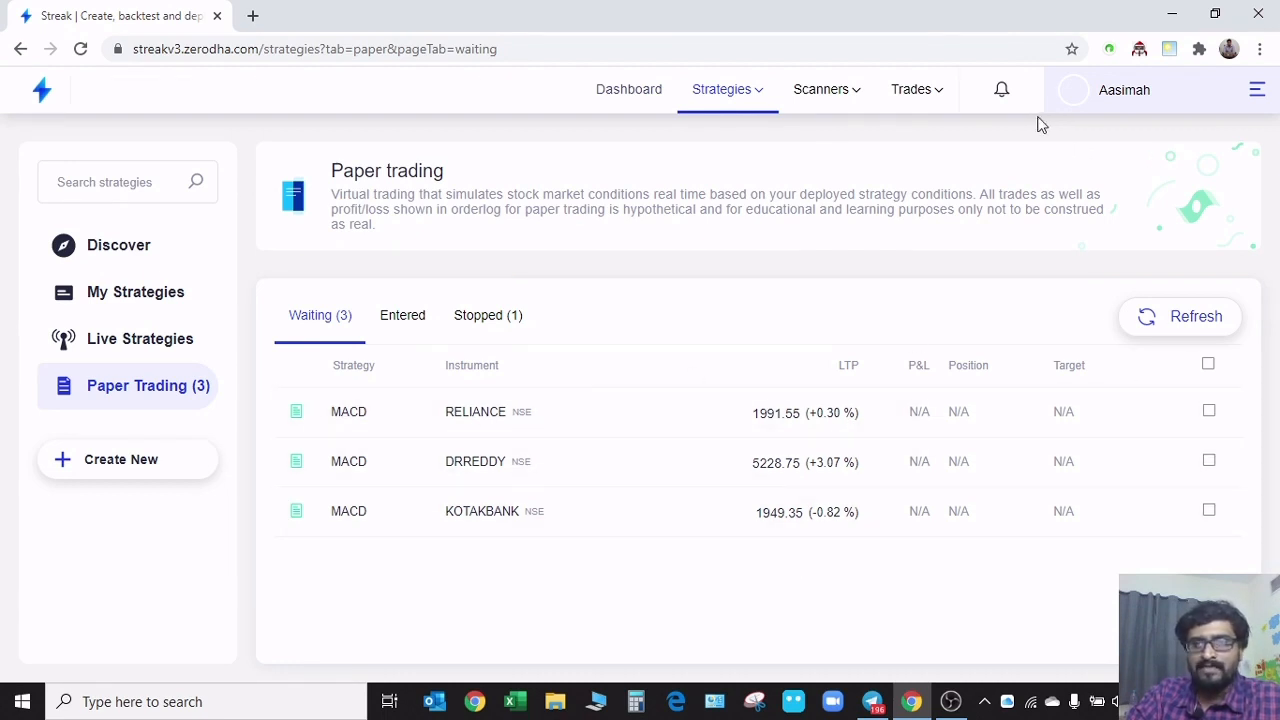
Check the notifications, and look through the account's usage limits and available options
click(1001, 92)
mouse_move(1023, 106)
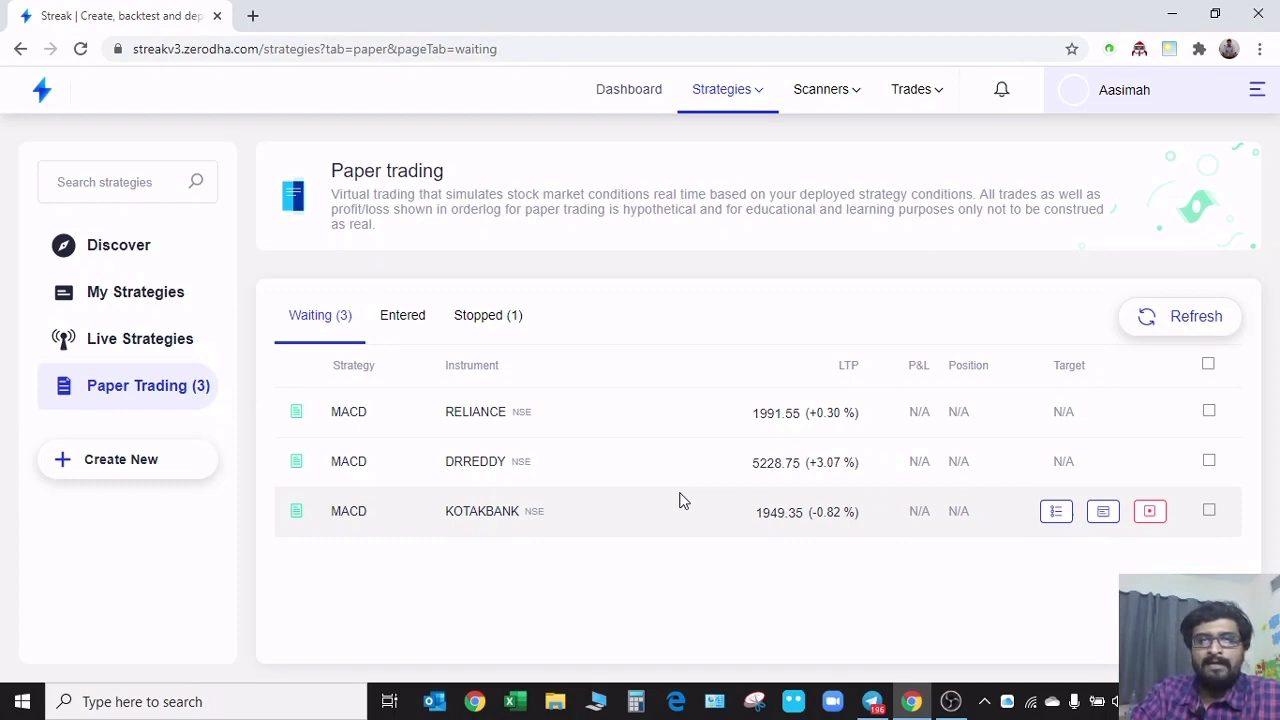
click(1255, 92)
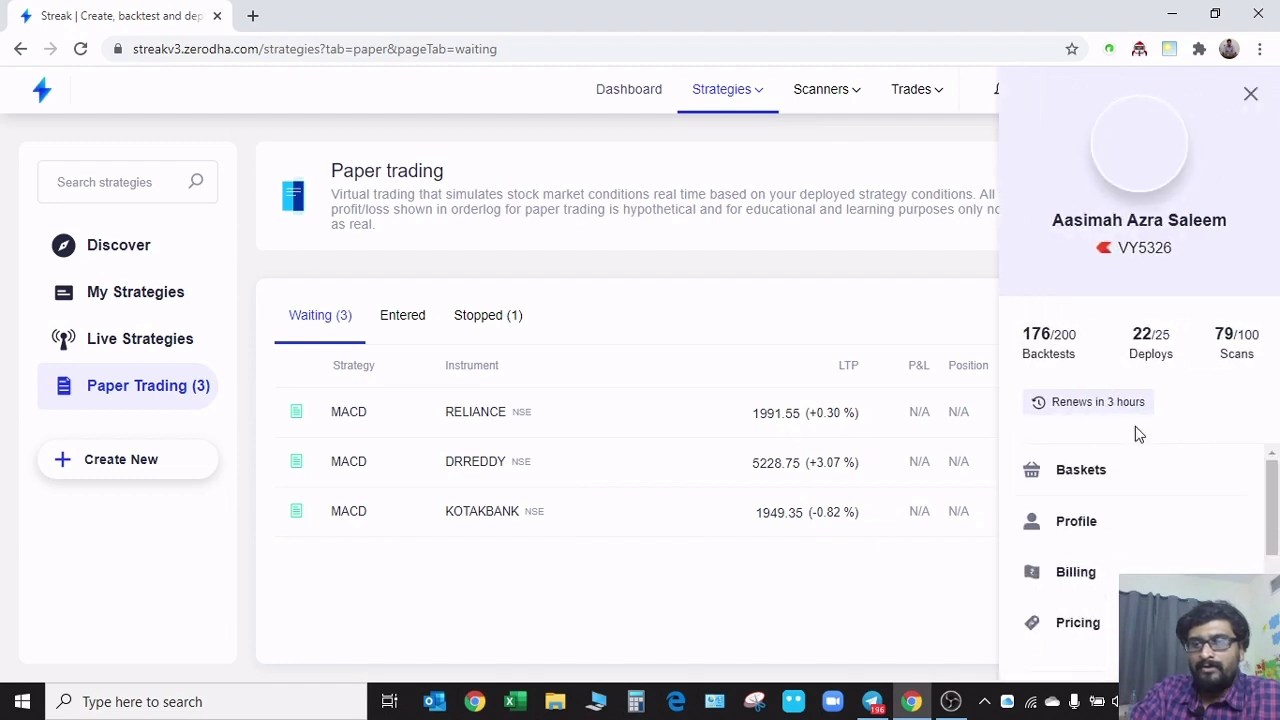
scroll(1137, 433, down, 4)
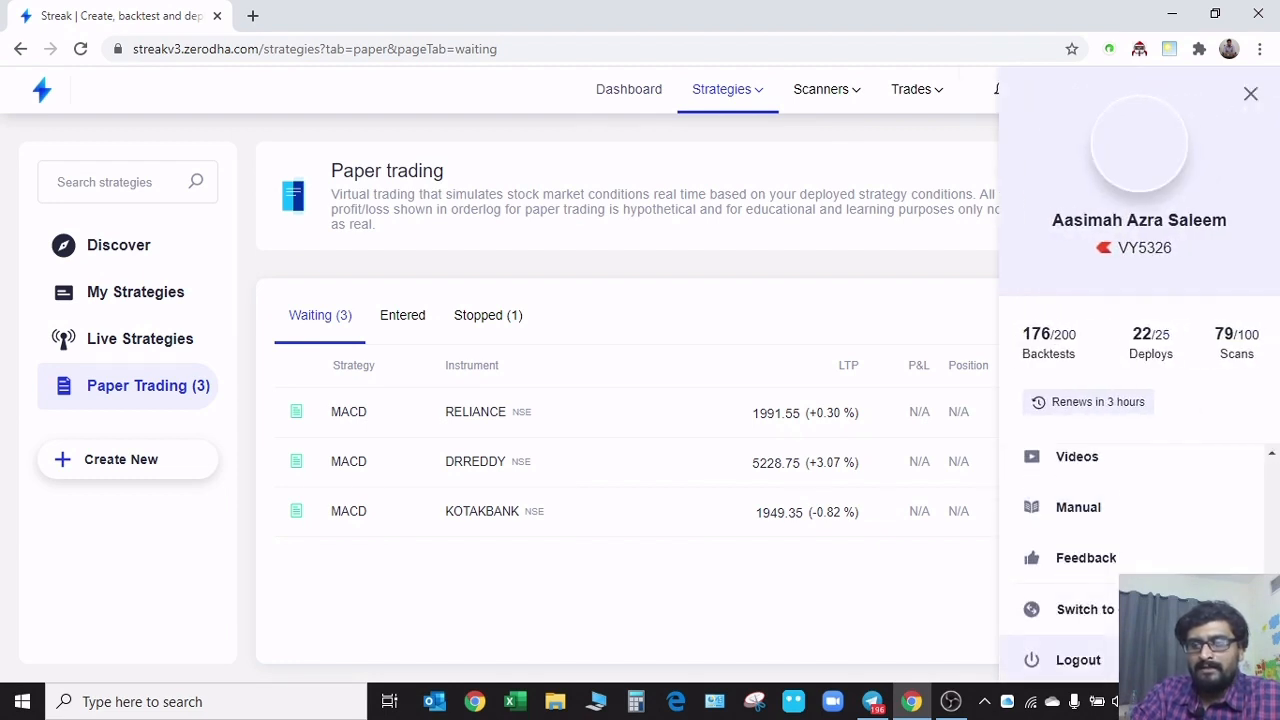
scroll(1100, 571, up, 4)
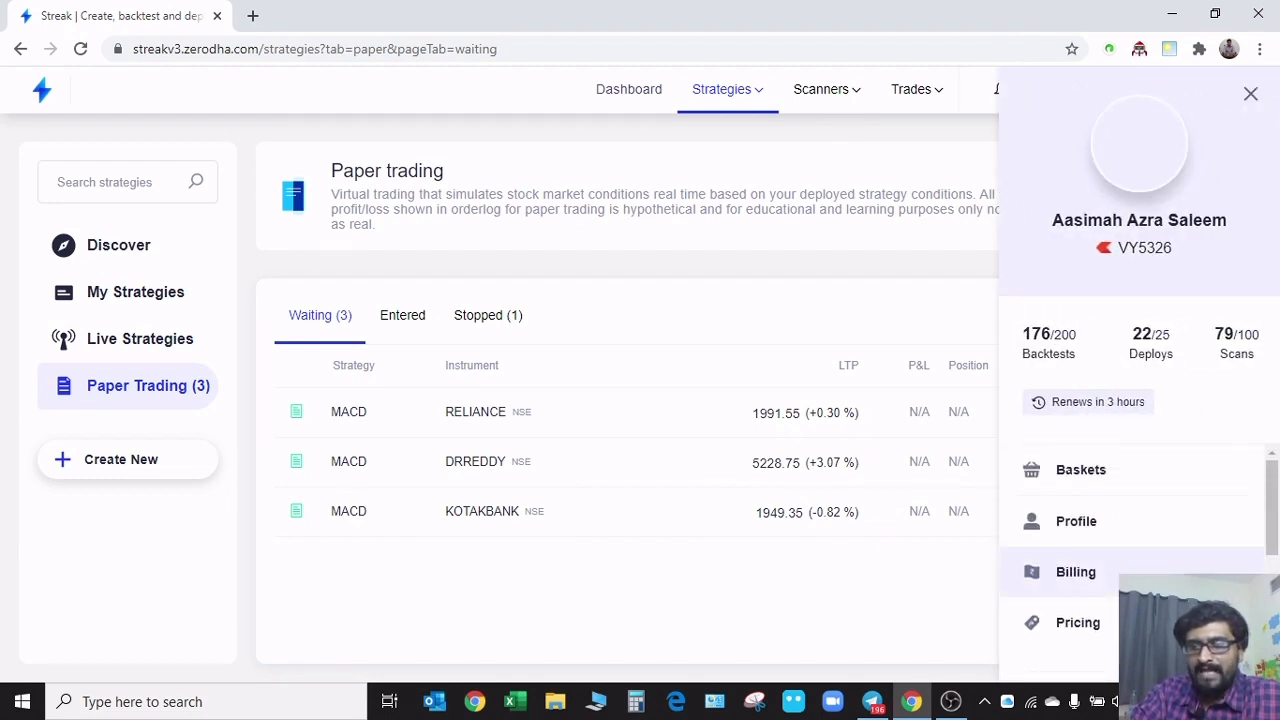
click(240, 133)
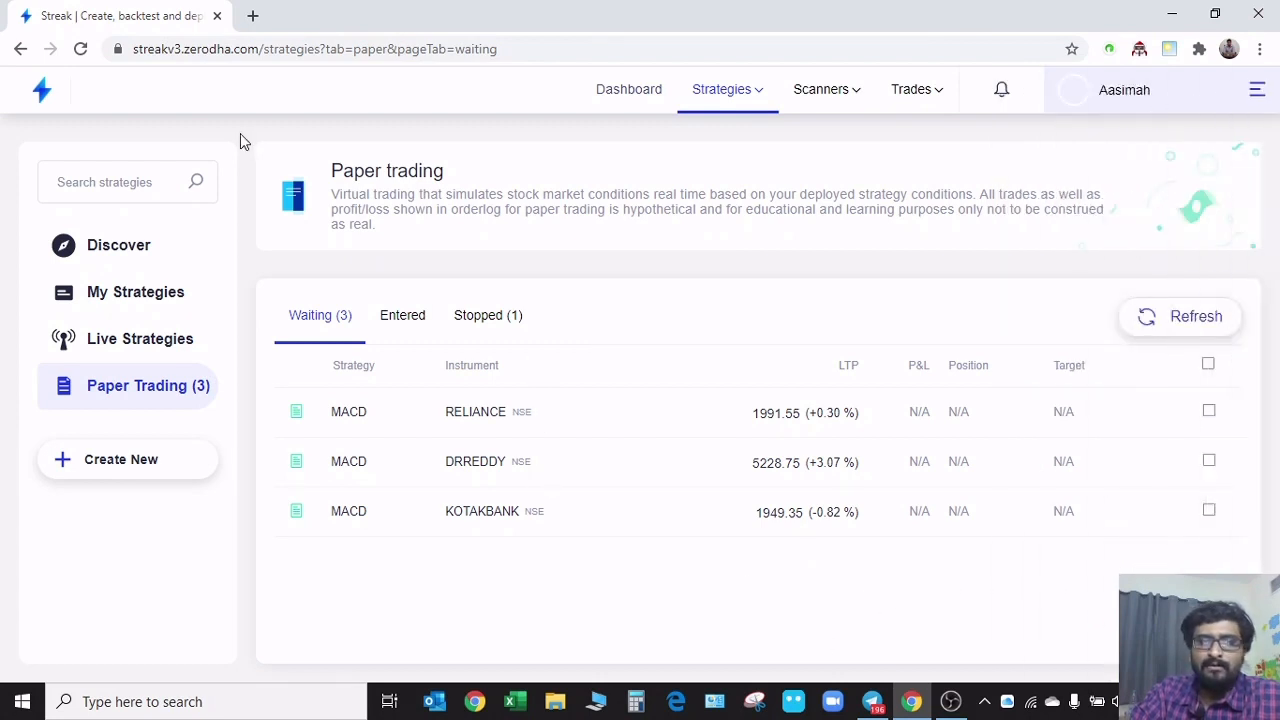
Open the feedback form for describing issues and close it without sending anything
click(1250, 100)
scroll(1169, 471, down, 4)
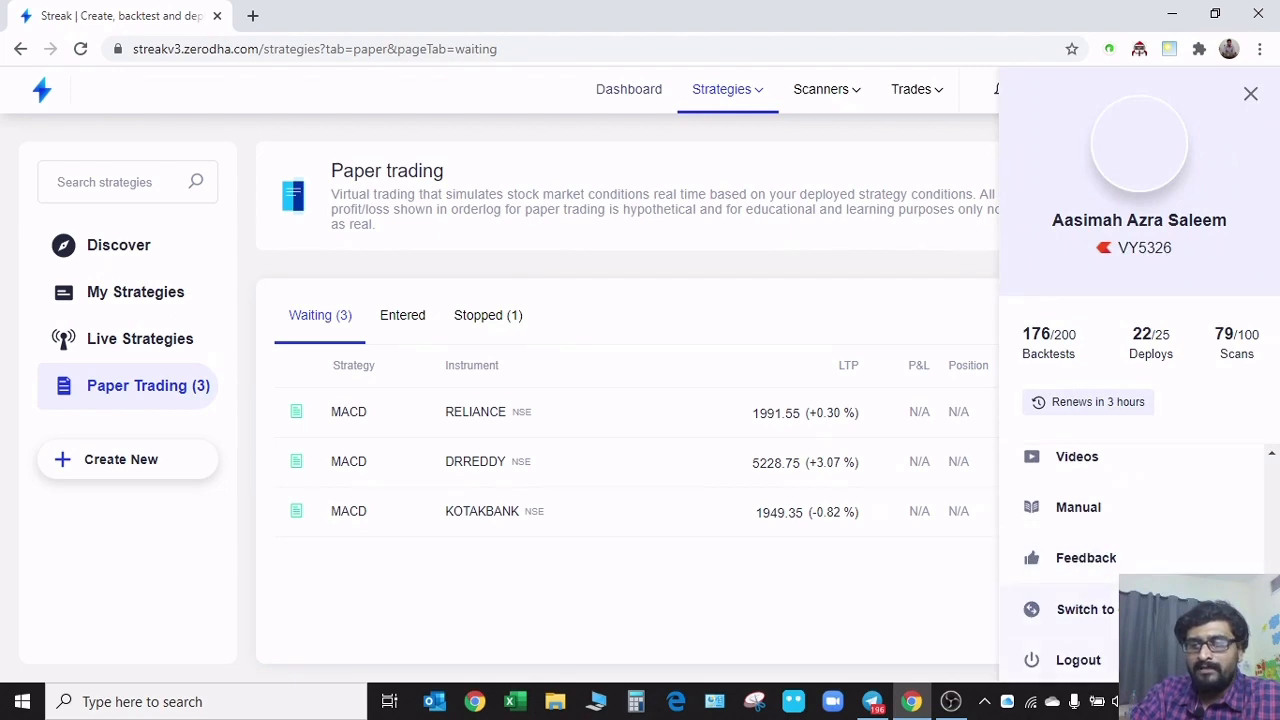
click(1107, 568)
click(414, 291)
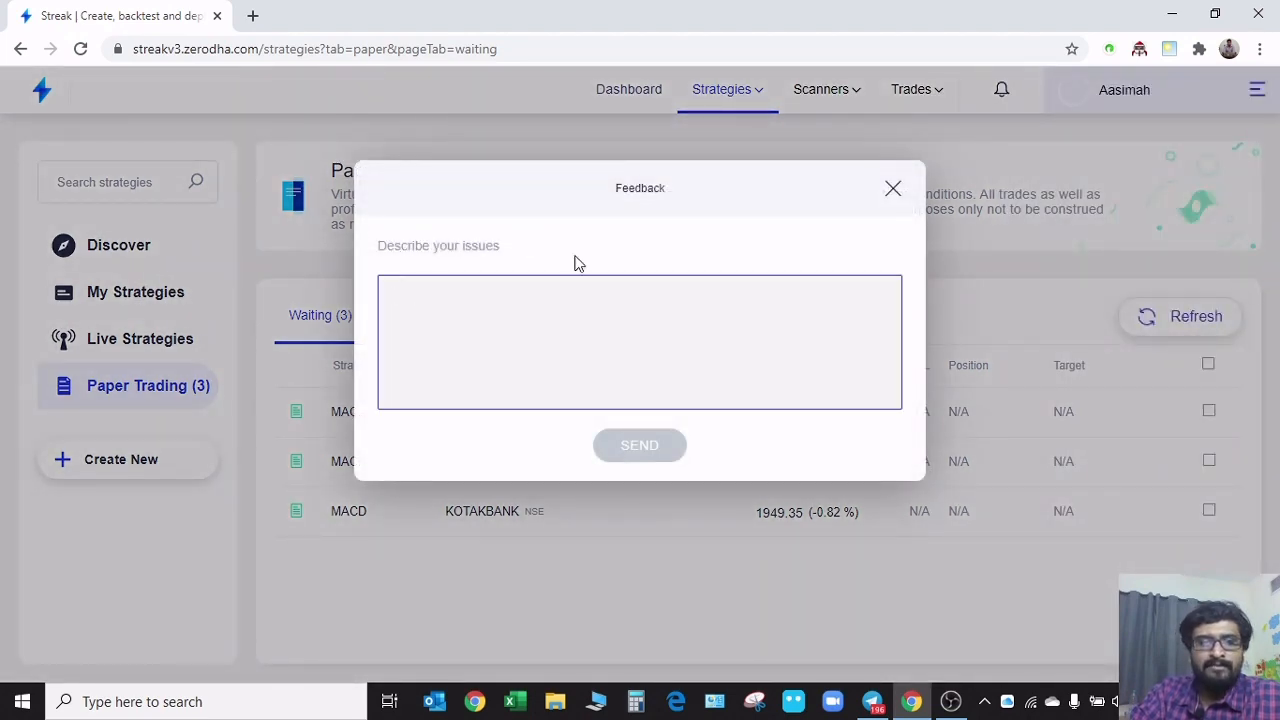
click(892, 193)
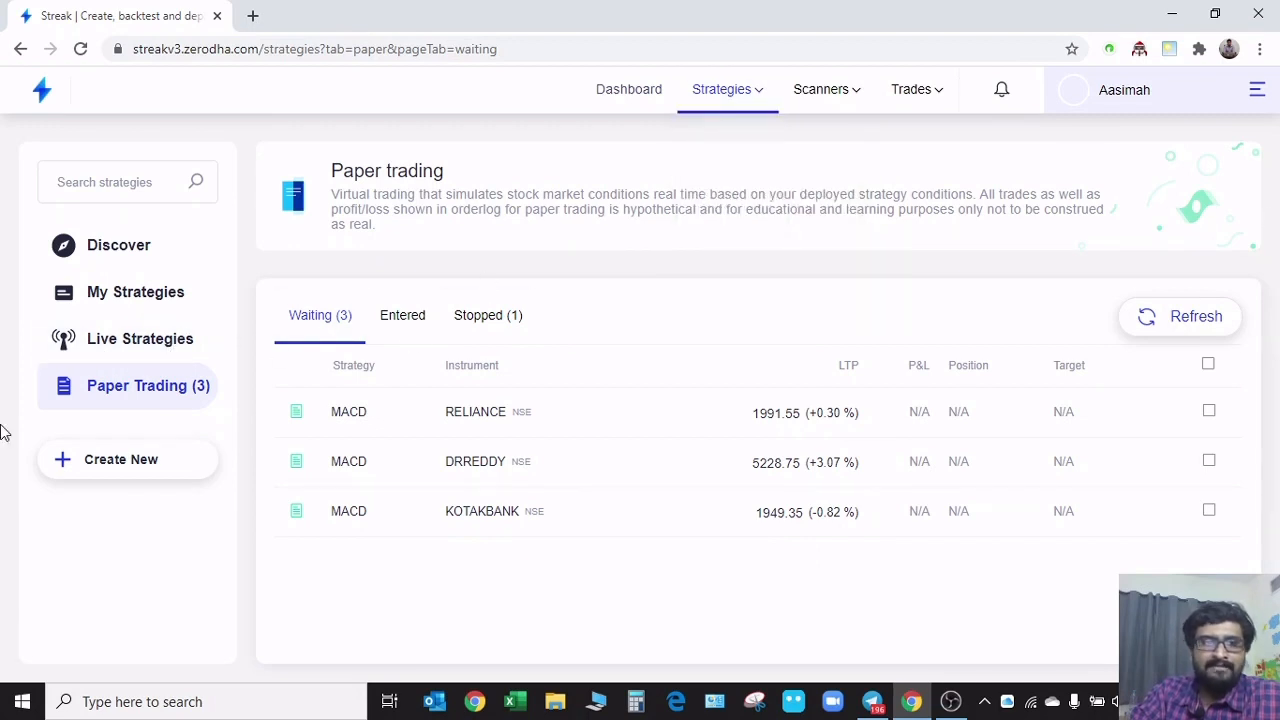
Open the Discover page of curated strategies
mouse_move(745, 95)
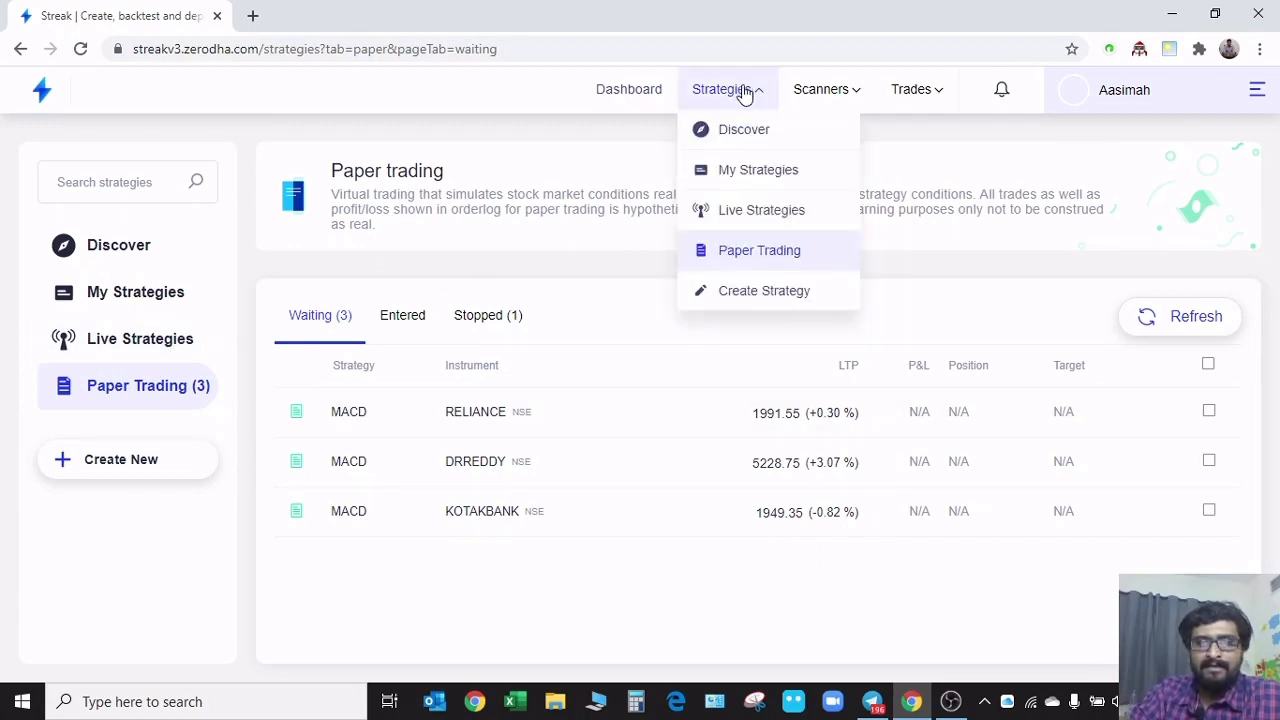
click(735, 130)
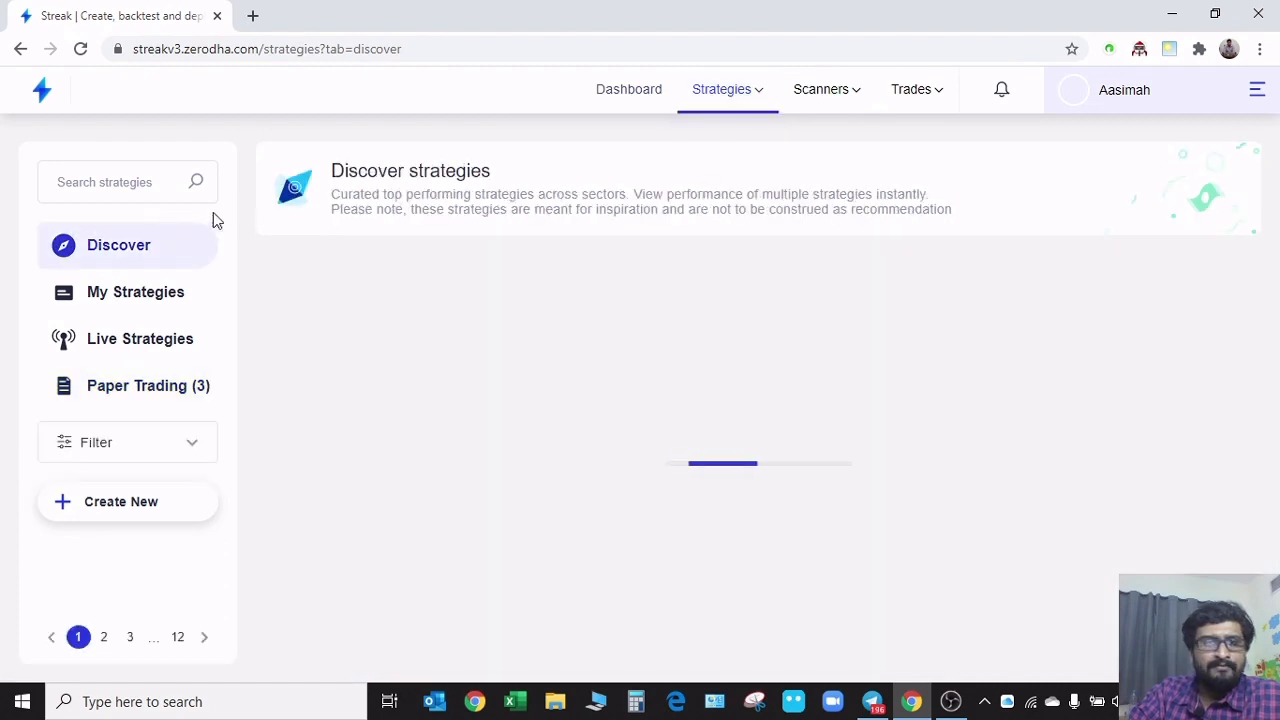